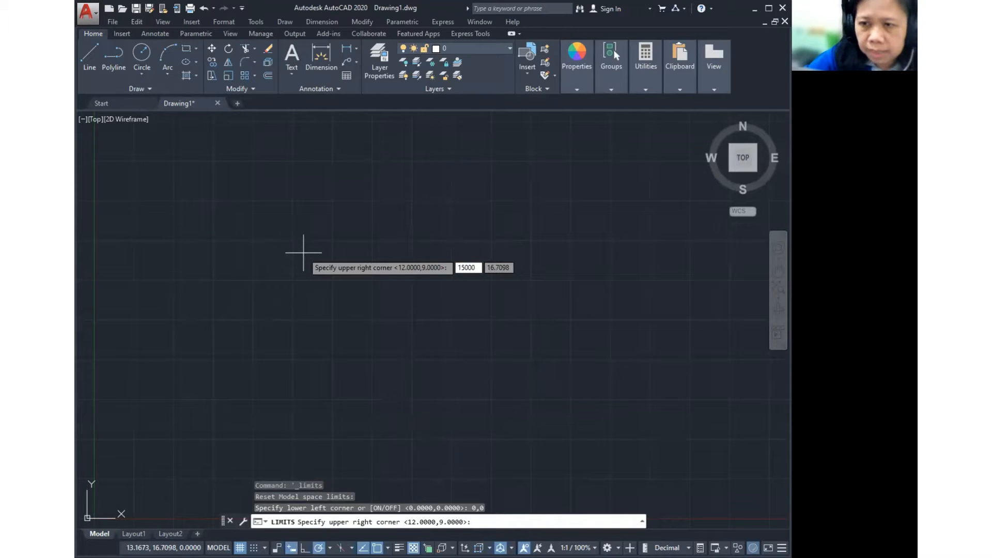
- Set the upper right corner of the drawing limits to 15000,20000
key("Tab")
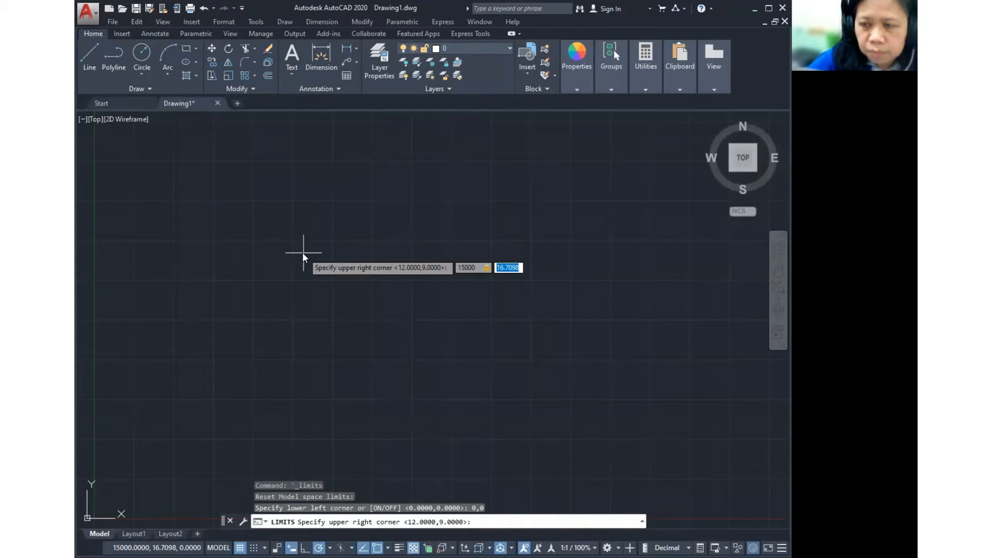
type("20000")
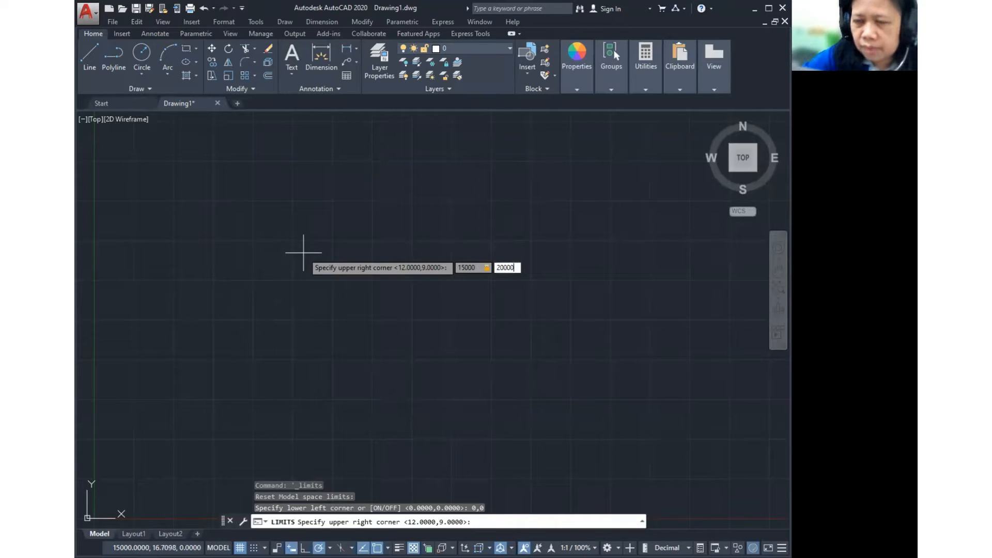
key("Return")
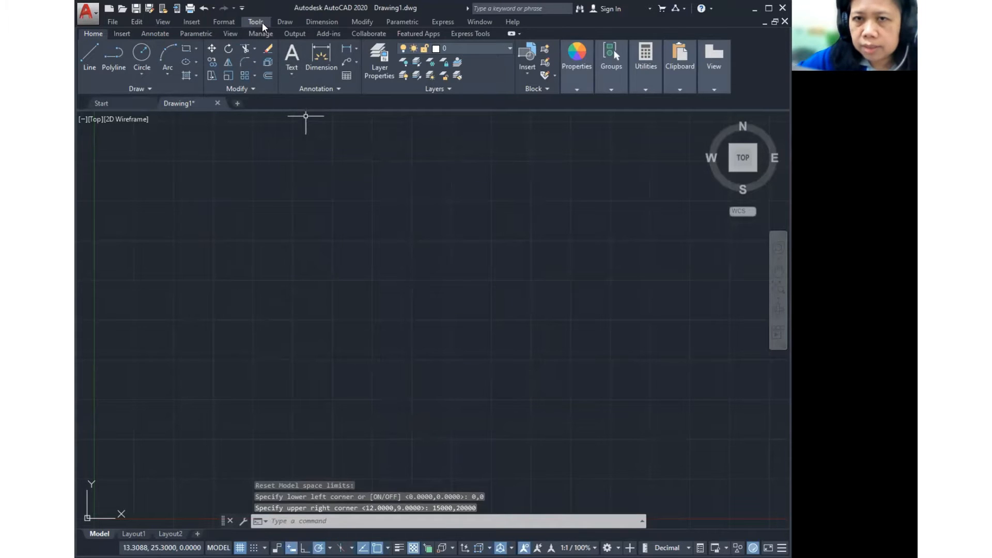
- Set the grid X and Y spacing to 1000 in the drafting settings
left_click(262, 22)
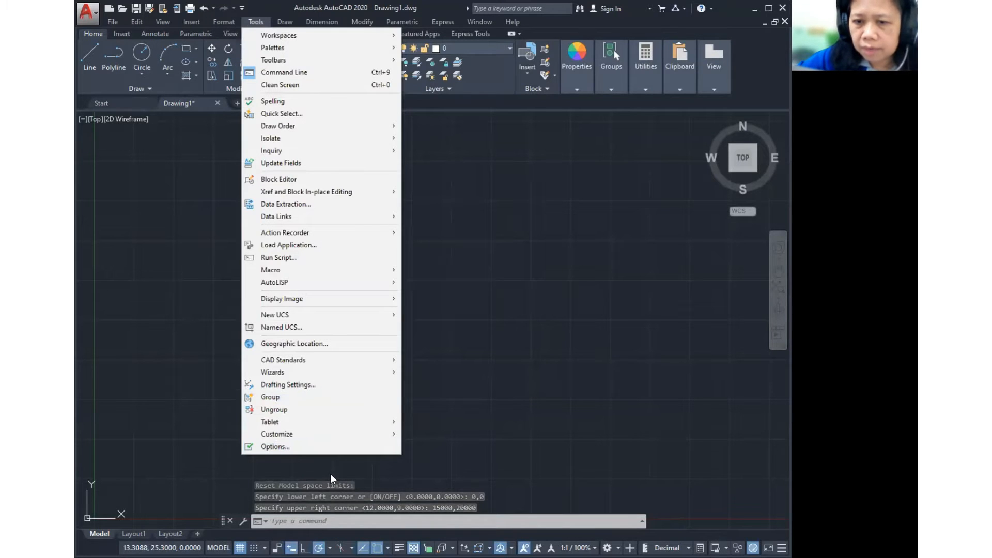
left_click(315, 386)
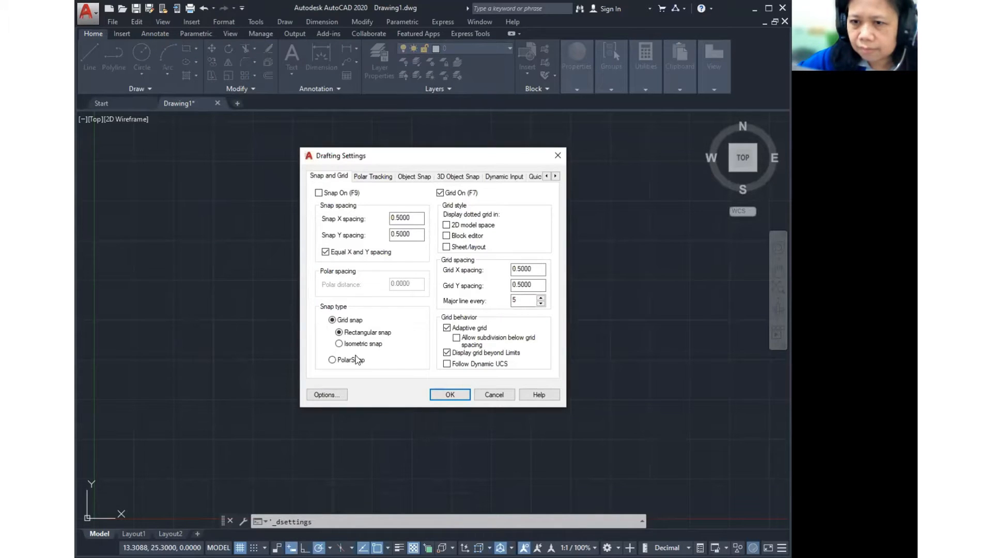
double_click(533, 268)
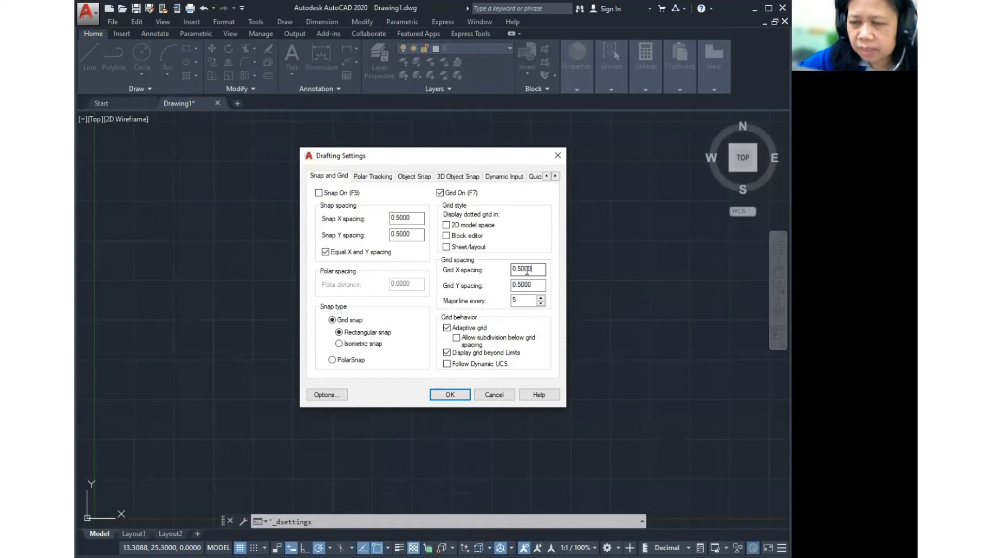
type("100")
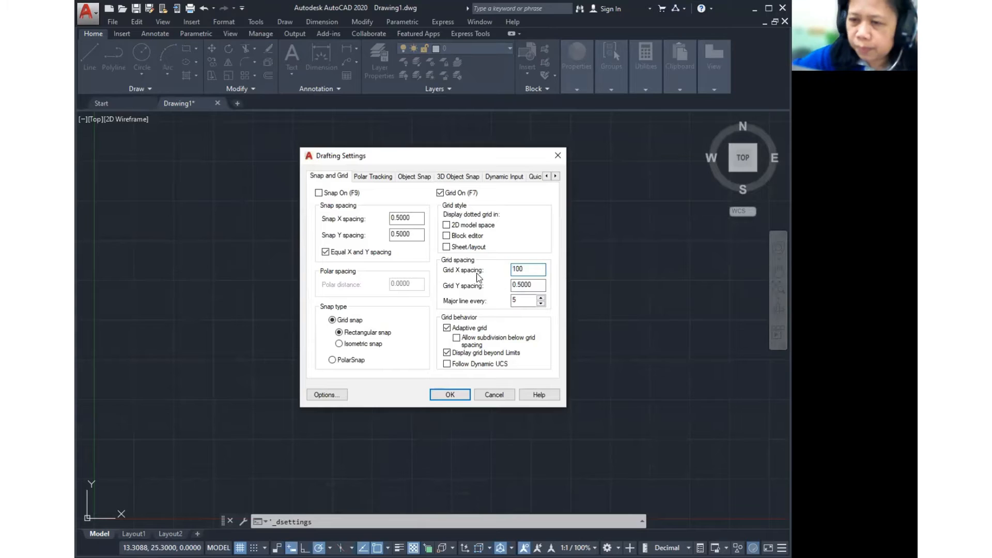
type("0")
left_click(541, 287)
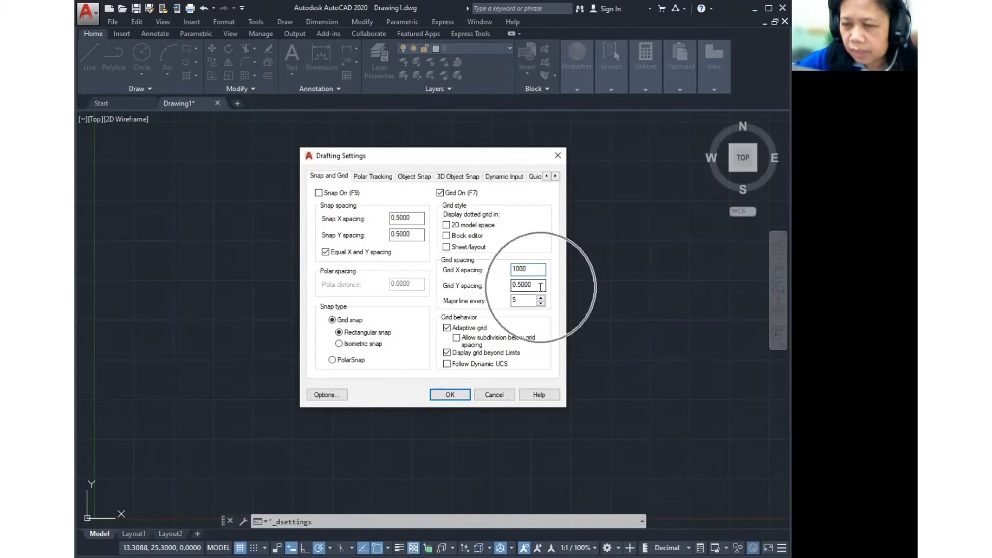
- Turn off the adaptive grid and the grid display beyond the limits, and apply the drafting settings
left_click(448, 329)
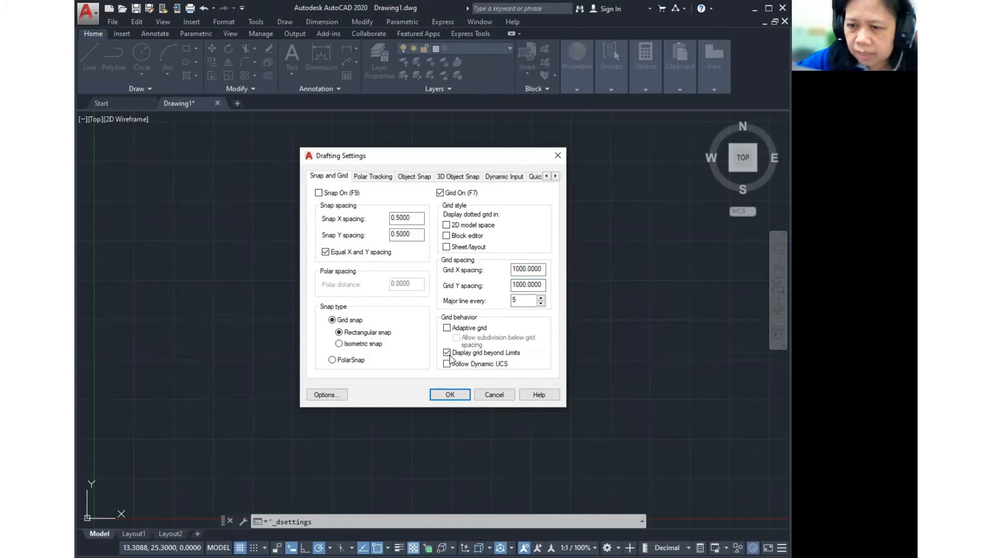
key("ctrl")
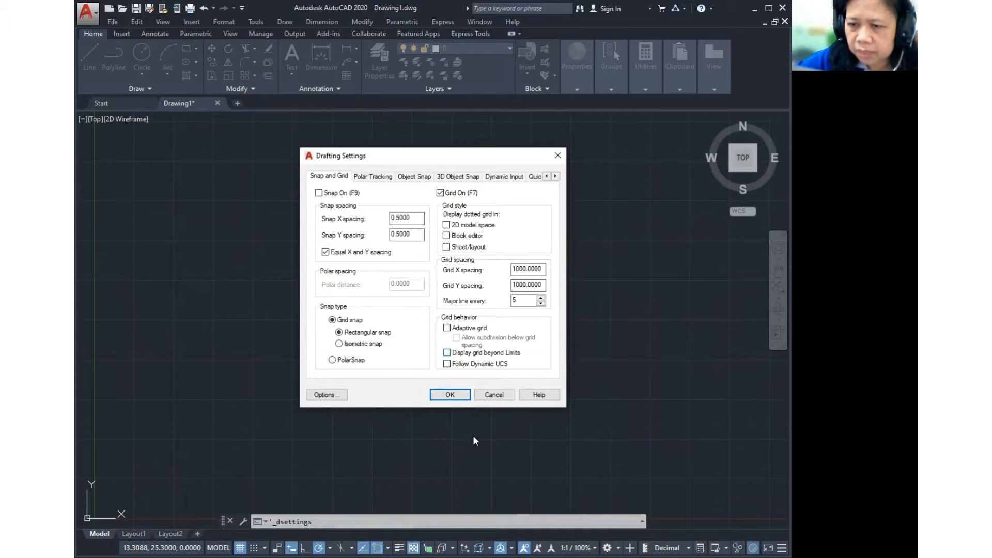
left_click(456, 395)
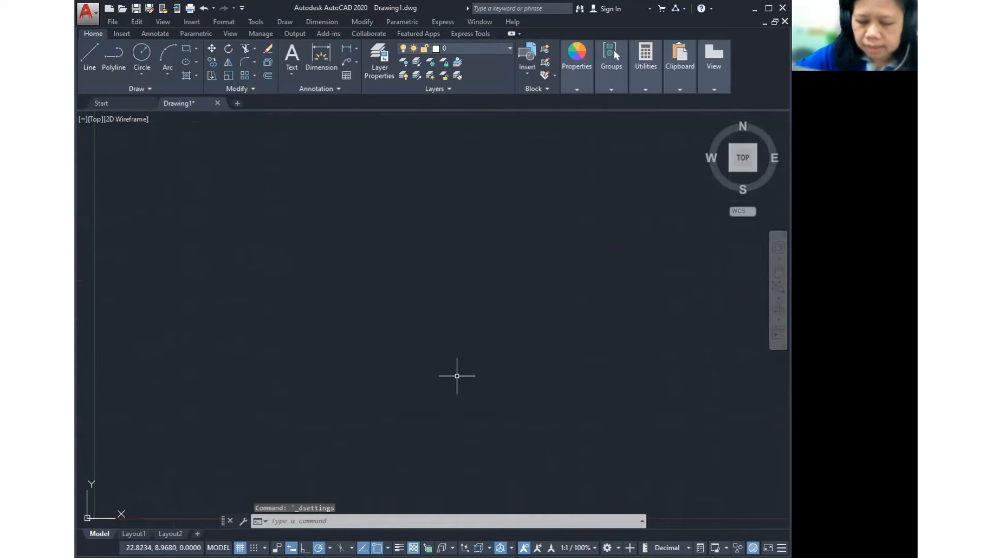
- Zoom to All so the whole drawing limits area fits the view
type("z")
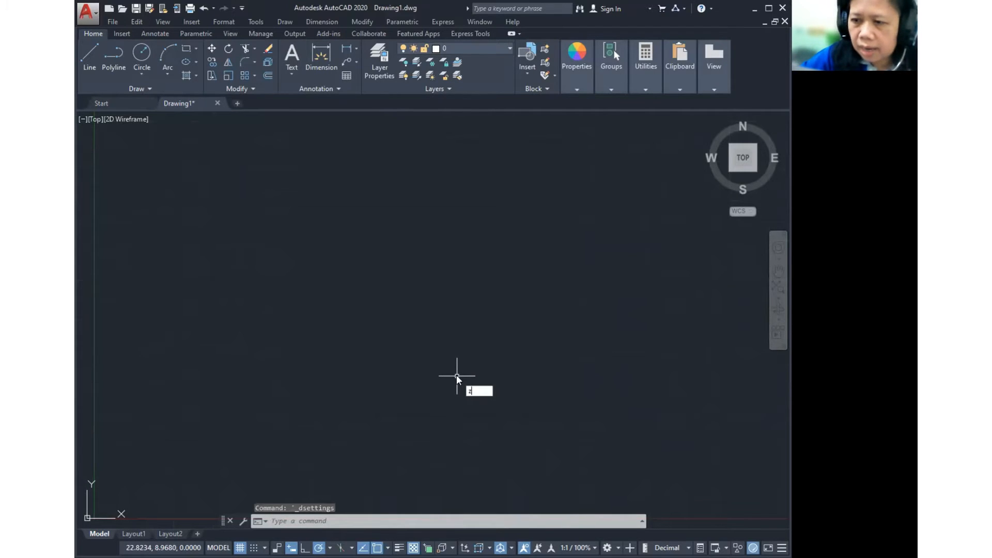
key("Return")
type("a")
key("Return")
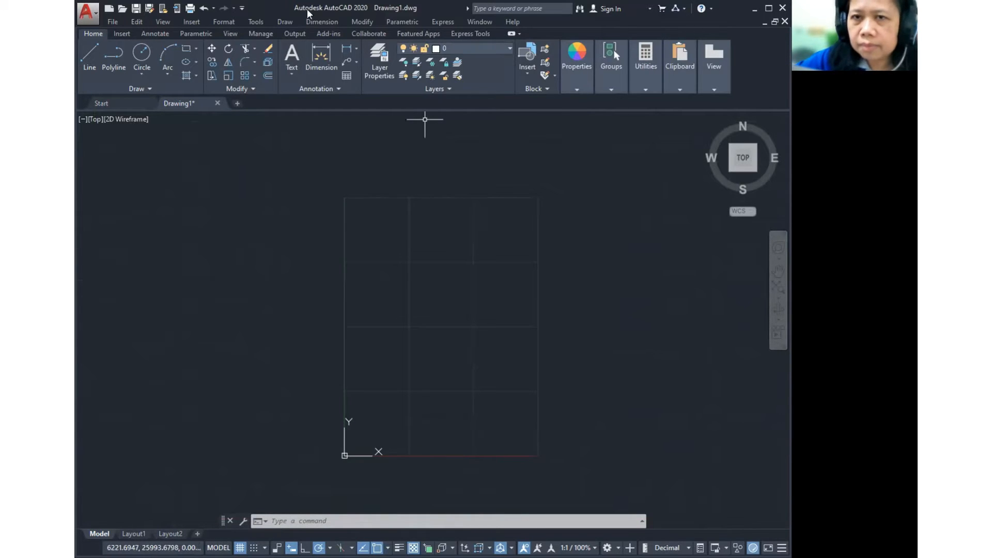
- Create a new layer named Garis As in the layer properties
left_click(233, 23)
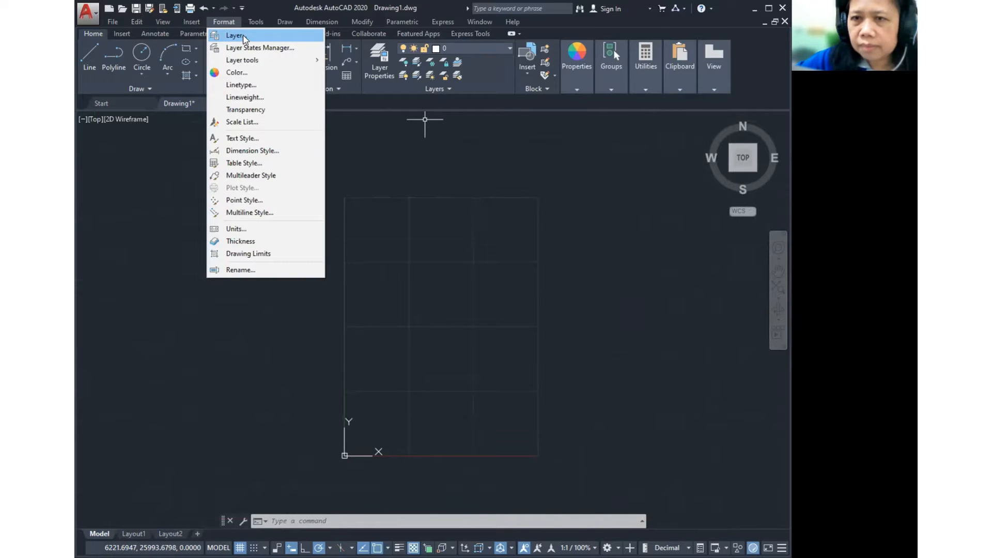
left_click(243, 37)
left_click(244, 194)
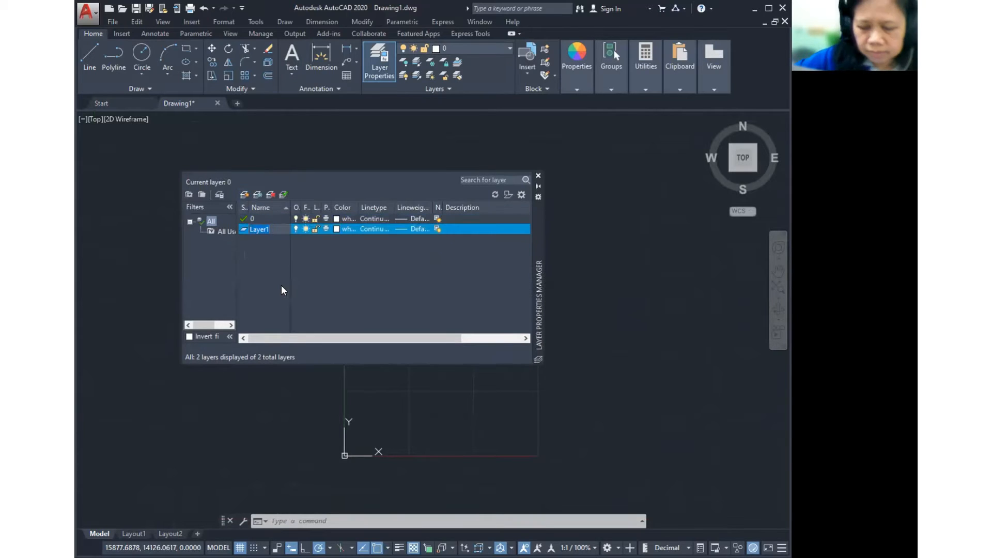
type("Garis As")
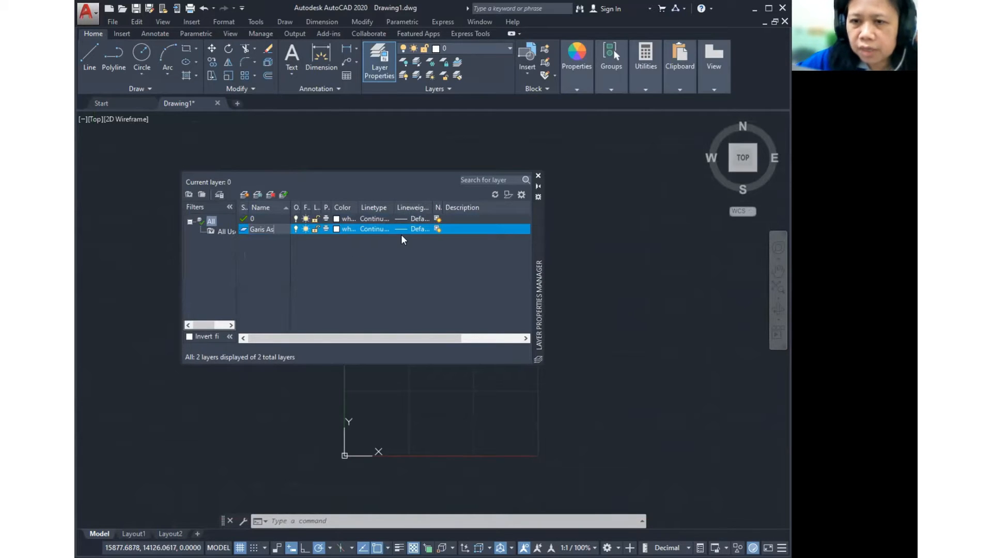
- Give the Garis As layer the color red and a lineweight of 0.00 mm
left_click(340, 226)
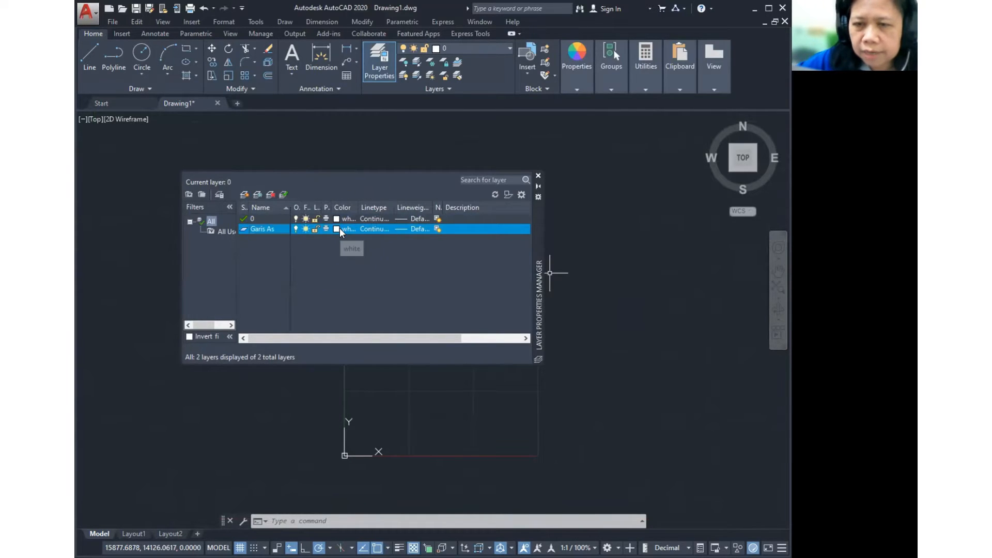
left_click(339, 228)
left_click(346, 308)
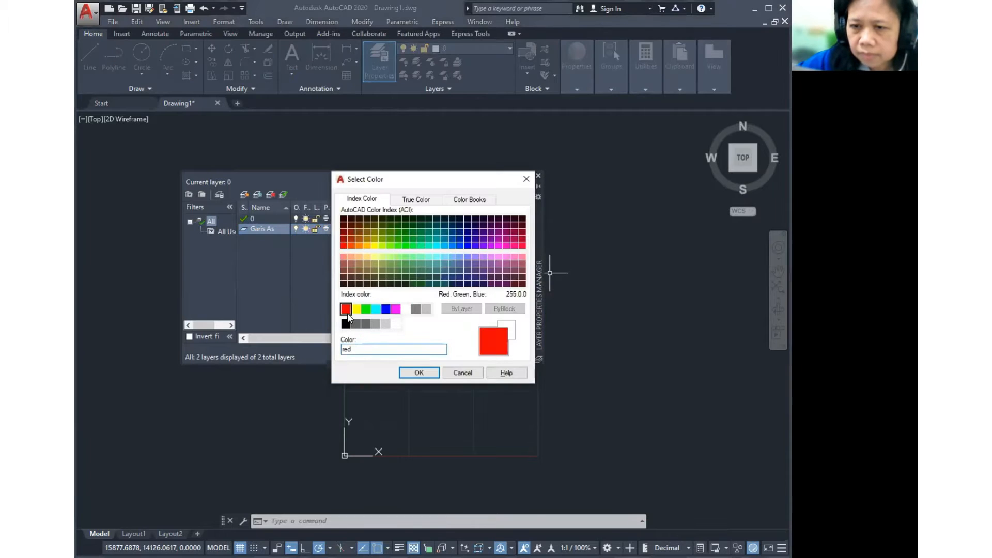
left_click(418, 372)
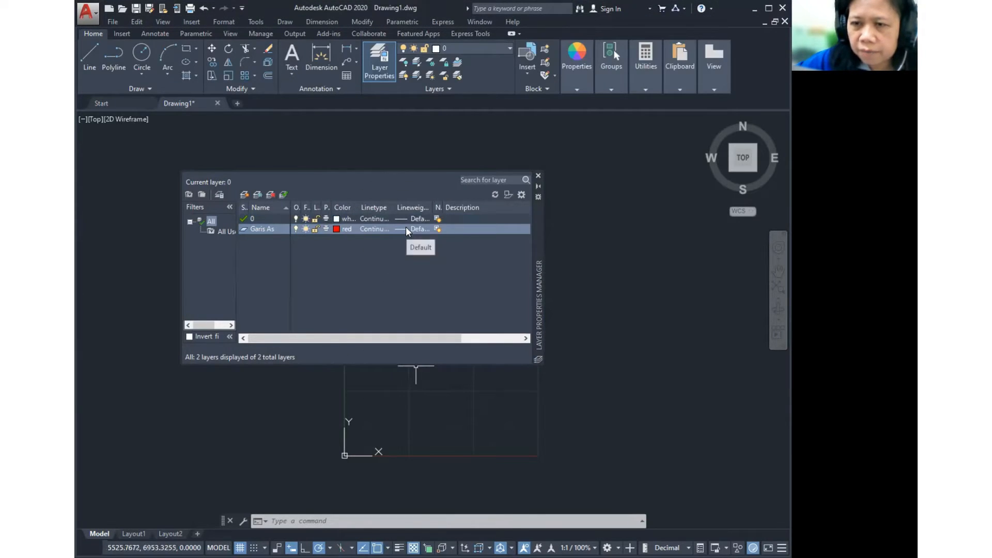
left_click(407, 229)
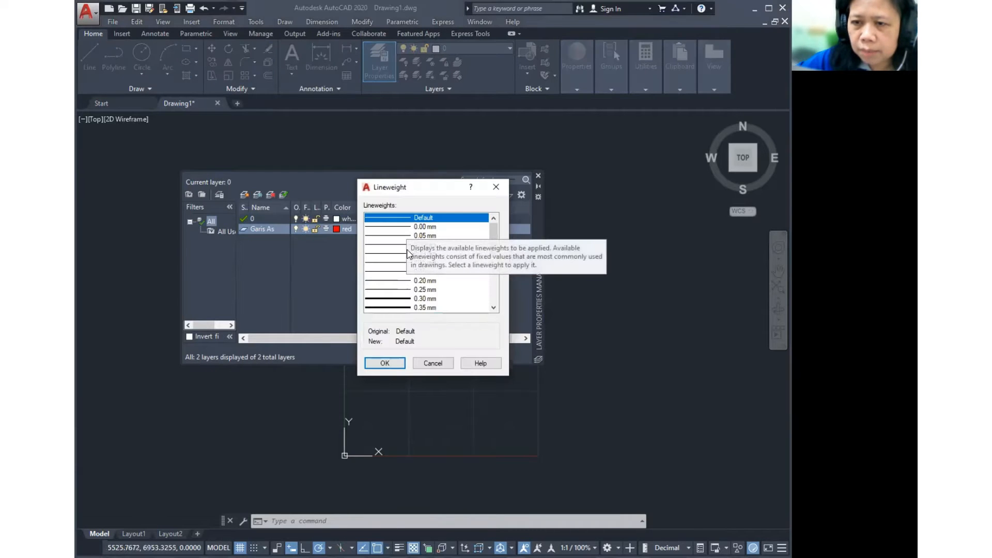
left_click(397, 228)
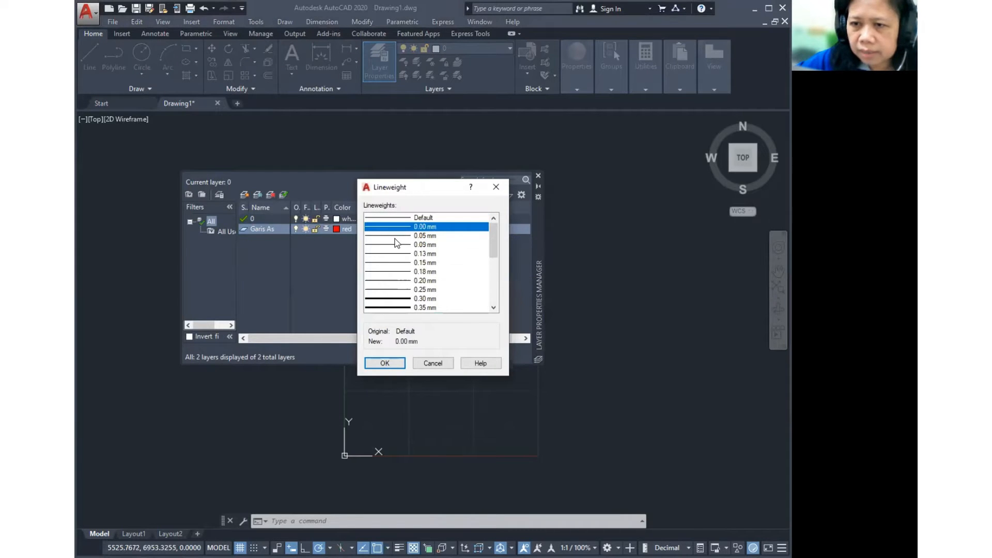
left_click(384, 362)
- Create a new layer named Dinding and set its color to yellow
left_click(246, 193)
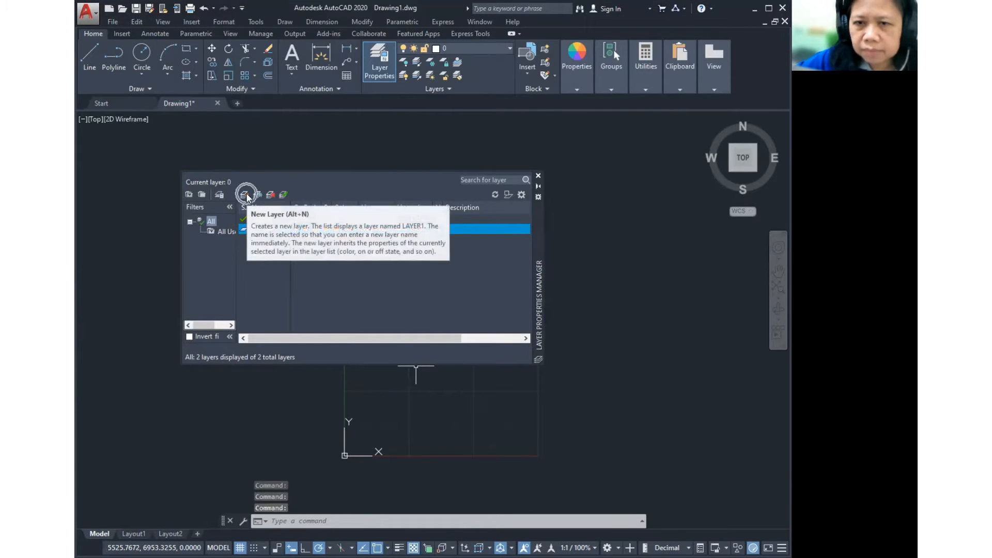
type("Dinding")
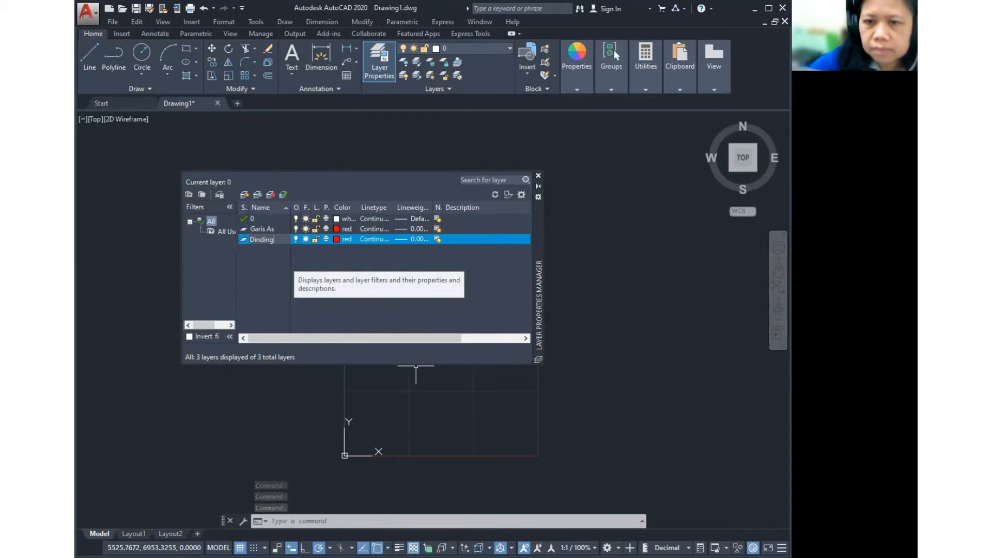
left_click(340, 238)
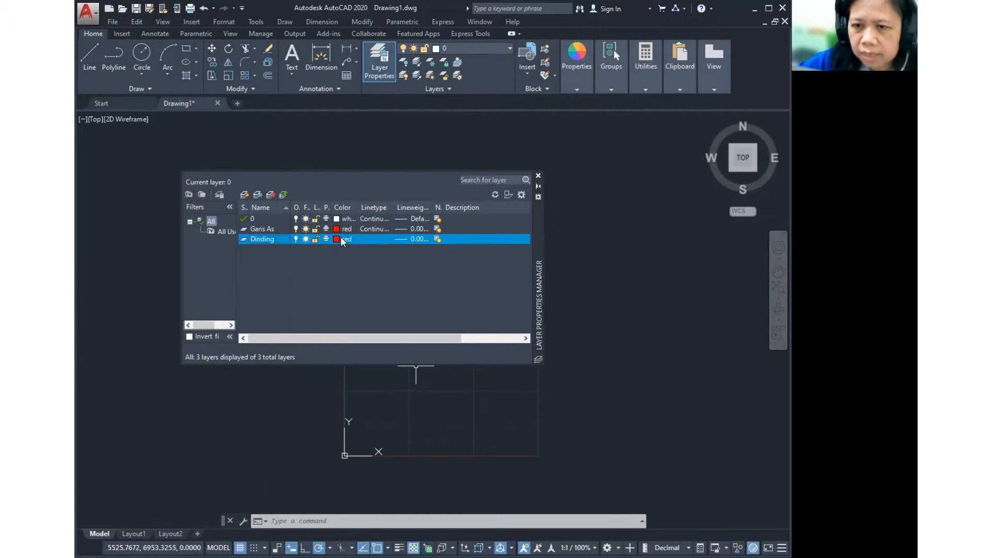
left_click(356, 310)
left_click(428, 373)
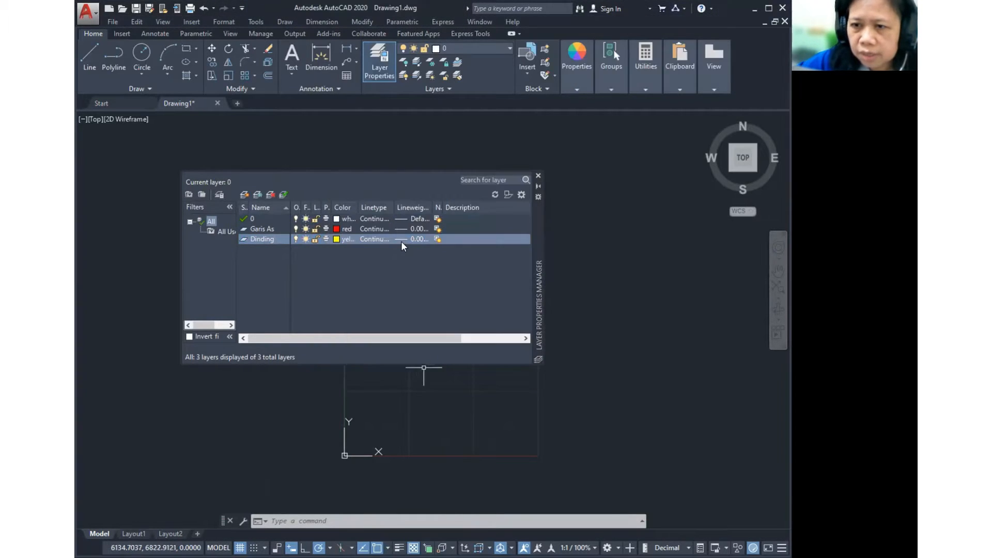
- Set the Dinding layer's lineweight to 0.30 mm
left_click(403, 240)
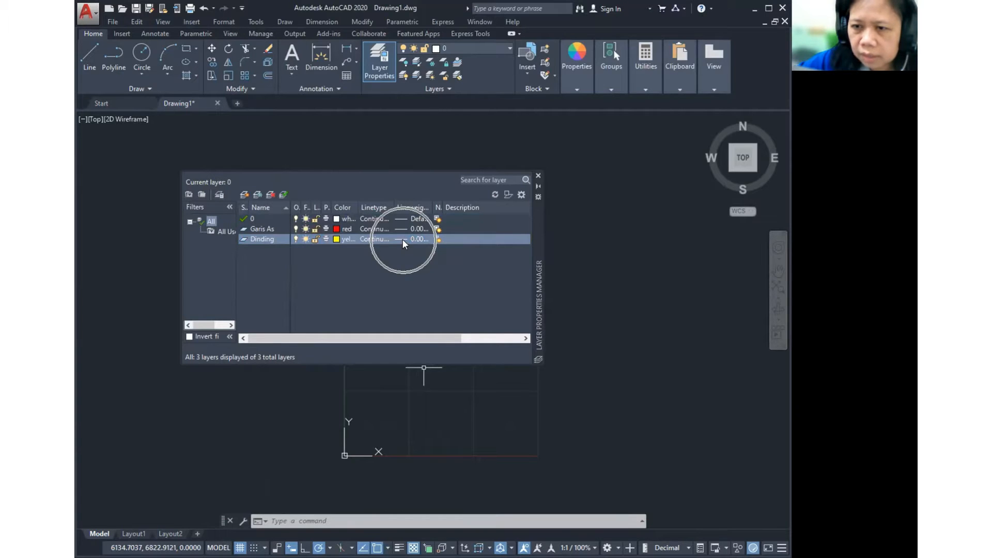
left_click(398, 299)
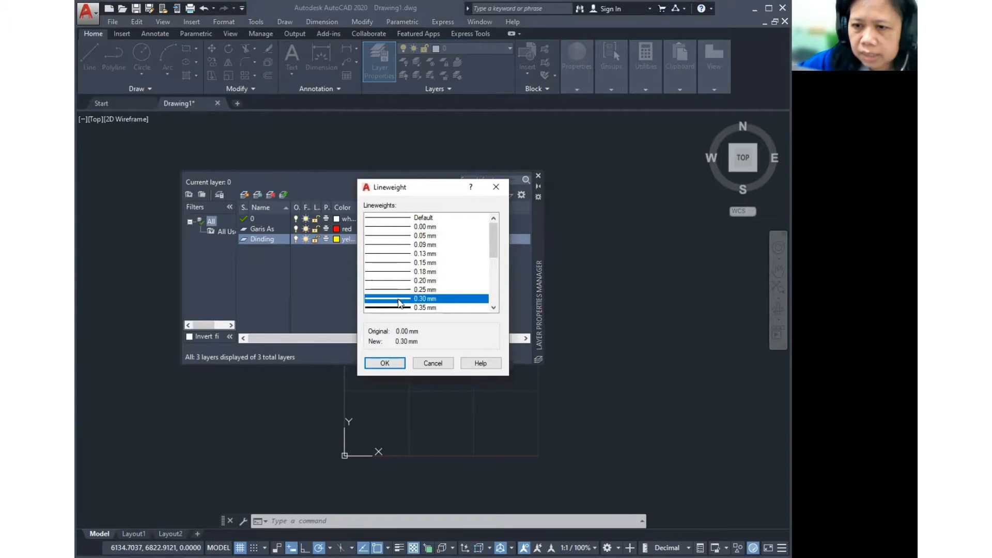
left_click(381, 364)
- Create a new layer named Kusen PJ and set its color to index 31
left_click(244, 193)
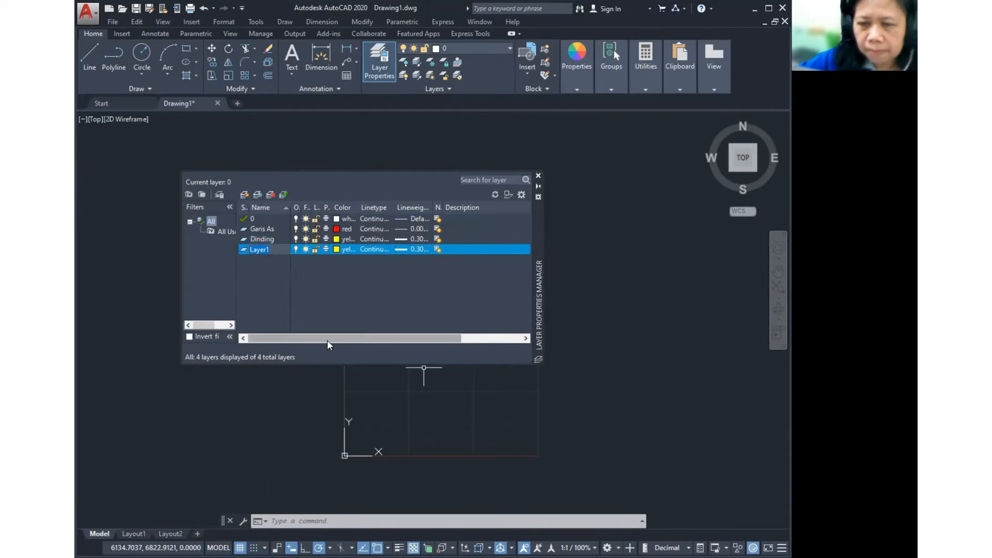
type("K")
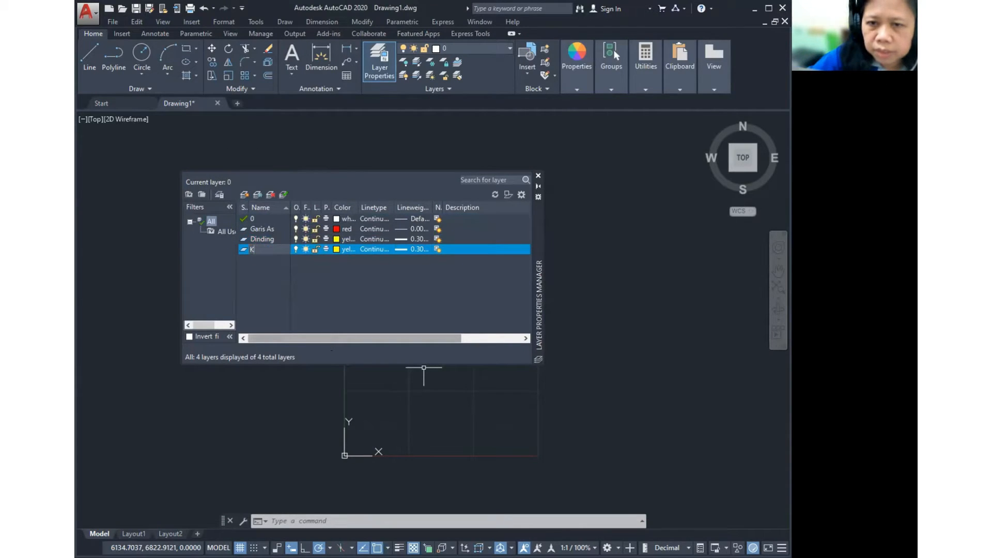
type("usen PJ")
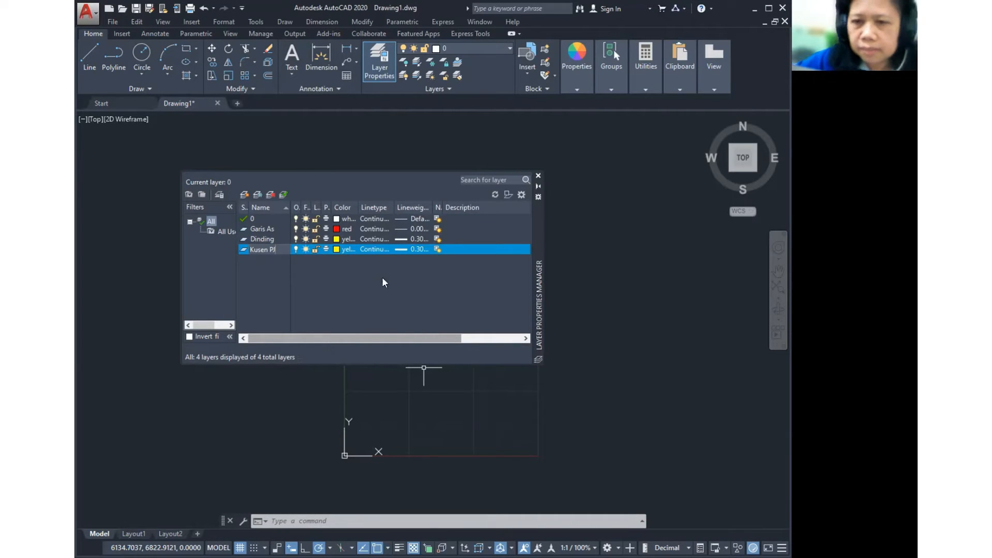
key("Return")
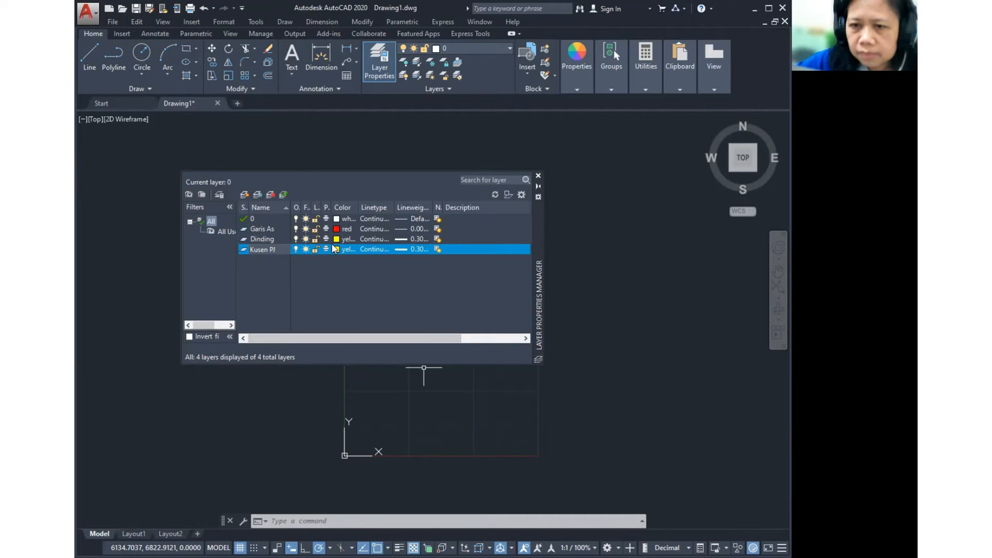
left_click(339, 251)
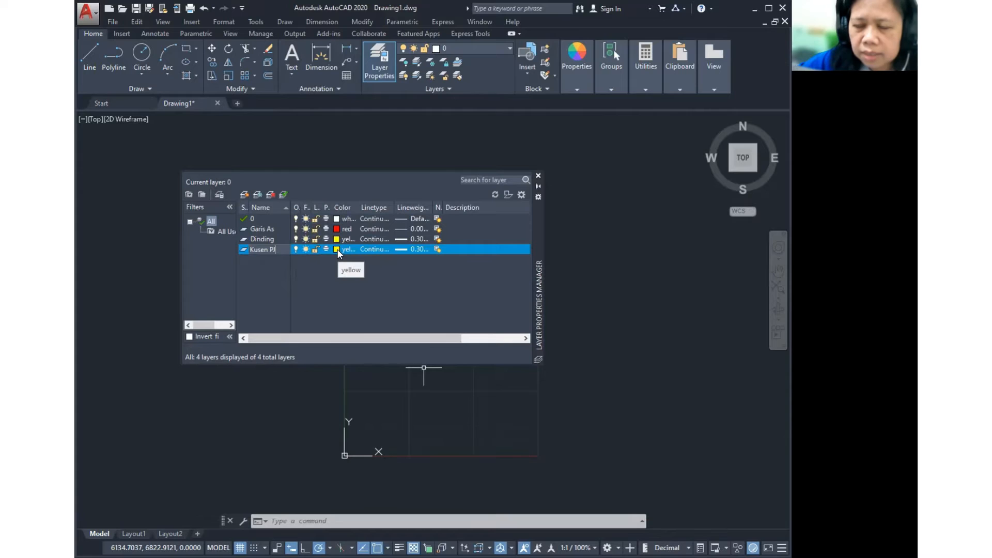
left_click(338, 252)
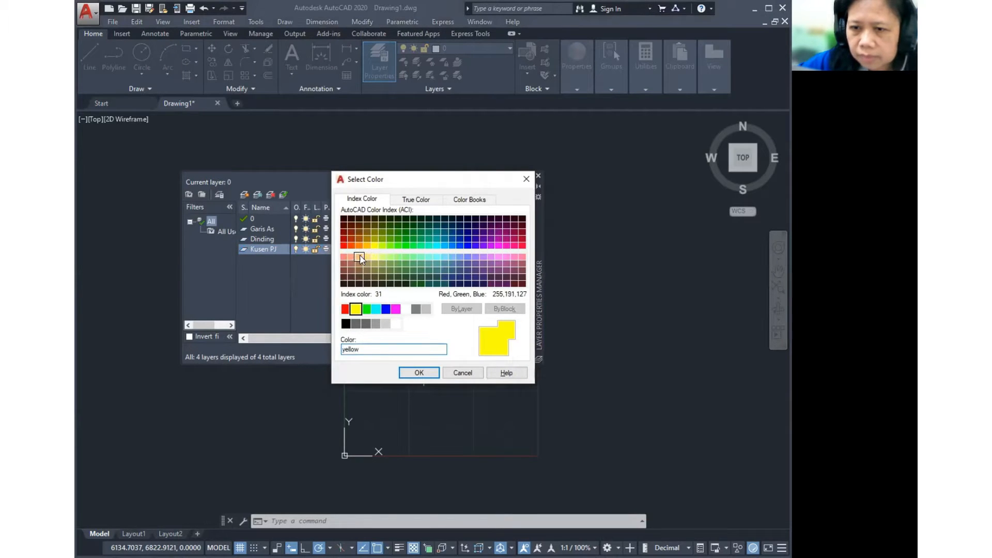
left_click(359, 257)
left_click(419, 373)
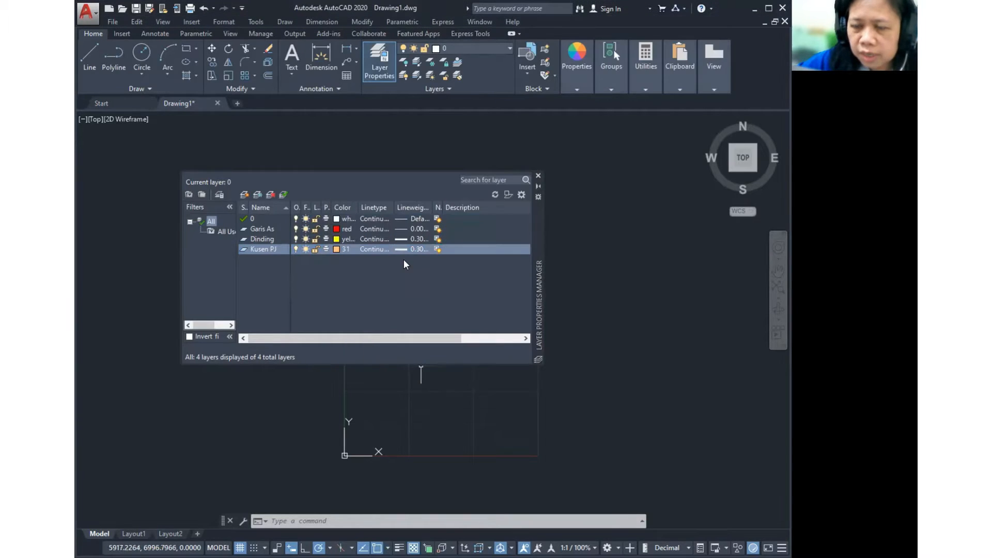
- Set the Kusen PJ layer's lineweight to 0.20 mm
left_click(404, 250)
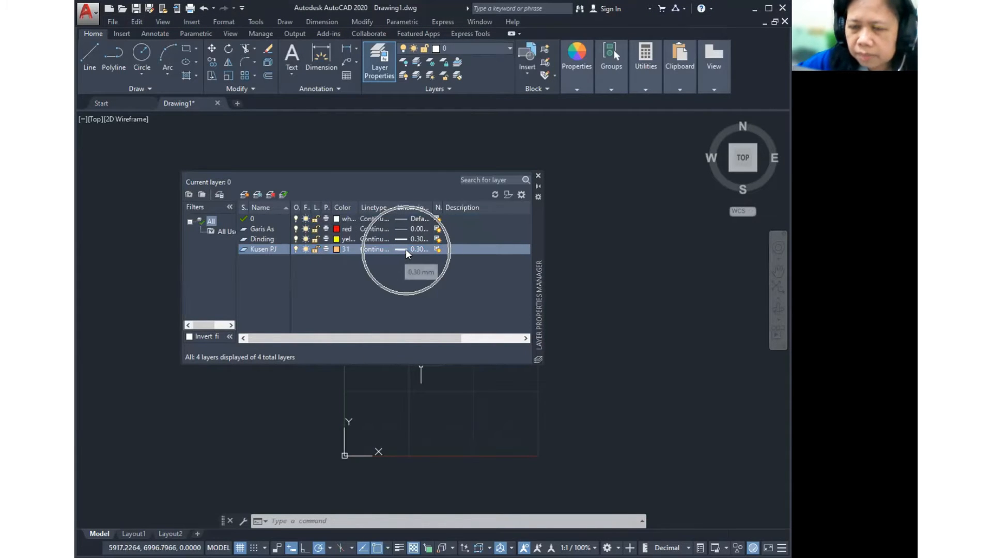
left_click(427, 271)
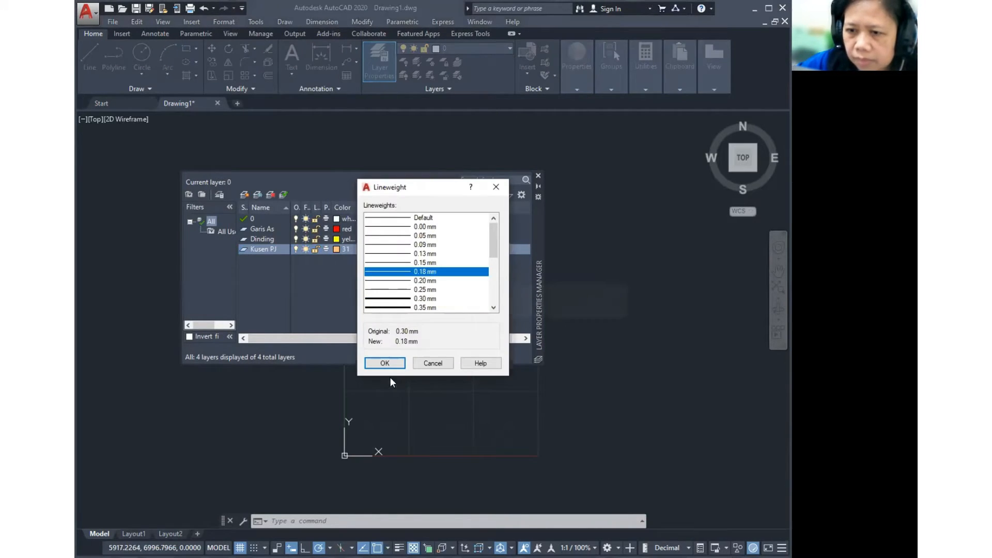
key("Down")
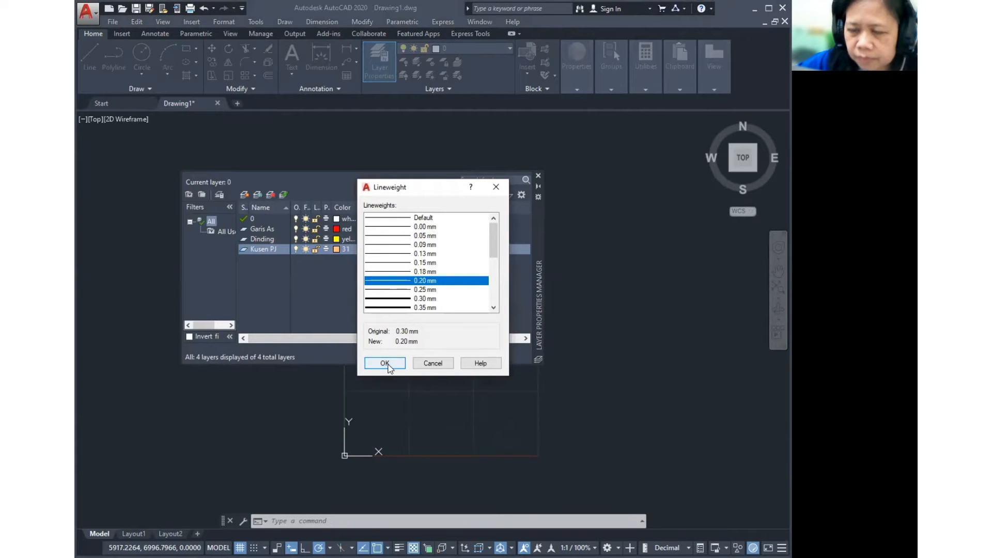
left_click(385, 363)
- Create a new layer named Perabot and set its color to index 41
left_click(245, 194)
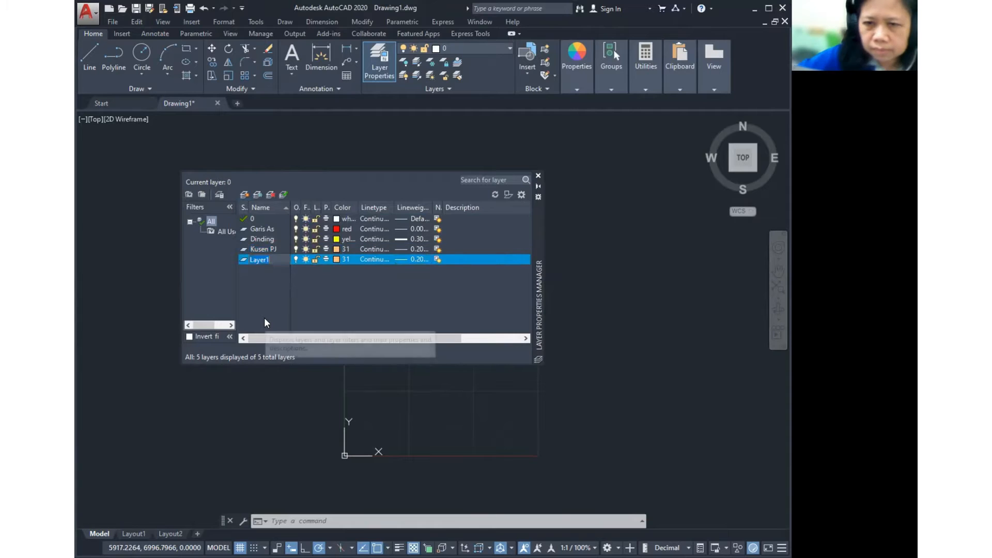
type("Perabot")
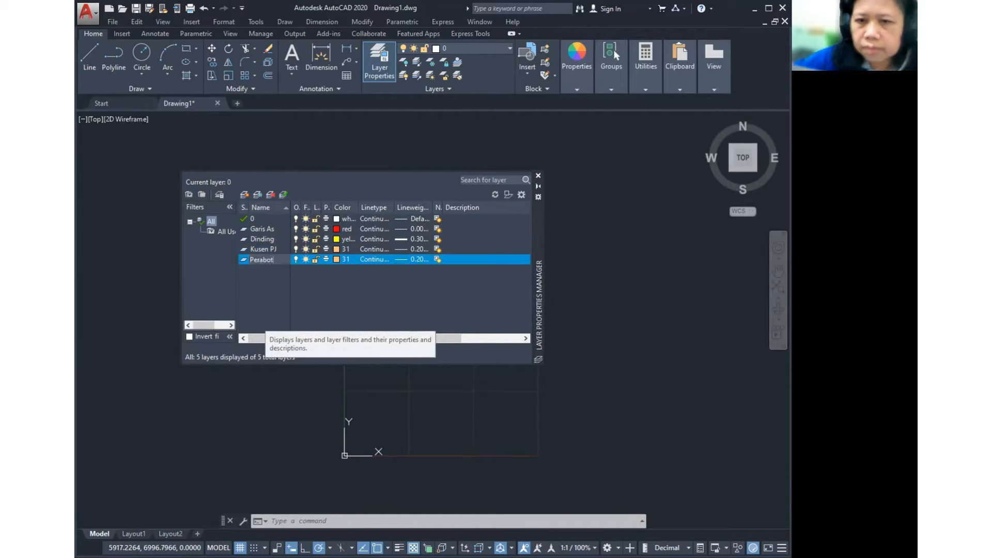
key("Return")
left_click(336, 259)
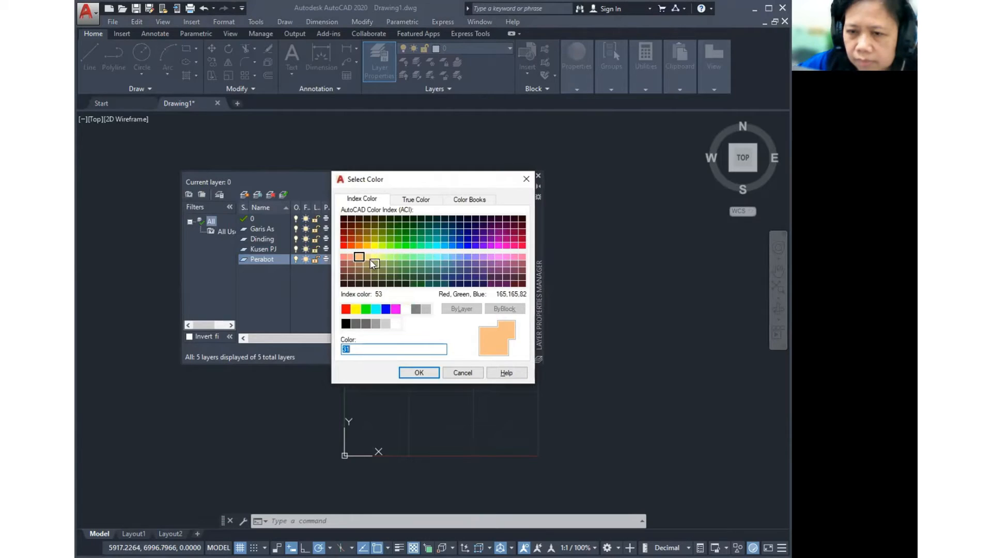
left_click(365, 258)
left_click(431, 373)
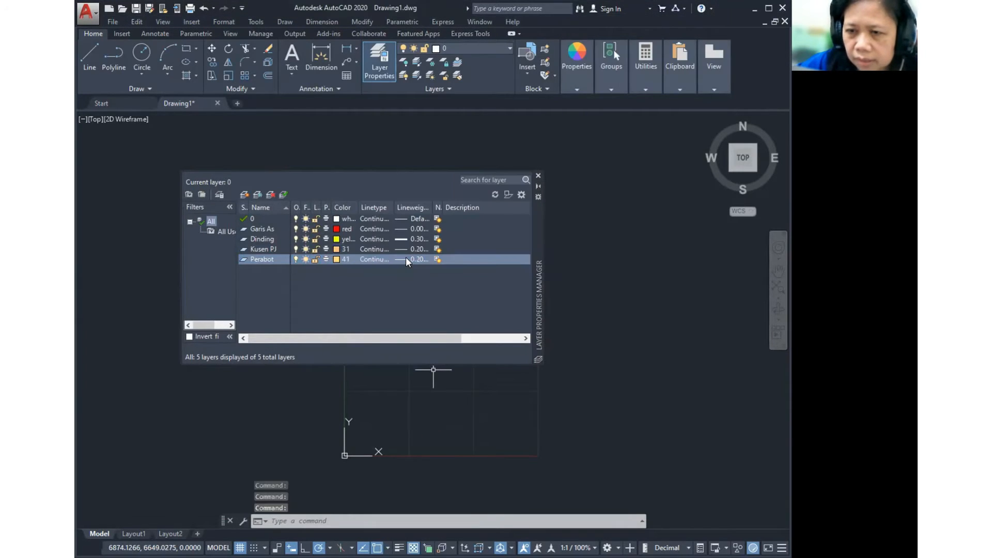
- Set the Perabot layer's lineweight to 0.13 mm
left_click(405, 260)
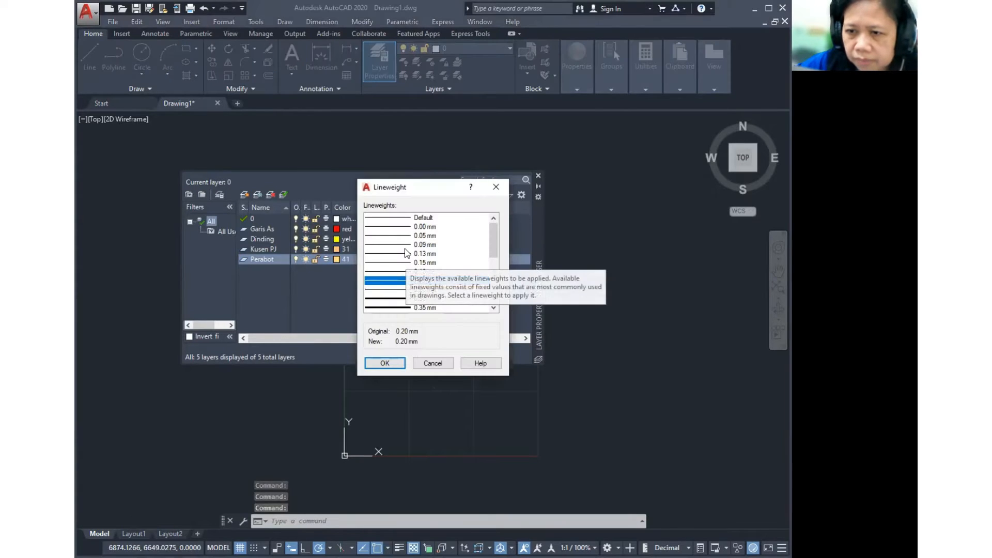
left_click(405, 246)
left_click(406, 253)
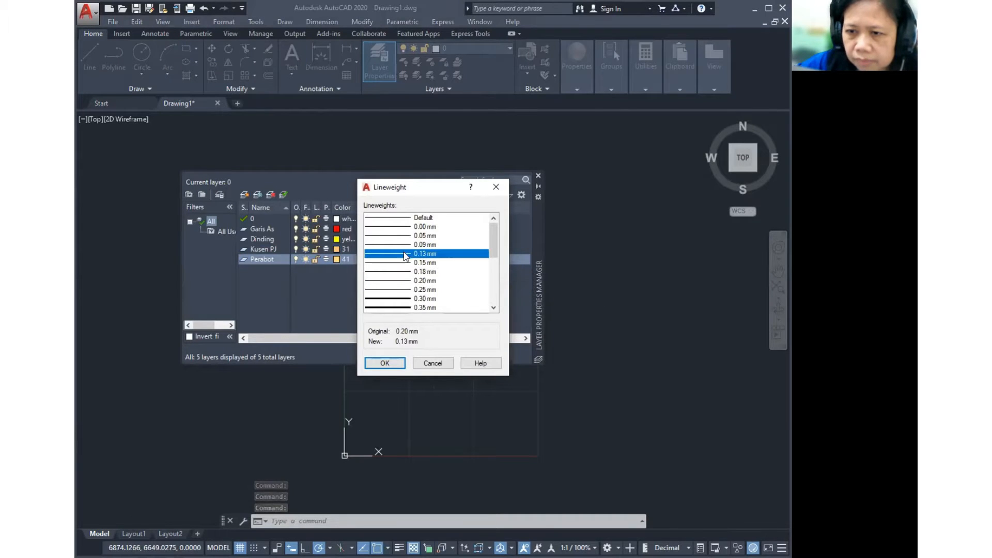
left_click(385, 363)
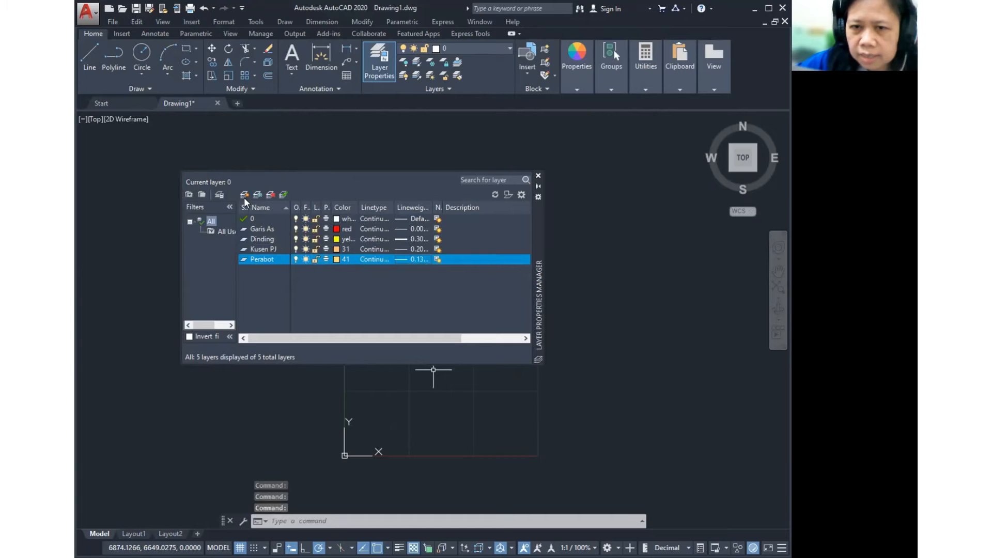
- Create a new layer named Teks and set its color to magenta
left_click(244, 195)
type("Teks")
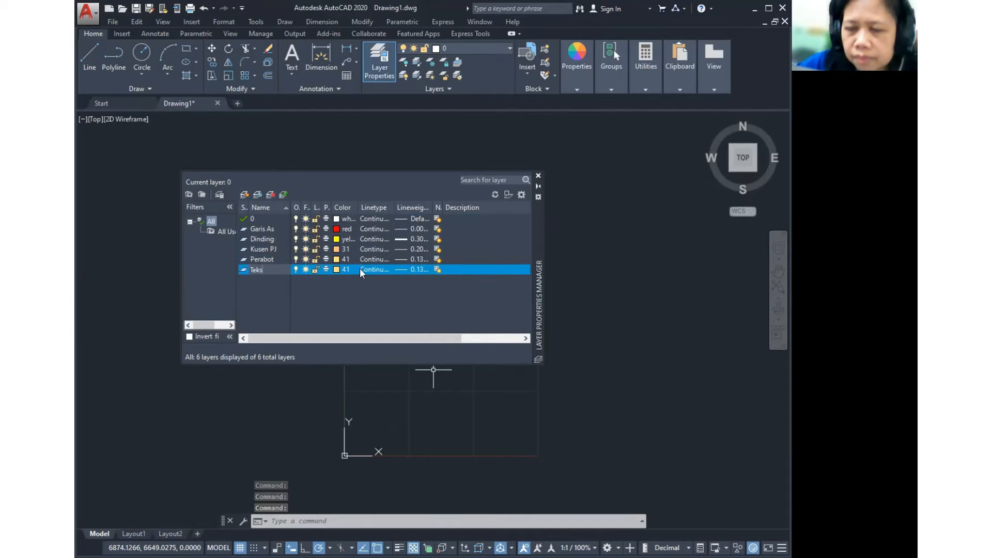
left_click(336, 269)
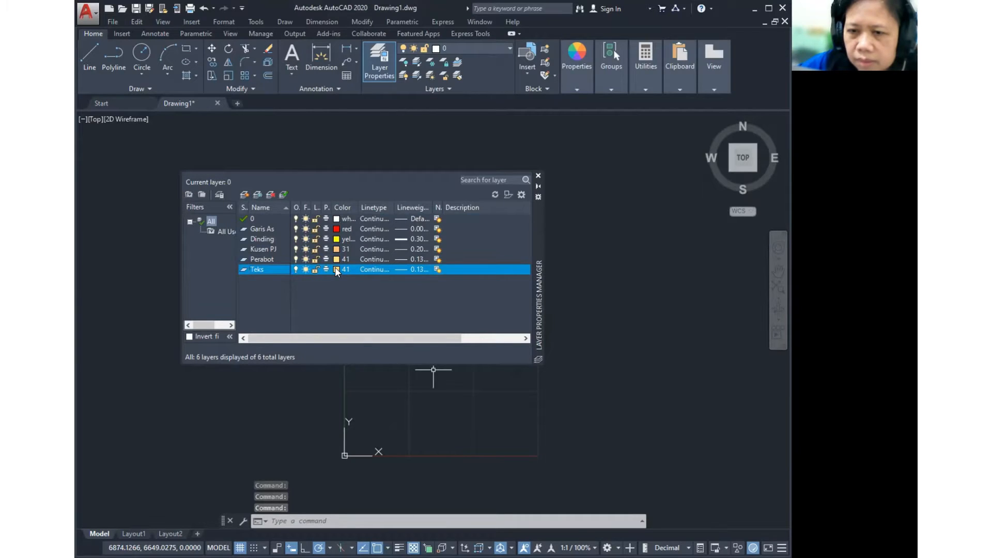
left_click(396, 309)
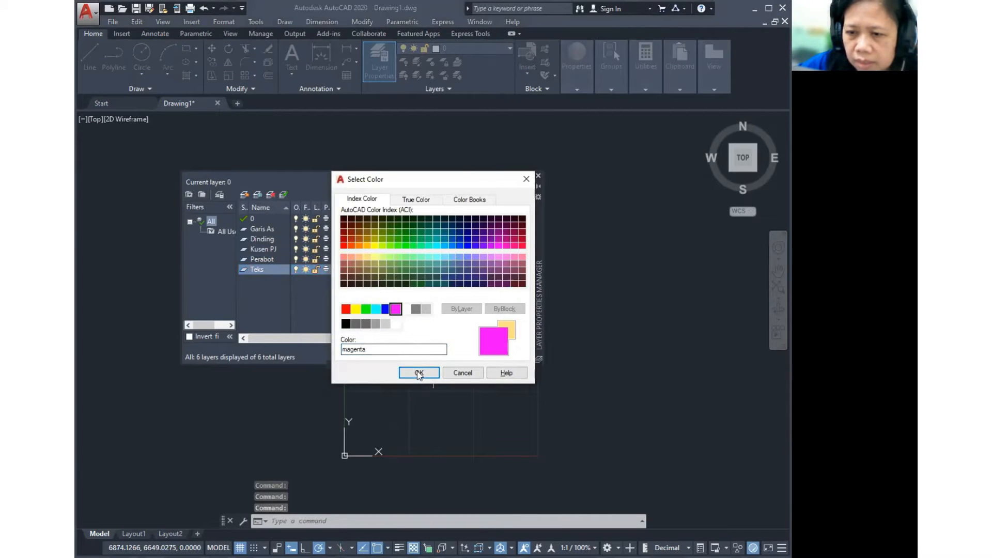
left_click(419, 372)
- Create a new layer named Dimensi with color index 253, and close the layer manager
left_click(244, 195)
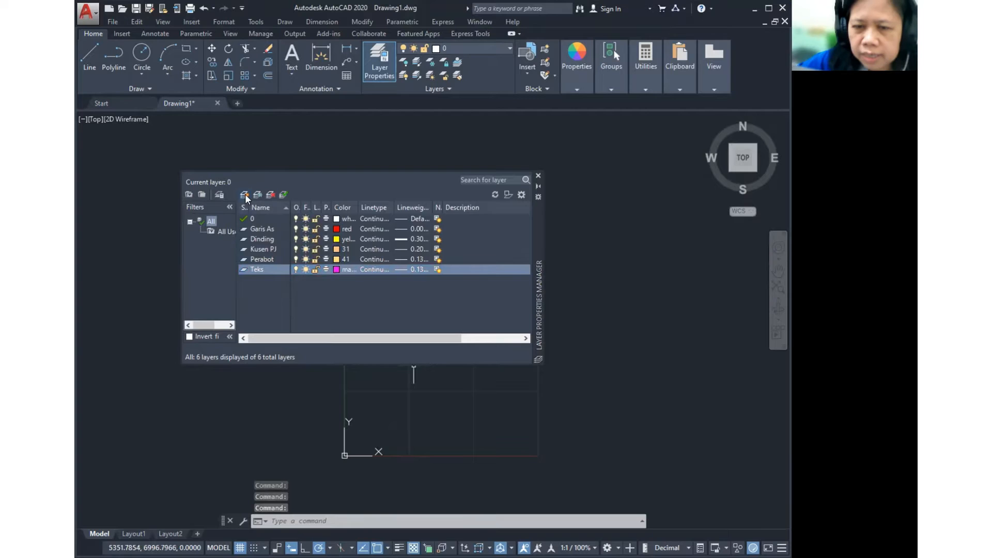
type("Dime")
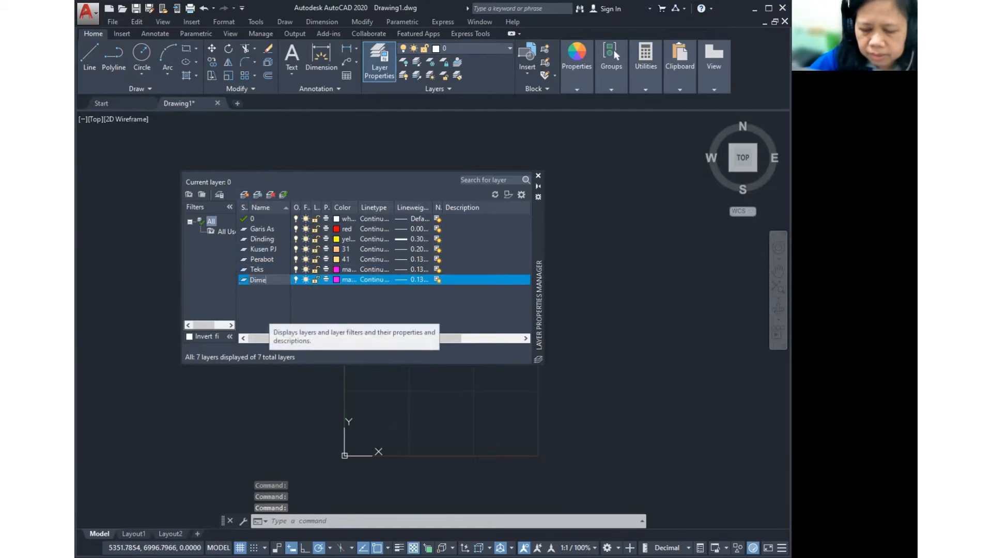
type("nsi")
key("Return")
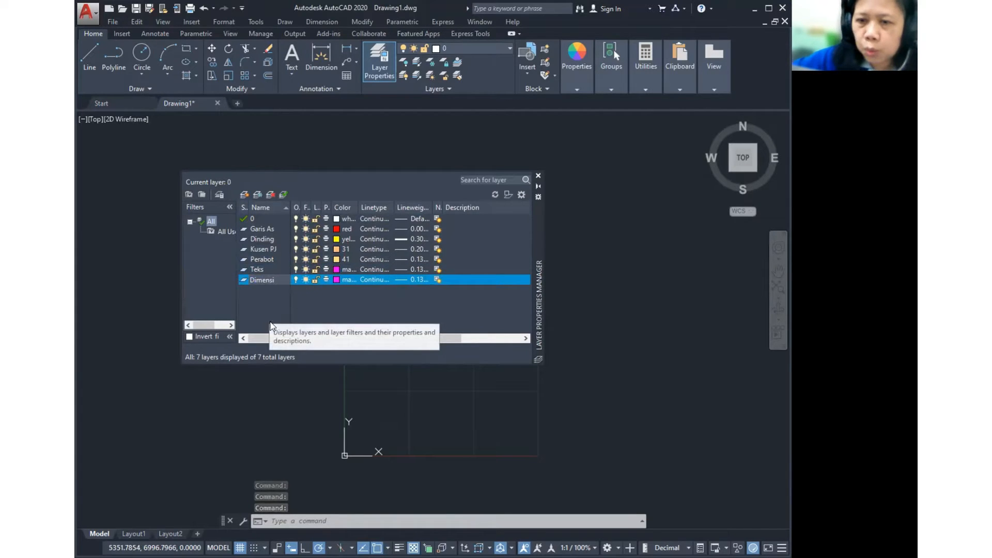
left_click(345, 279)
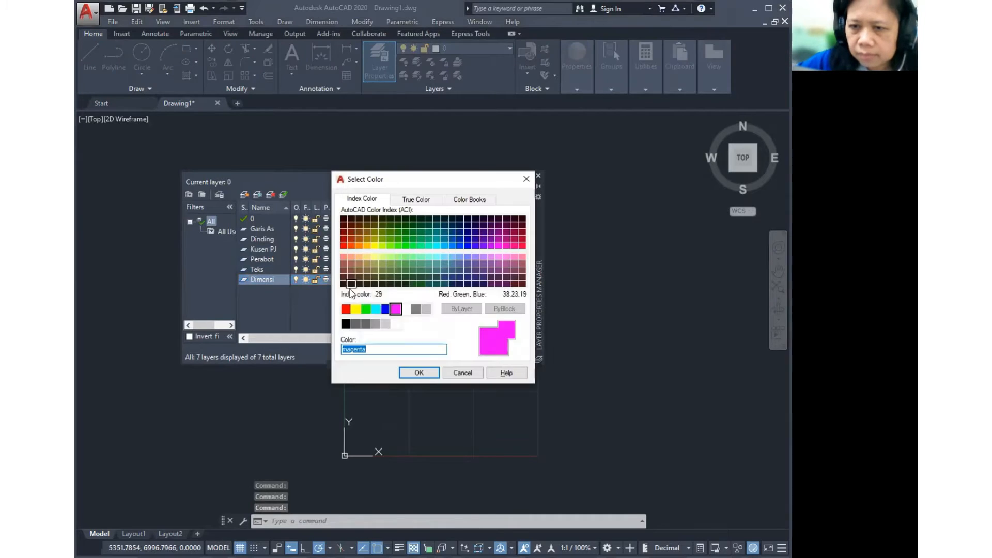
left_click(375, 324)
left_click(427, 372)
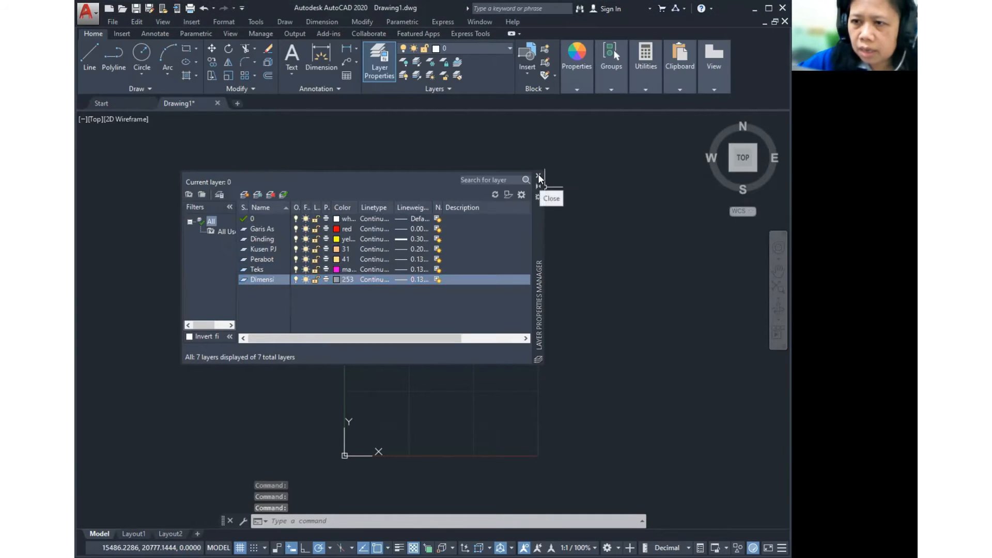
left_click(538, 176)
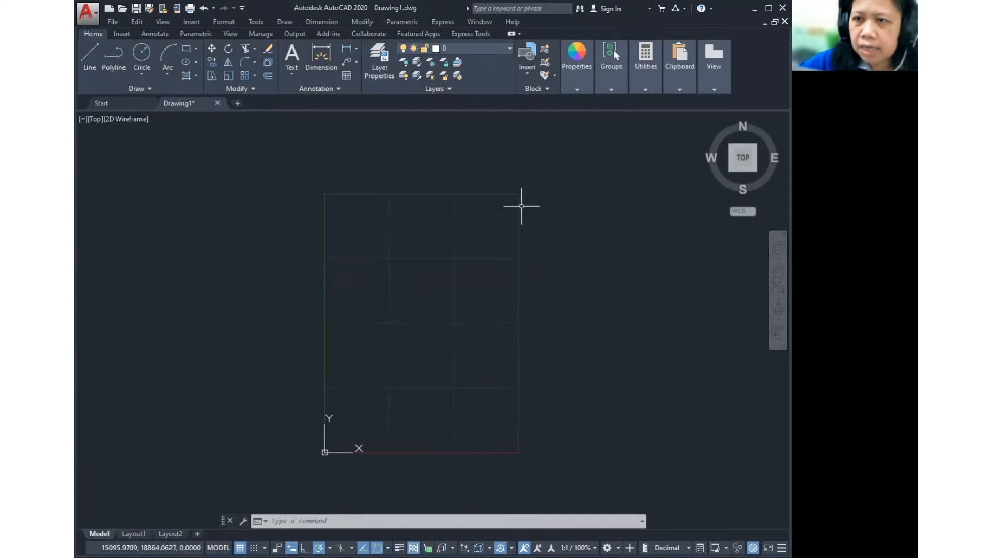
- Make Garis As the current layer for drawing the axis lines
left_click(503, 48)
left_click(478, 102)
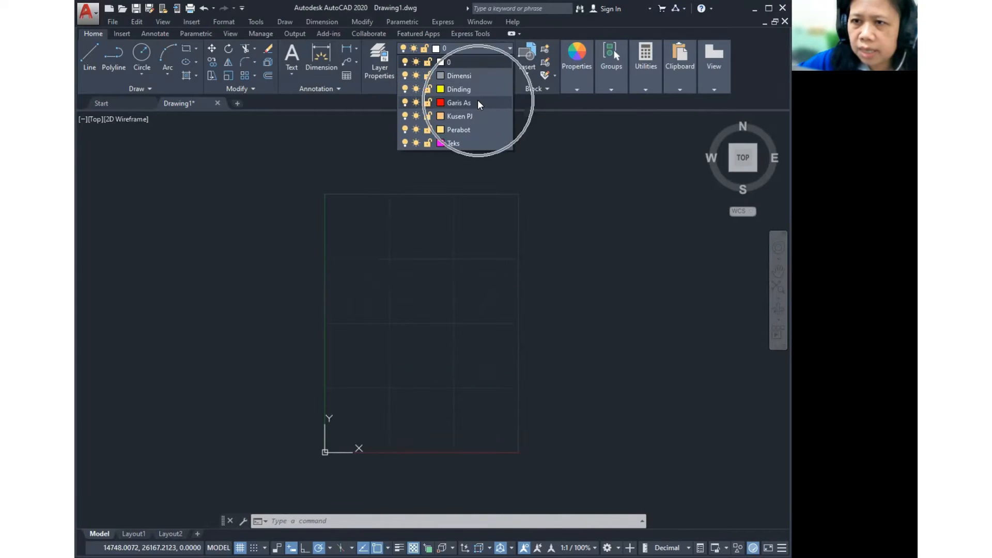
mouse_move(445, 276)
middle_mouse_down()
mouse_move(451, 247)
mouse_move(443, 264)
mouse_move(389, 273)
middle_mouse_up()
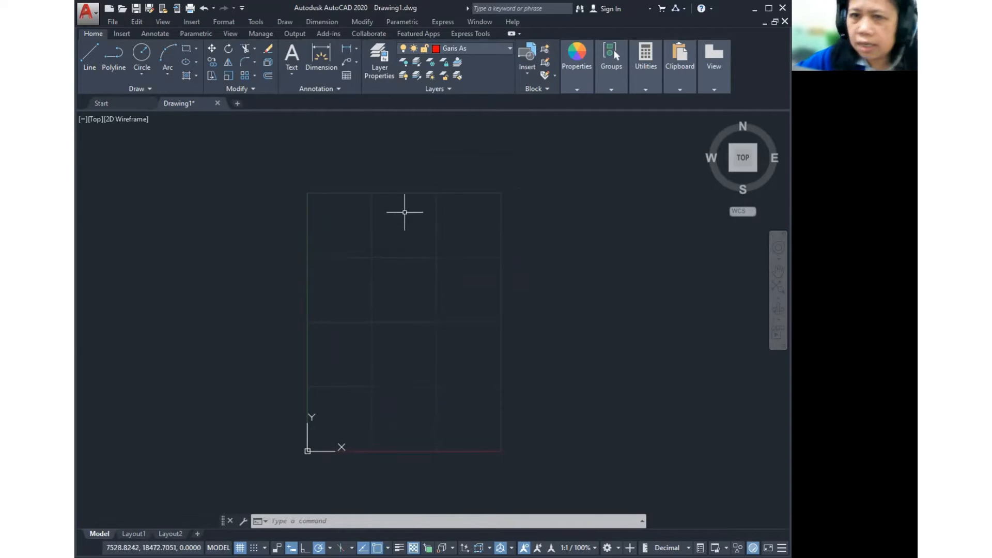
- Draw a closed rectangular outline of lines, 10000 wide and 14000 high, starting just inside the lower-left corner of the drawing limits
left_click(280, 20)
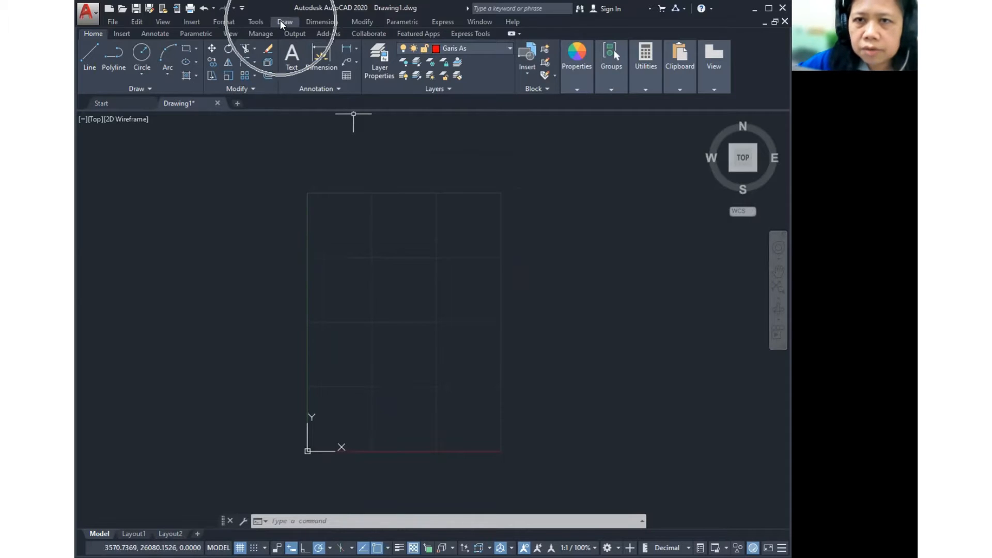
left_click(297, 51)
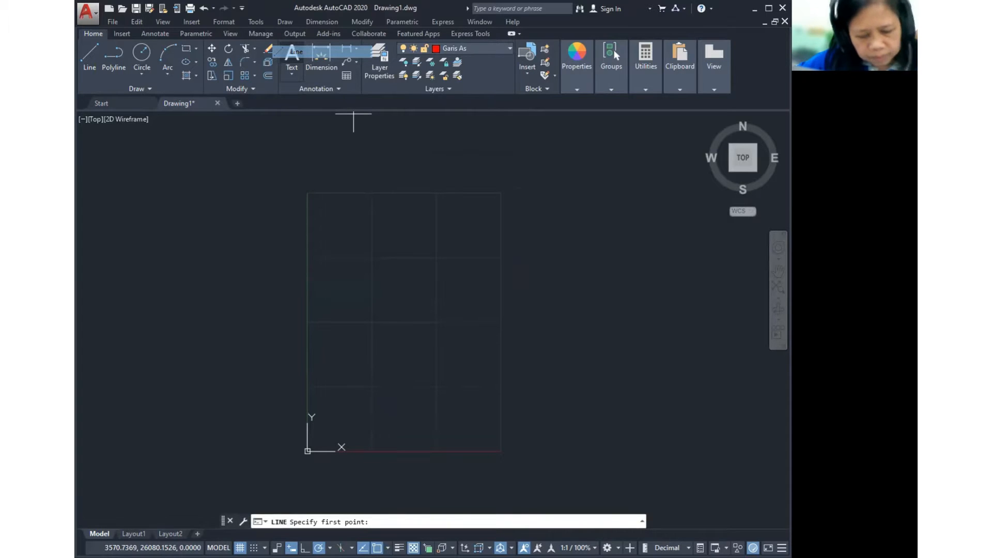
left_click(520, 446)
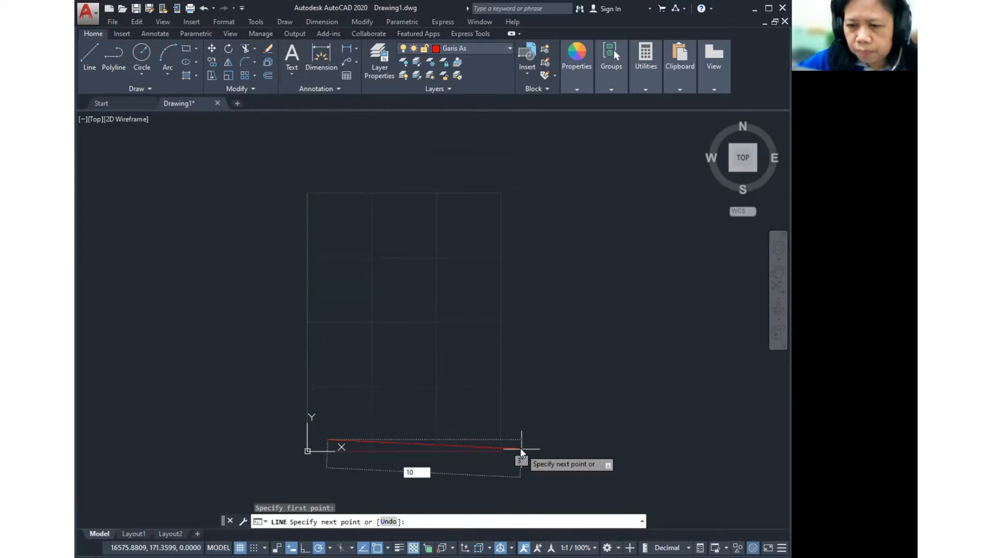
type("10000")
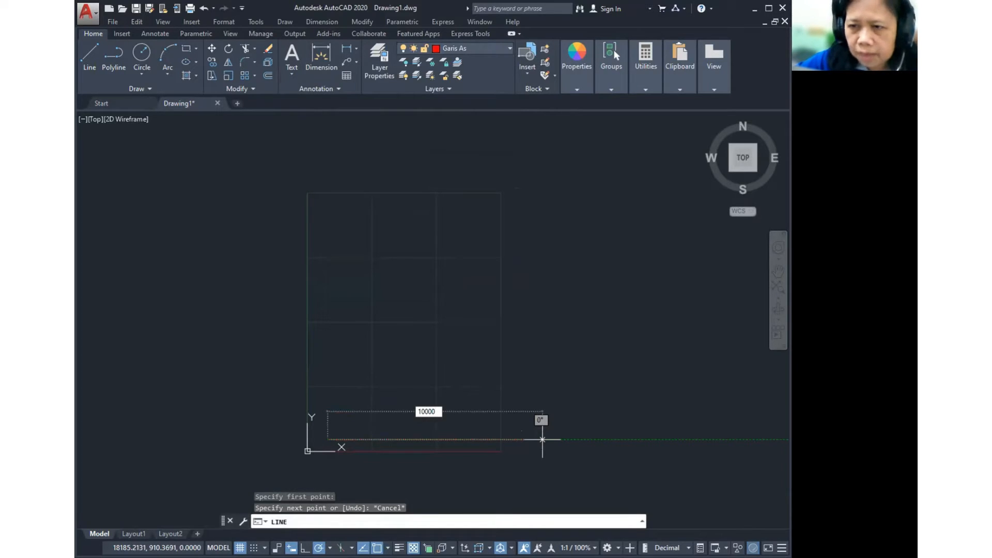
key("Return")
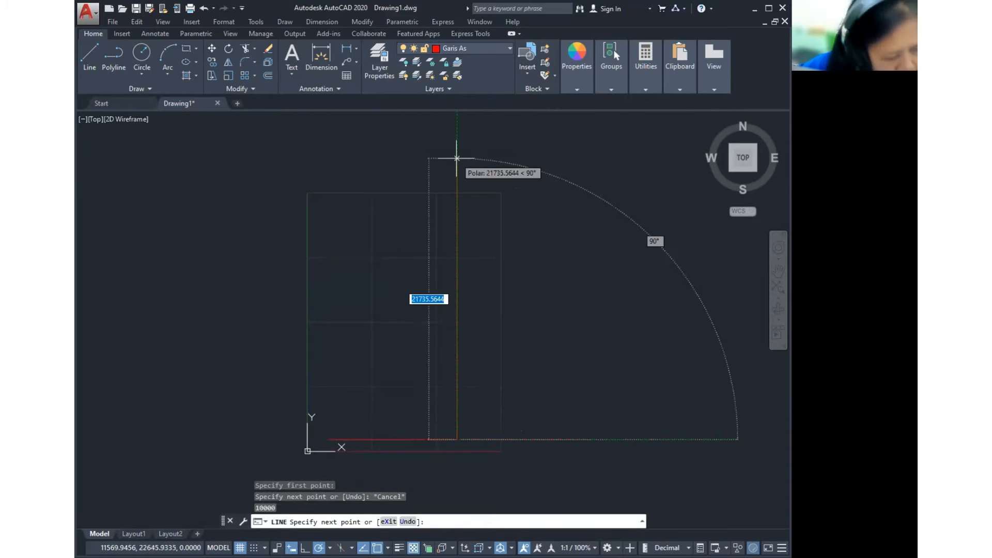
type("14000")
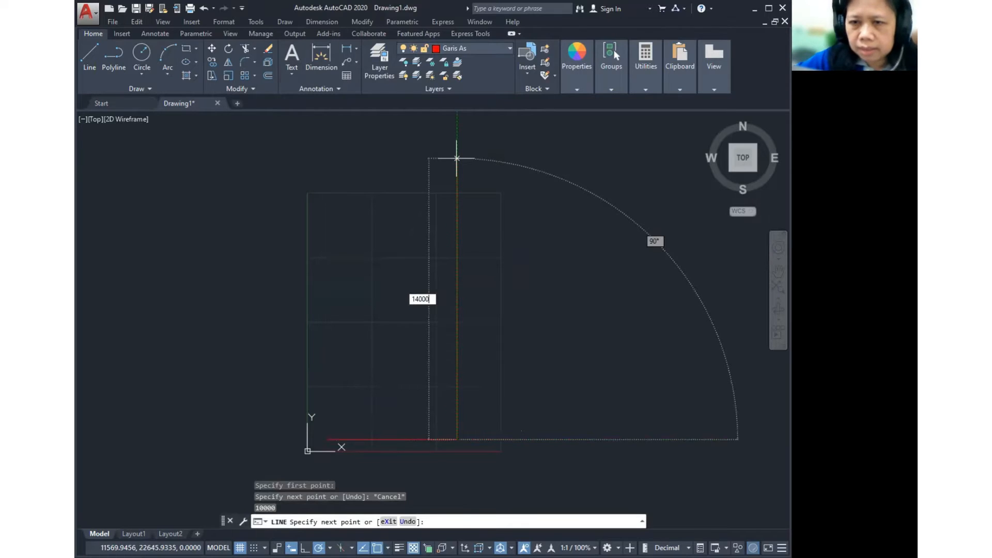
key("Return")
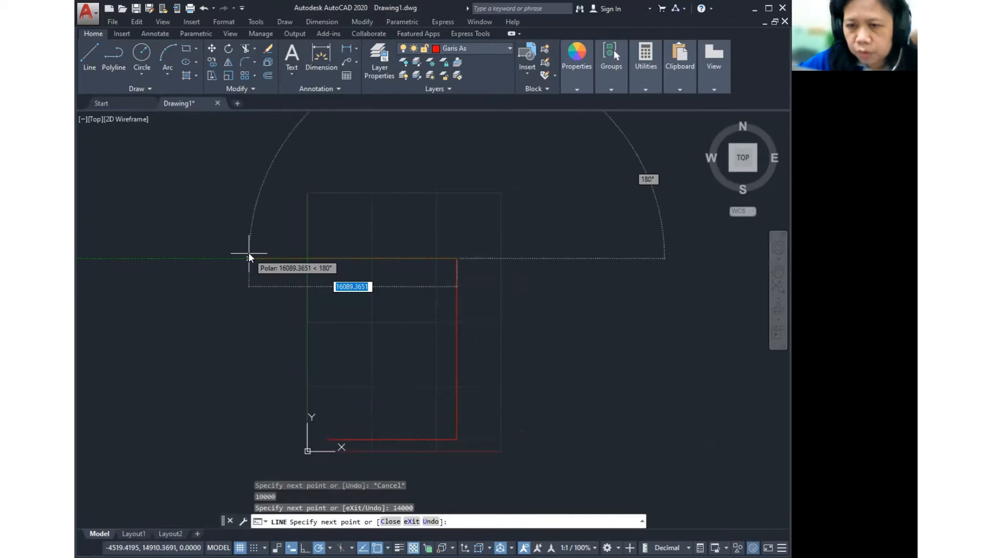
type("10000")
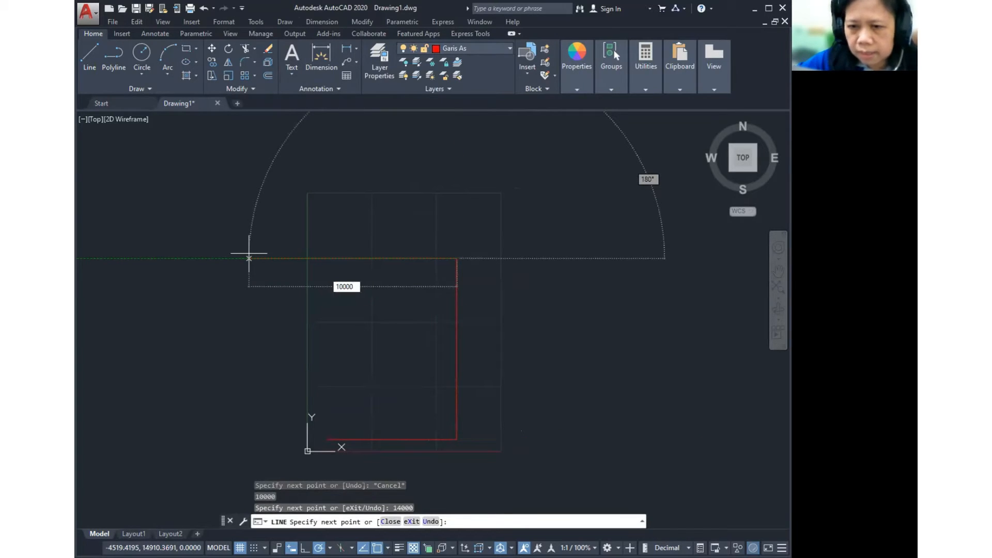
key("Return")
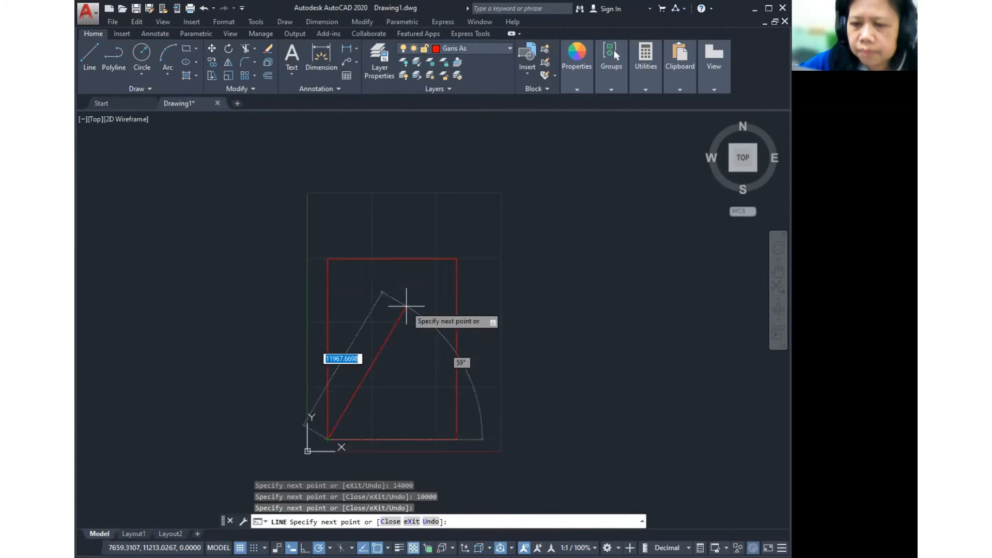
key("Return")
- Copy the rectangle's lower horizontal axis line straight up by 3000
scroll(407, 331, "up", 2)
middle_click_drag(427, 318, 405, 341)
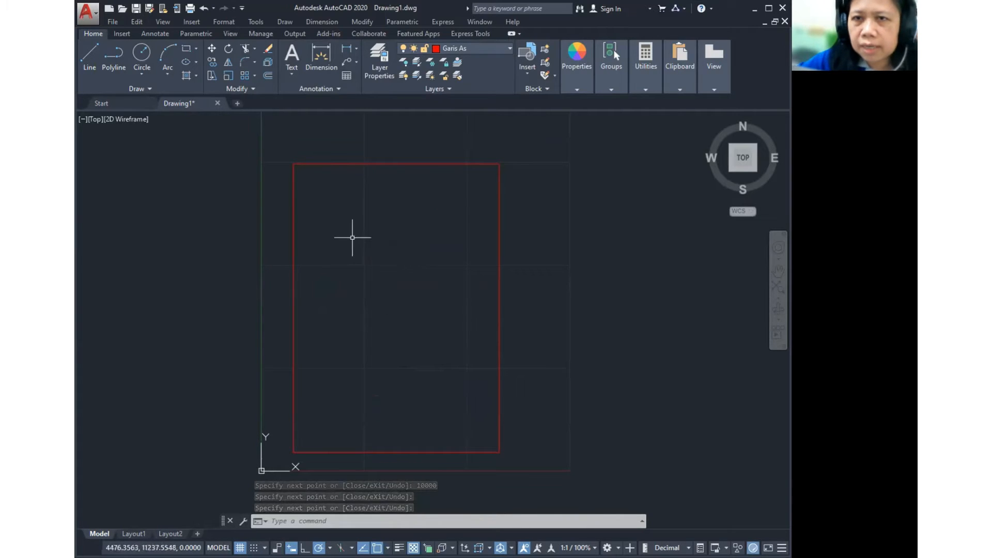
left_click(359, 20)
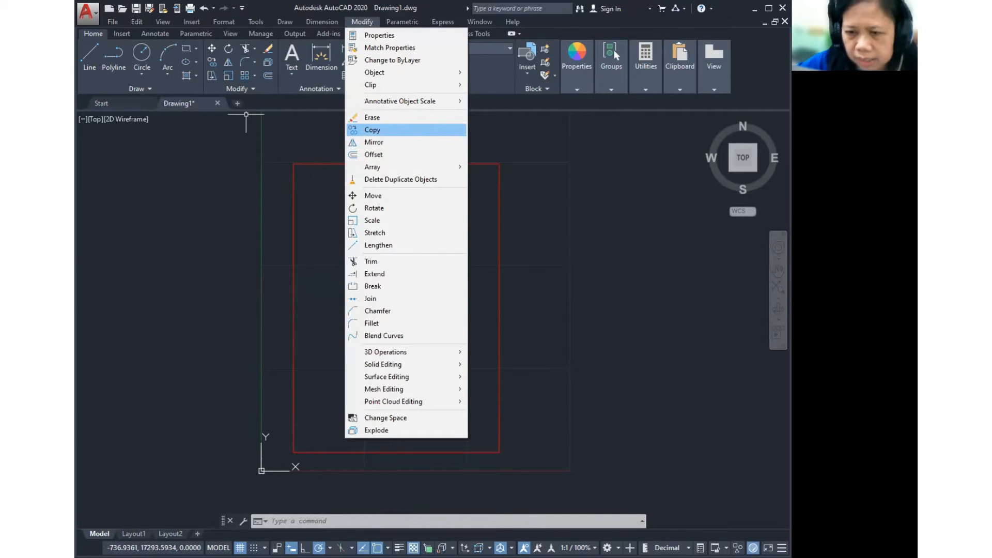
left_click(372, 130)
left_click(415, 401)
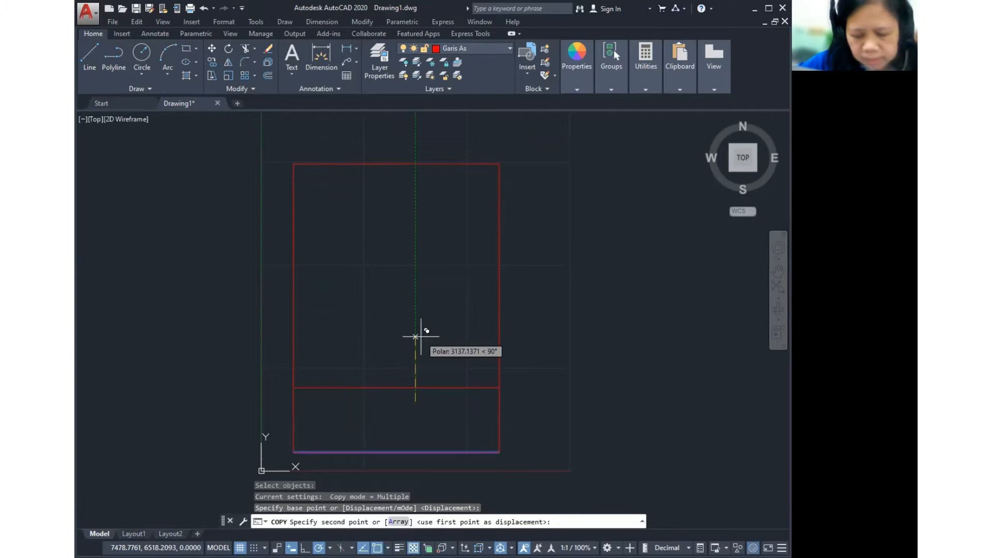
type("3000")
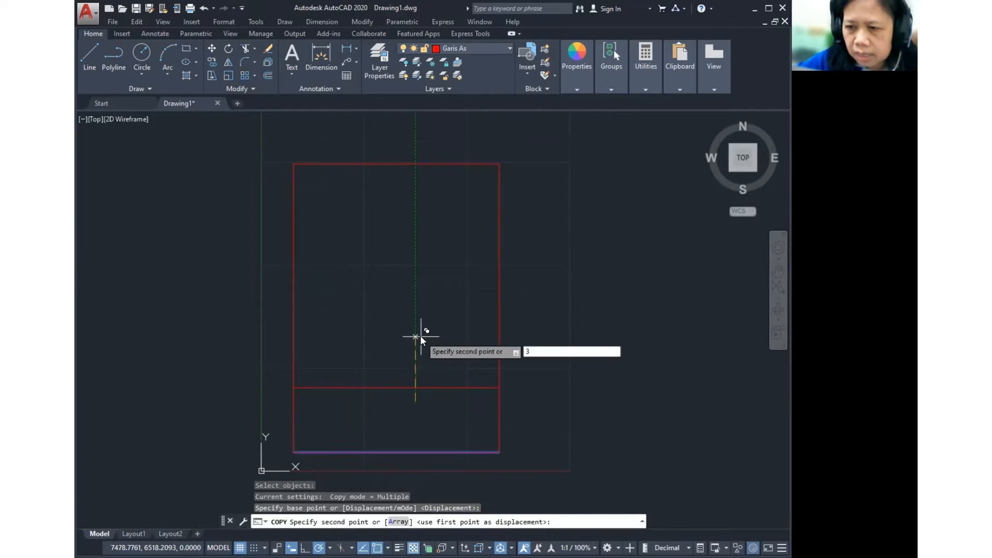
key("Return")
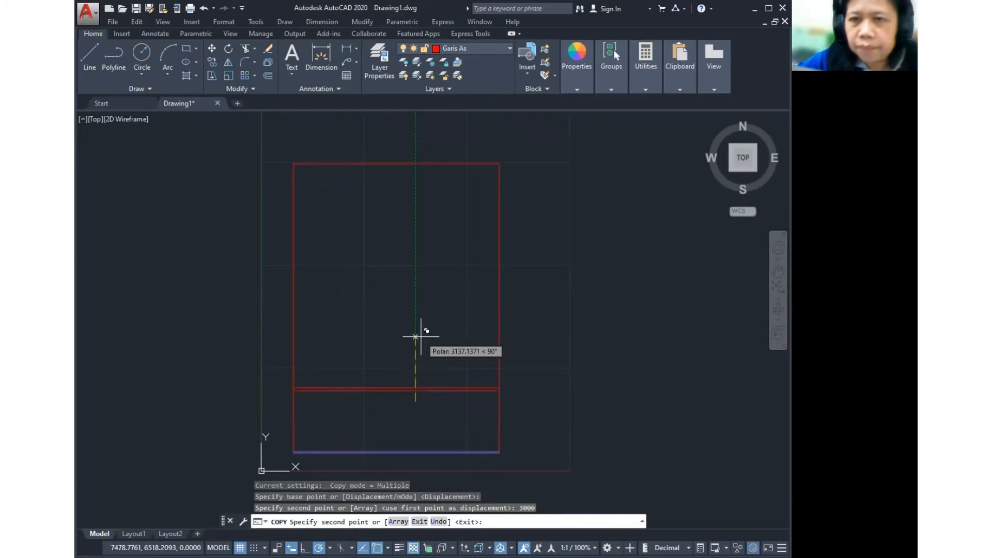
- Copy the new horizontal axis line straight up by another 3000
key("Return")
left_click(364, 21)
key("ctrl")
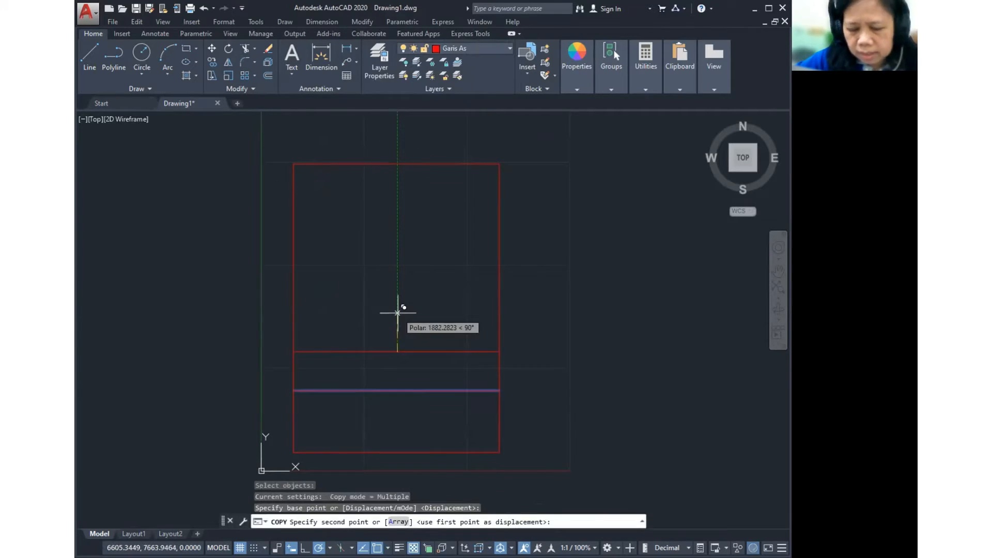
type("3000")
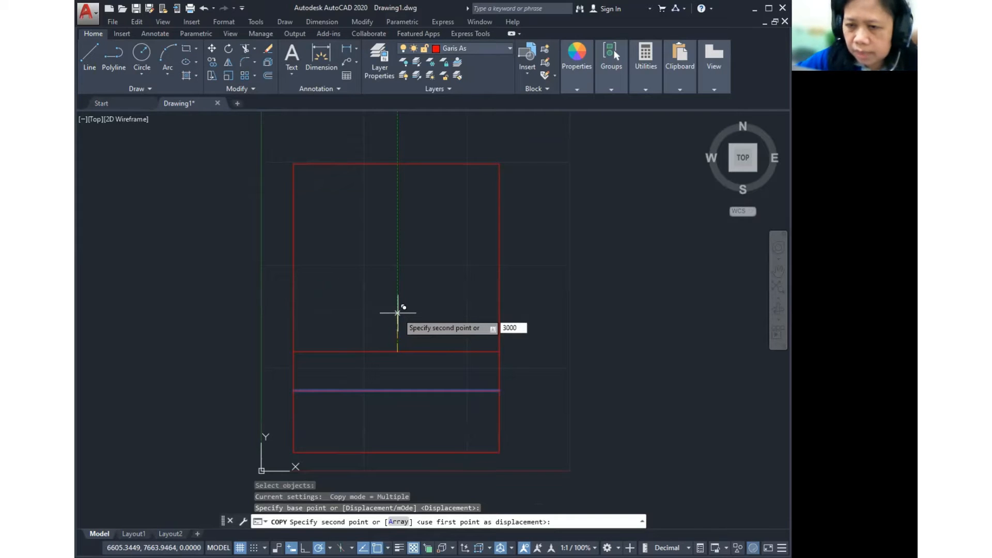
key("Return")
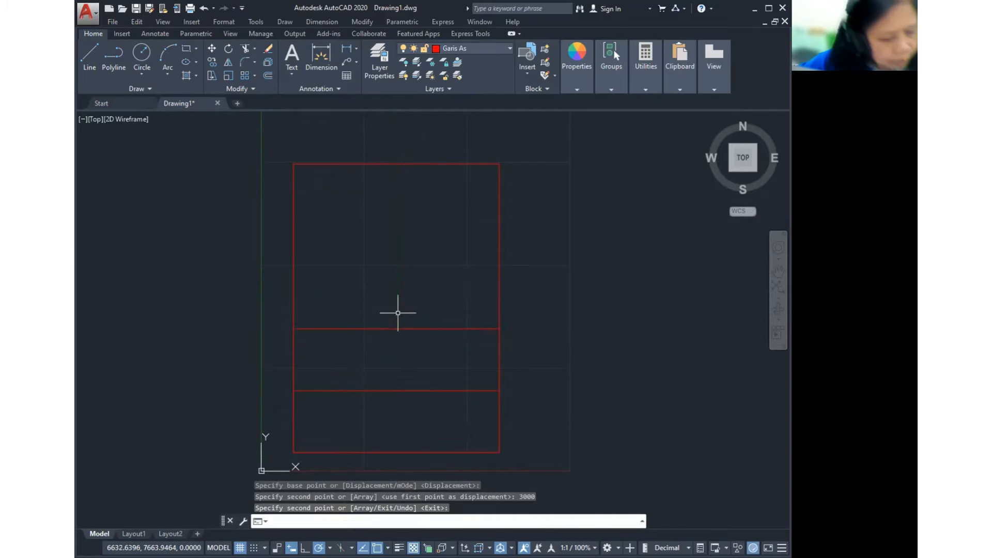
- Copy the outline's right vertical axis line 3600 to the left
key("Return")
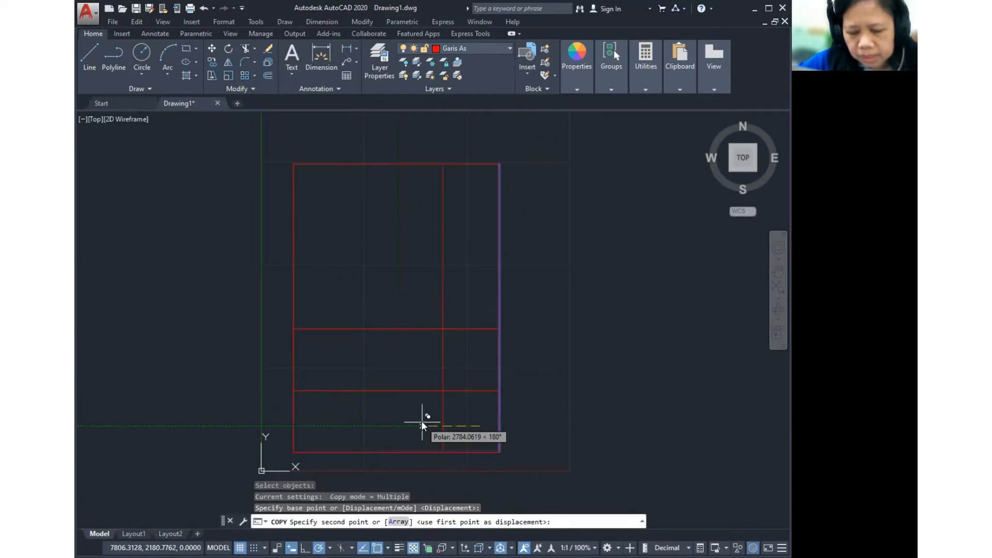
type("3600")
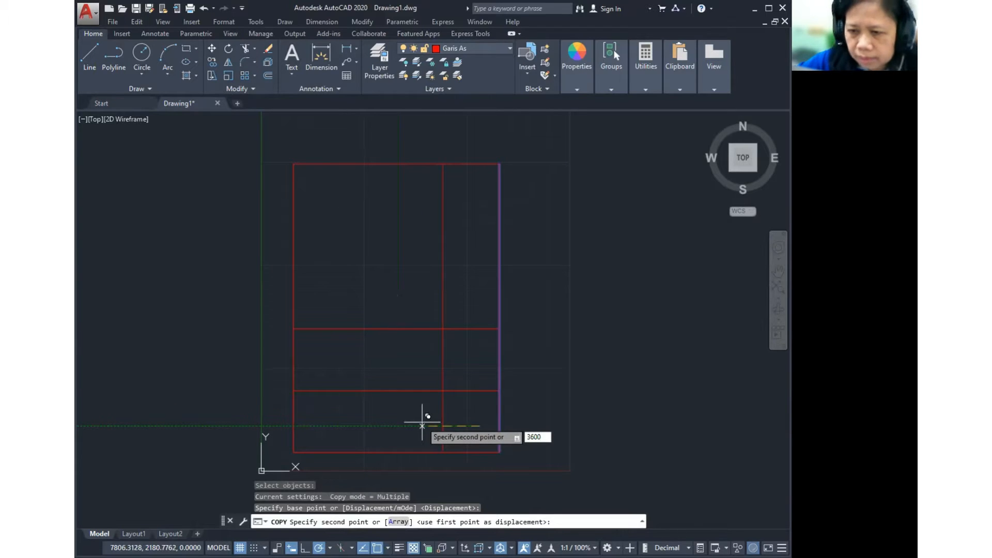
key("Return")
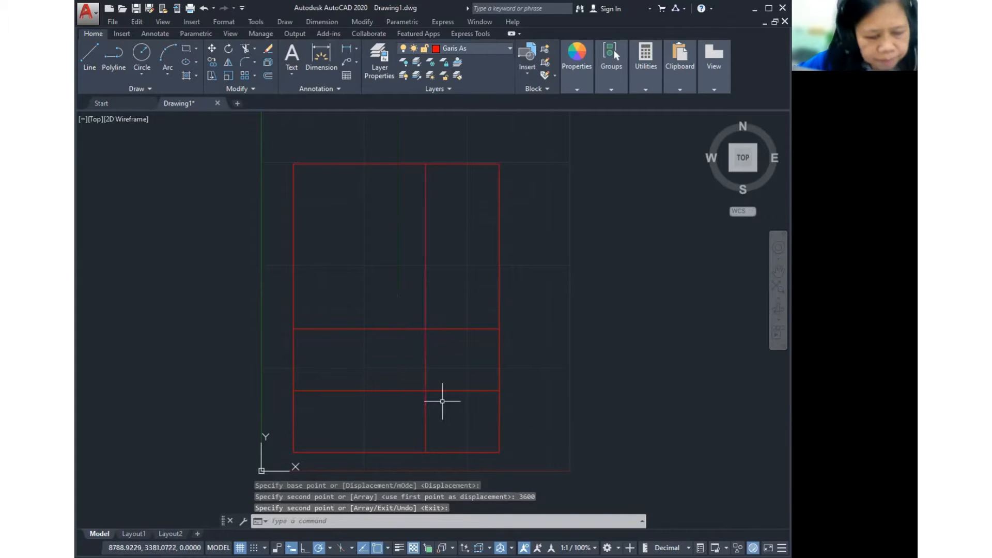
key("Return")
- Shorten the lower interior horizontal line so its right end meets the interior vertical line
left_click(466, 390)
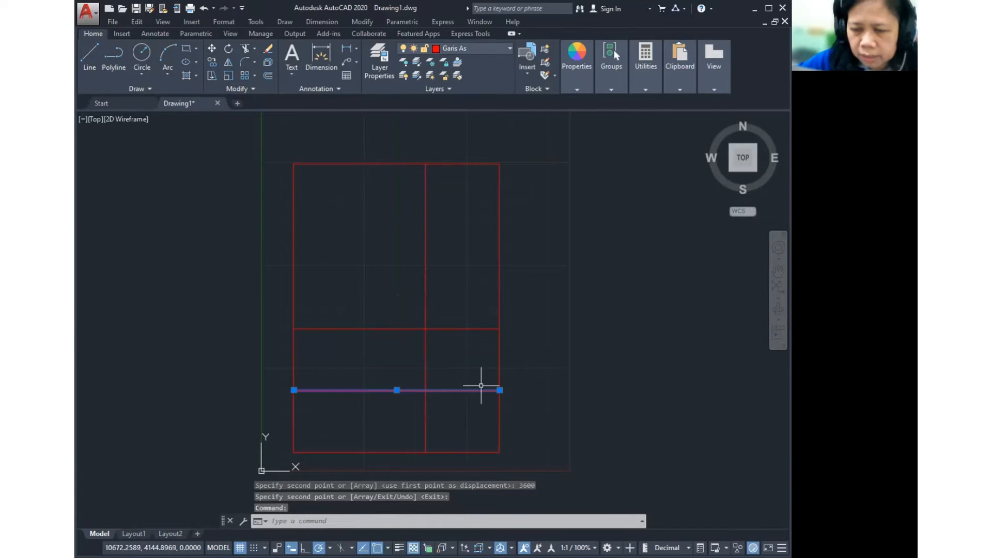
mouse_move(499, 390)
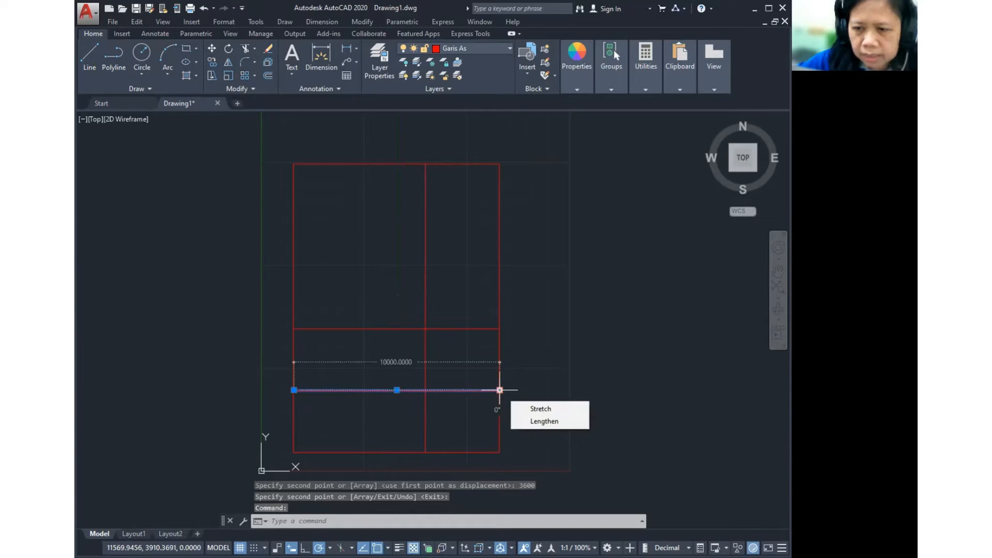
left_click(500, 390)
left_click(426, 390)
- Shorten the interior vertical line so its top end meets the upper of the two interior horizontal lines
left_click(426, 235)
left_click(429, 161)
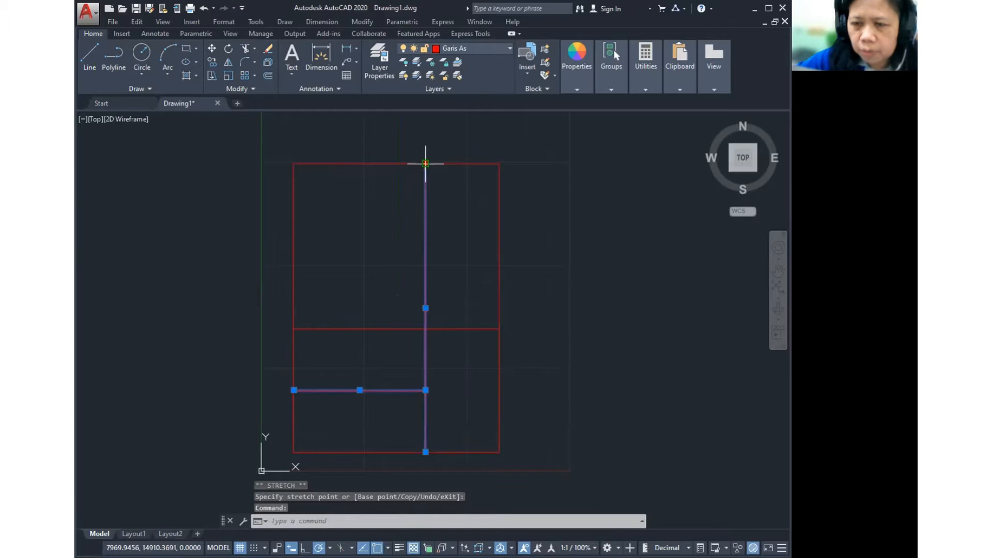
left_click(425, 328)
key("Escape")
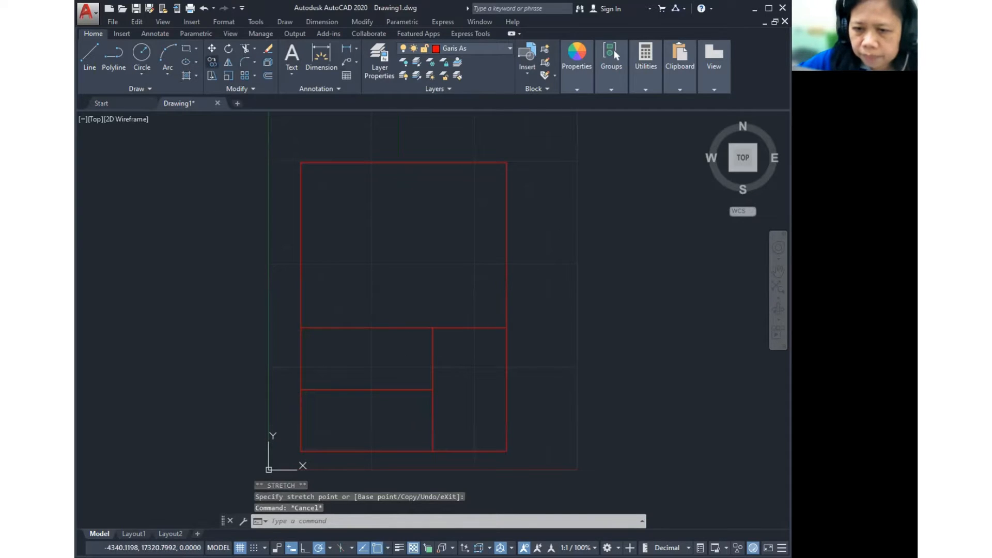
- Copy the outline's left vertical axis line 3000 to the right
left_click(212, 62)
left_click(302, 367)
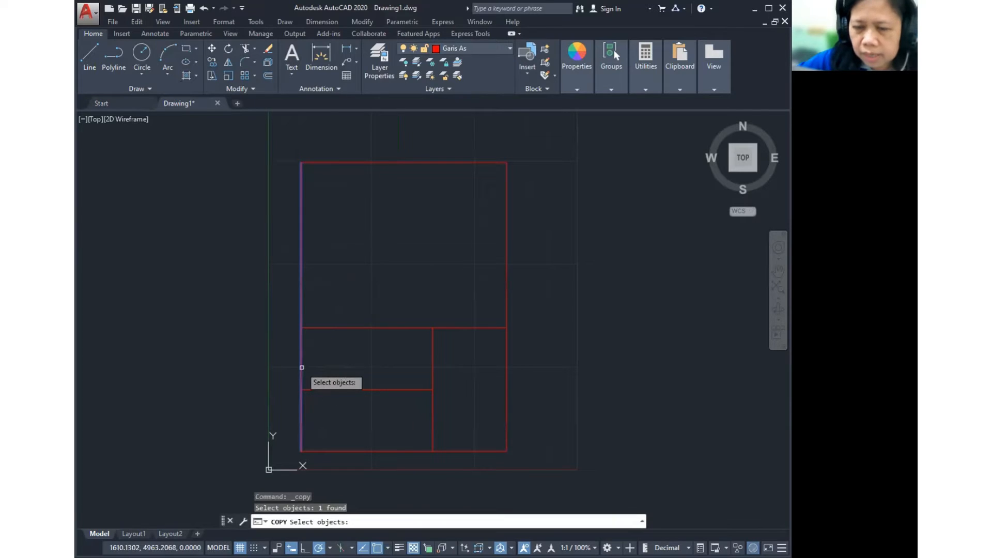
key("Return")
left_click(321, 360)
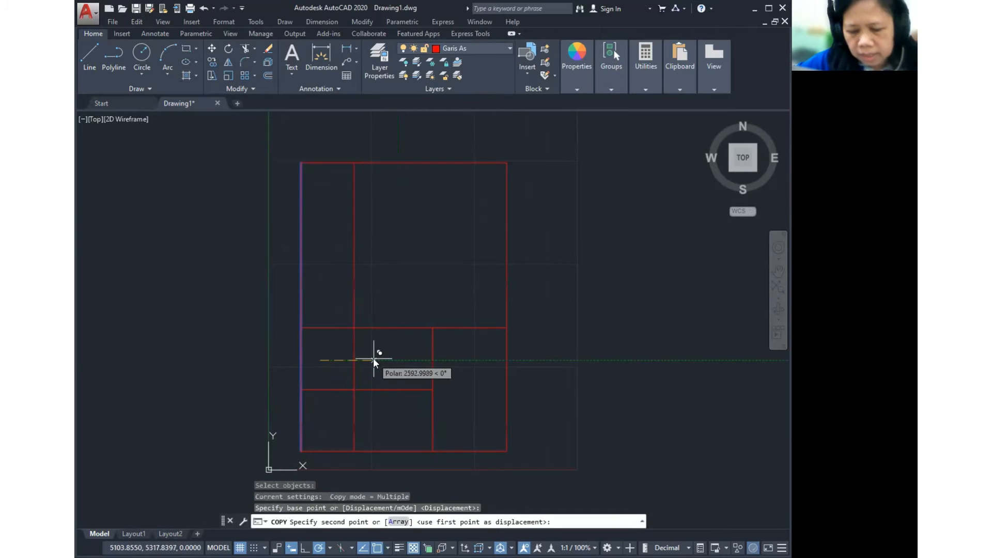
type("3000")
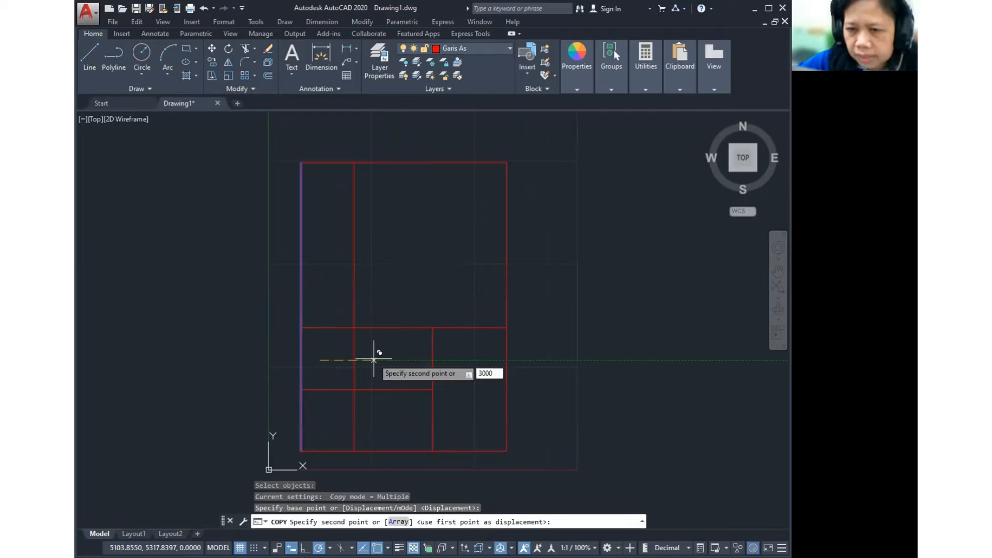
key("Return")
key("Return")
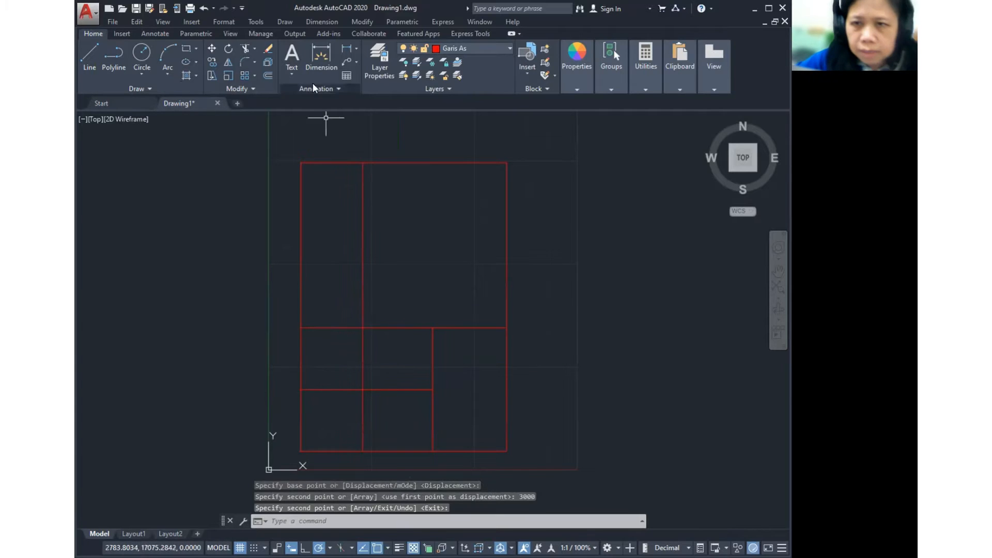
- Shorten the copied left vertical line so its bottom end meets the lowest interior horizontal line
left_click(362, 362)
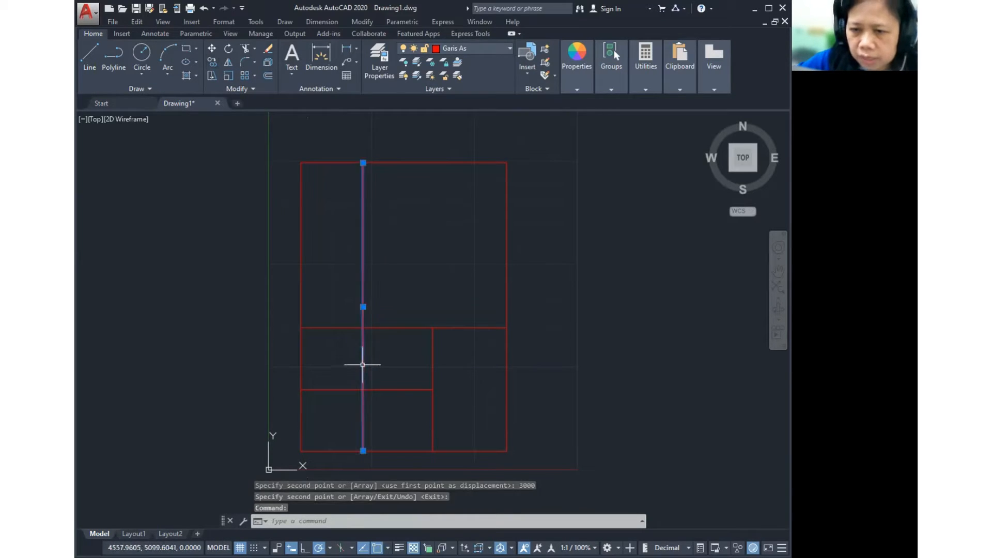
left_click(362, 451)
left_click(362, 389)
key("Escape")
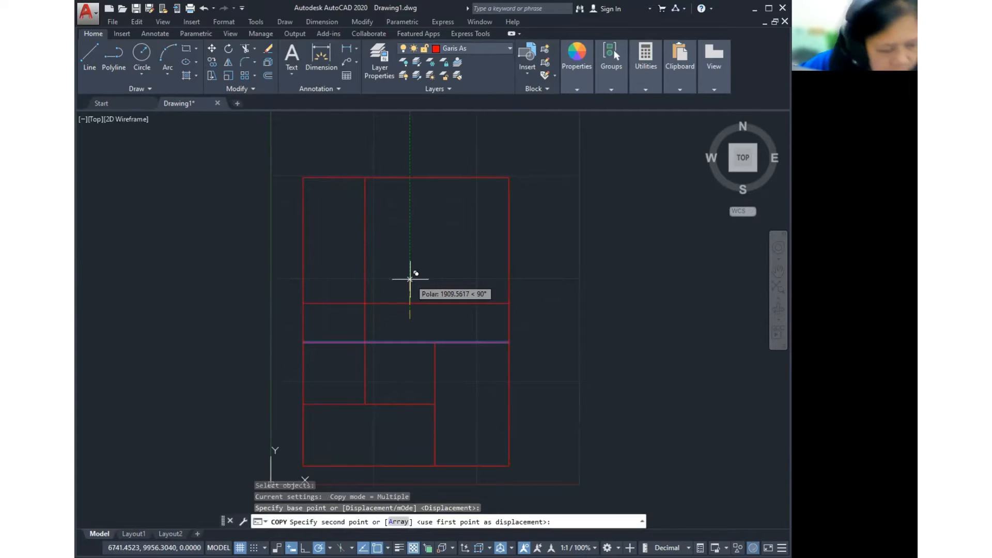
- Copy the full-width interior horizontal line up by 1500, and copy that new line up by 3500
type("1500")
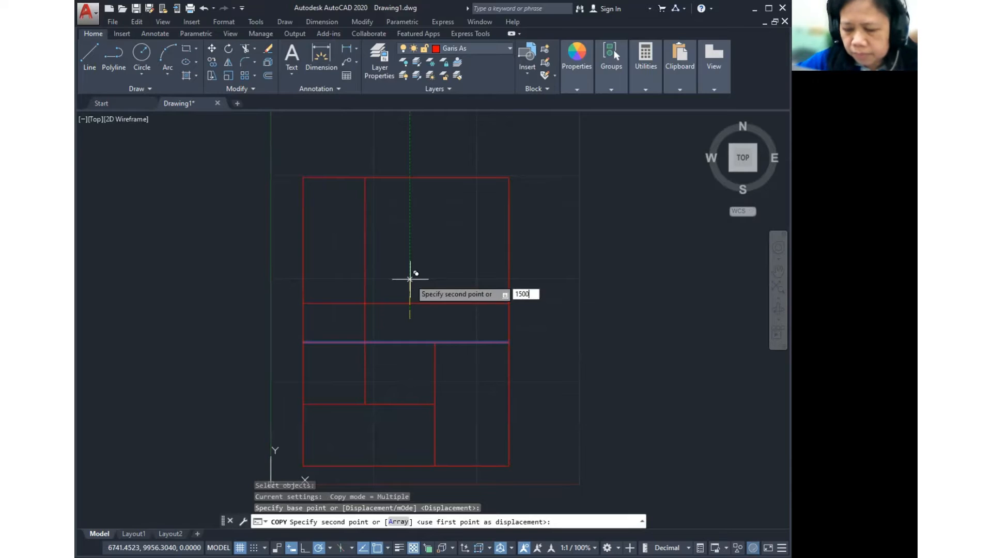
key("Return")
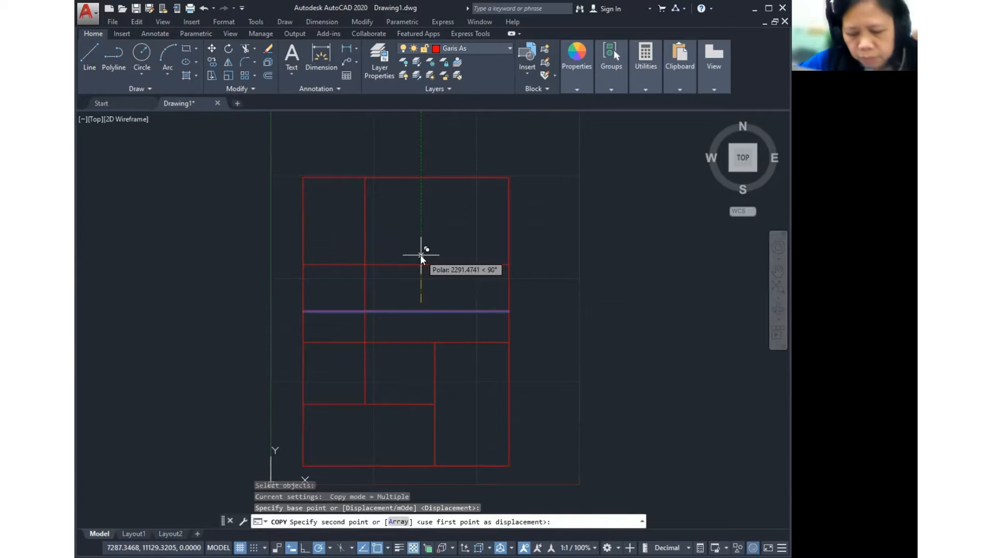
type("3500")
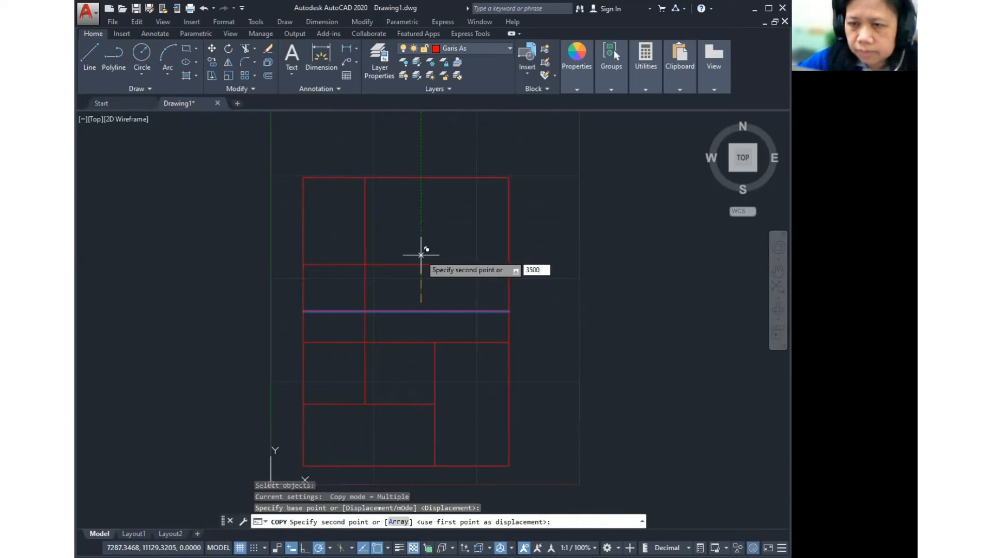
key("Return")
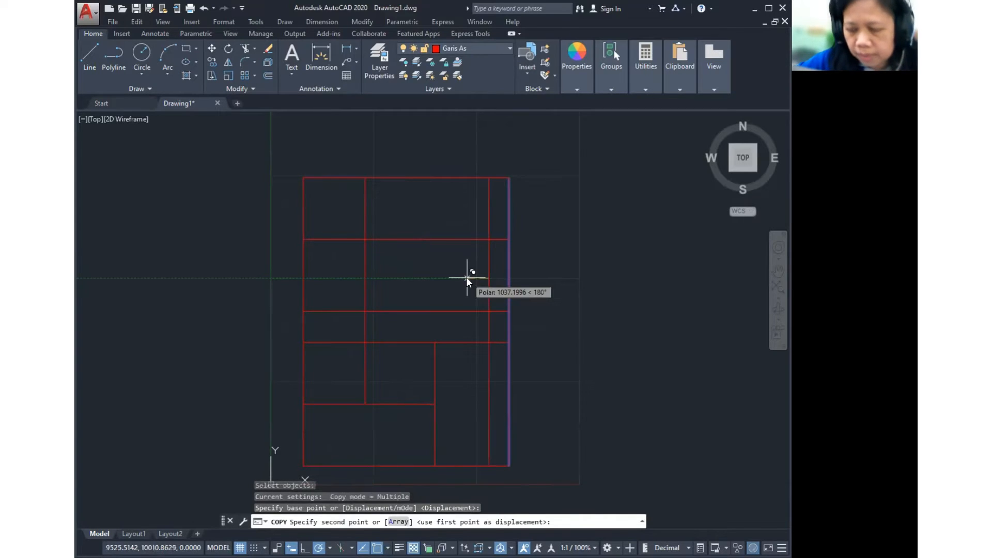
- Copy the outline's right vertical axis line 1500 to the left
type("1500")
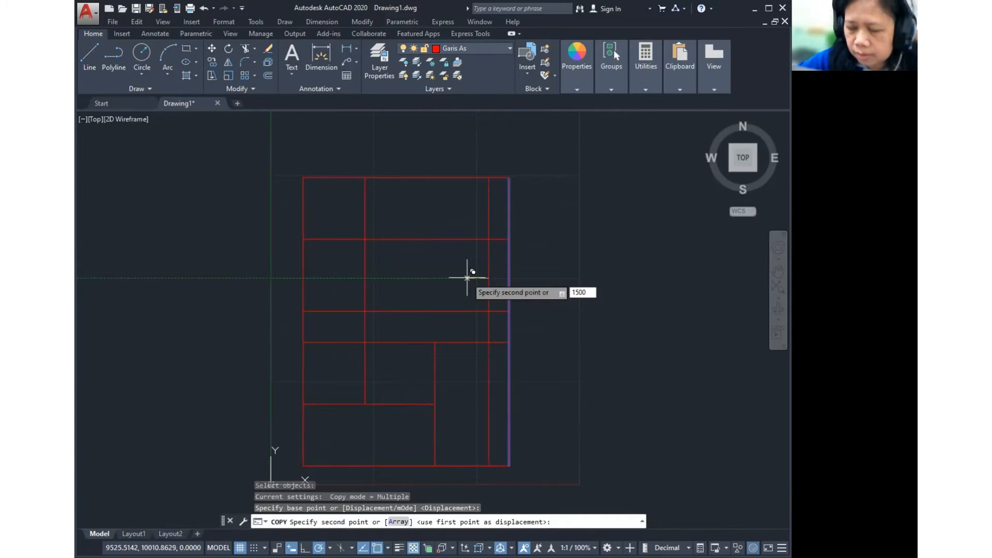
key("Return")
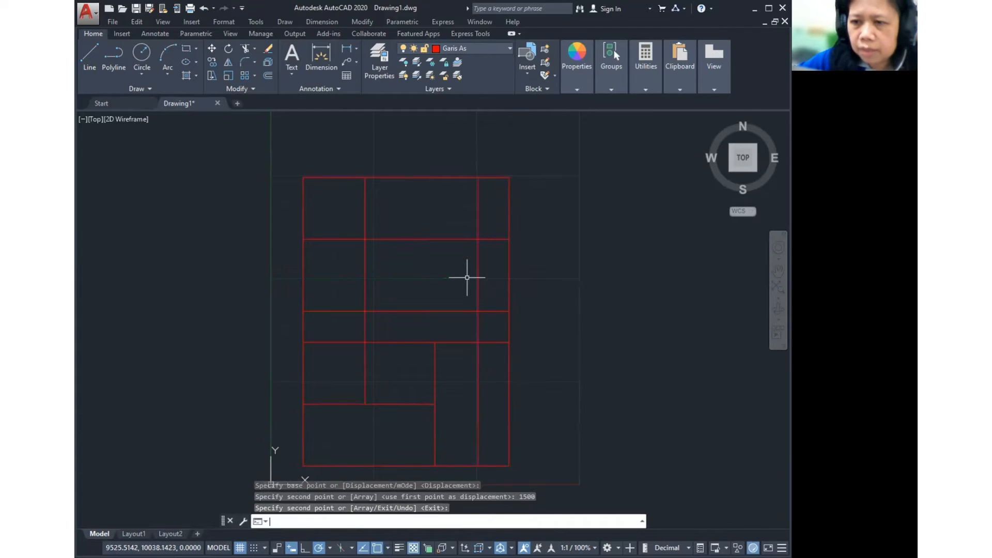
key("Return")
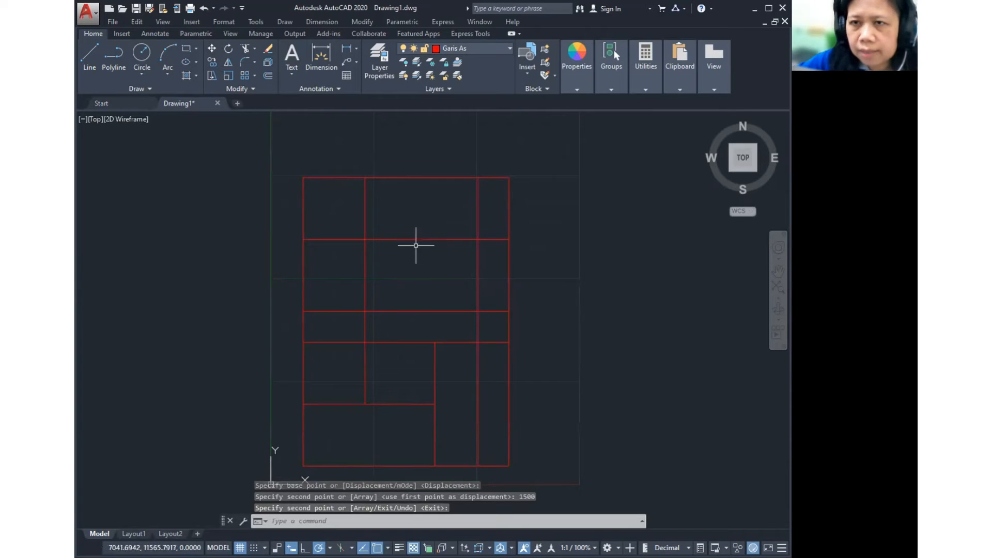
- Trim the excess axis segments above the top interior horizontal, beside both interior verticals, and below the right vertical's junction with the middle horizontal
left_click(369, 23)
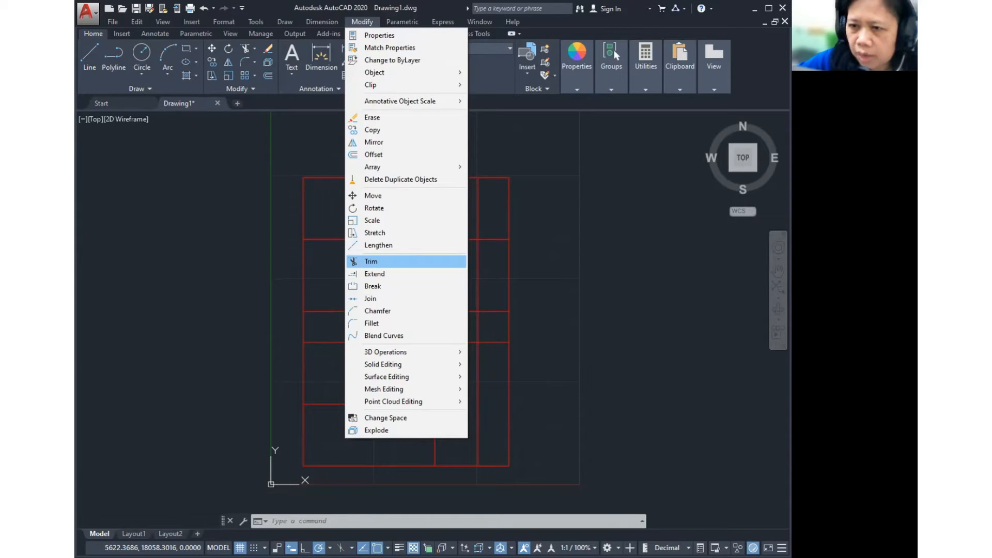
left_click(371, 261)
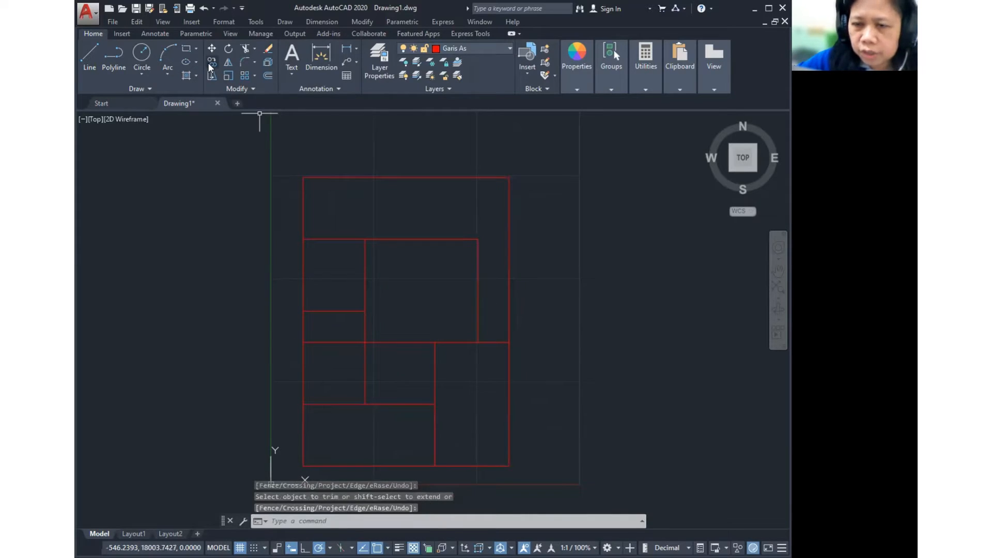
- Copy the left interior vertical line 1200 to the left, and trim both lines to form a small room below the upper-left room
type("co")
key("Return")
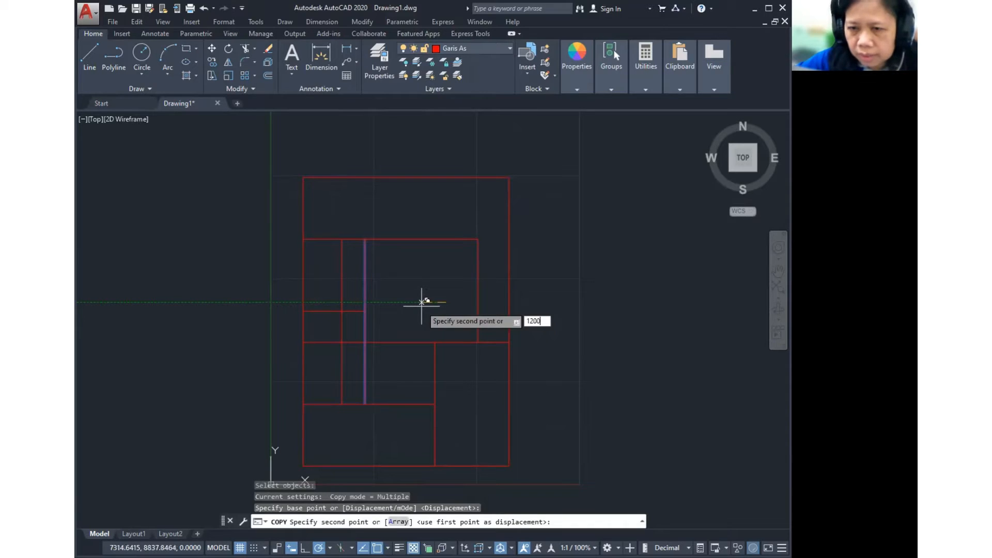
key("Return")
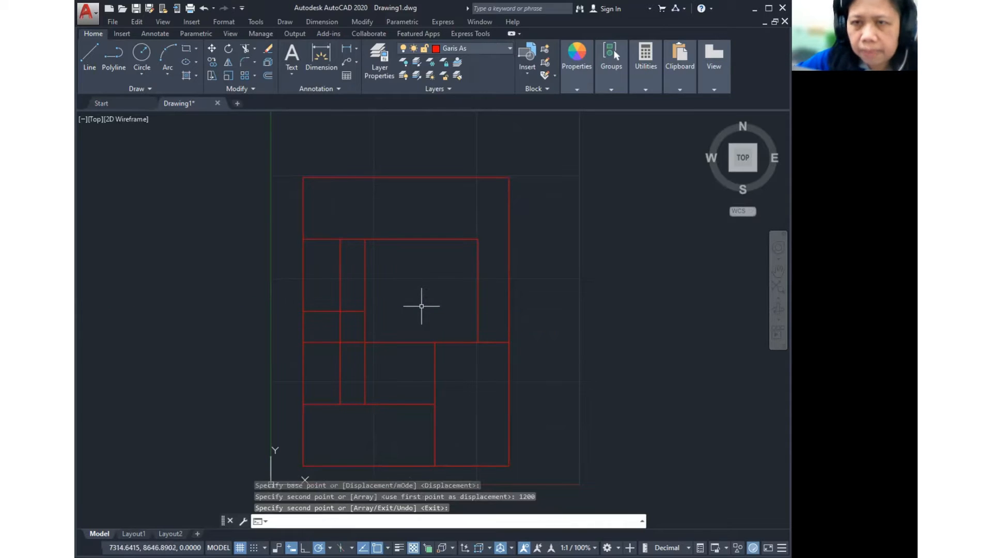
left_click(347, 22)
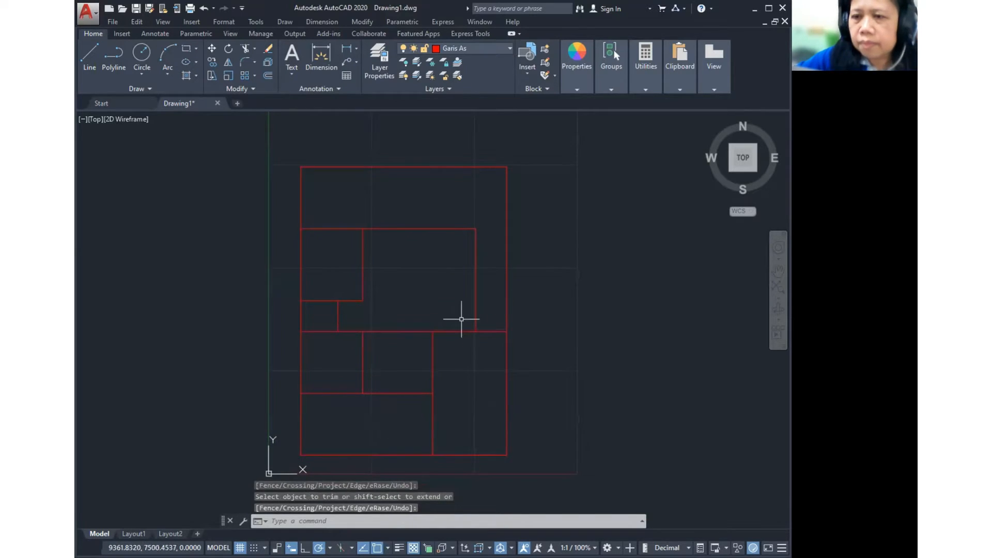
- Make Dinding the current layer for drawing the walls
middle_click_drag(416, 318, 413, 299)
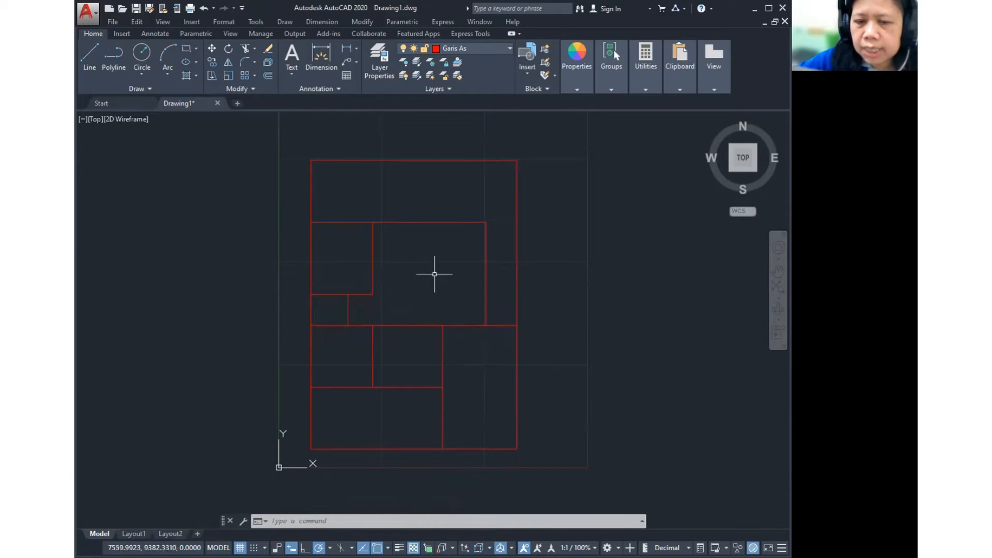
left_click(497, 49)
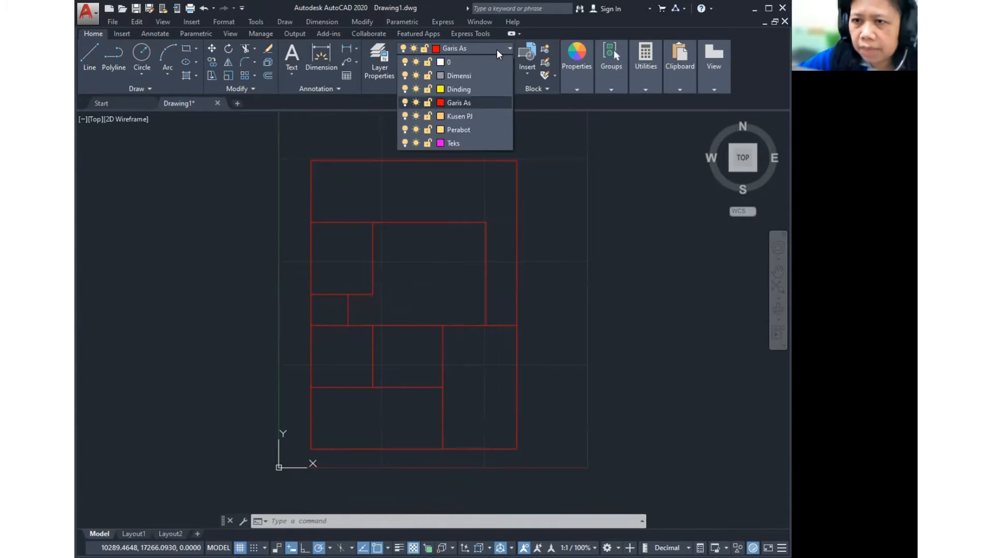
left_click(490, 89)
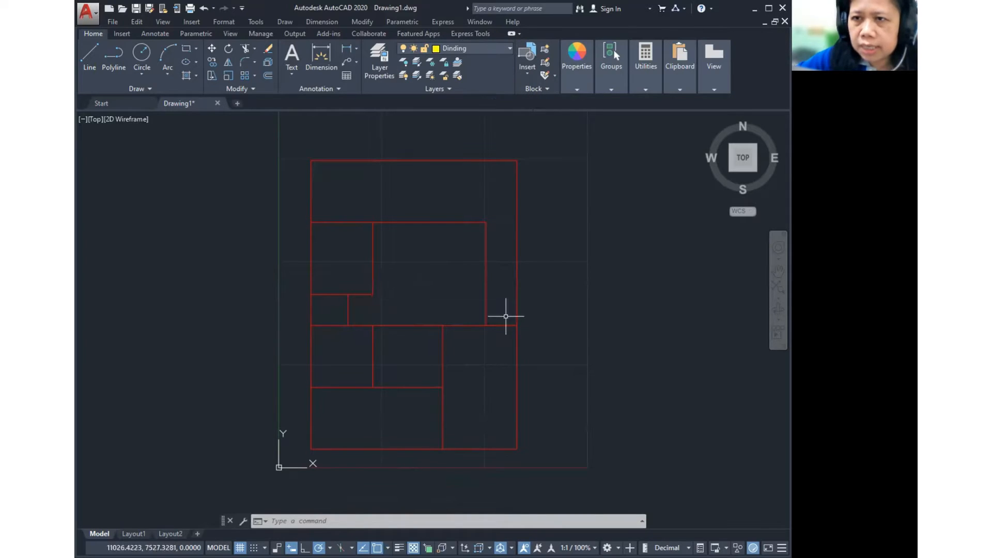
left_click(285, 21)
left_click(330, 95)
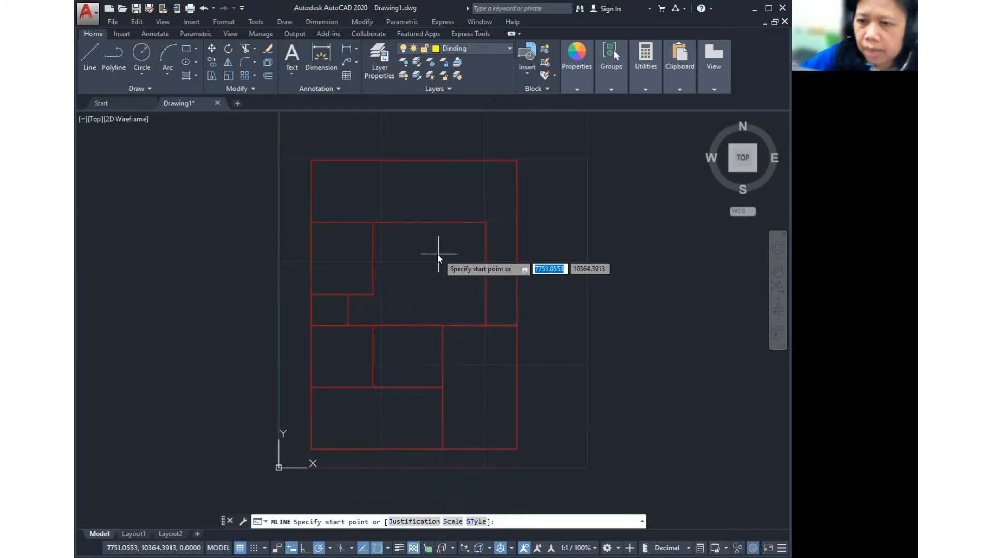
key("Escape")
key("Escape")
key("Escape")
- Draw the outer walls as one multiline, scale 150 and Zero justification, along the outline's left, top and right axes
type("ML")
key("Return")
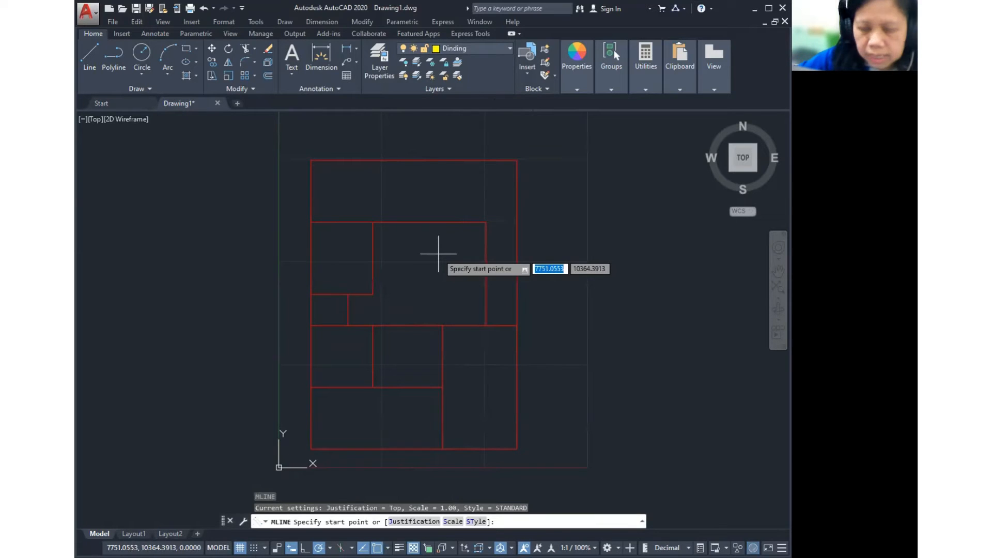
type("s")
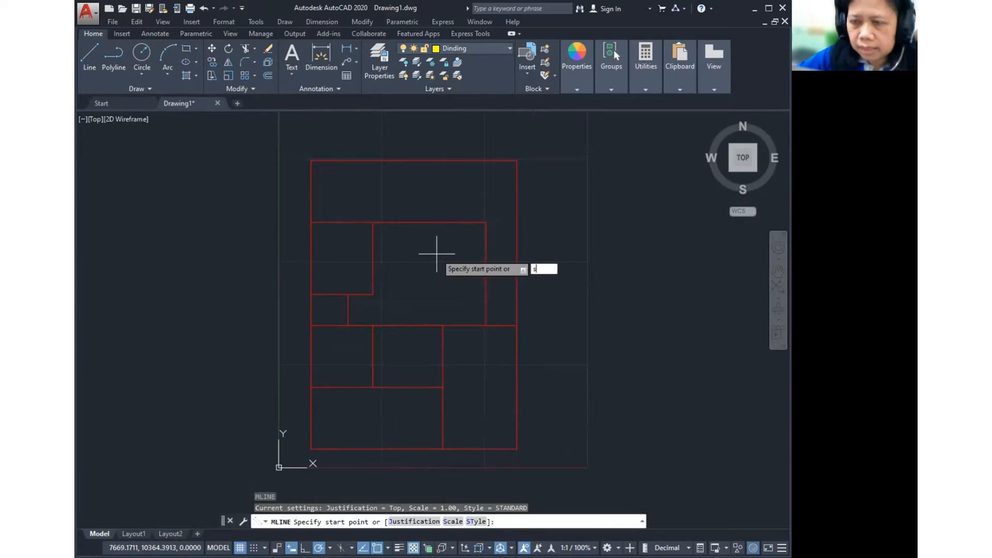
key("Return")
type("150")
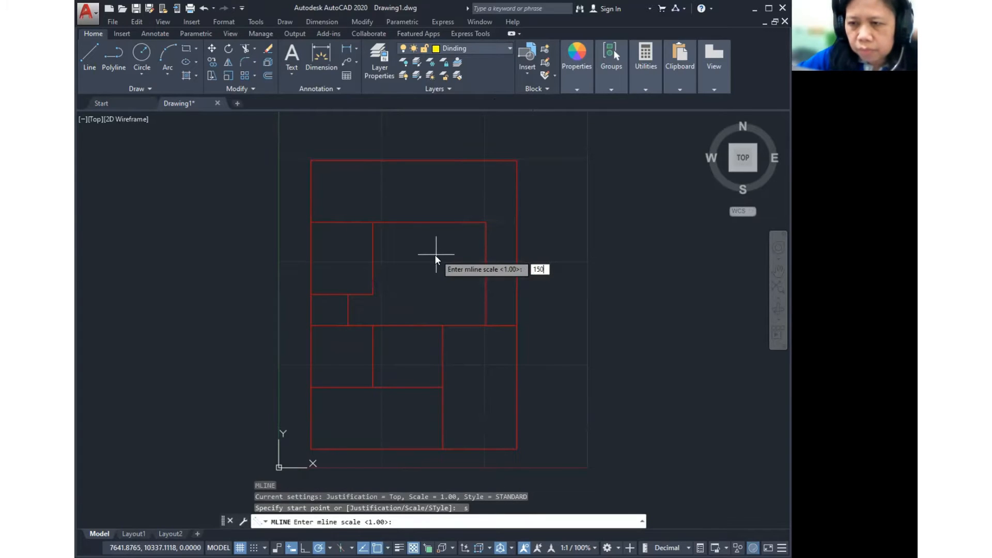
key("Return")
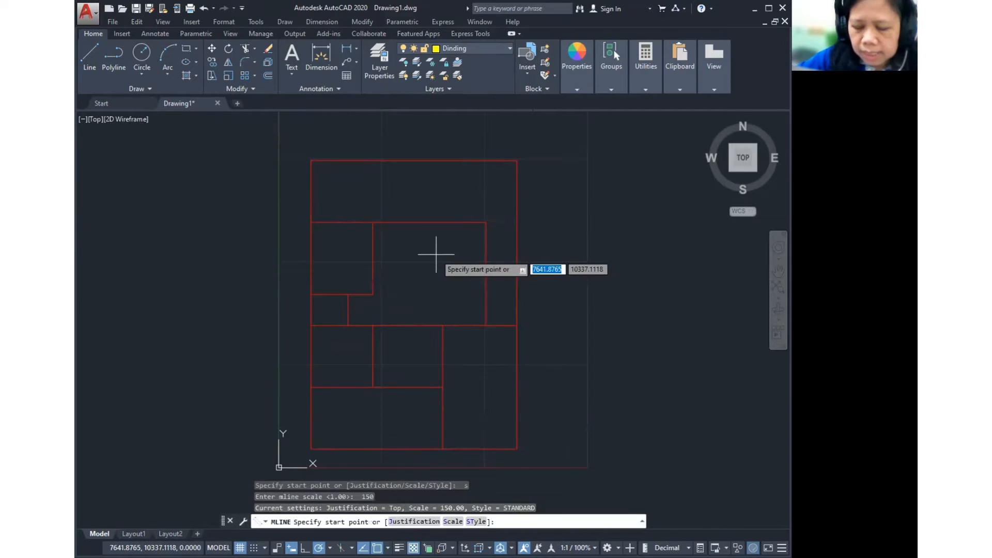
type("j")
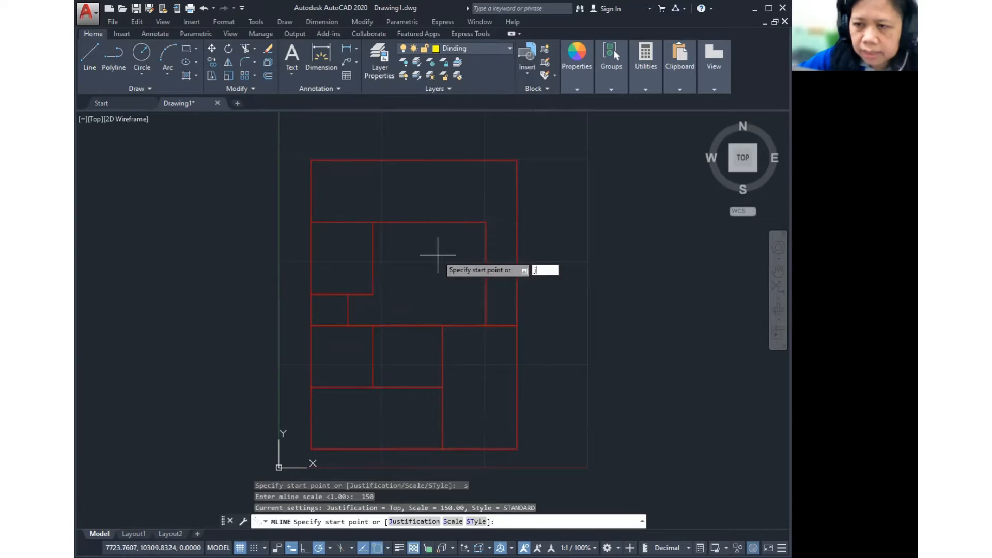
key("Return")
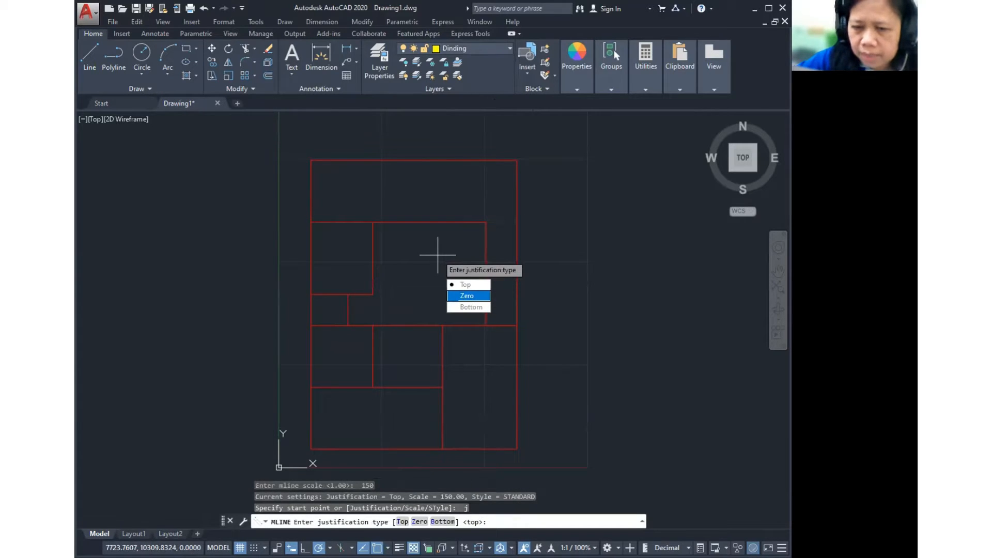
type("Z")
key("Return")
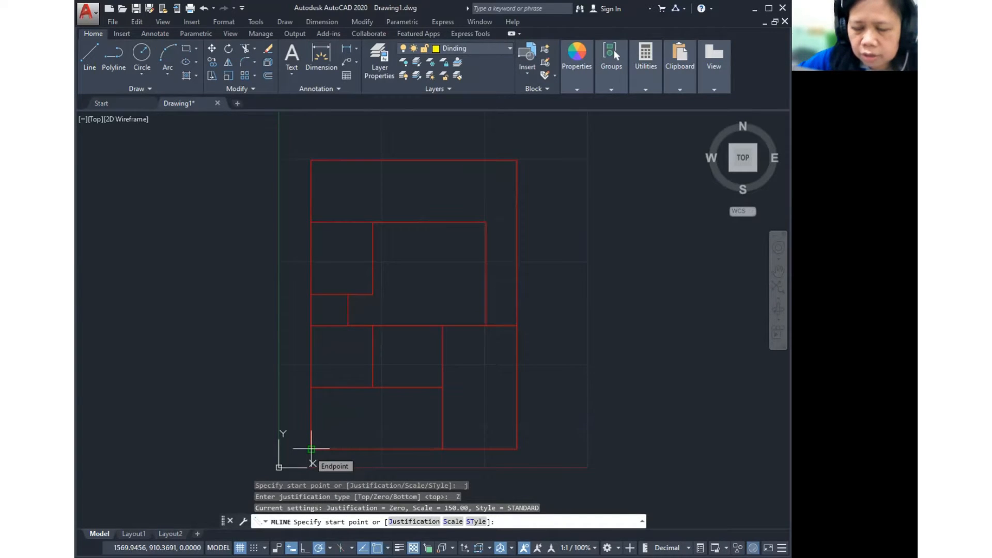
key("ctrl")
key("ctrl")
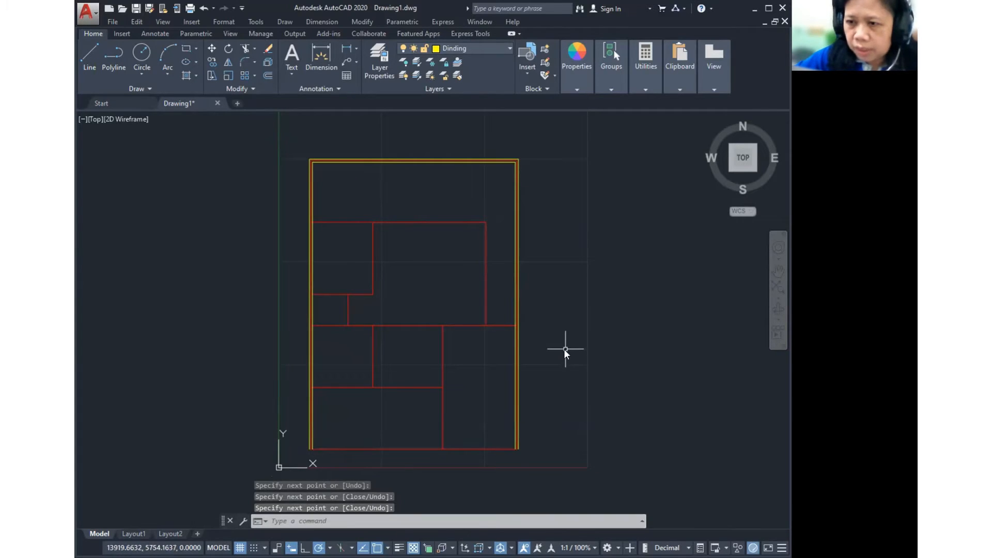
- Draw a multiline wall at scale 150 along the middle horizontal axis between the two outer side walls
type("ML")
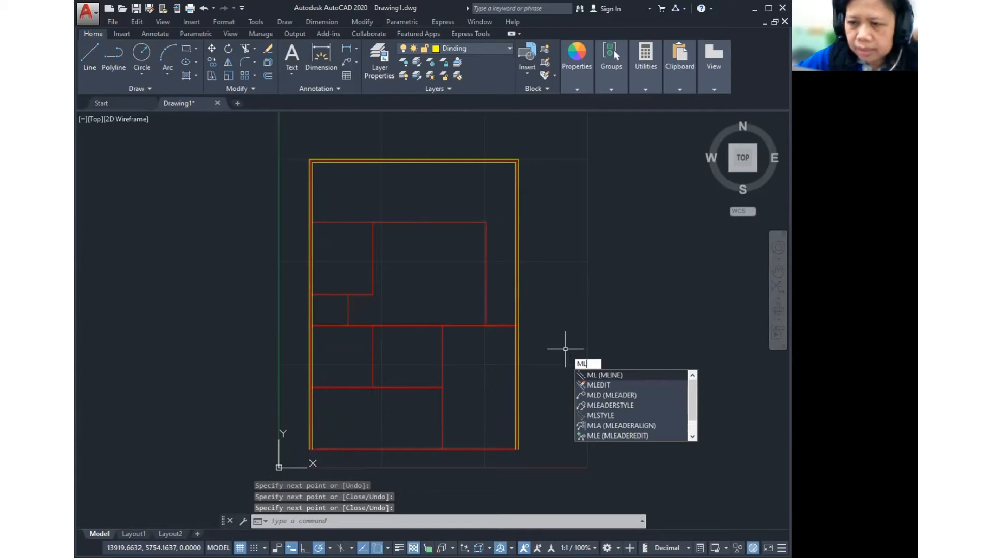
key("Return")
type("s")
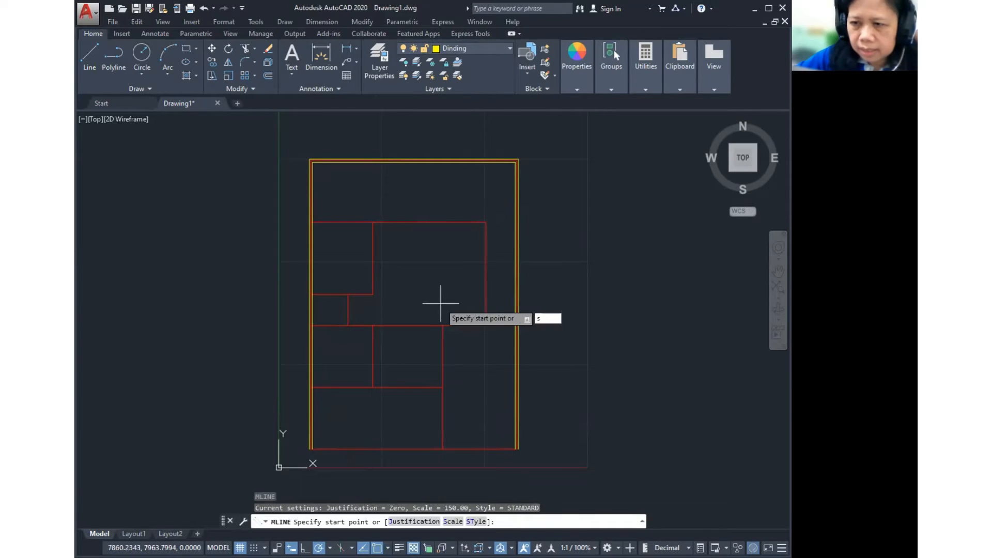
key("Return")
type("150")
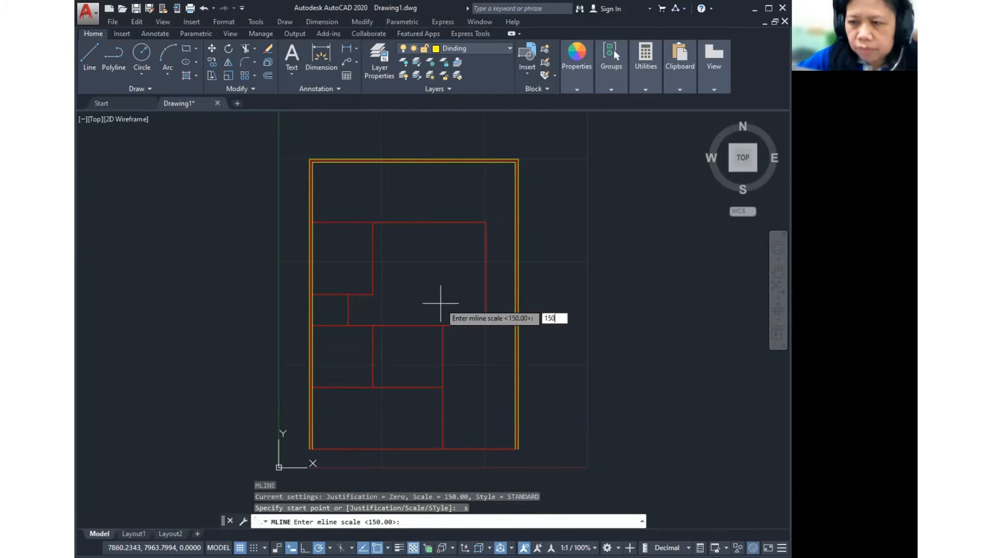
key("Return")
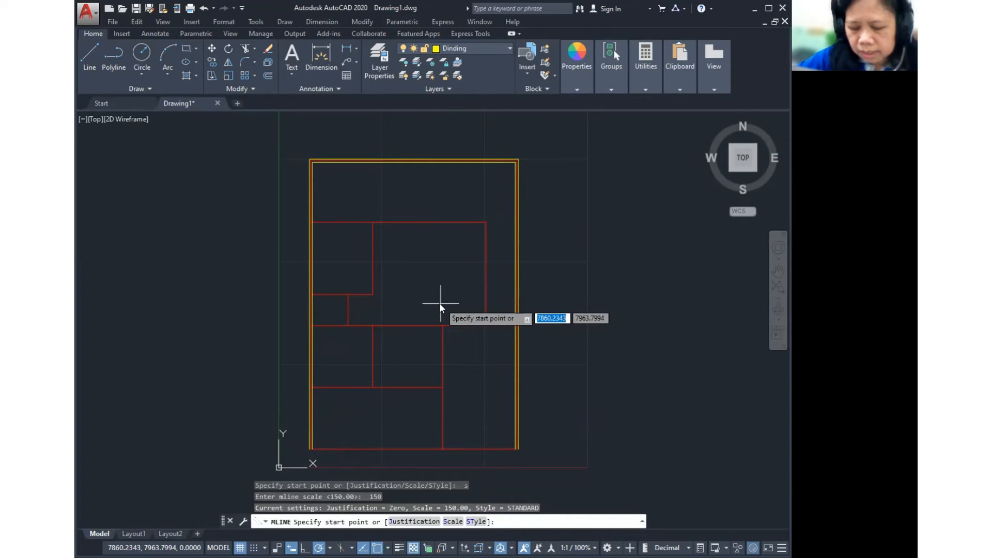
type("j")
key("Return")
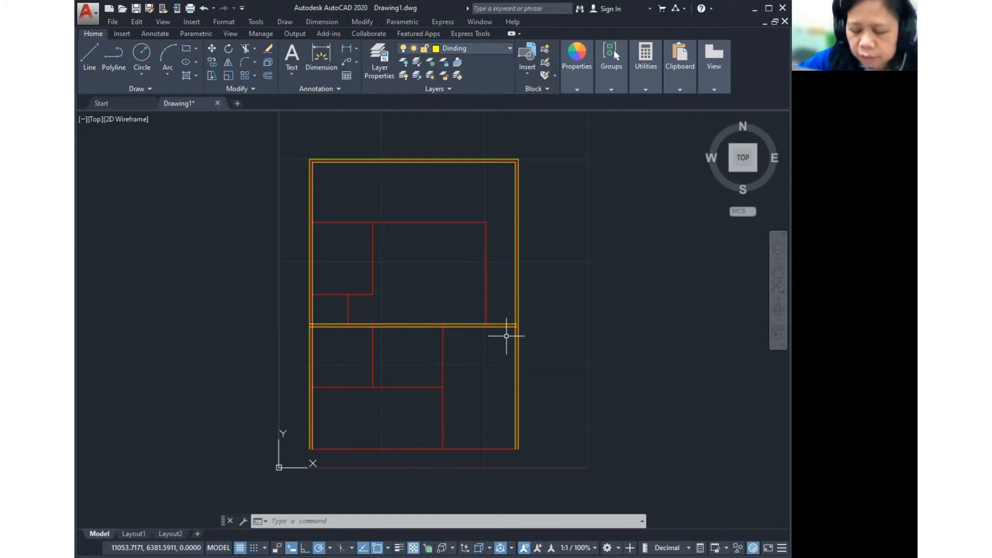
- Draw multiline walls along the top interior horizontal, the right interior vertical, and the axes of the small rooms on the left side
type("ML")
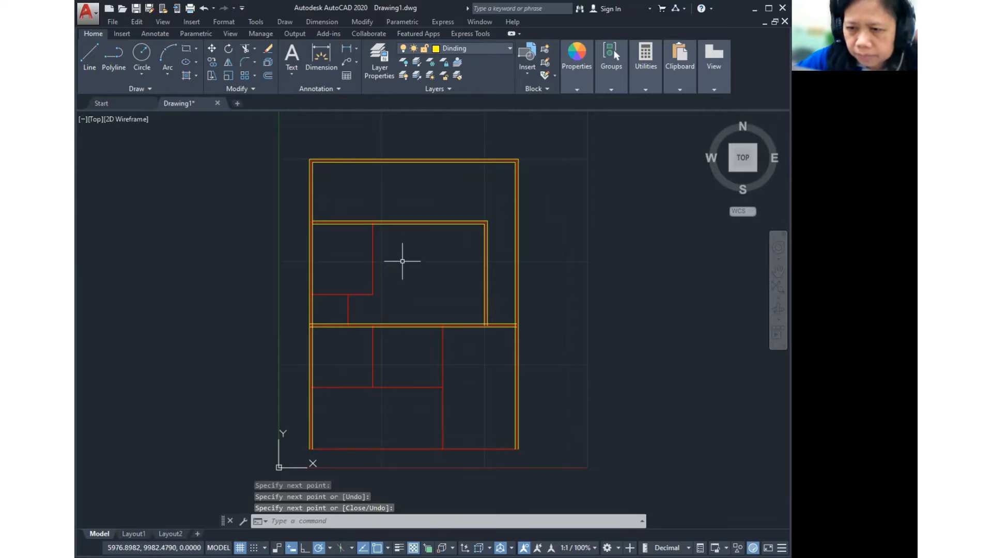
key("Return")
key("Return")
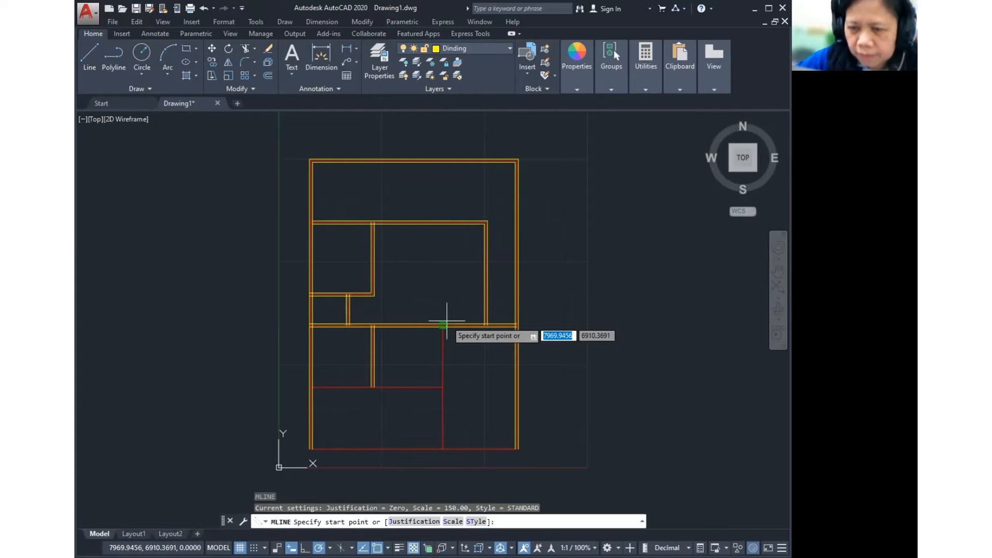
- Draw a multiline wall along the right vertical axis of the lower rooms, from the middle horizontal to the outline's bottom line
left_click(443, 325)
left_click(443, 449)
key("Return")
- Stretch the left end of the top interior horizontal wall to the outer face of the left outer wall
middle_click_drag(434, 266, 451, 268)
scroll(389, 222, "up", 2)
scroll(403, 241, "up", 1)
scroll(405, 245, "down", 1)
mouse_move(353, 262)
middle_mouse_down()
mouse_move(557, 334)
mouse_move(493, 377)
middle_mouse_up()
scroll(413, 366, "up", 2)
middle_click_drag(323, 341, 342, 331)
scroll(405, 310, "up", 4)
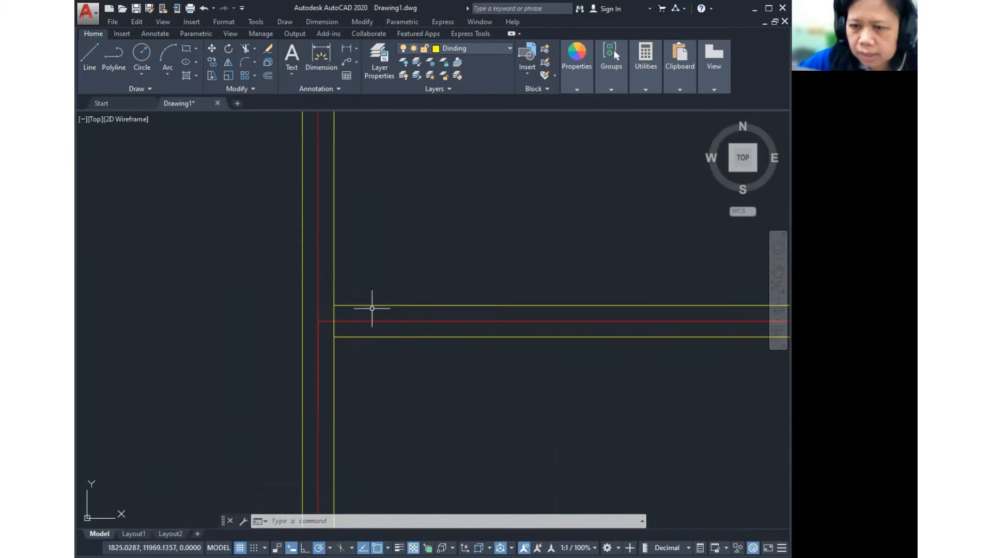
left_click(372, 306)
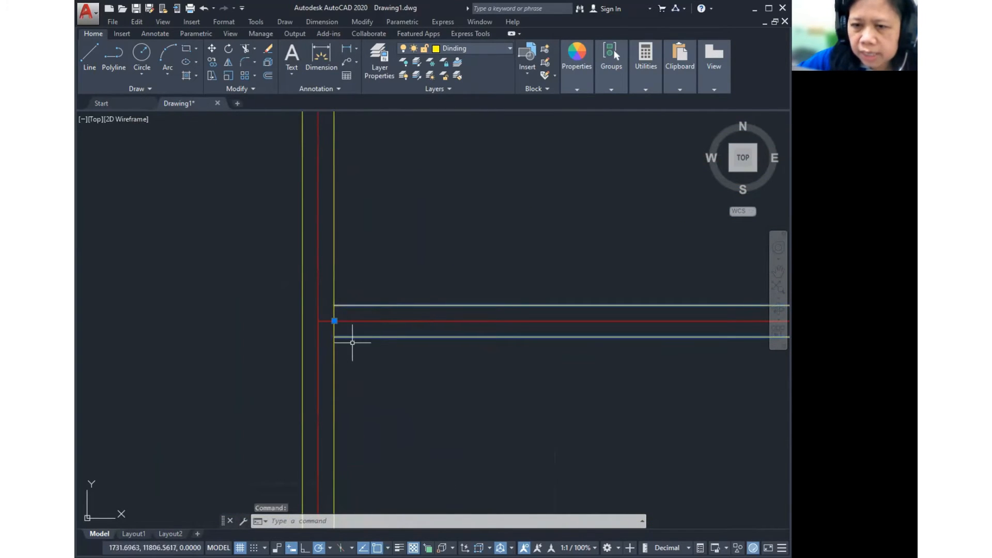
left_click(335, 321)
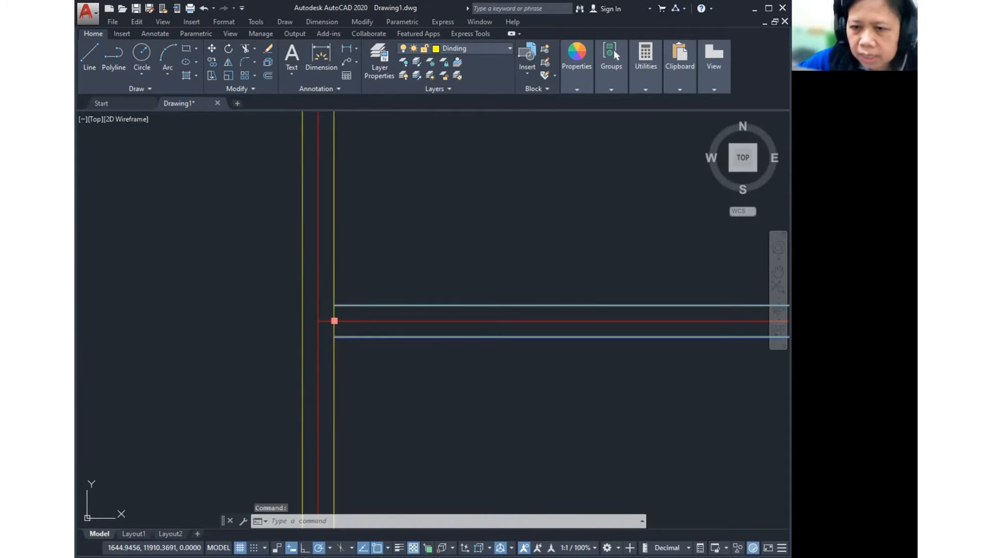
left_click(302, 321)
- Stretch the top end of the upper-left room's vertical wall to the upper face of the top interior horizontal wall
scroll(236, 336, "down", 6)
scroll(414, 340, "up", 2)
left_click(416, 341)
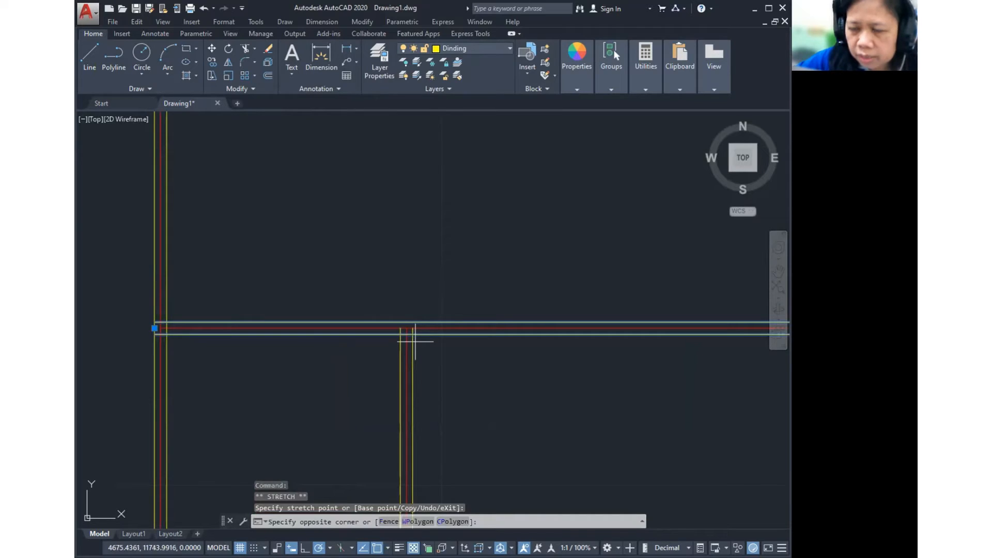
left_click(367, 335)
scroll(359, 329, "down", 6)
middle_click_drag(346, 419, 421, 341)
scroll(422, 340, "up", 8)
- Stretch the small room's vertical wall to the far faces of the horizontal walls above and below it
left_click(393, 255)
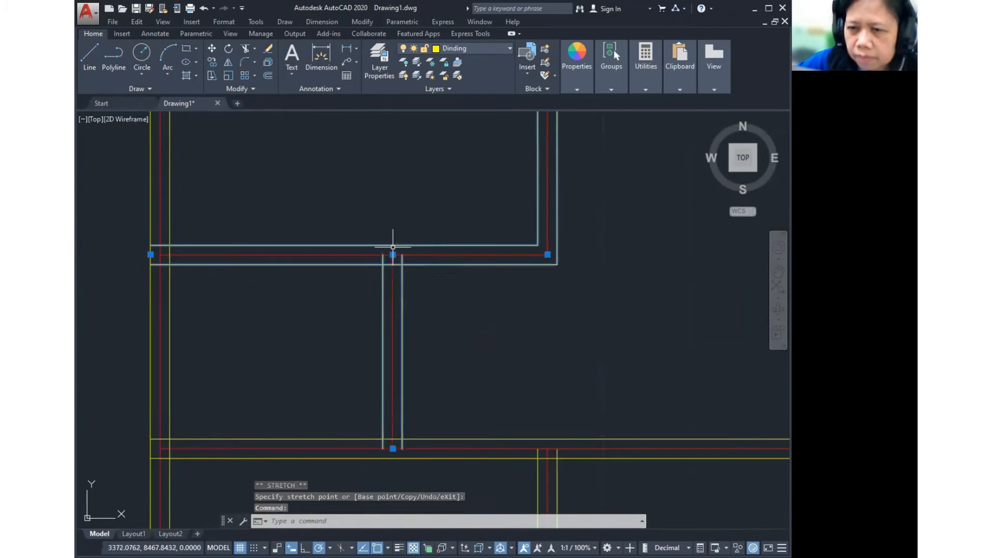
left_click(393, 255)
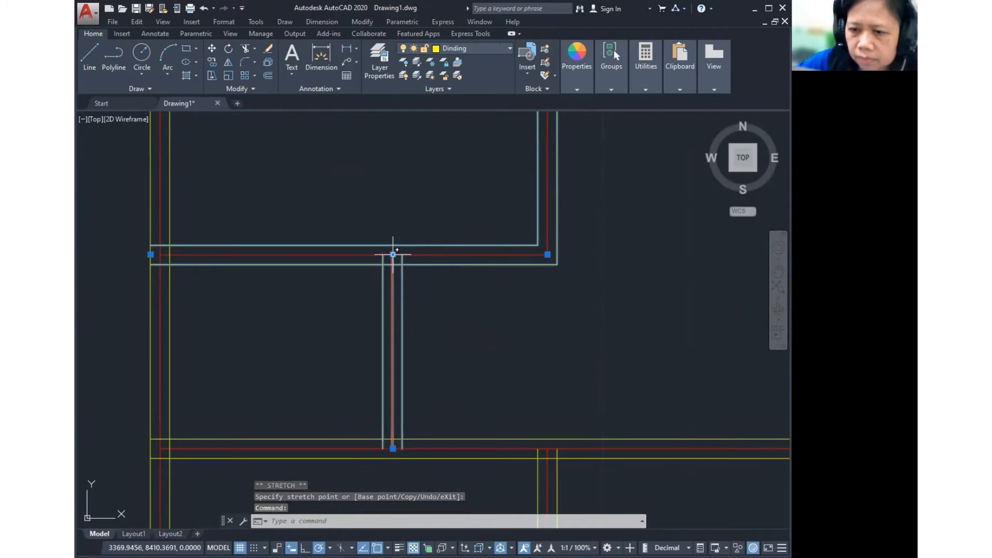
left_click(392, 245)
middle_click_drag(393, 458, 430, 346)
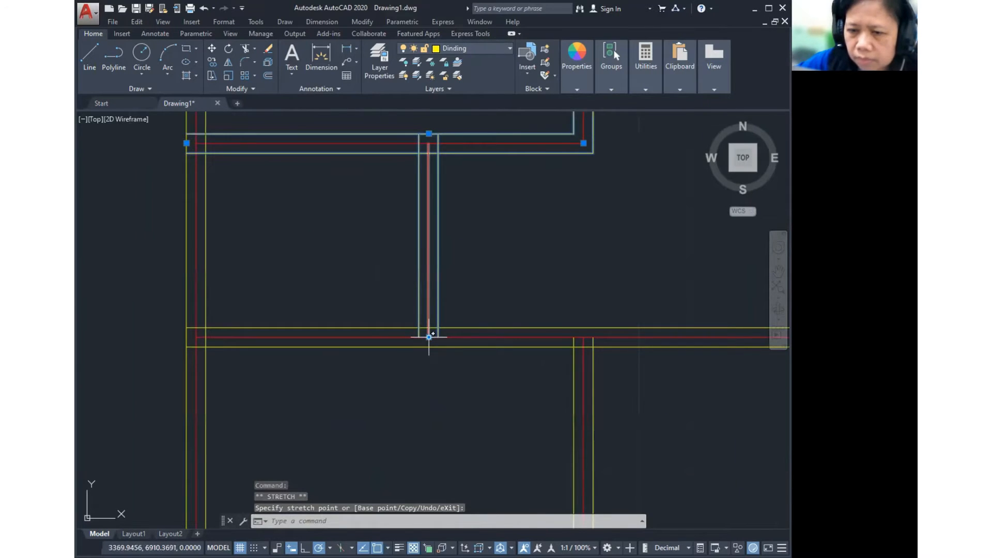
left_click(429, 336)
left_click(429, 346)
middle_click_drag(256, 292, 520, 363)
scroll(431, 291, "down", 5)
middle_click_drag(614, 376, 568, 365)
key("Escape")
key("Escape")
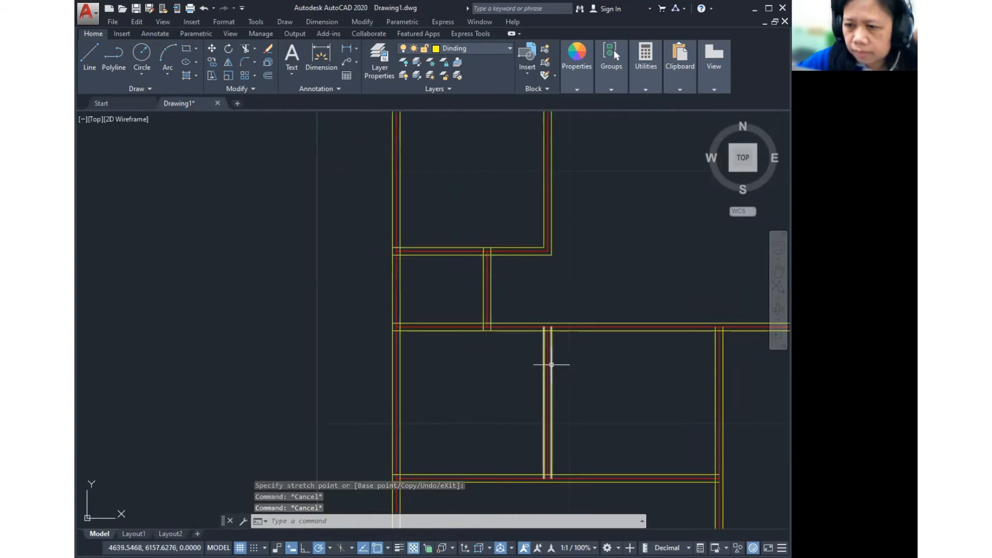
- Stretch the lower-left room's vertical wall to the far faces of the middle and lower horizontal walls
left_click(549, 362)
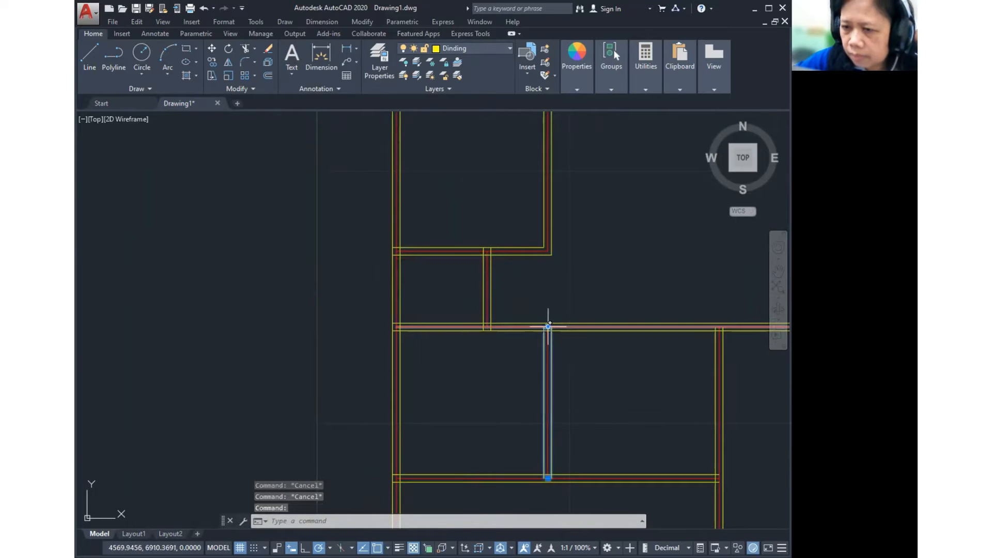
left_click(548, 326)
scroll(557, 330, "up", 3)
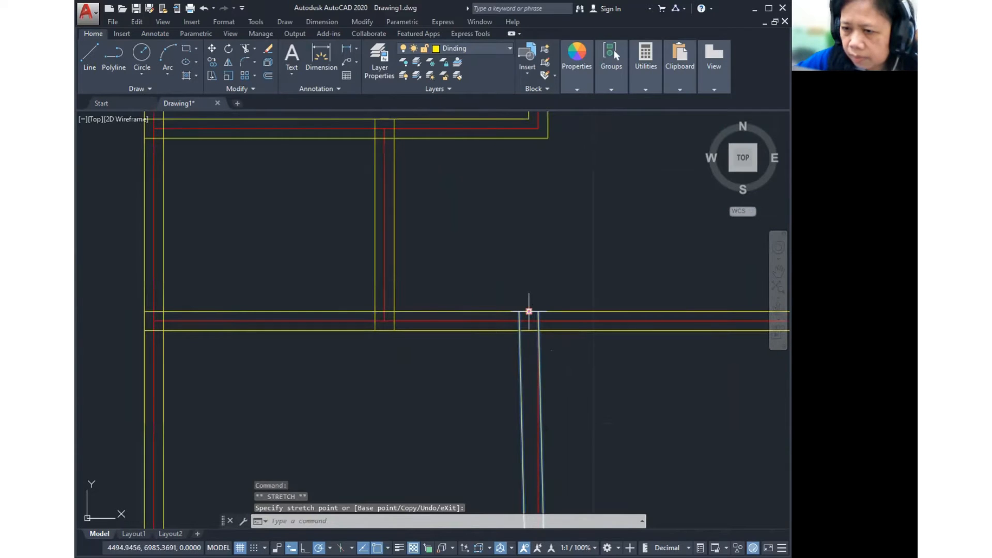
left_click(538, 321)
scroll(582, 362, "down", 5)
scroll(531, 361, "up", 3)
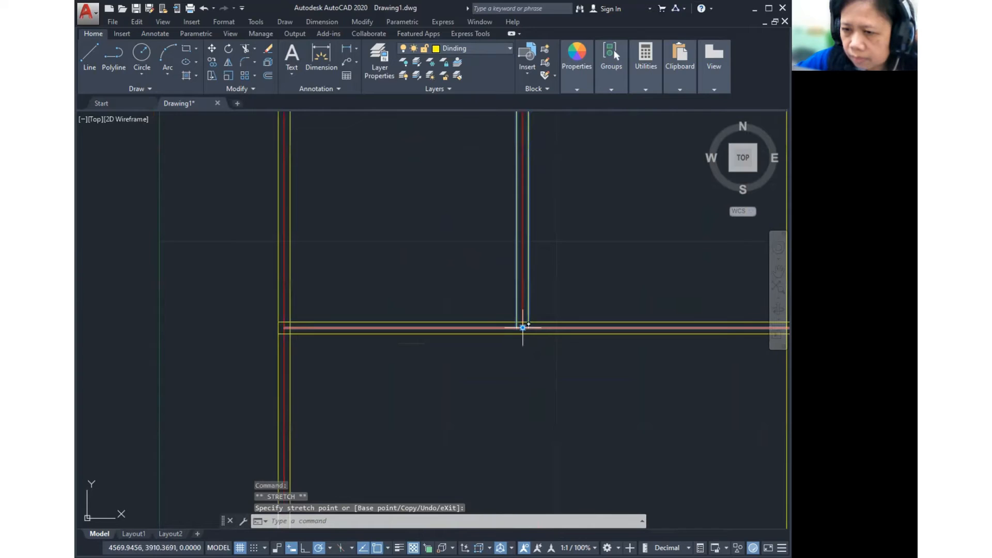
scroll(523, 329, "down", 6)
scroll(660, 341, "up", 2)
middle_click_drag(369, 359, 473, 360)
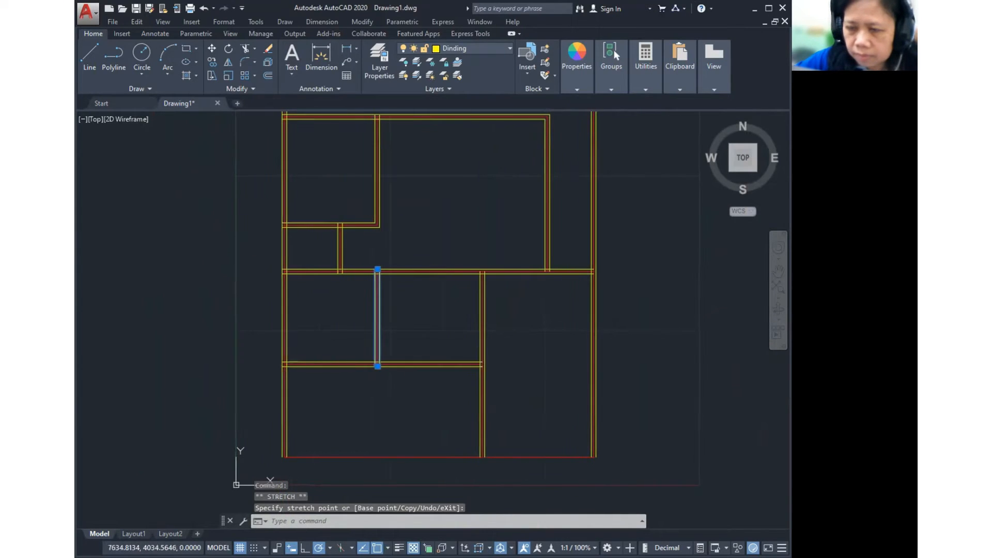
key("Escape")
- Stretch the right end of the lower horizontal wall to the far face of the lower rooms' right vertical wall
left_click(477, 363)
scroll(489, 366, "up", 6)
scroll(490, 366, "up", 2)
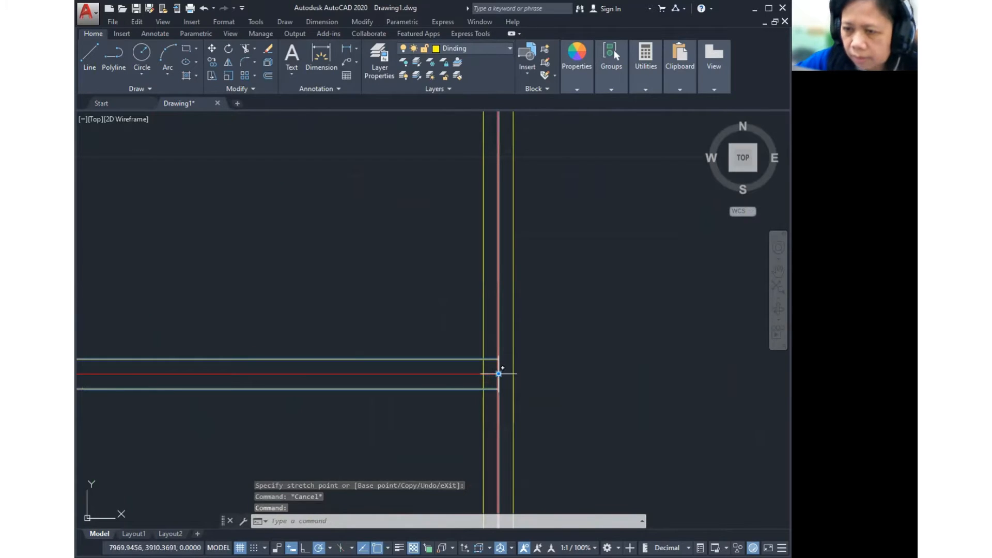
left_click(498, 374)
left_click(513, 373)
- Stretch the top end of the lower rooms' right vertical wall to the upper face of the middle horizontal wall
scroll(512, 372, "down", 4)
middle_click_drag(506, 149, 488, 361)
left_click(498, 369)
scroll(491, 353, "up", 2)
left_click(489, 352)
left_click(489, 343)
- Stretch the bottom end of the upper area's right interior vertical wall to the lower face of the middle horizontal wall
middle_click_drag(720, 349, 500, 359)
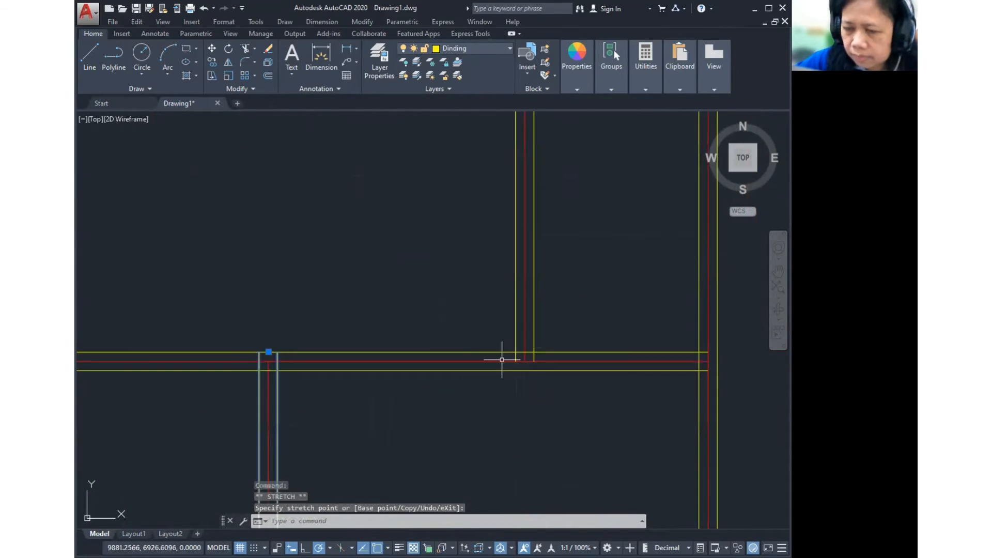
left_click(525, 359)
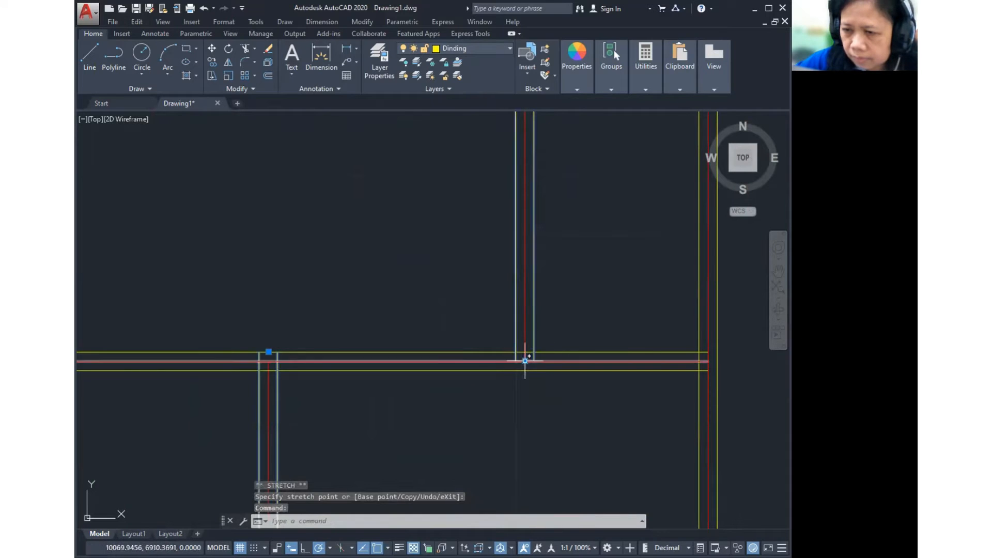
left_click(524, 360)
left_click(525, 371)
- Stretch the right end of the middle horizontal wall to the outer face of the right outer wall
middle_click_drag(697, 372, 524, 380)
scroll(524, 381, "up", 2)
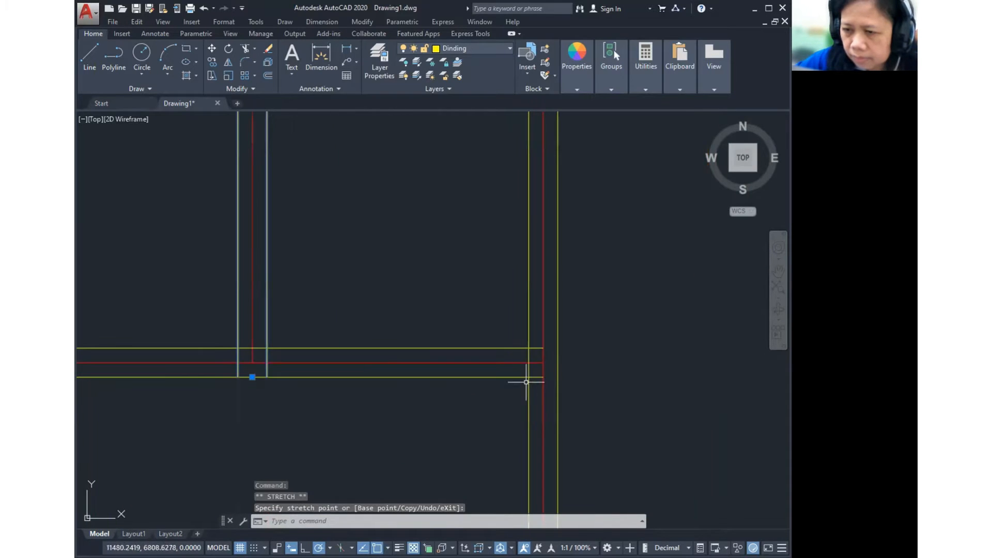
left_click(538, 347)
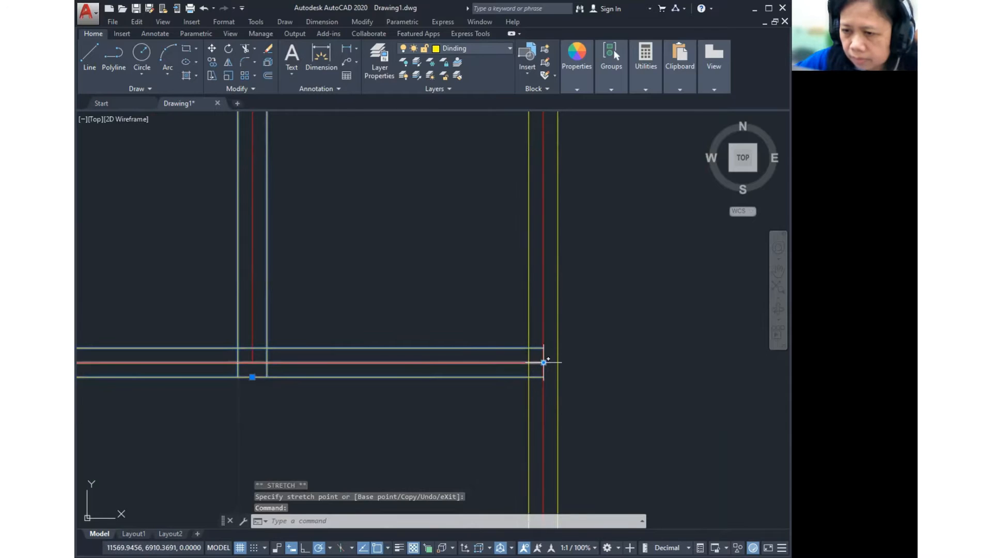
key("Escape")
- Draw a wall-thickness square with the Rectangle command at the upper-left corner of the outer walls
scroll(524, 323, "down", 5)
scroll(511, 349, "up", 2)
scroll(493, 344, "down", 2)
scroll(517, 362, "down", 2)
scroll(460, 350, "up", 1)
scroll(330, 203, "up", 3)
scroll(394, 240, "up", 4)
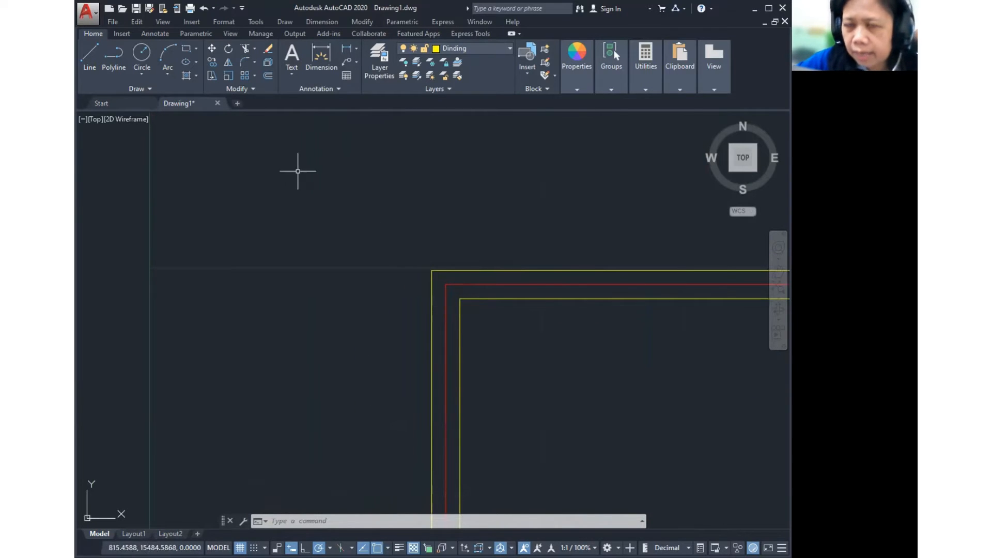
left_click(187, 51)
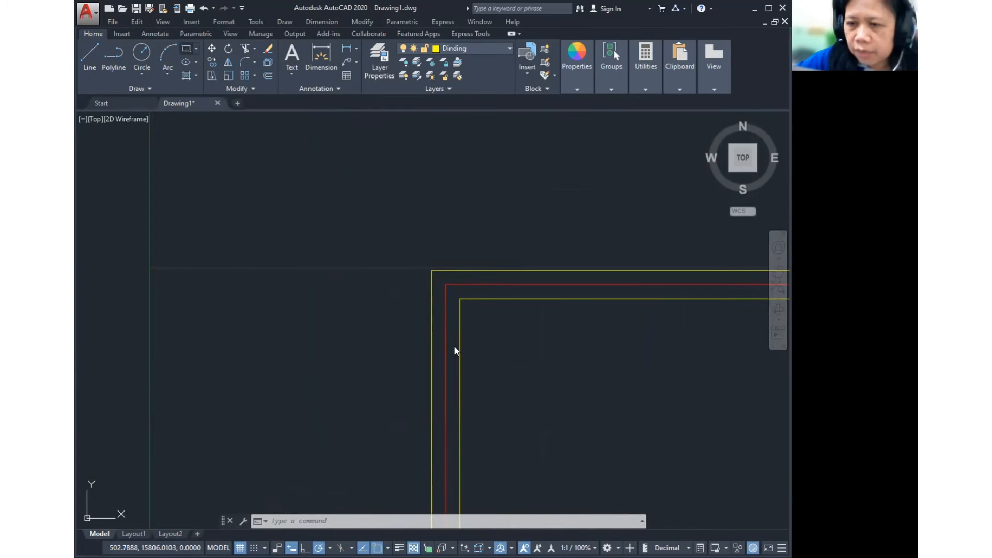
left_click(285, 22)
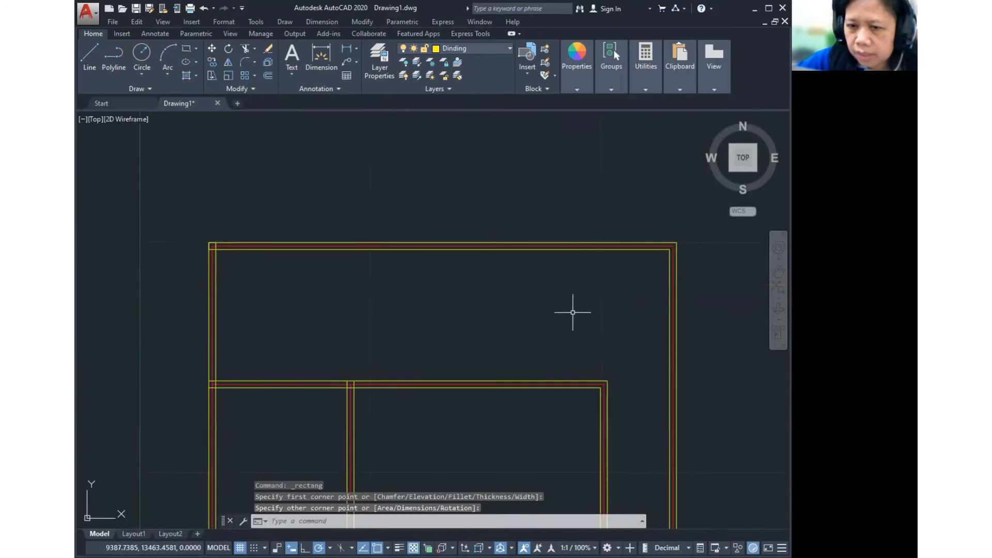
- Draw a wall-thickness square with the Rectangle command at the upper-right corner of the outer walls
middle_click_drag(682, 263, 496, 253)
scroll(496, 252, "up", 5)
middle_click_drag(468, 206, 489, 277)
right_click(473, 217)
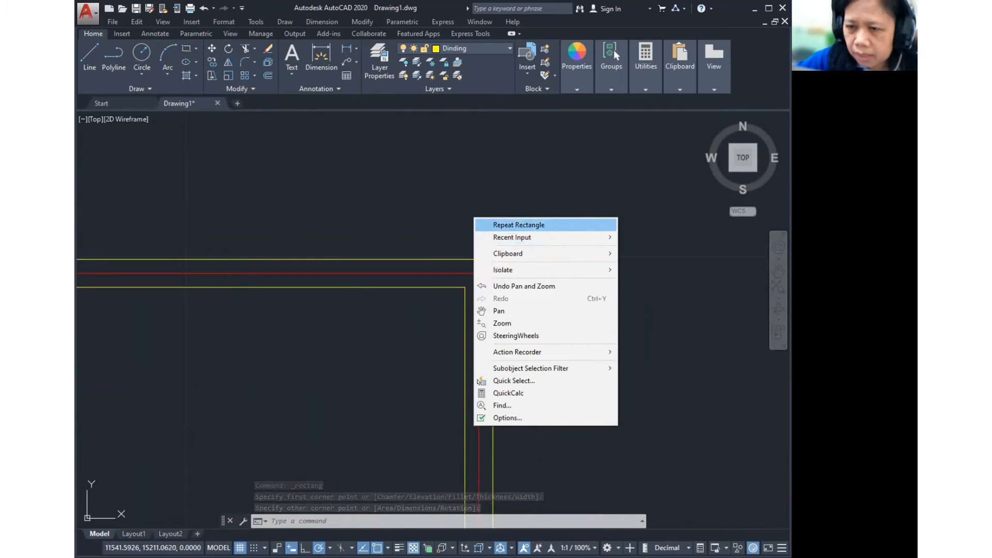
key("Escape")
- Draw a wall-thickness square with the Rectangle command at the upper-right corner of the interior walls
scroll(527, 225, "down", 4)
middle_click_drag(540, 309, 585, 162)
middle_click_drag(553, 360, 581, 306)
scroll(449, 277, "up", 2)
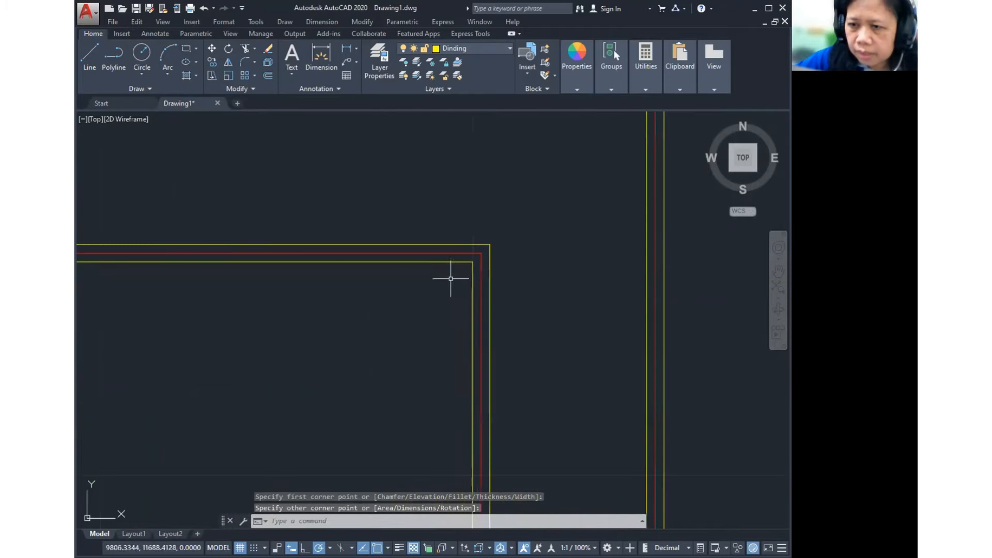
left_click(285, 22)
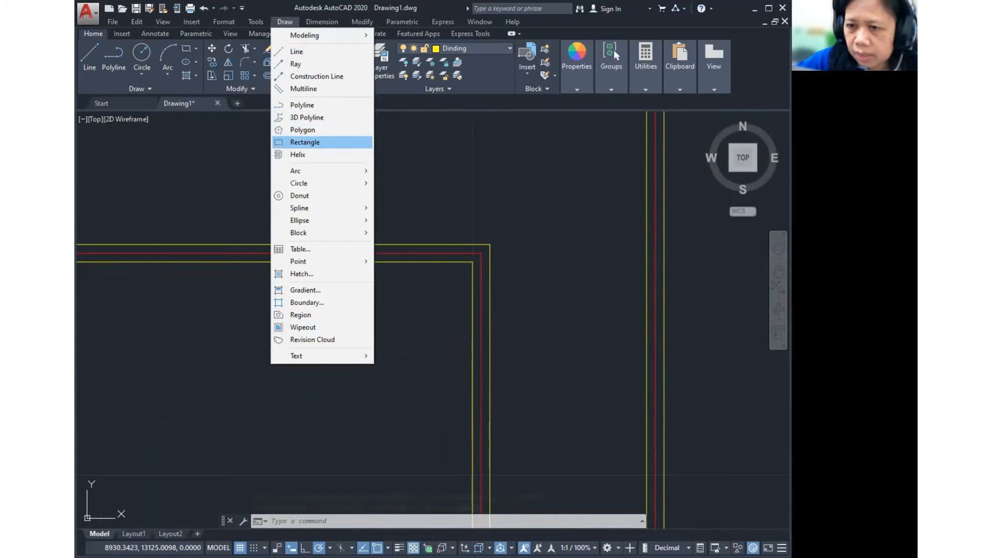
left_click(305, 142)
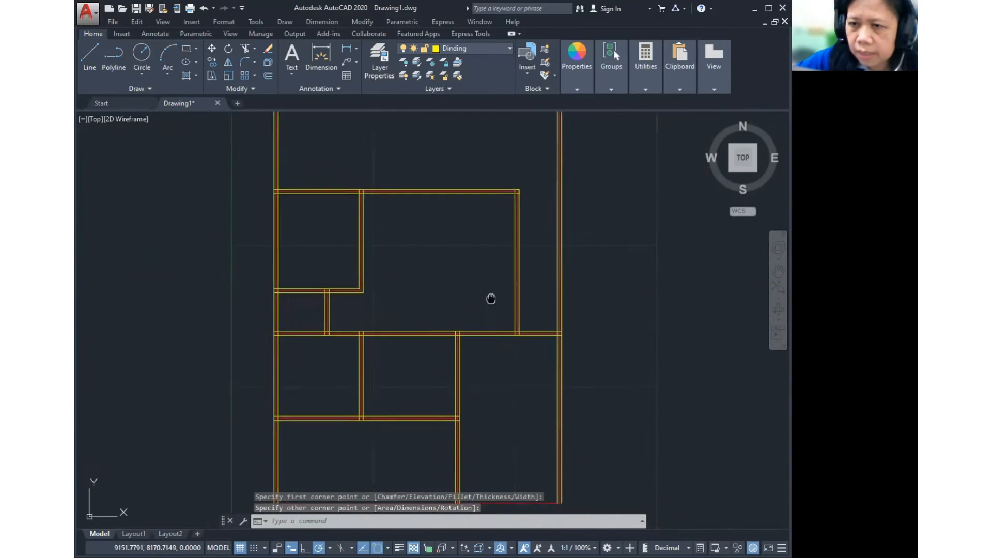
- Draw a wall-thickness square with the Rectangle command at the lower-right corner of the upper-left room
mouse_move(489, 296)
middle_mouse_down()
mouse_move(562, 287)
mouse_move(562, 248)
middle_mouse_up()
scroll(563, 248, "up", 6)
scroll(429, 227, "up", 2)
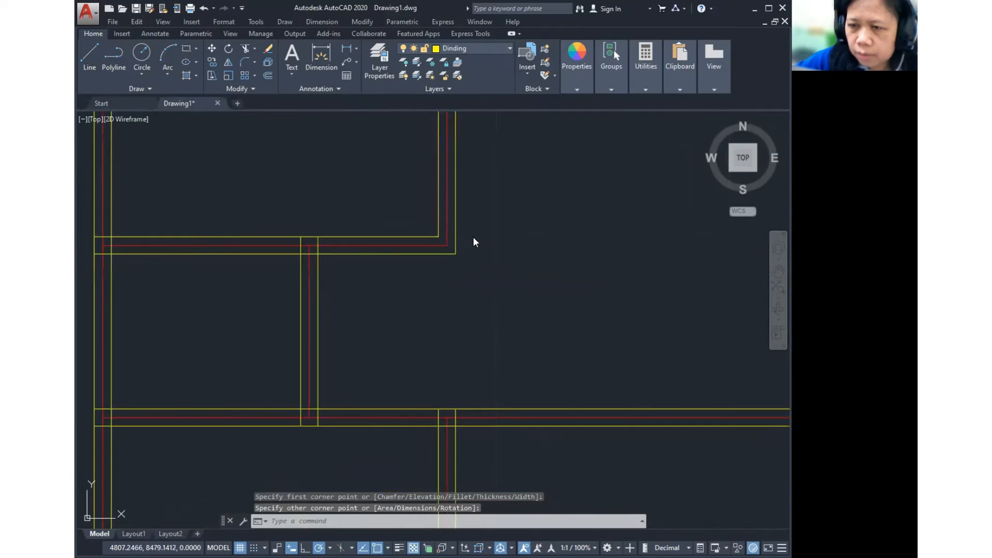
right_click(474, 239)
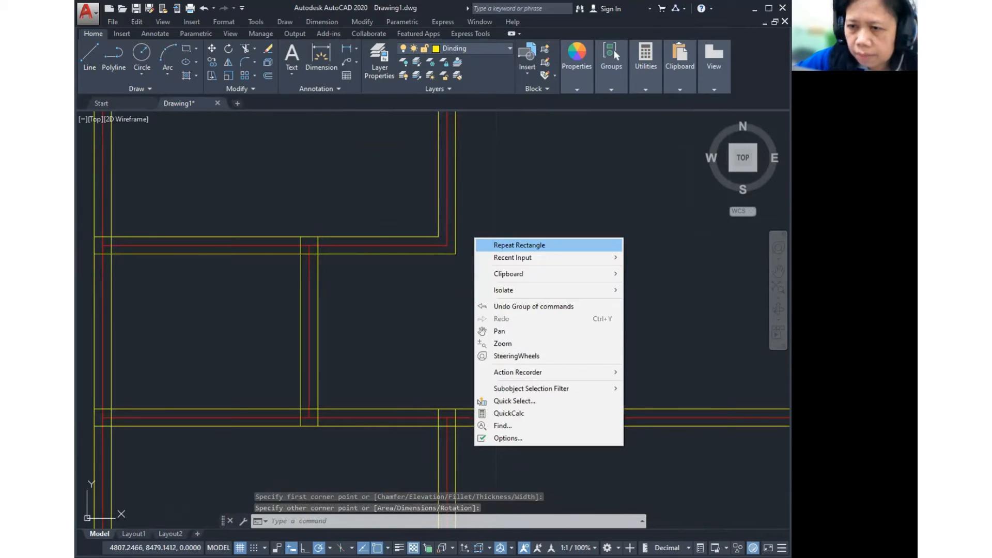
- Examine the wall corners and junctions across the whole floor plan
scroll(546, 294, "down", 4)
mouse_move(469, 376)
middle_mouse_down()
mouse_move(457, 397)
mouse_move(449, 334)
mouse_move(618, 327)
middle_mouse_up()
scroll(593, 296, "down", 2)
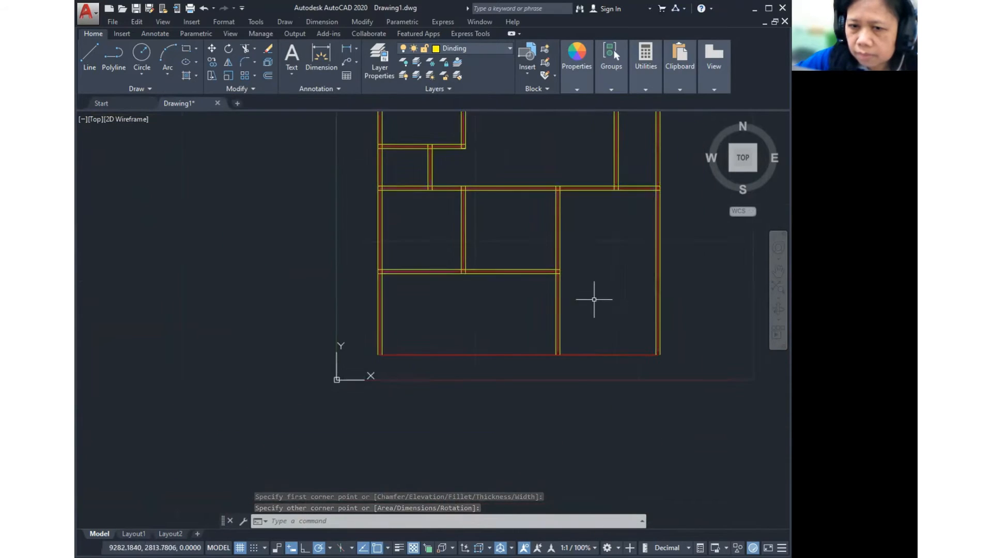
middle_click_drag(564, 293, 544, 361)
middle_click_drag(588, 233, 582, 301)
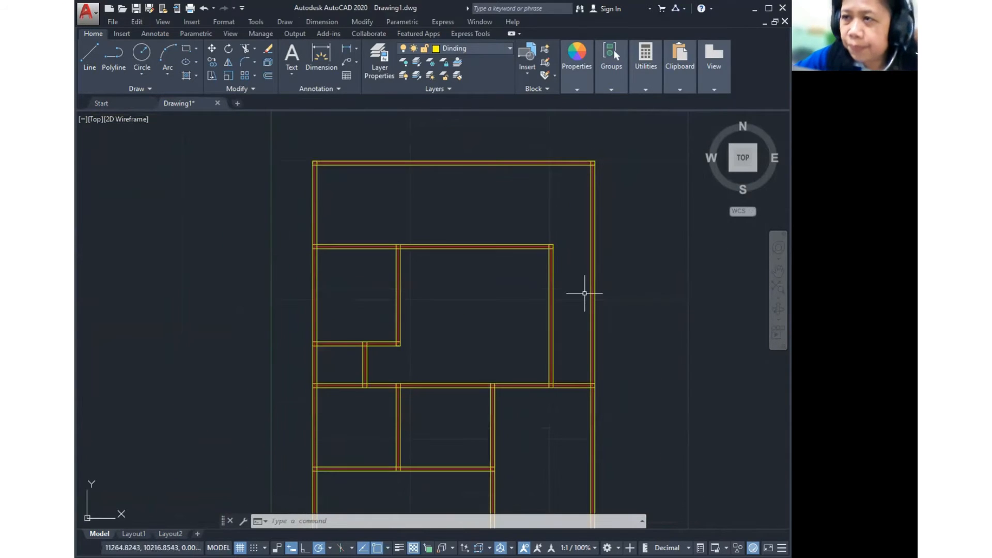
middle_click_drag(544, 339, 503, 278)
scroll(509, 274, "down", 2)
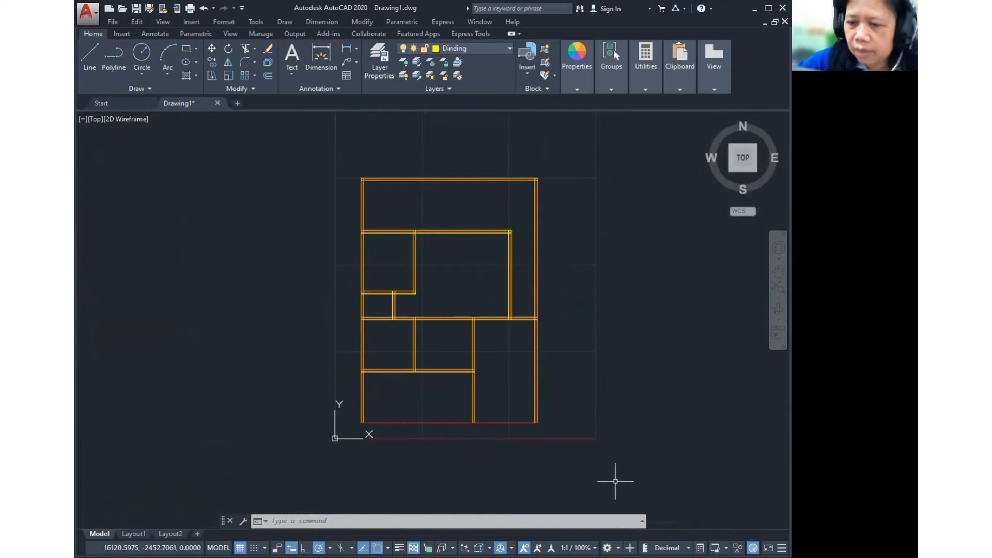
left_click(621, 446)
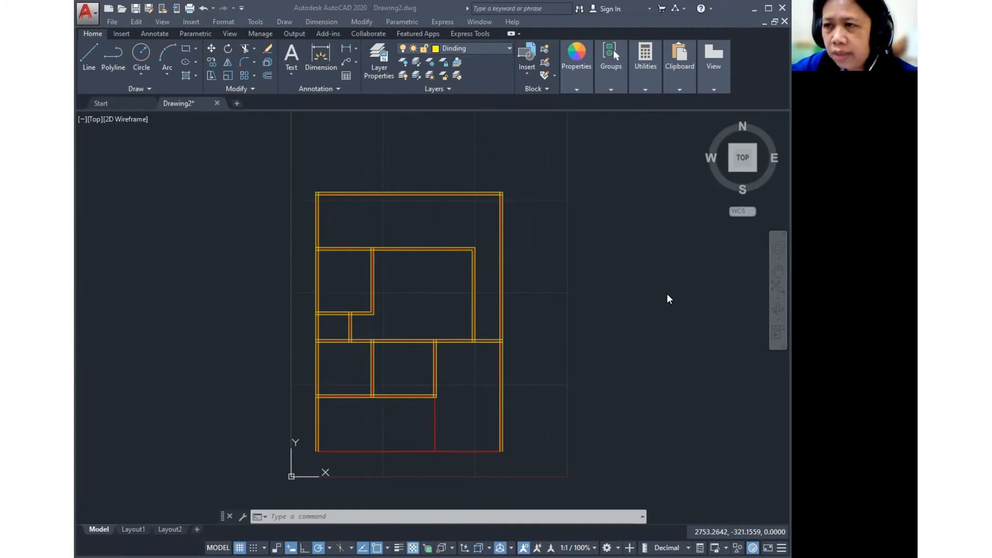
- Make Kusen PJ the current layer and display the Architectural tool palette
left_click(503, 48)
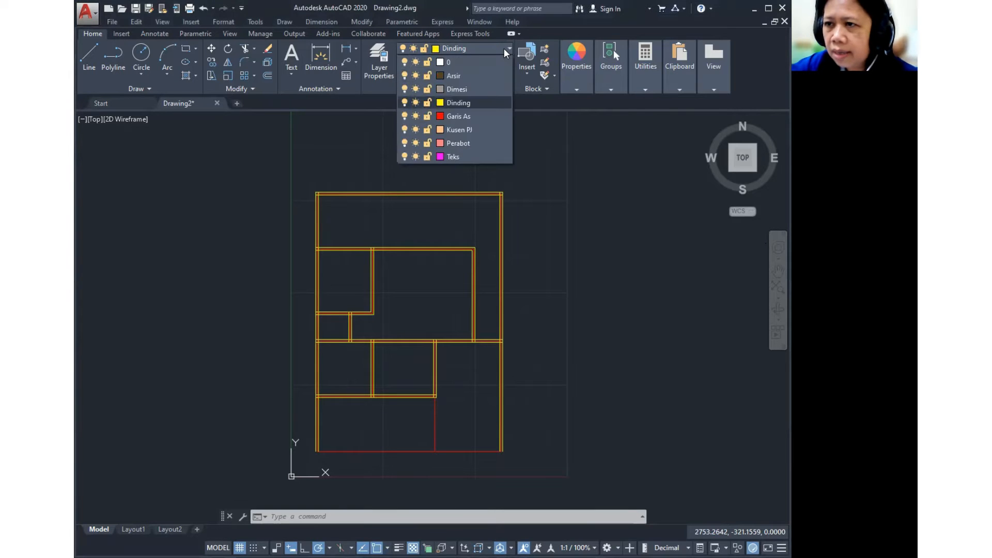
left_click(471, 130)
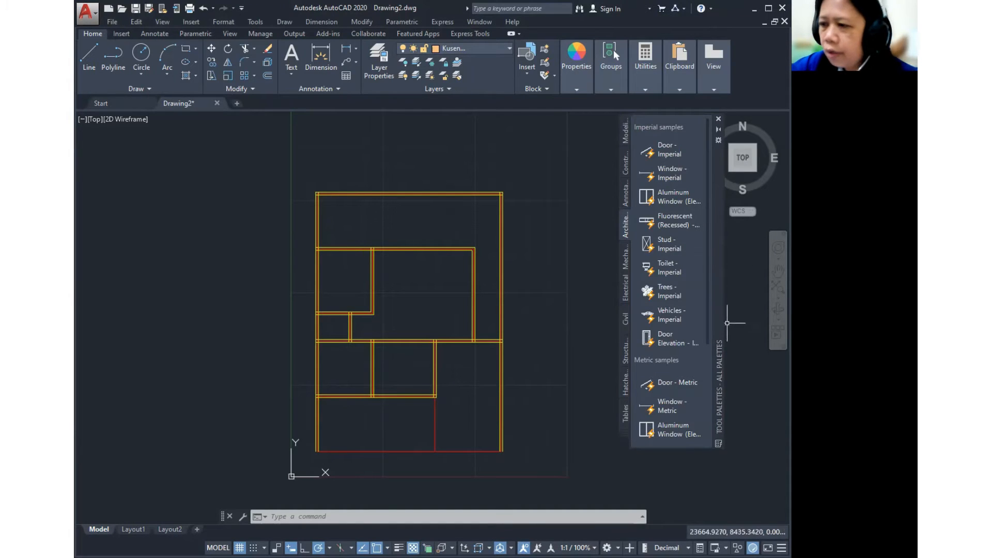
left_click(717, 427)
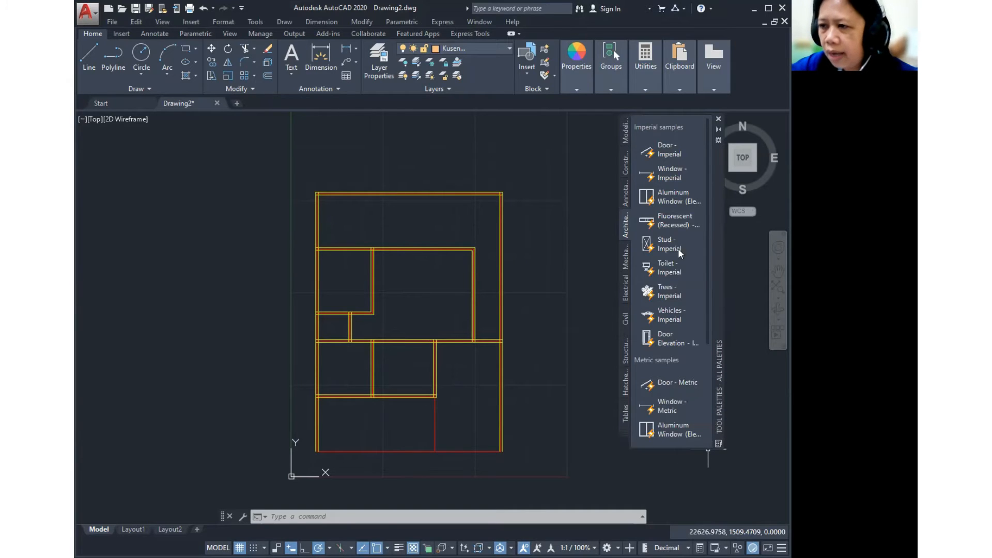
left_click(626, 234)
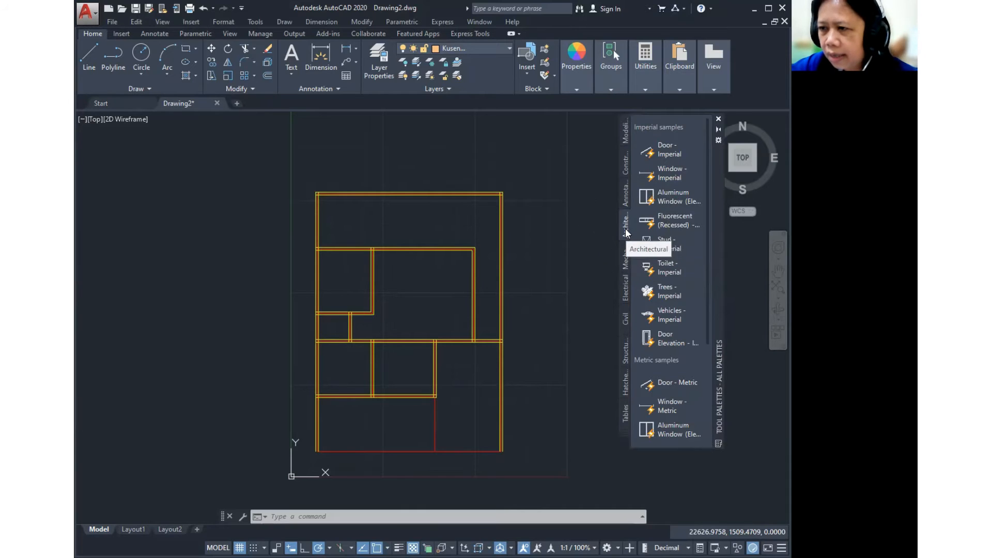
key("ctrl")
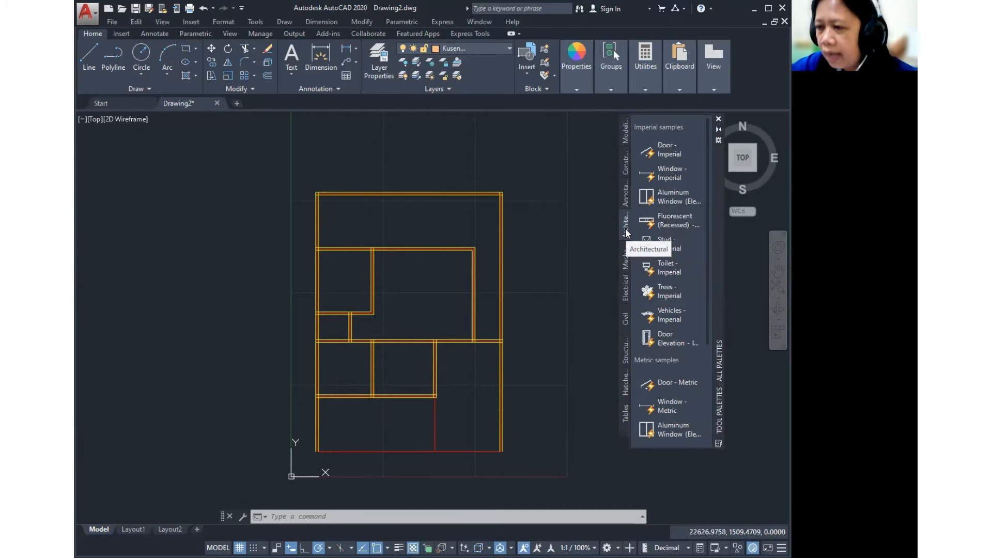
key("ctrl")
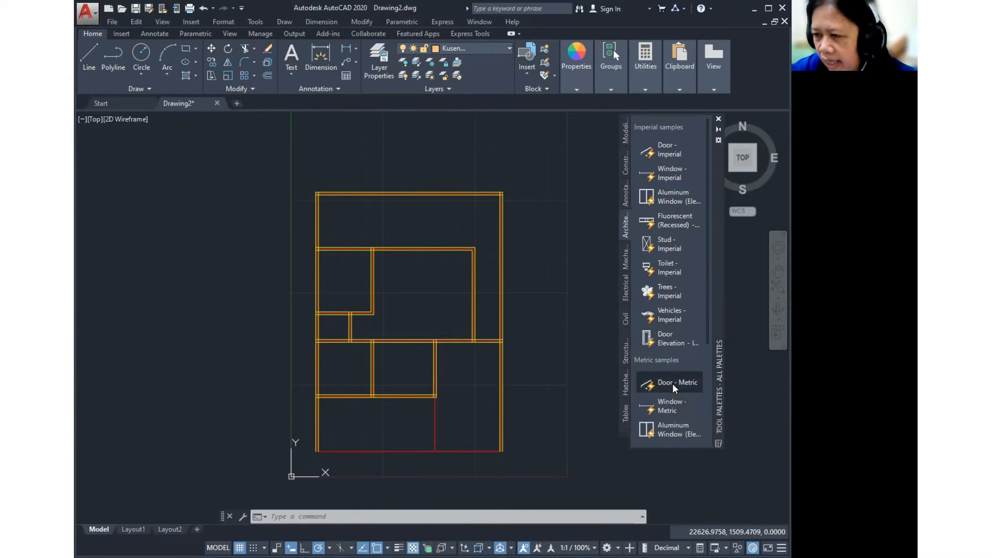
- Insert a Door - Metric block in the open room just above the middle horizontal wall
left_click(645, 377)
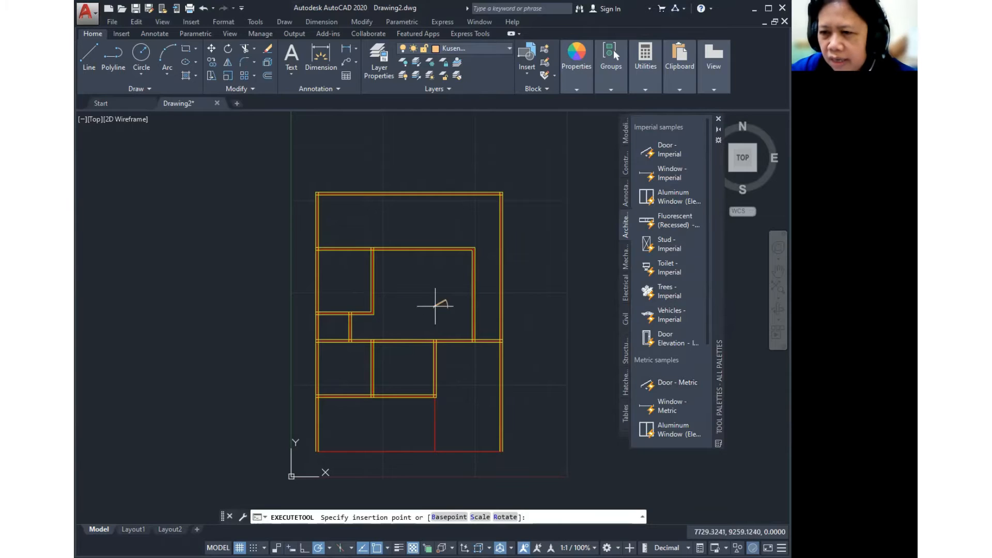
scroll(472, 339, "up", 8)
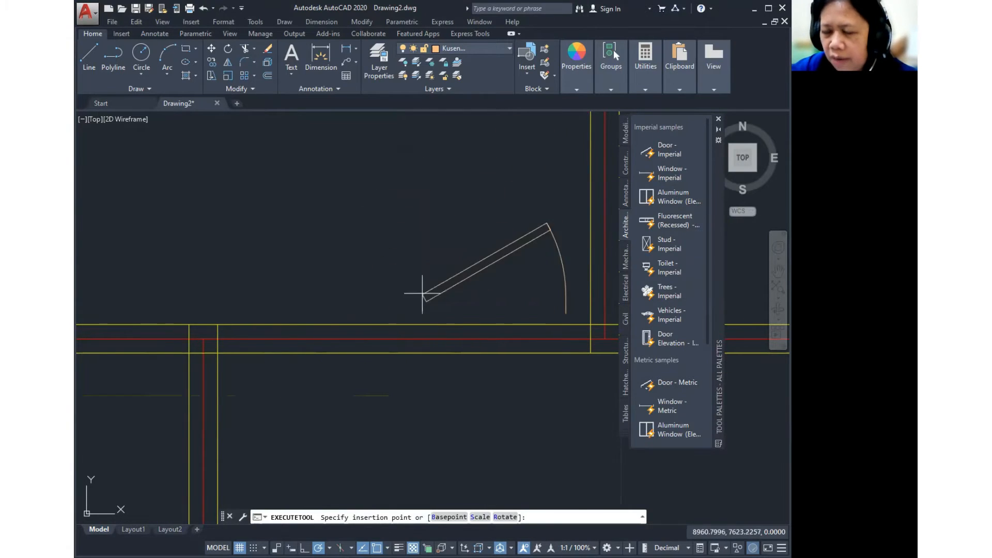
scroll(414, 287, "down", 5)
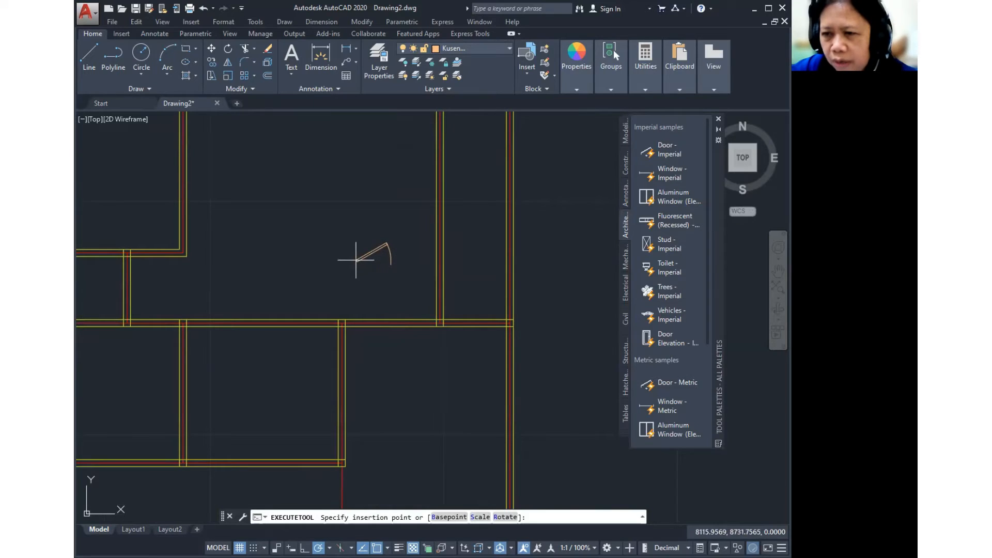
left_click(373, 283)
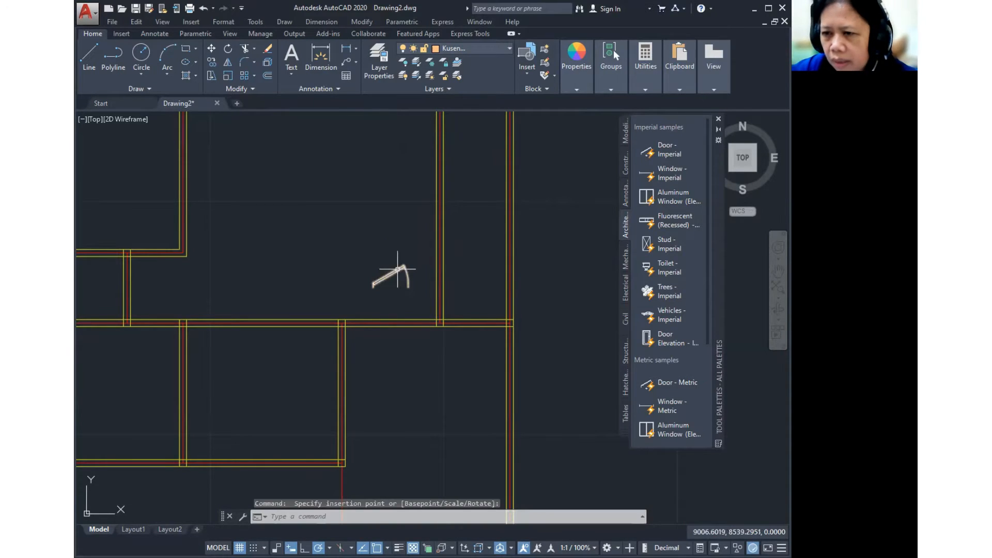
- Set the door block's wall thickness to 150
left_click(397, 269)
scroll(379, 292, "up", 5)
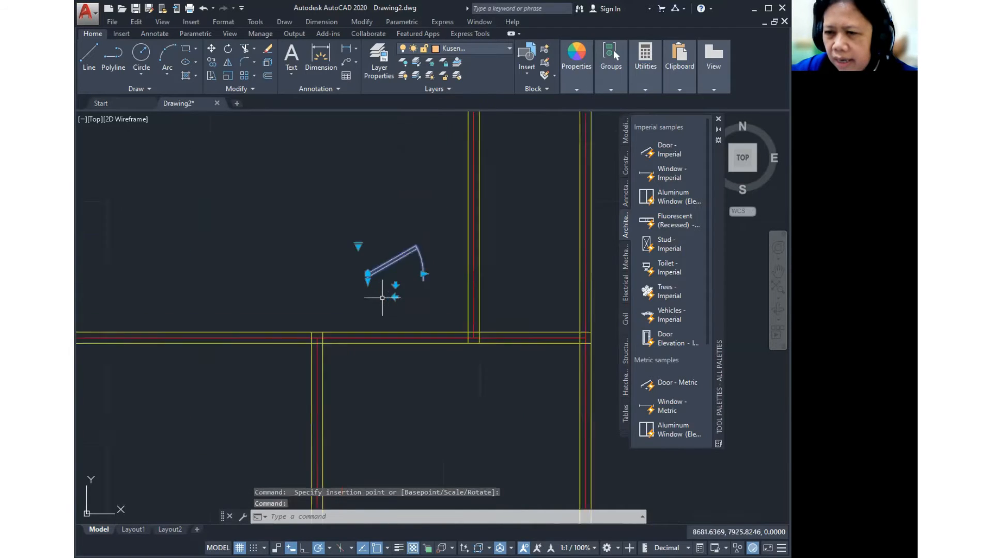
middle_click_drag(375, 294, 410, 328)
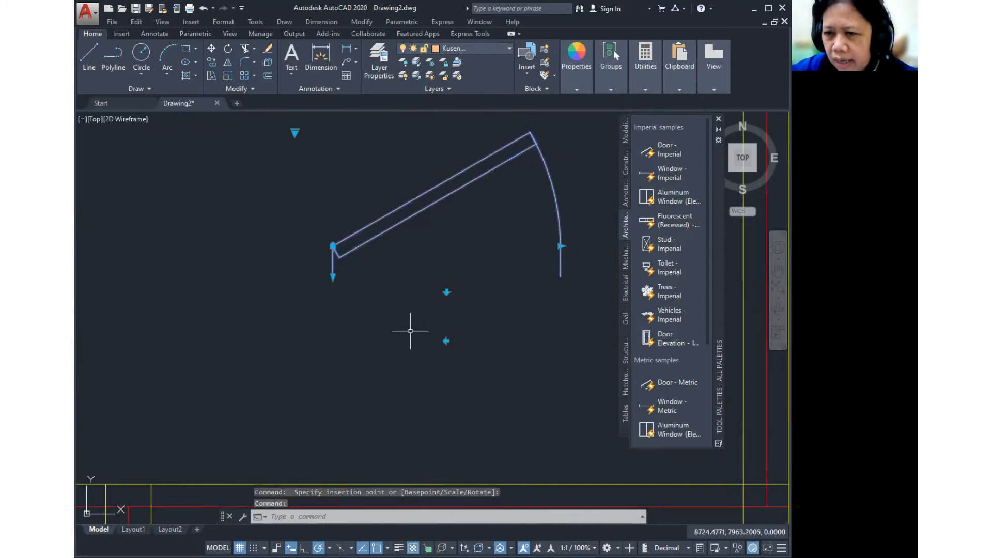
left_click(333, 276)
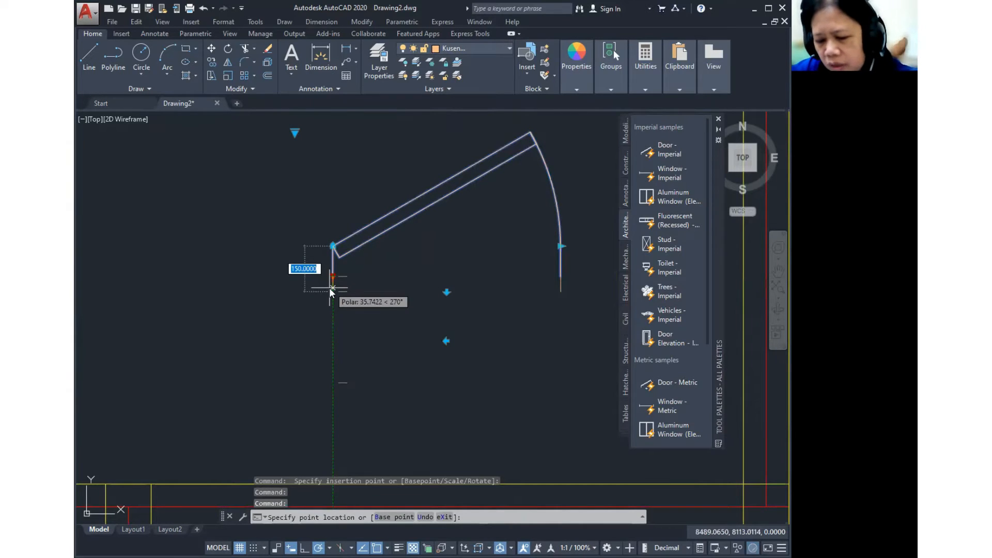
type("150")
key("Return")
scroll(288, 338, "down", 3)
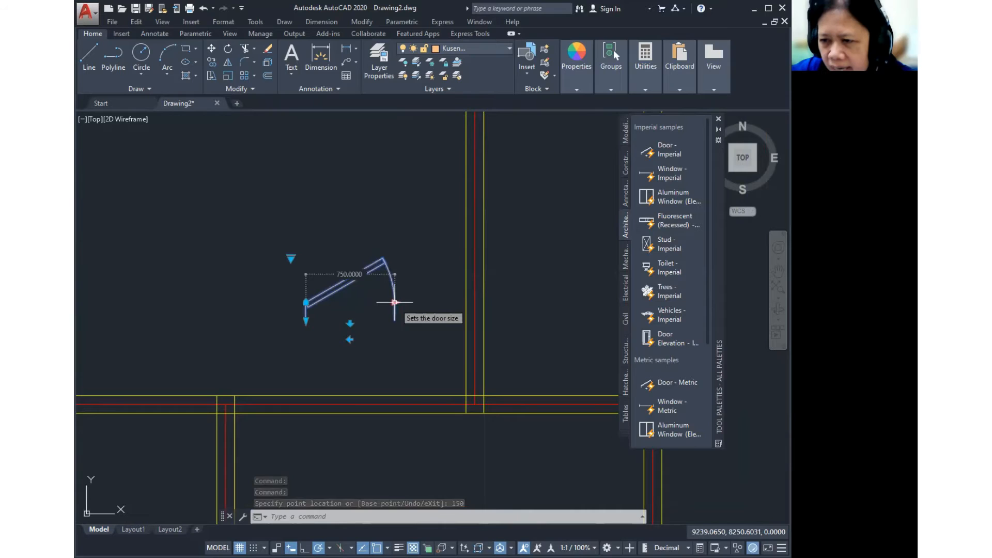
- Enlarge the door block to its widest marked size increment and flip it so the hinge sits on the right
left_click(394, 303)
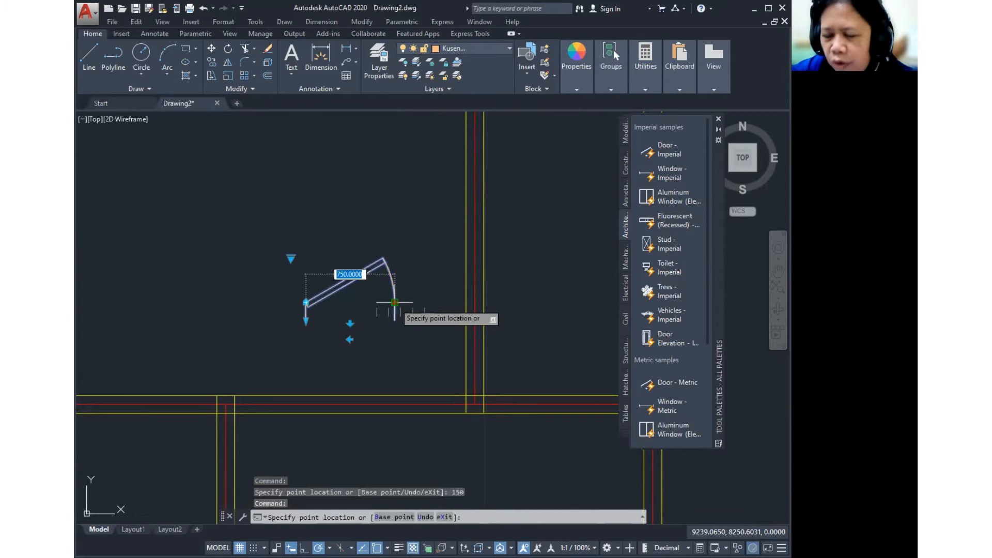
left_click(424, 302)
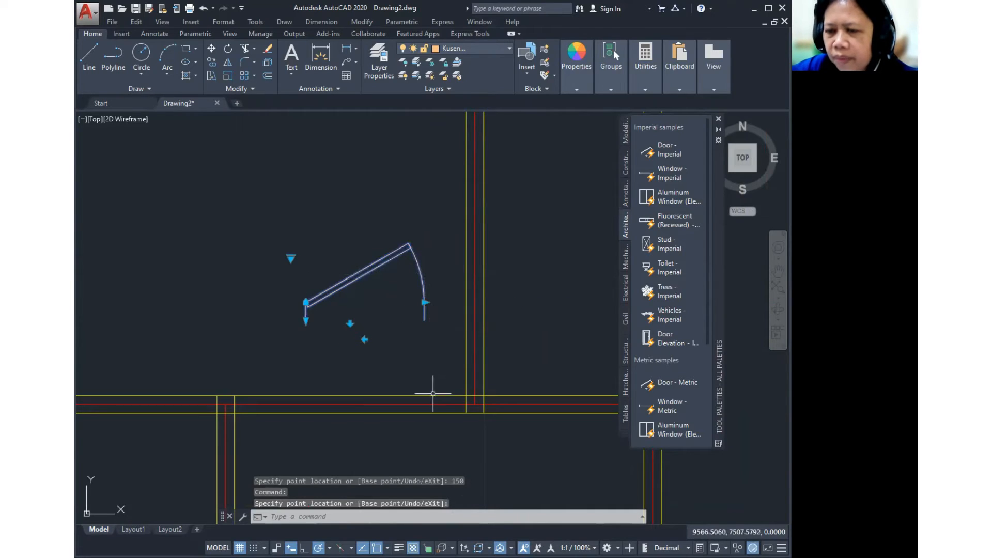
left_click(365, 338)
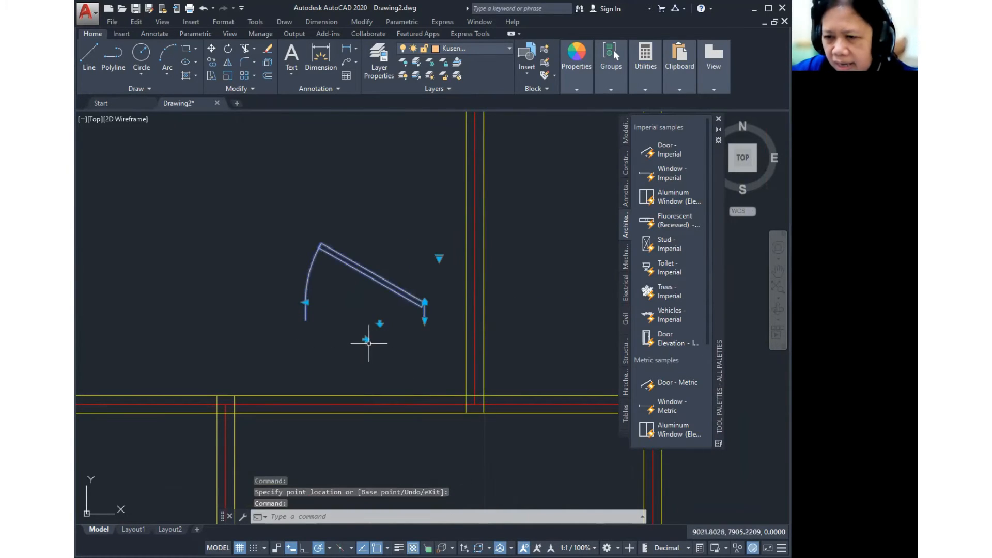
left_click(365, 339)
left_click(367, 342)
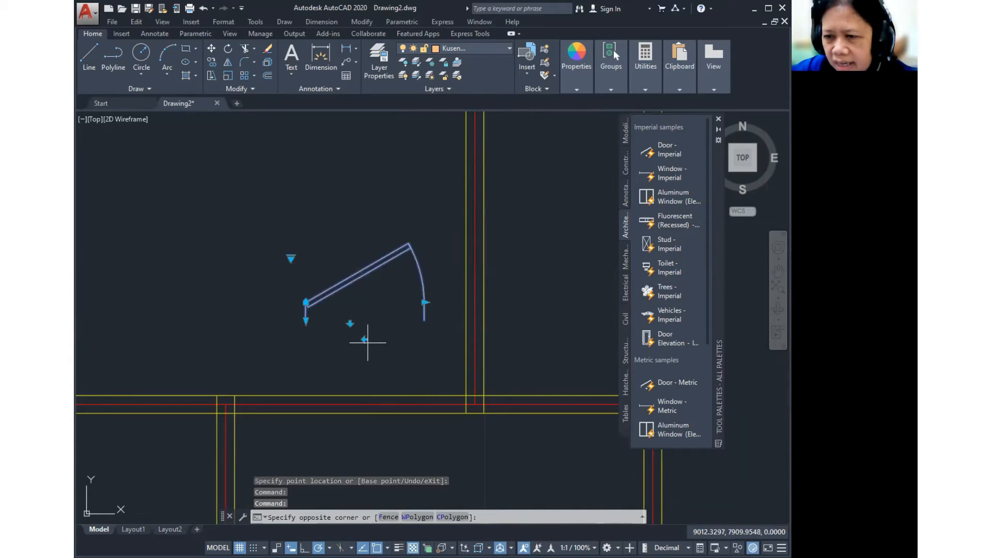
left_click(365, 339)
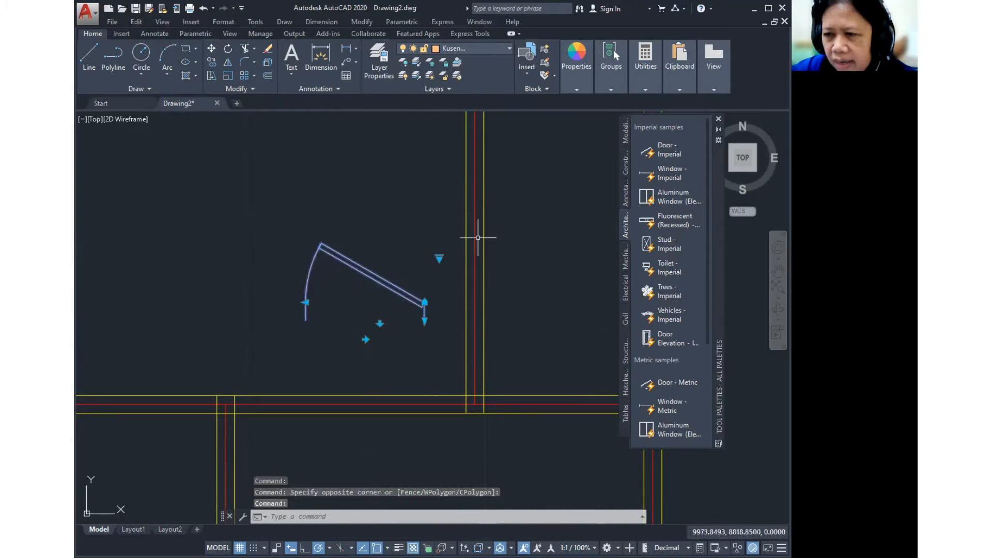
- Set the door block's opening angle to Open 60º and deselect it
left_click(439, 258)
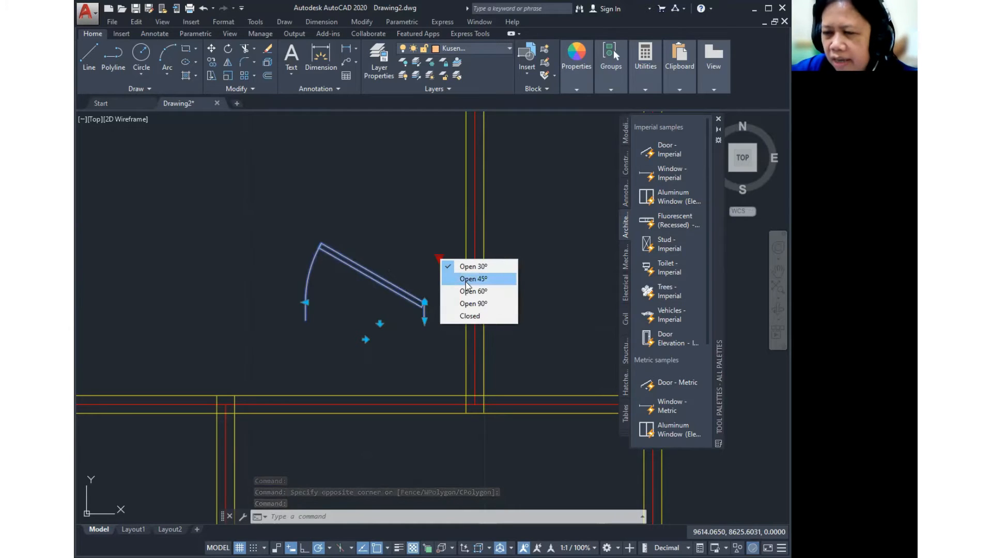
left_click(466, 283)
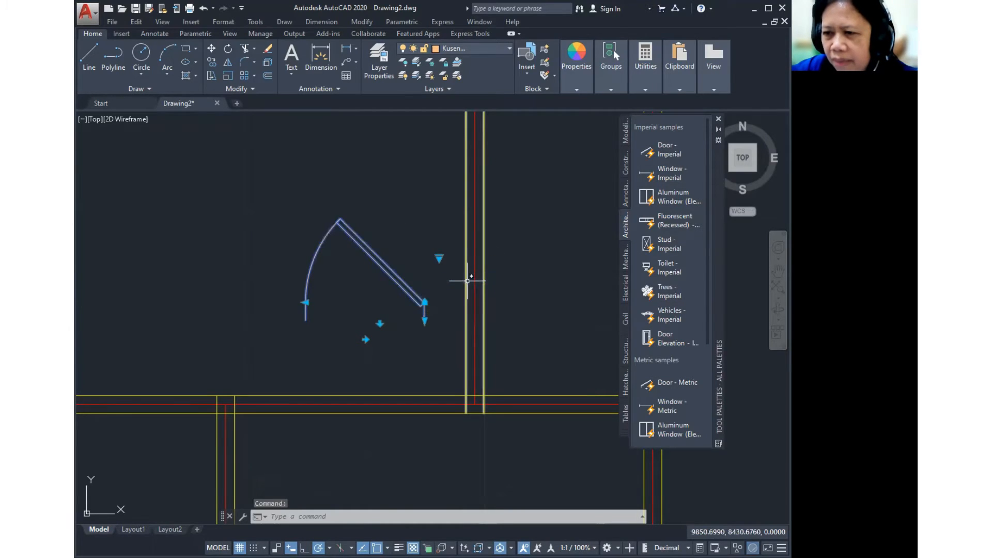
left_click(439, 257)
left_click(487, 288)
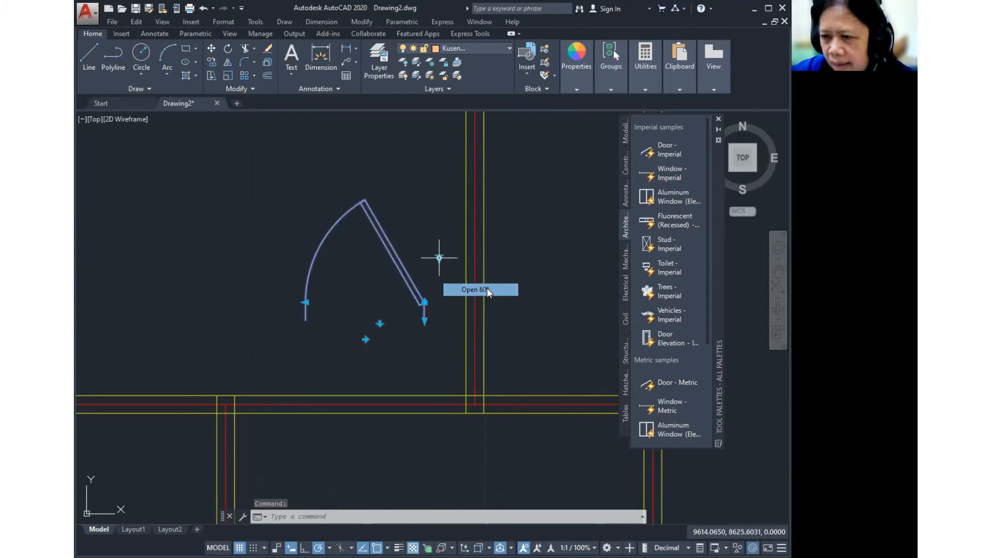
scroll(414, 299, "down", 2)
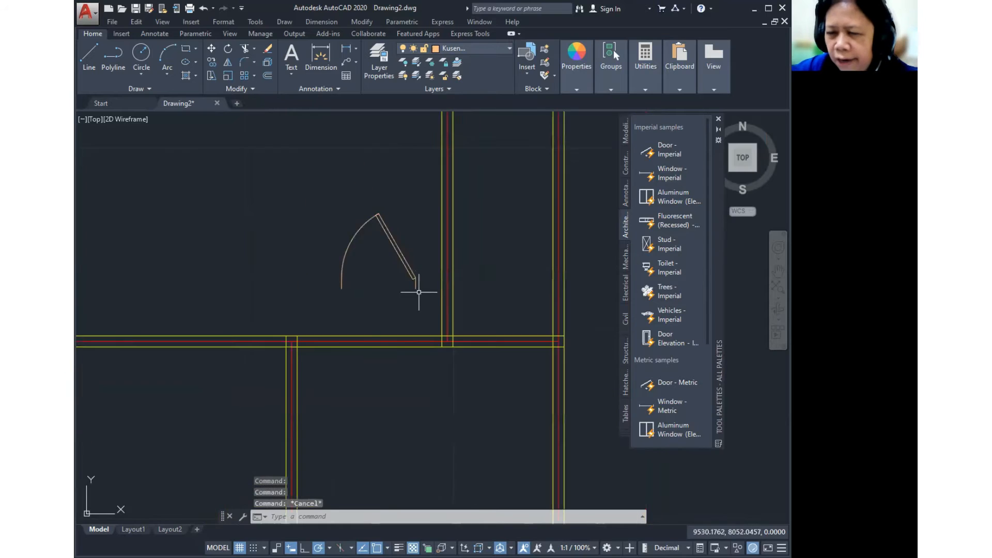
key("Escape")
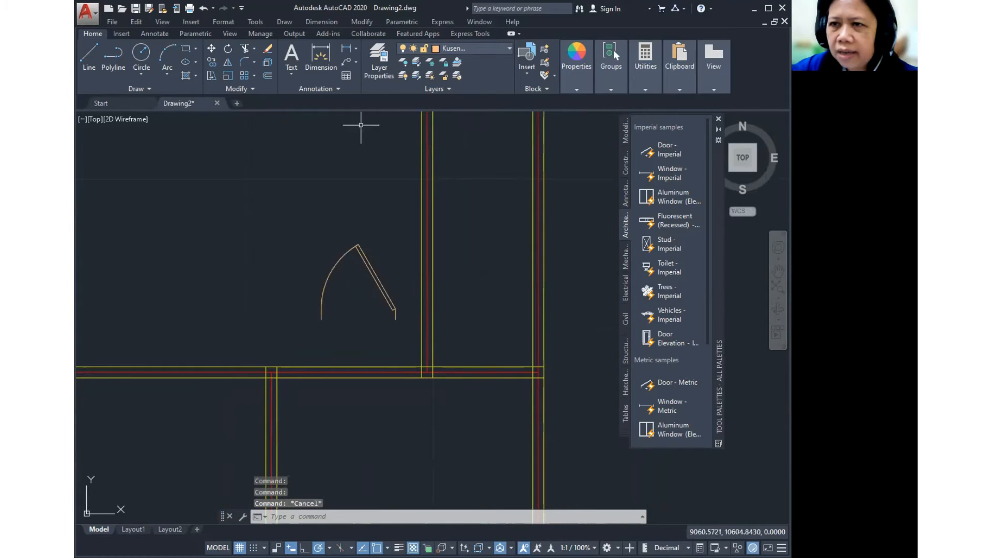
left_click(361, 22)
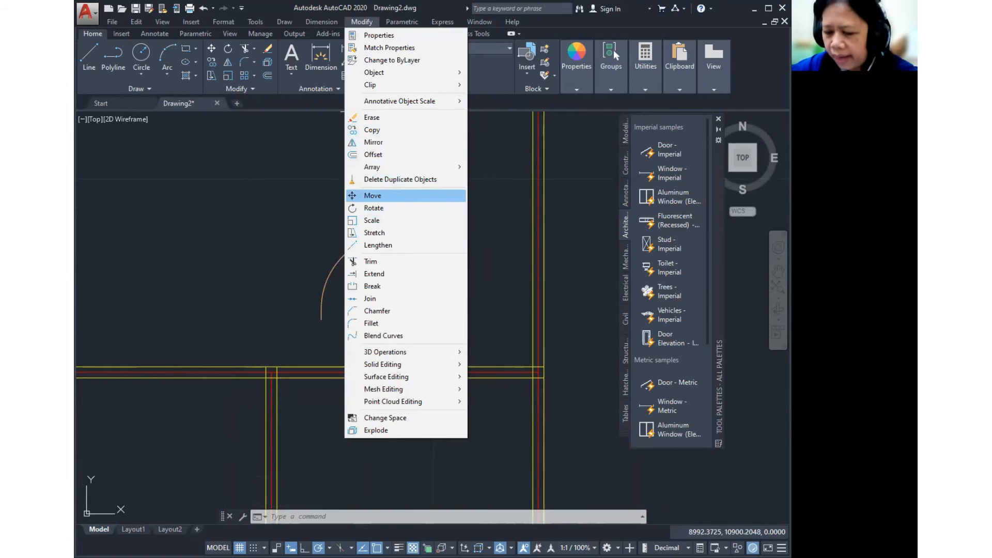
left_click(372, 195)
left_click(392, 306)
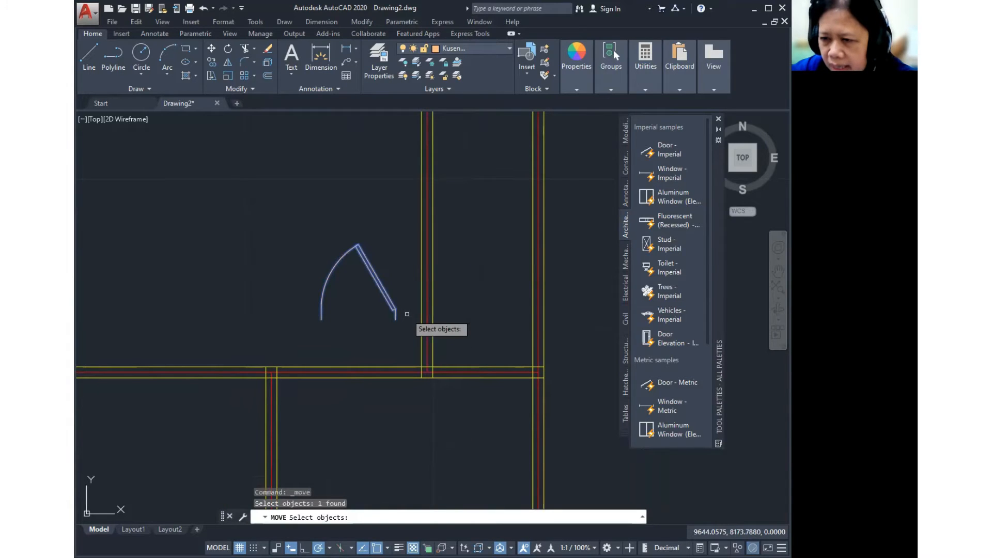
key("Return")
key("Return")
left_click(397, 305)
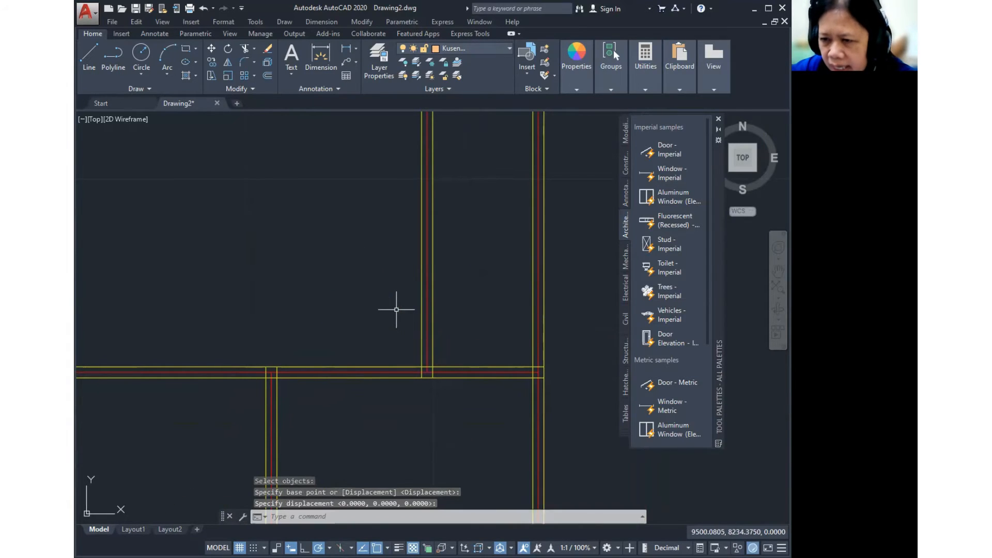
type("U")
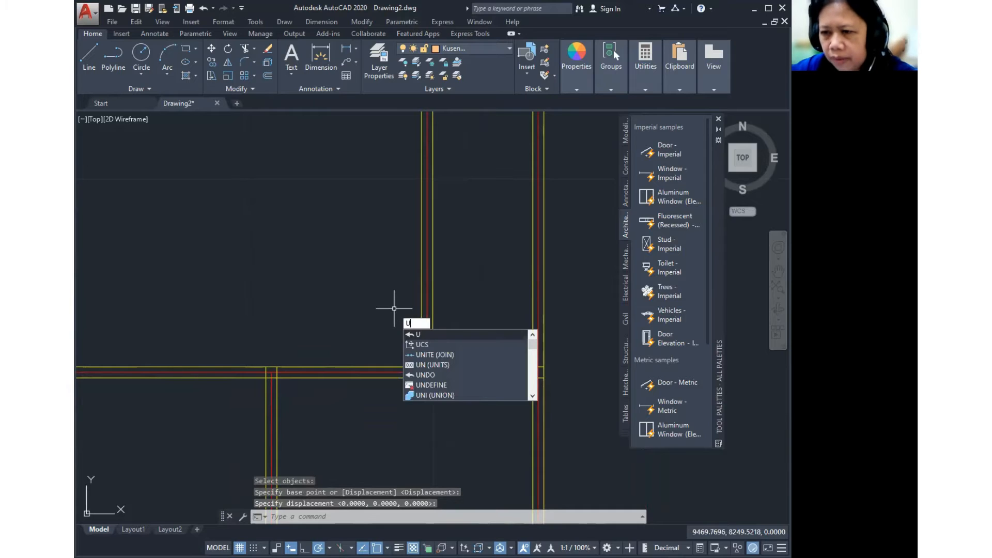
key("Return")
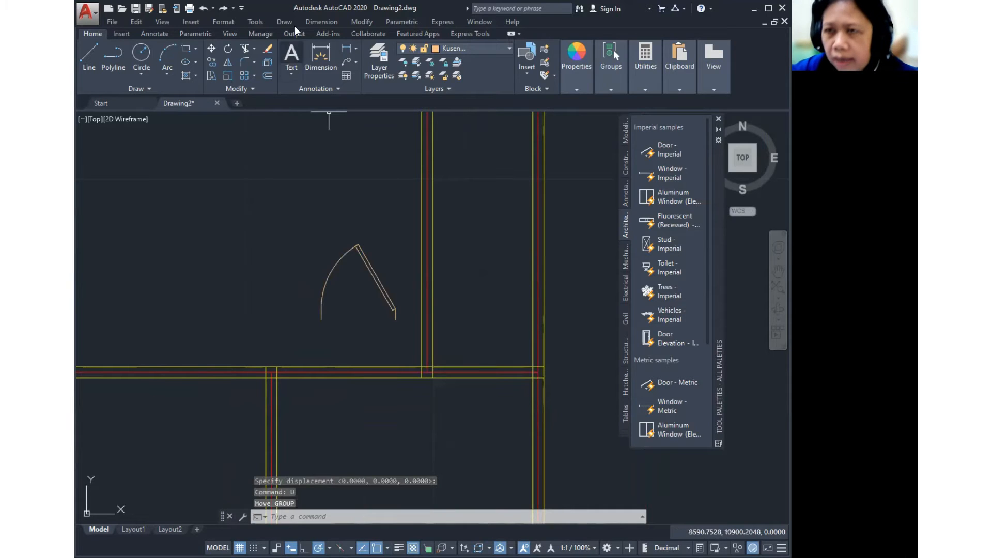
- Move the door block into the middle horizontal wall, with its hinge corner against the large room's right-hand vertical wall
left_click(355, 20)
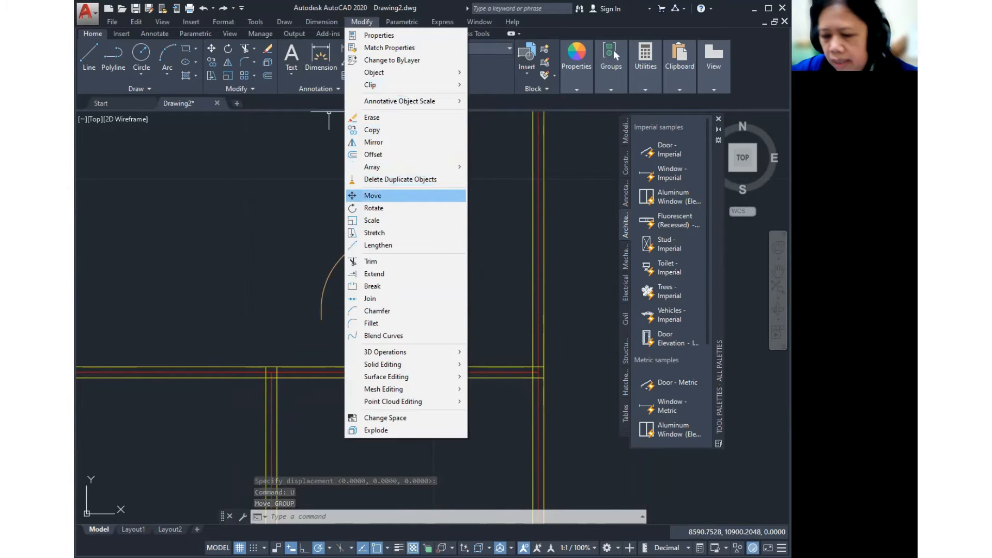
left_click(372, 195)
left_click(384, 289)
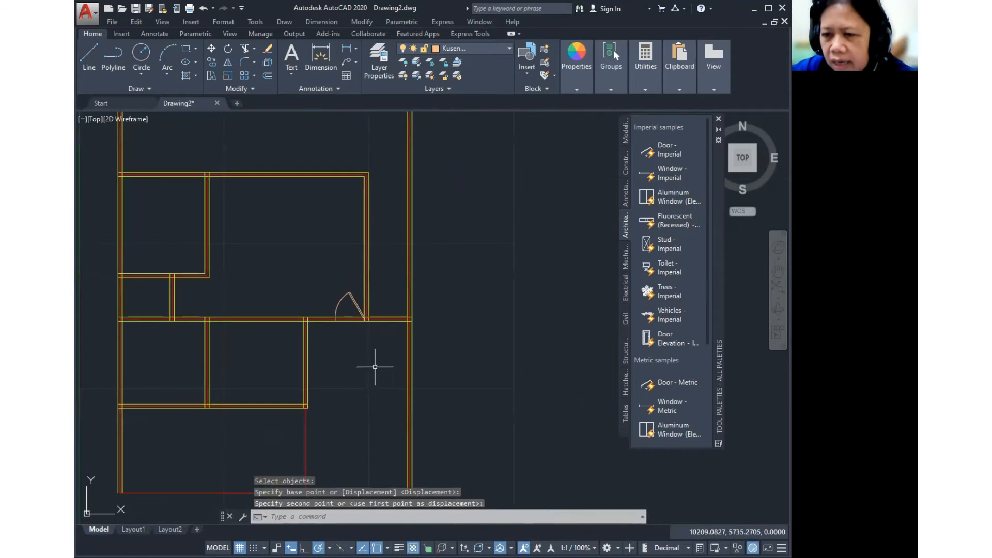
middle_click_drag(375, 364, 457, 359)
scroll(454, 341, "up", 2)
scroll(441, 291, "up", 4)
scroll(438, 290, "down", 5)
middle_click_drag(438, 310, 429, 331)
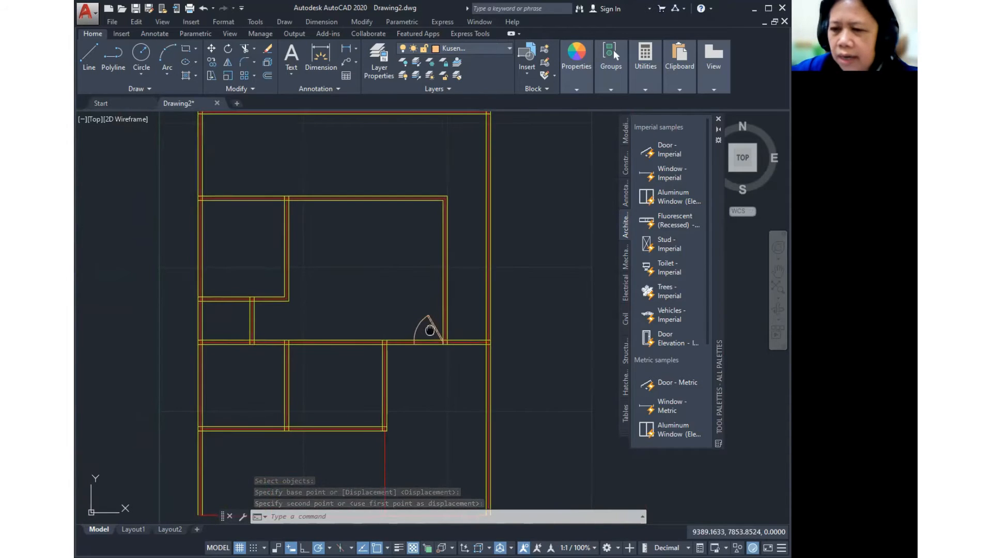
- Insert another Door - Metric block in the open room above the middle horizontal wall and set its wall thickness to 150
key("ctrl")
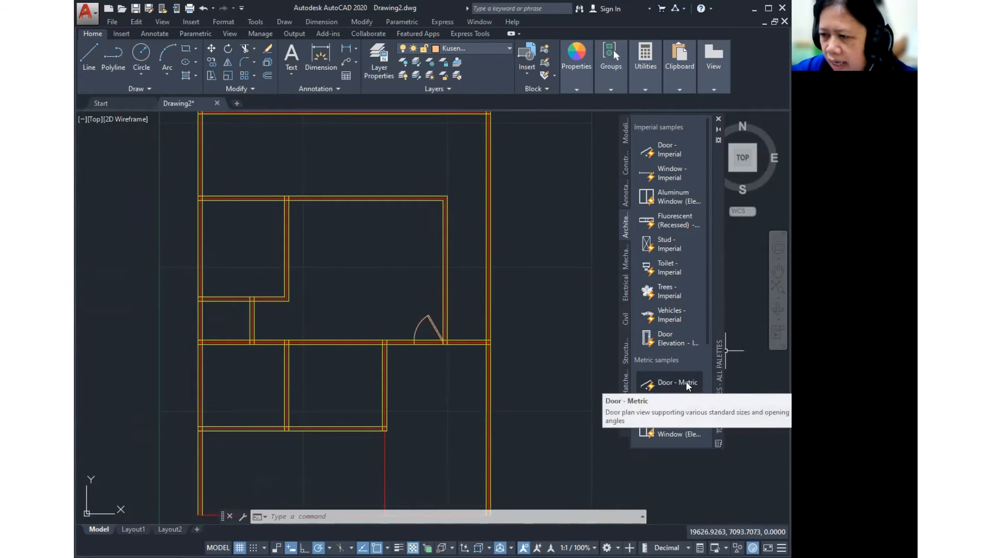
left_click(686, 383)
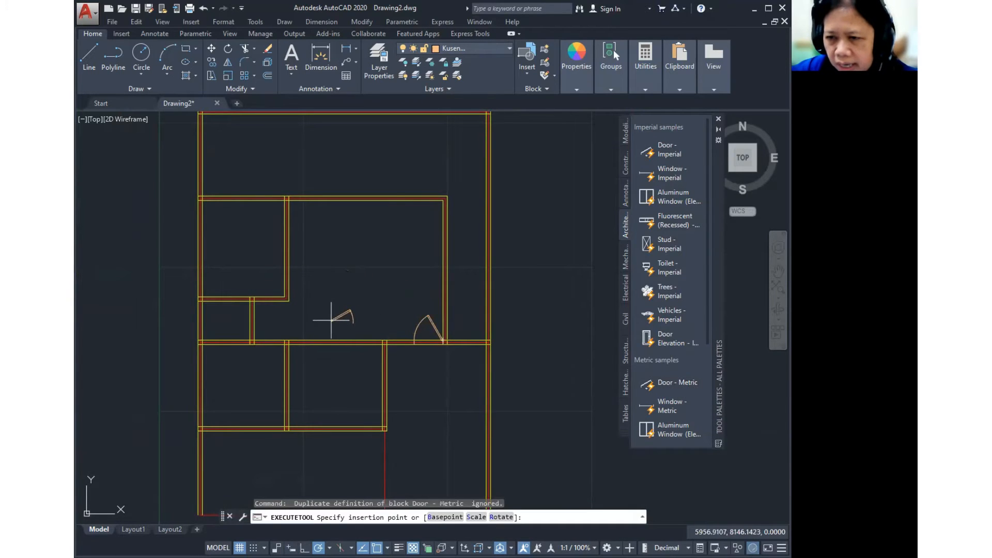
scroll(333, 327, "up", 5)
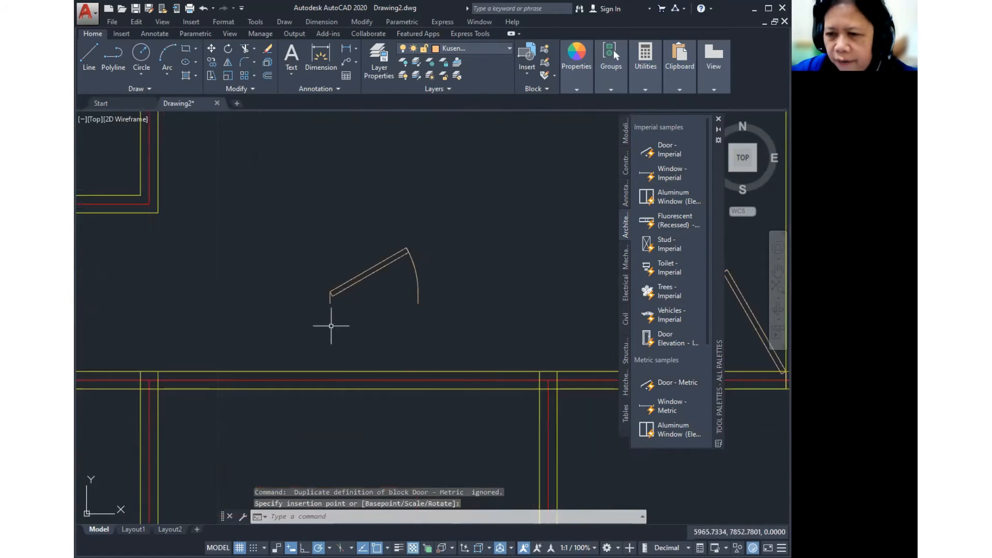
left_click(423, 284)
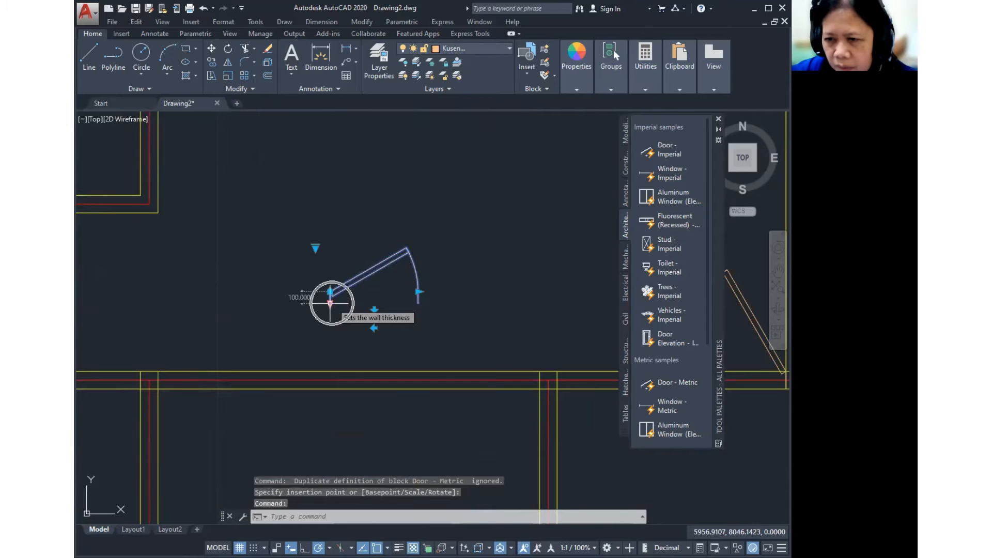
left_click(330, 303)
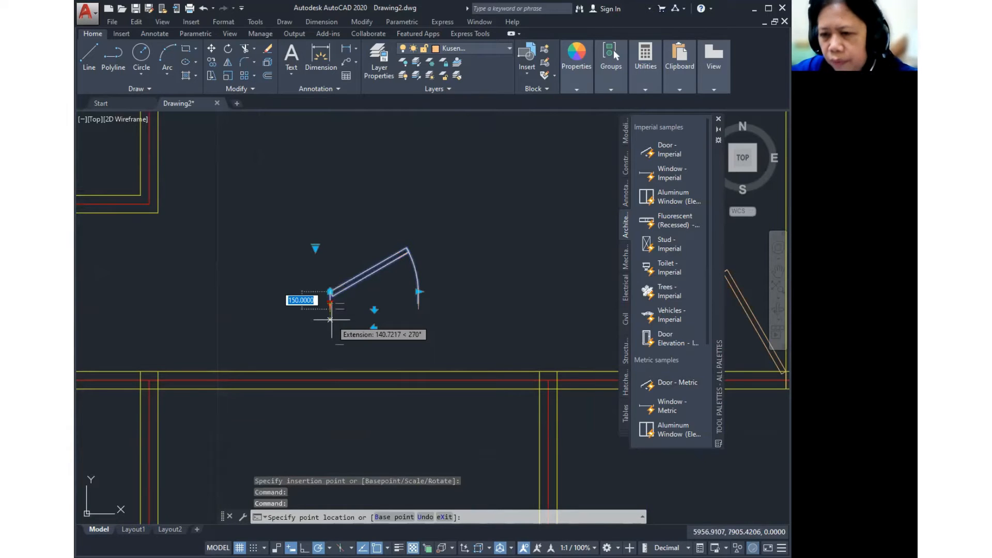
type("150")
key("Return")
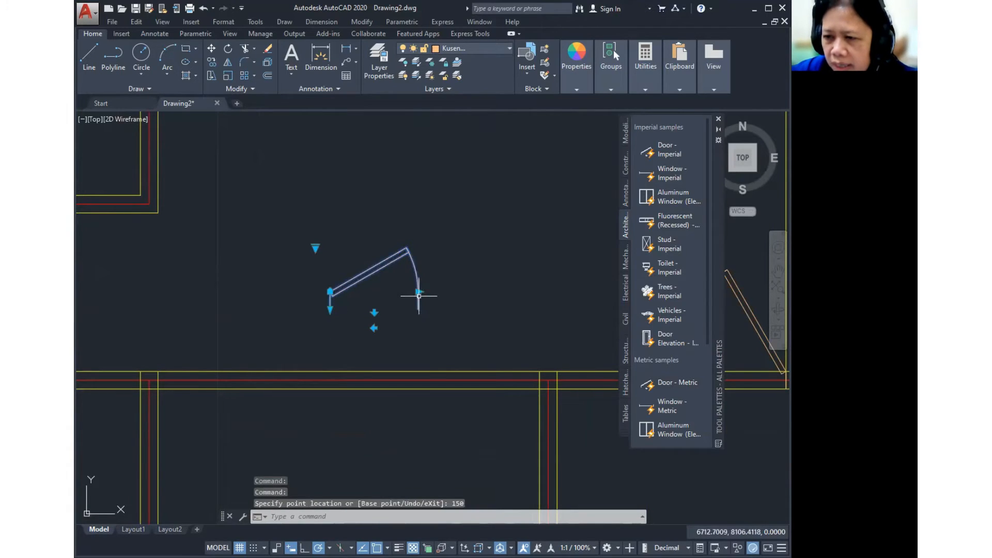
- Set the new door block's width to 900 and its opening angle to Open 60º
left_click(418, 291)
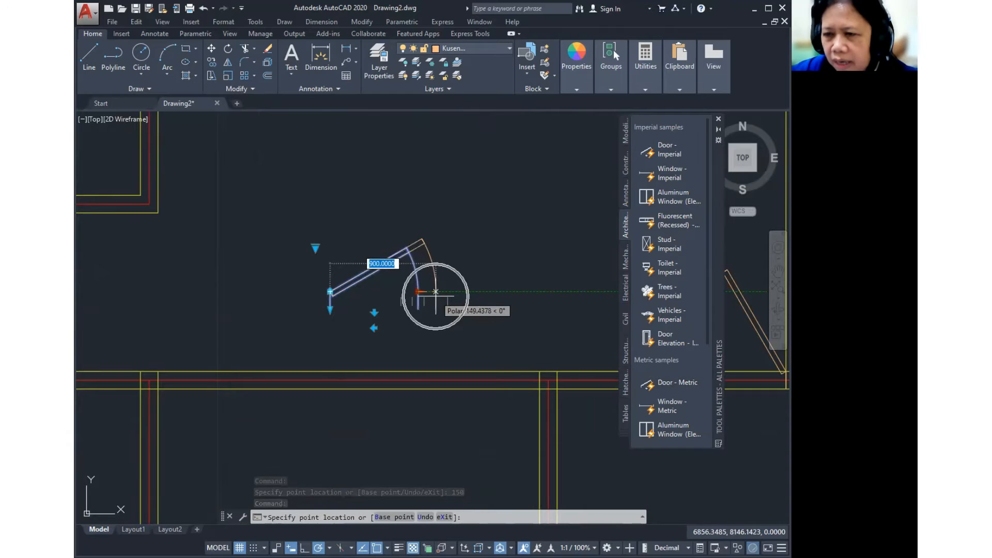
left_click(437, 291)
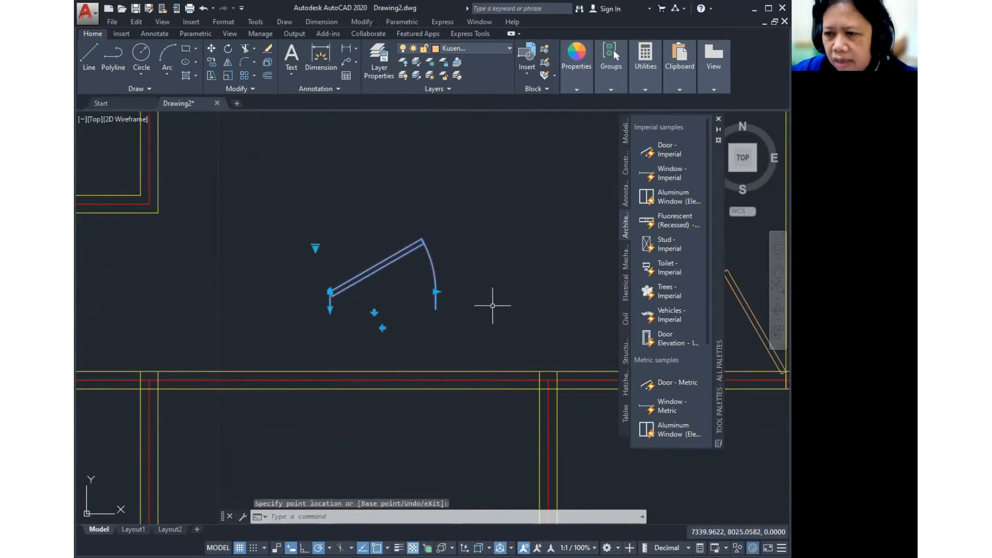
left_click(315, 247)
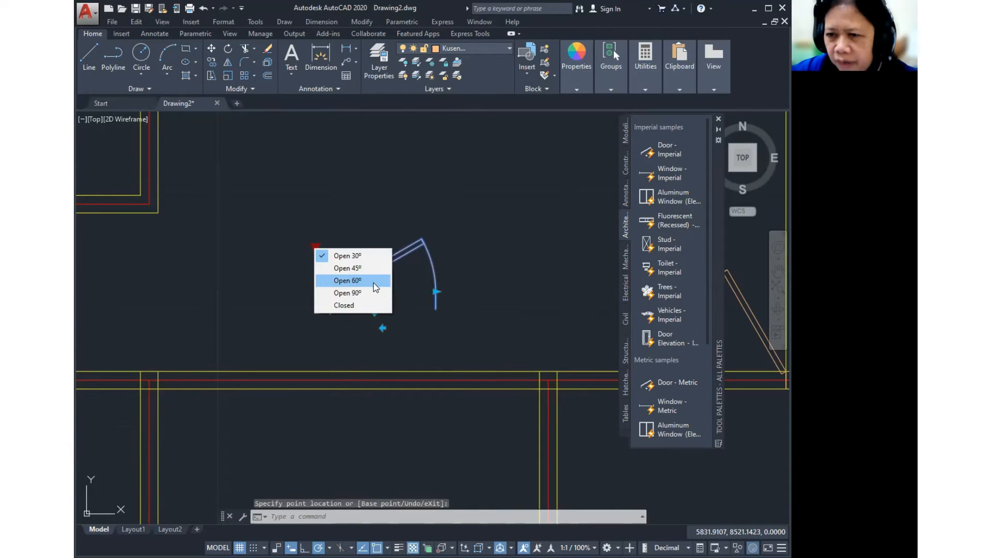
left_click(352, 280)
scroll(437, 364, "down", 3)
scroll(435, 362, "up", 2)
key("Escape")
middle_click_drag(397, 338, 468, 322)
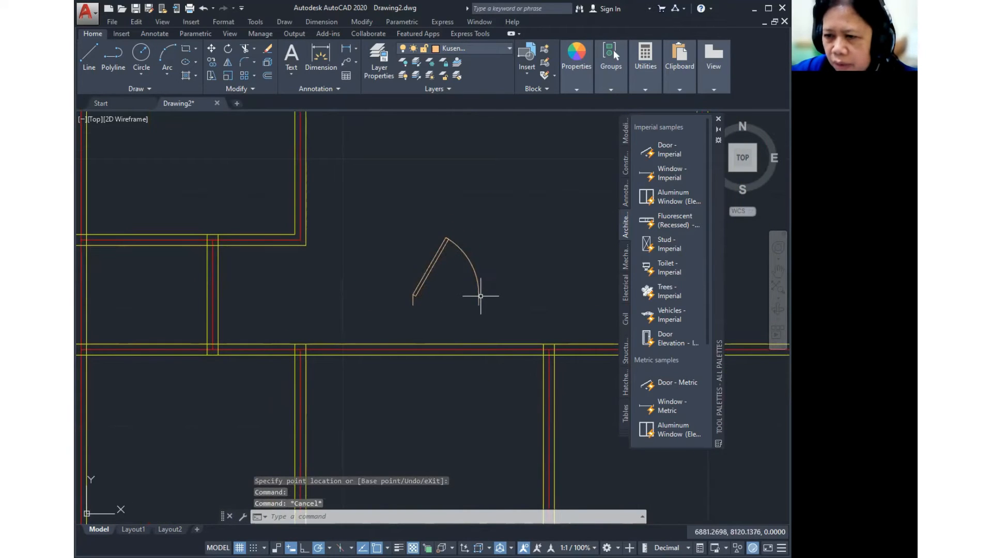
- Flip the new door block vertically so its leaf swings downward
left_click(478, 294)
key("ctrl")
left_click(445, 316)
middle_click_drag(436, 320, 466, 302)
key("Escape")
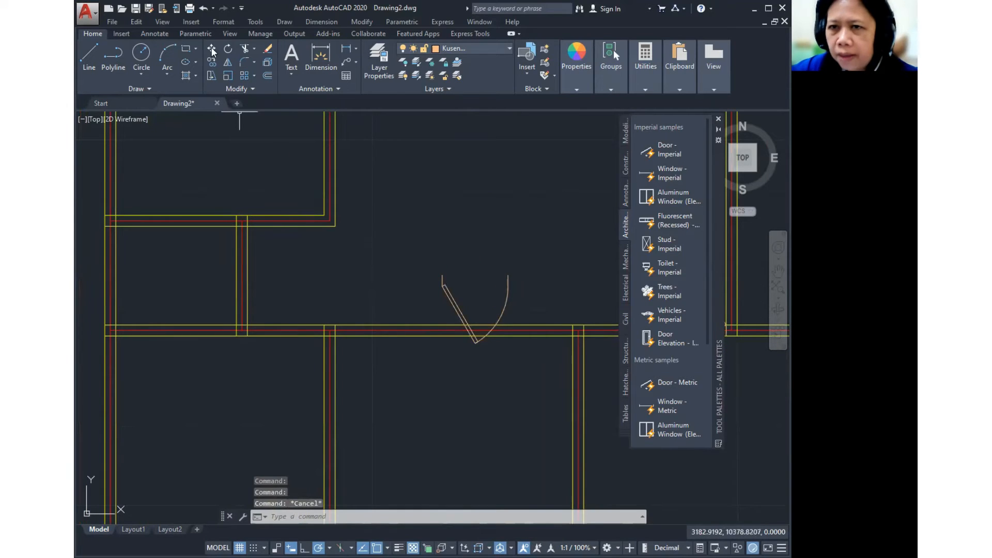
- Move the flipped door by its hinge endpoint to the corner right of the lower rooms' dividing wall, in the middle horizontal wall
left_click(353, 23)
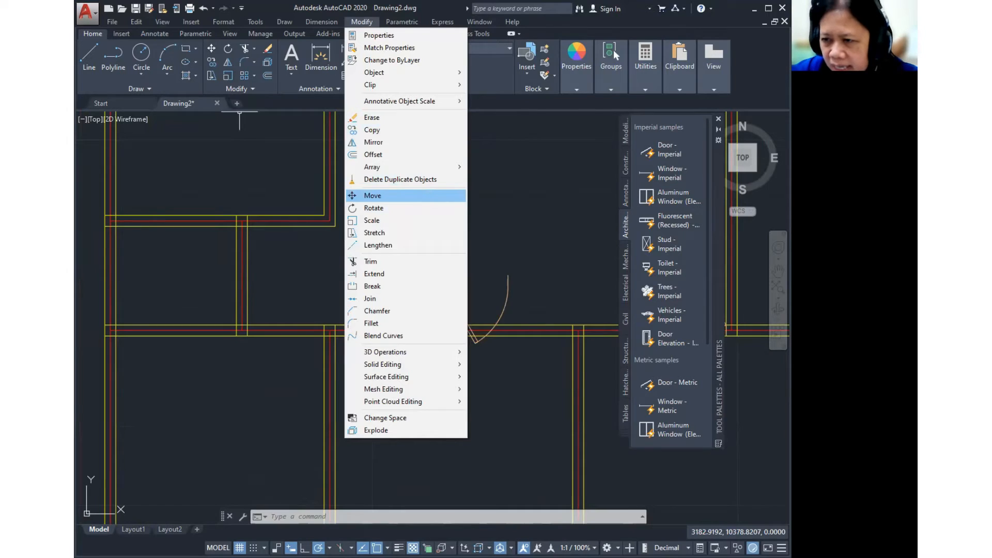
left_click(372, 195)
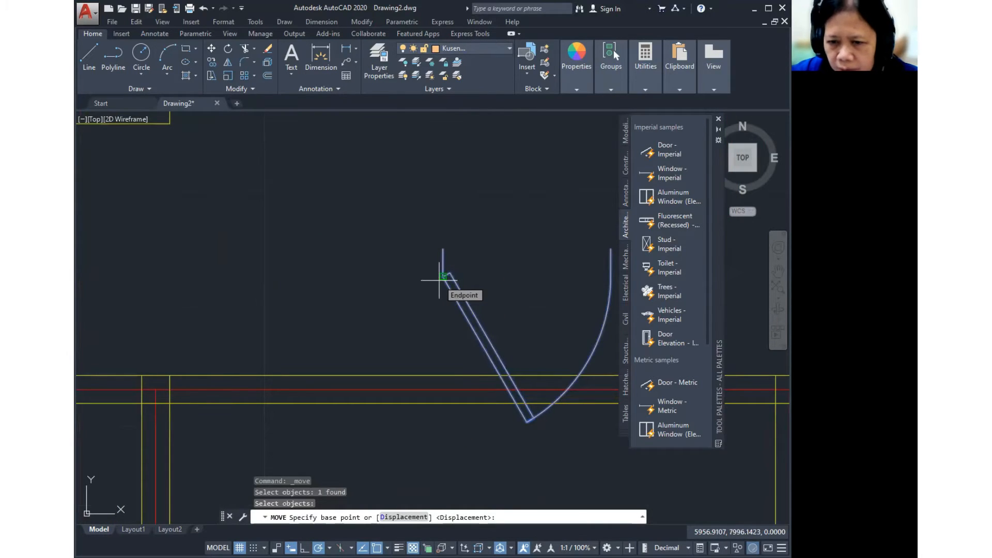
left_click(439, 279)
scroll(356, 395, "down", 3)
scroll(434, 344, "up", 2)
left_click(437, 310)
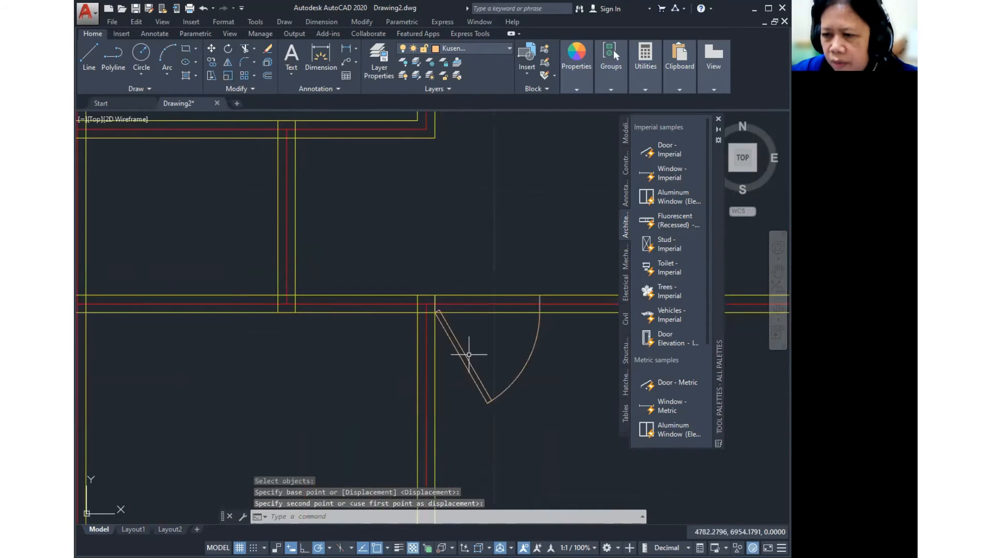
- Copy the downward-swinging door into the open space above the middle horizontal wall
left_click(467, 351)
middle_click_drag(468, 350, 409, 379)
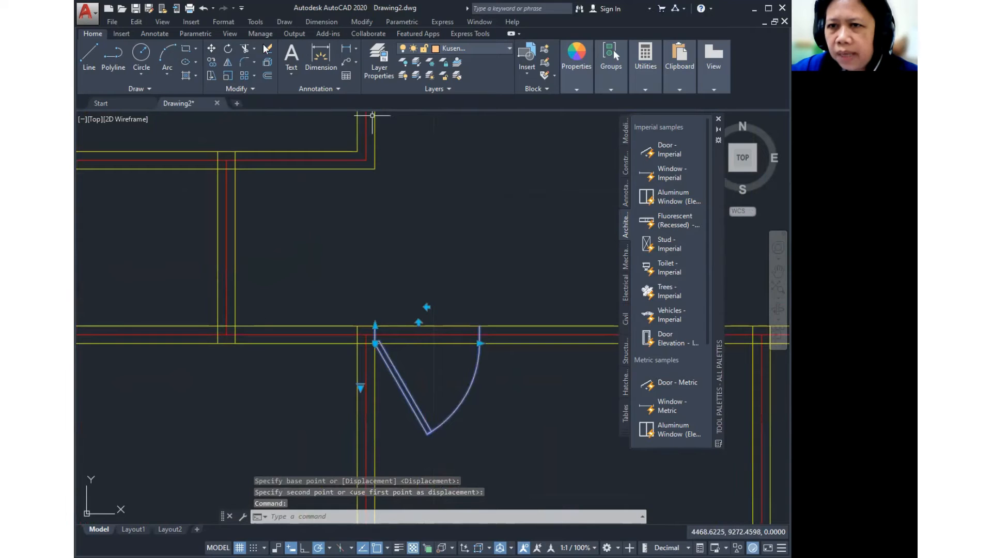
left_click(360, 22)
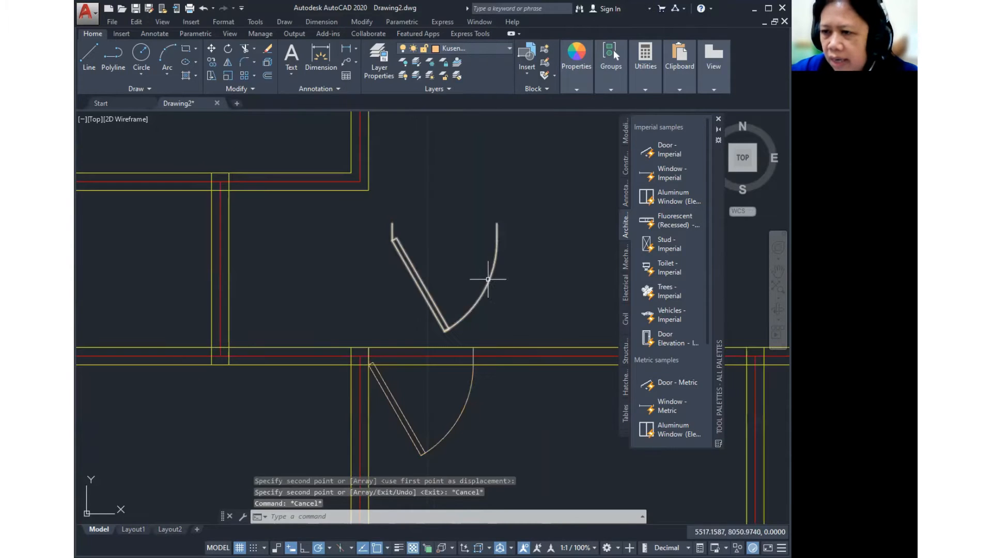
- Flip the copied door both vertically and horizontally so it swings upward with its hinge on the right
left_click(487, 280)
left_click(435, 219)
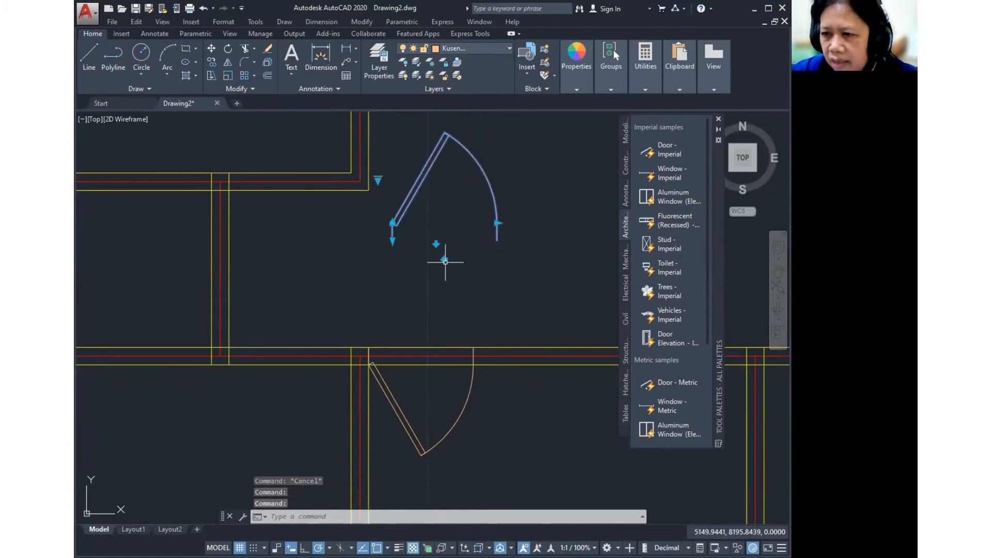
left_click(444, 260)
middle_click_drag(458, 291, 458, 311)
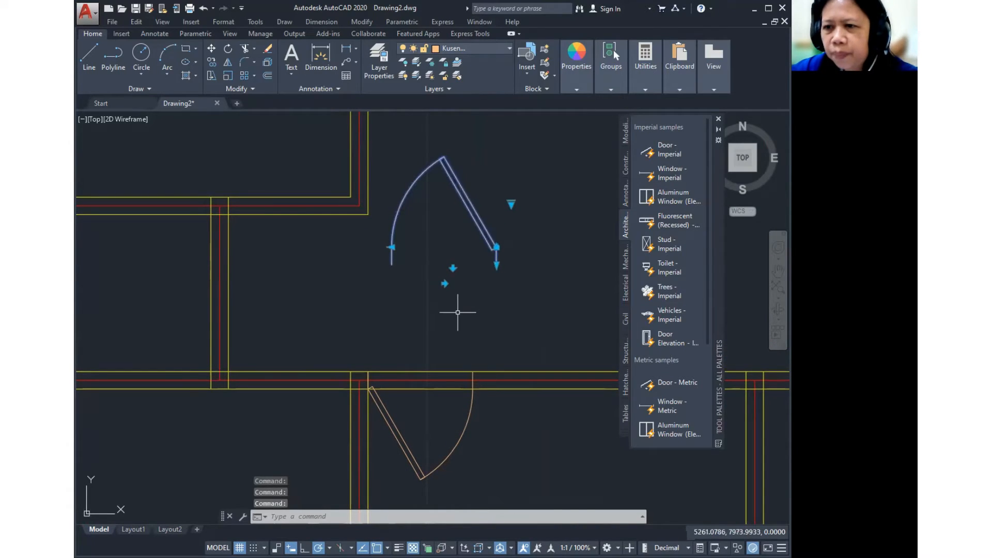
key("Escape")
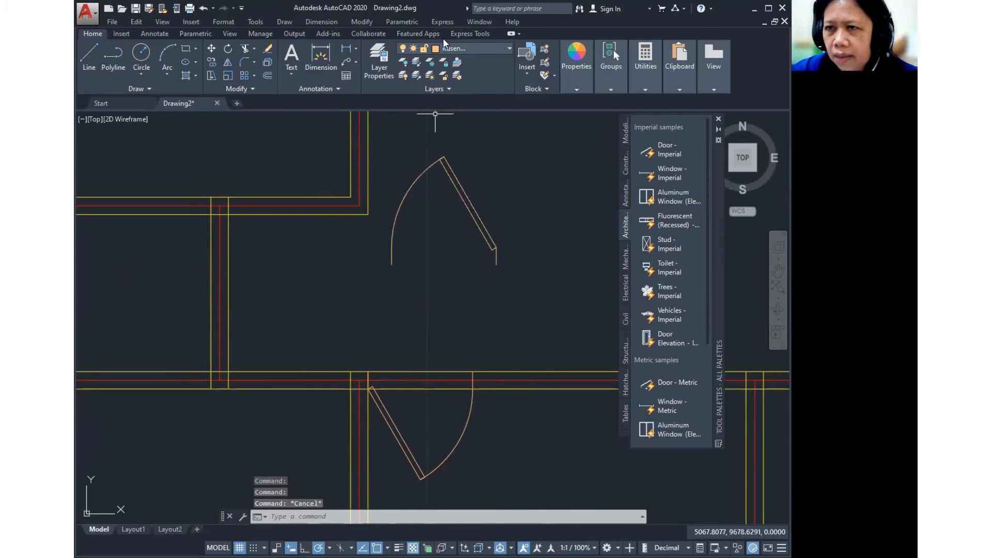
- Move the upward-swinging copy into the bottom wall of the upper-left room, with its hinge at the room's inner right corner
left_click(362, 22)
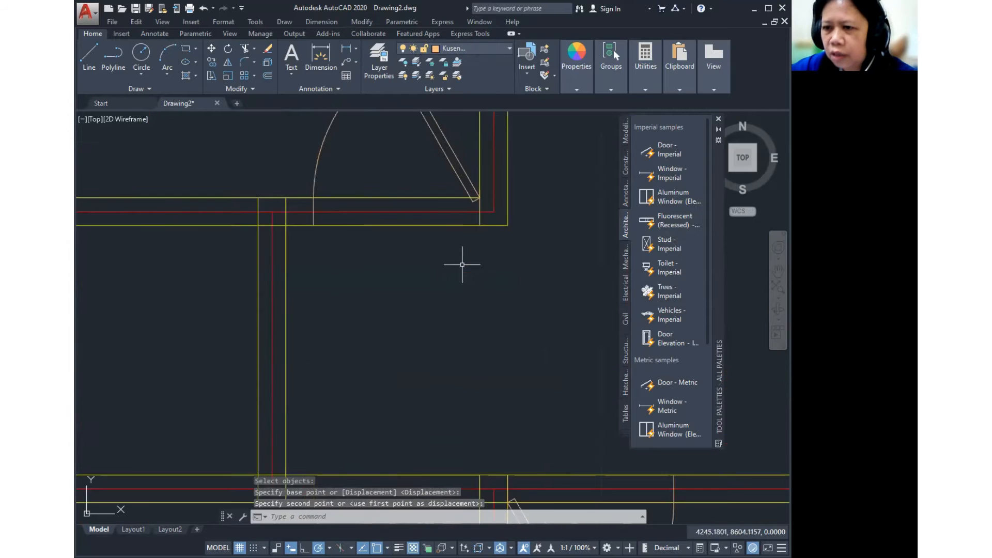
scroll(461, 264, "down", 4)
middle_click_drag(476, 286, 416, 272)
scroll(416, 271, "up", 2)
middle_click_drag(463, 347, 455, 309)
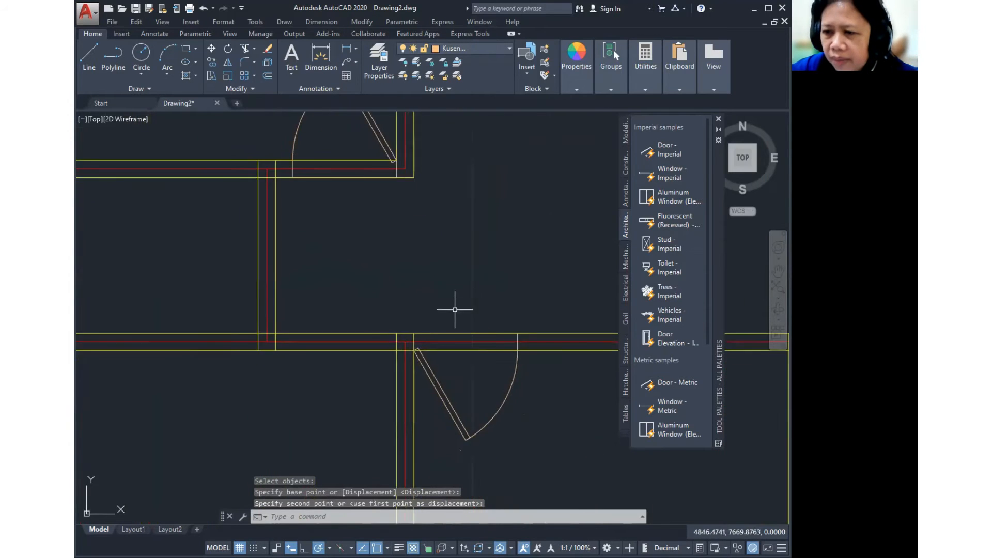
scroll(455, 309, "down", 2)
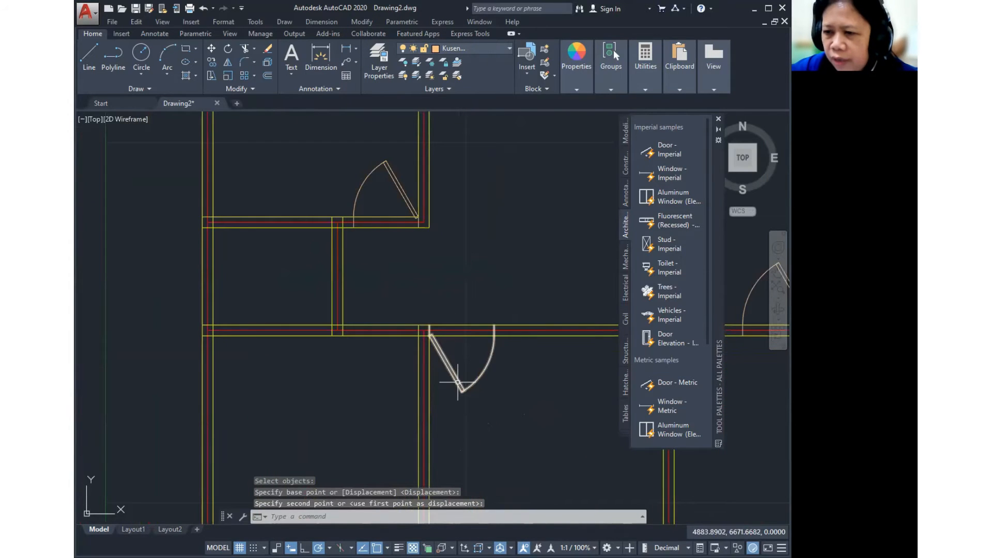
- Copy the upper-left room's door into the open space to its right and flip the copy to swing downward
left_click(363, 22)
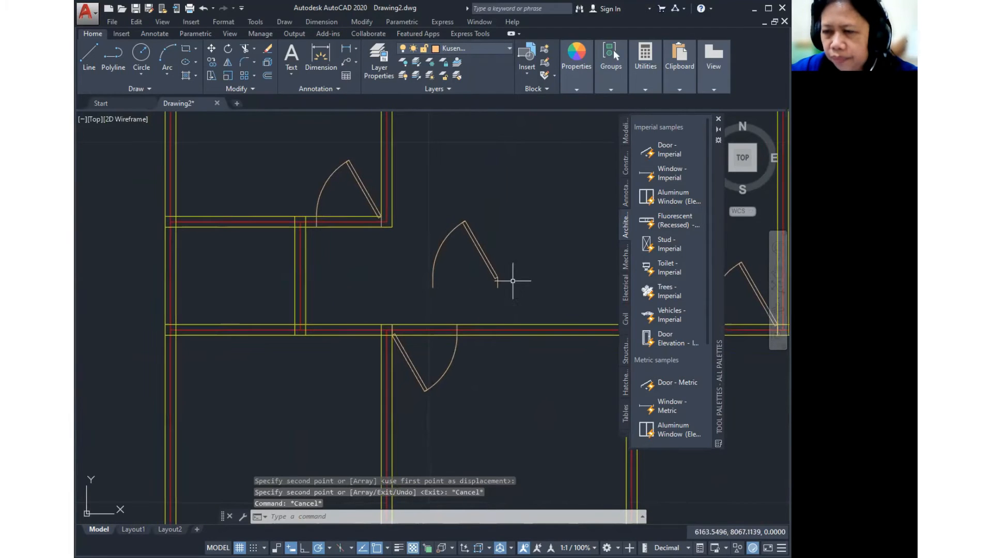
left_click(487, 262)
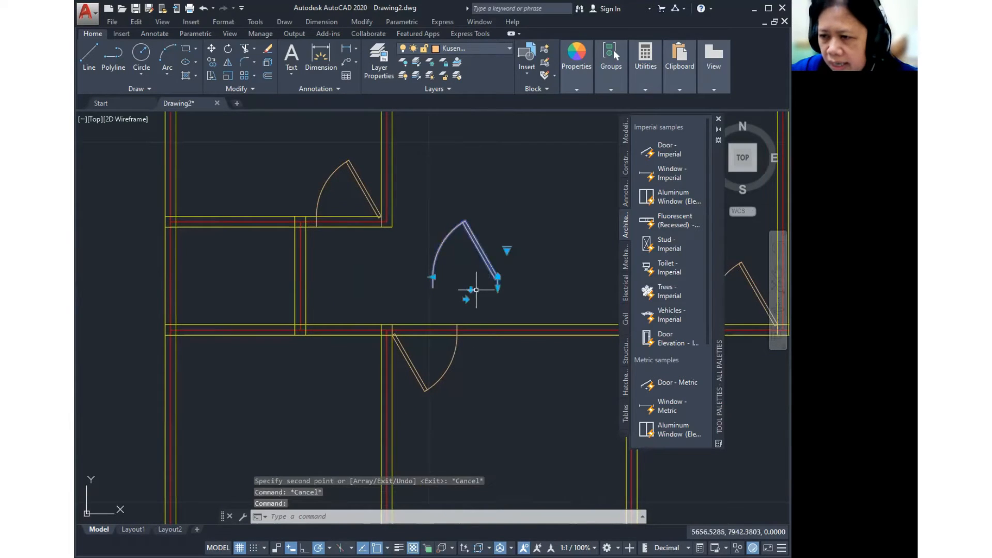
left_click(470, 290)
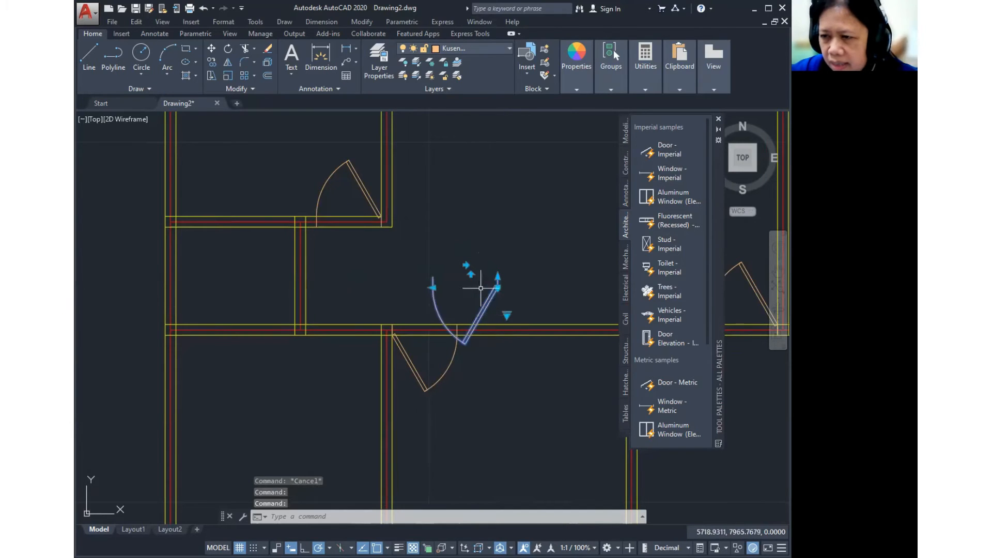
middle_click_drag(500, 254, 453, 227)
key("Escape")
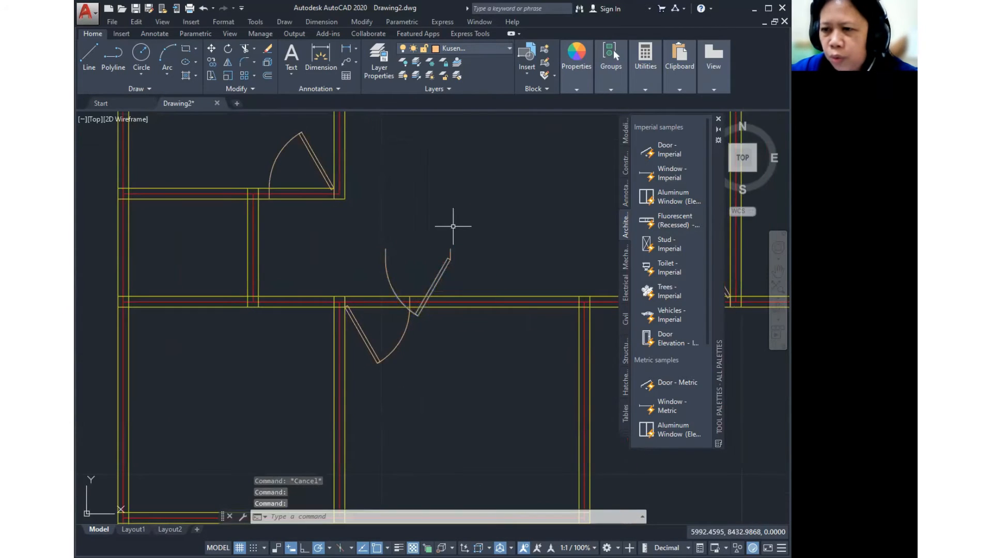
- Move the downward-swinging copy into the middle horizontal wall, with its hinge at the corner left of the lower rooms' dividing wall
left_click(356, 22)
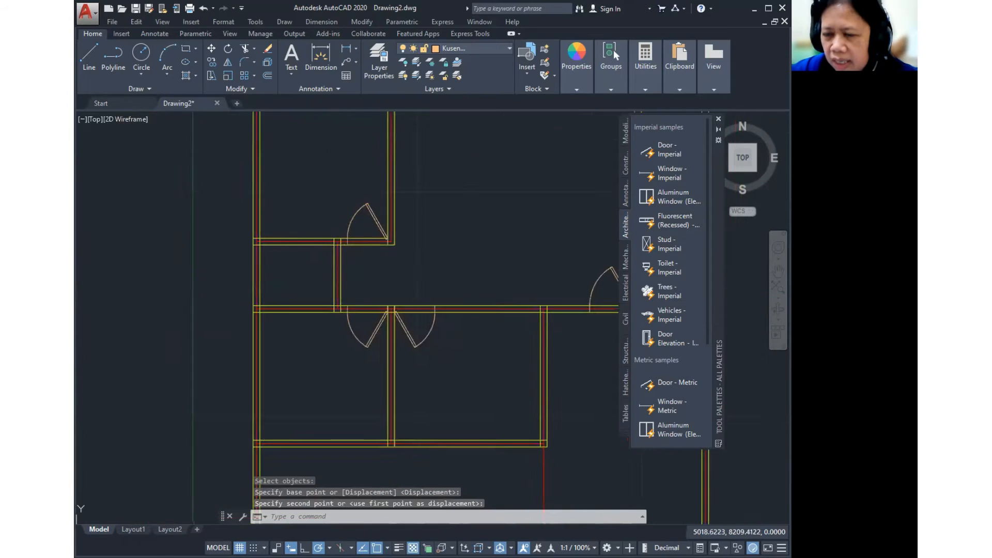
- Copy the door at the large room's lower-right corner into the open space near that room's upper-right corner
scroll(421, 266, "down", 3)
scroll(388, 328, "up", 4)
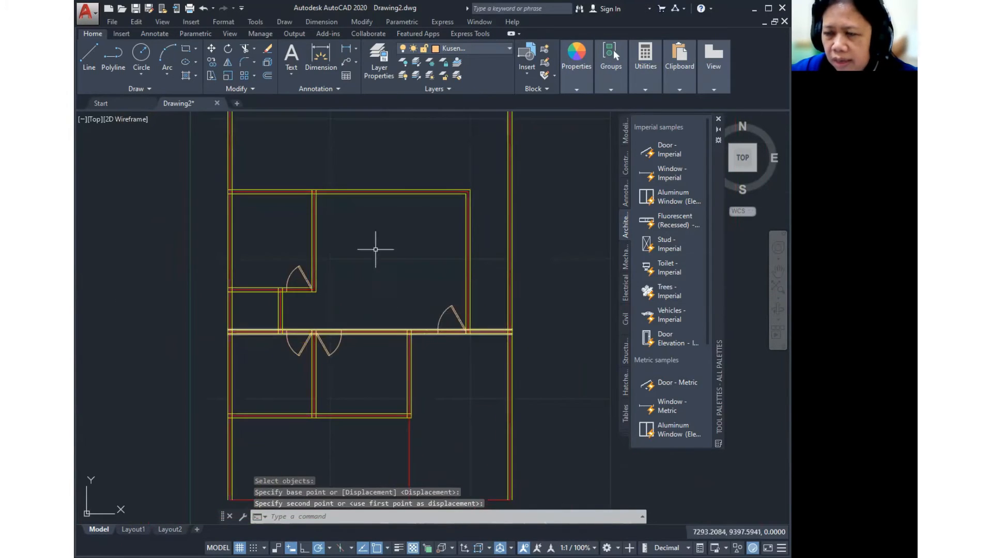
left_click(453, 195)
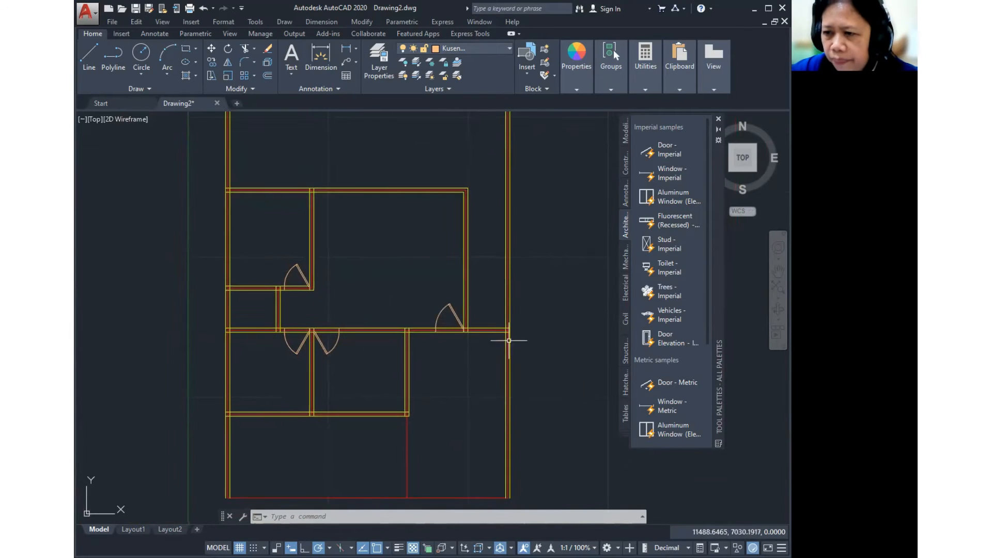
left_click(354, 23)
left_click(377, 136)
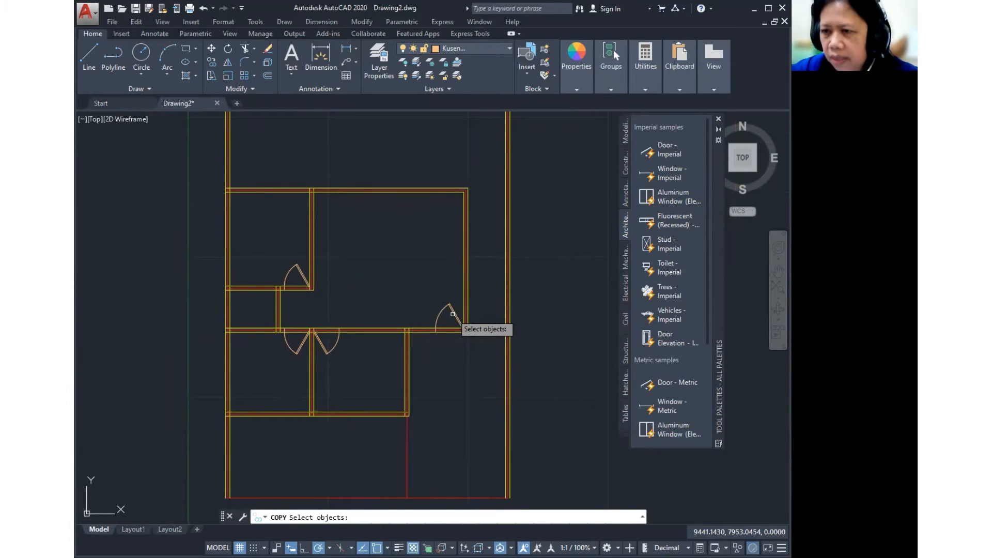
scroll(453, 313, "up", 5)
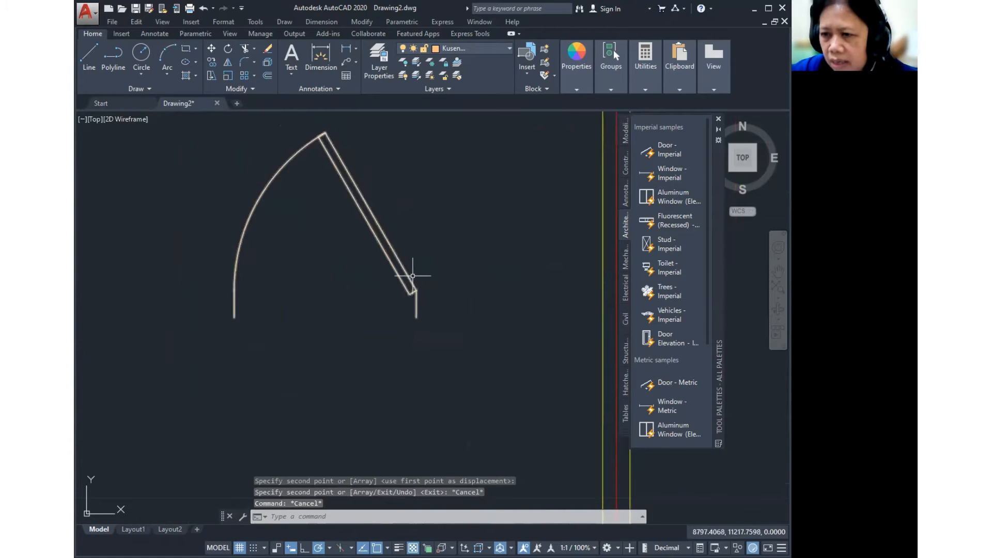
- Flip the copied door to swing downward and move it into the large room's top wall, hinge at the inner right corner
left_click(413, 275)
left_click(342, 326)
scroll(420, 283, "down", 3)
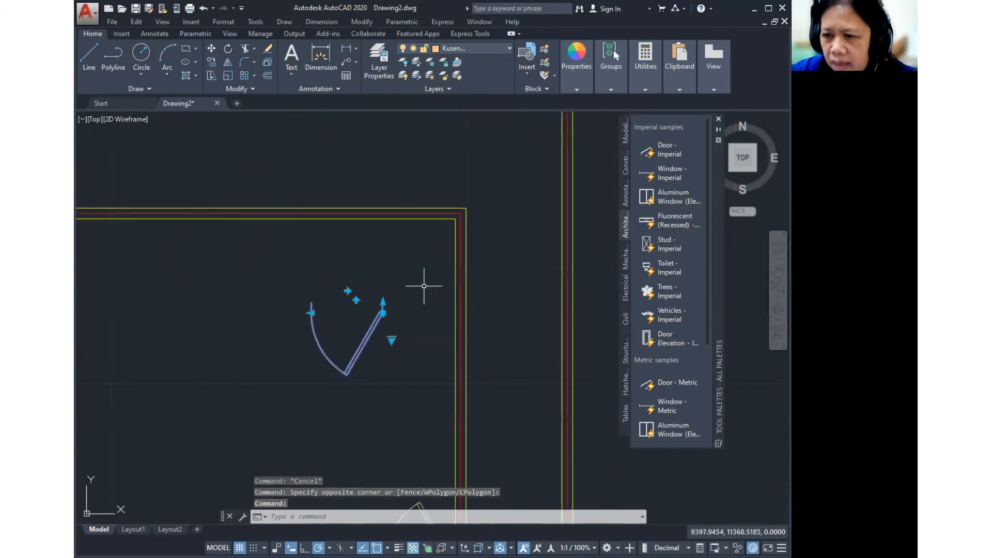
left_click(364, 22)
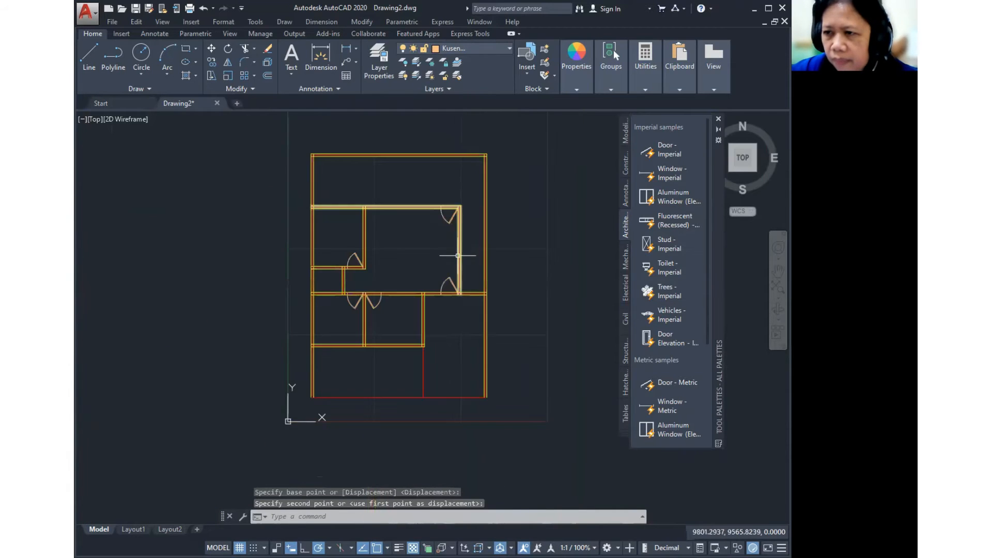
- Insert a Door - Metric block below the upper-left room's door and set its wall thickness to match the 150-wide walls
middle_click_drag(458, 256, 451, 333)
scroll(484, 270, "up", 4)
middle_click_drag(471, 268, 448, 305)
scroll(448, 305, "up", 2)
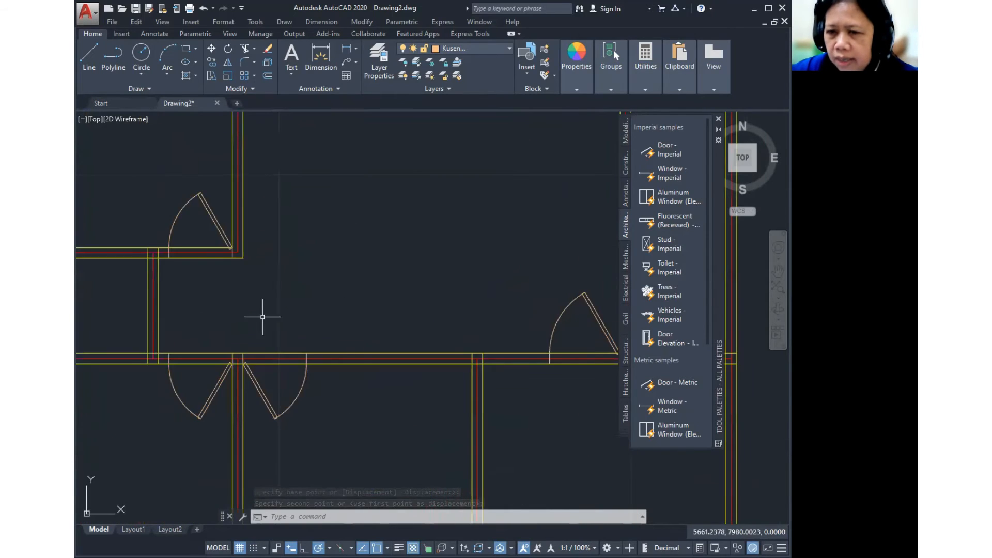
middle_click_drag(207, 306, 351, 283)
scroll(352, 283, "down", 4)
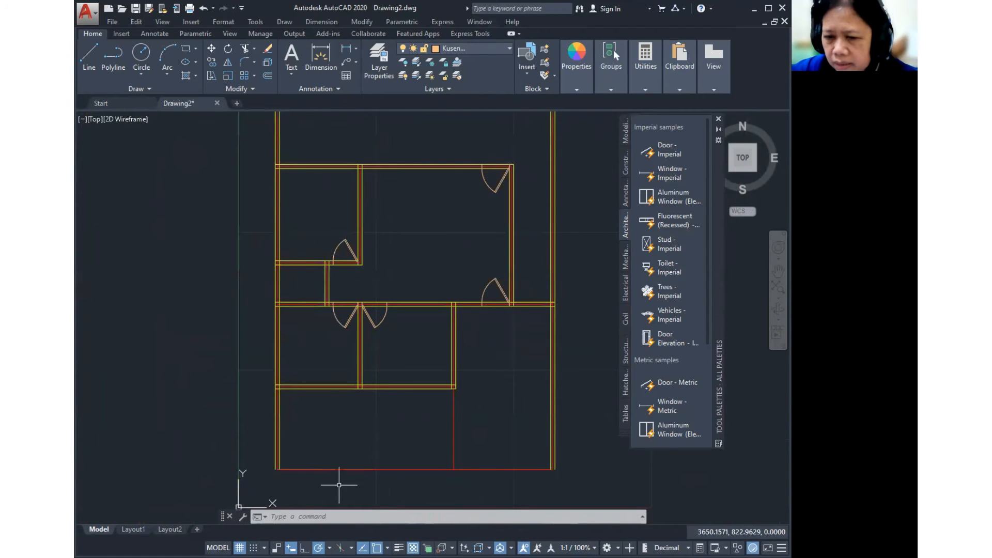
scroll(268, 336, "up", 2)
scroll(332, 310, "up", 2)
middle_click_drag(332, 310, 290, 312)
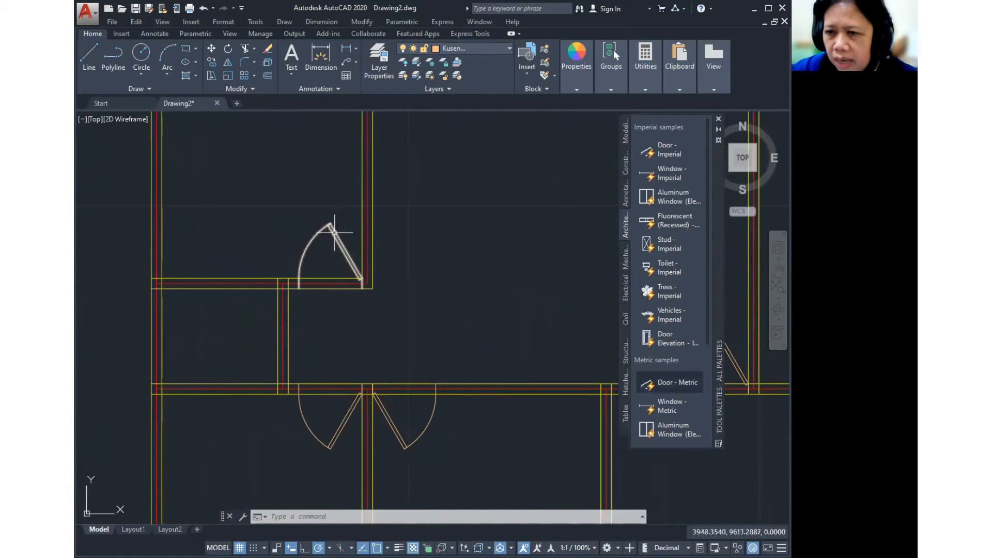
left_click(679, 383)
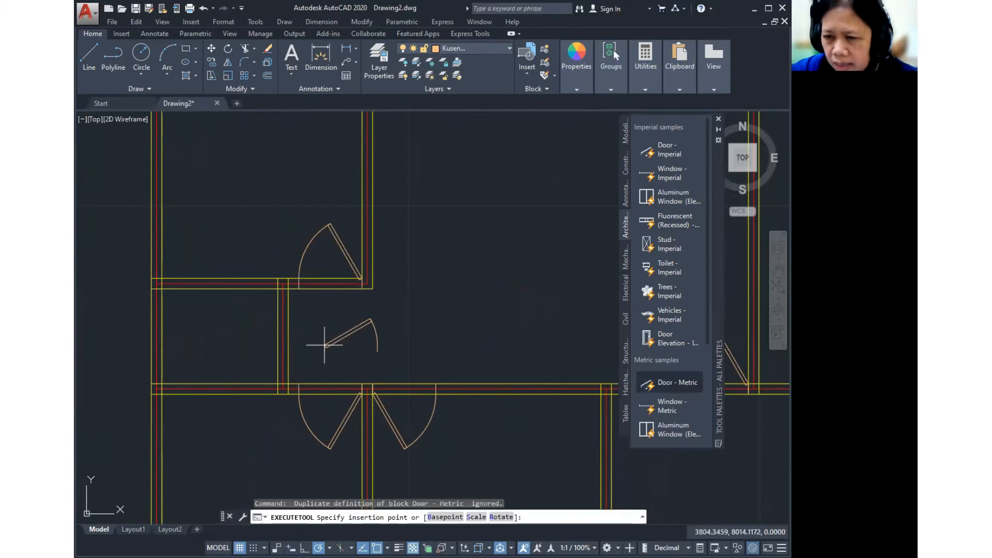
scroll(341, 335, "up", 3)
left_click(341, 334)
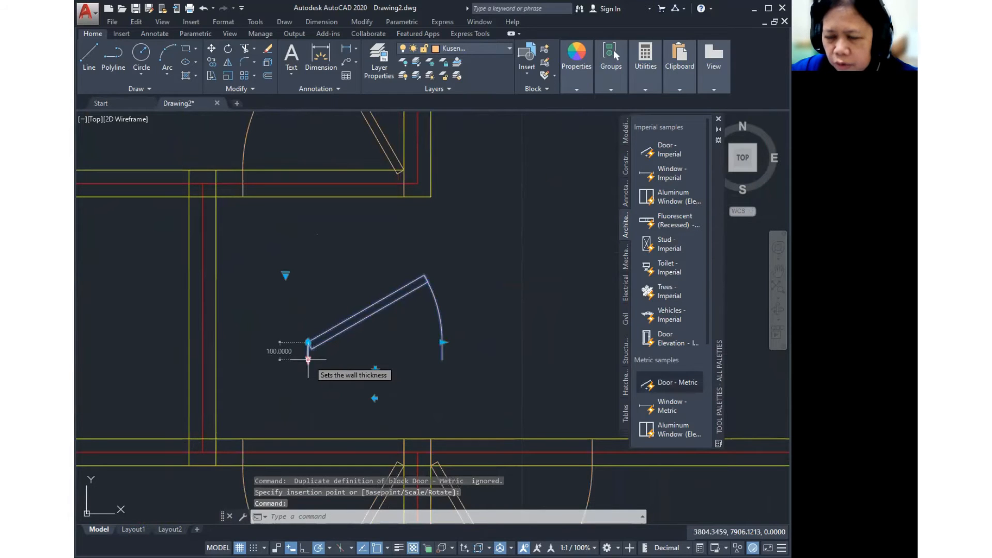
left_click(308, 359)
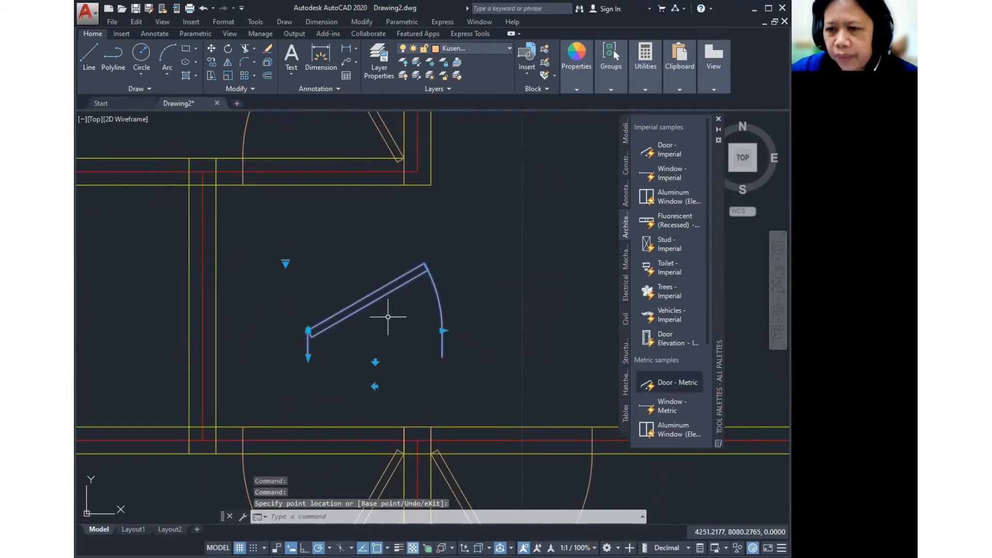
- Rotate the new door 90° counterclockwise and widen its opening angle to match the other doors
left_click(369, 23)
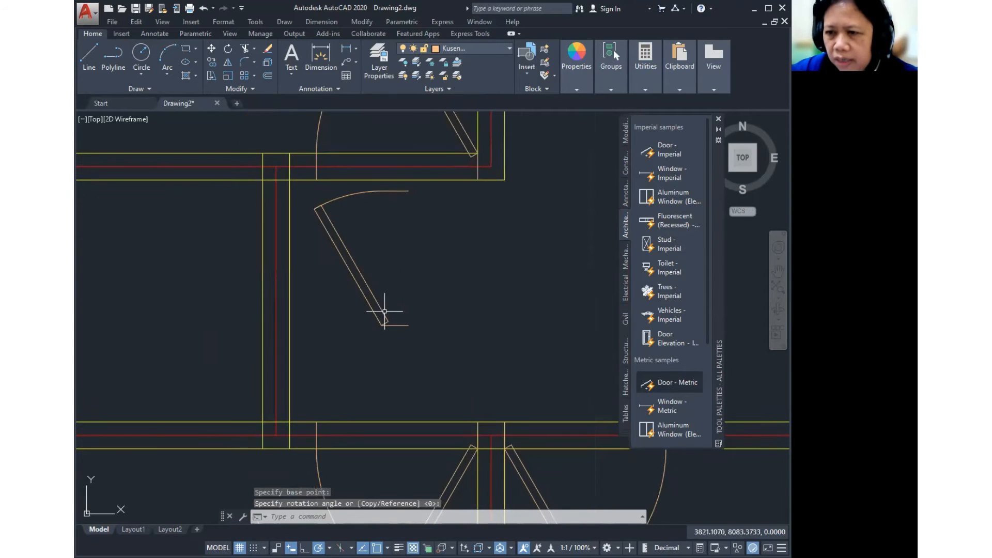
left_click(384, 310)
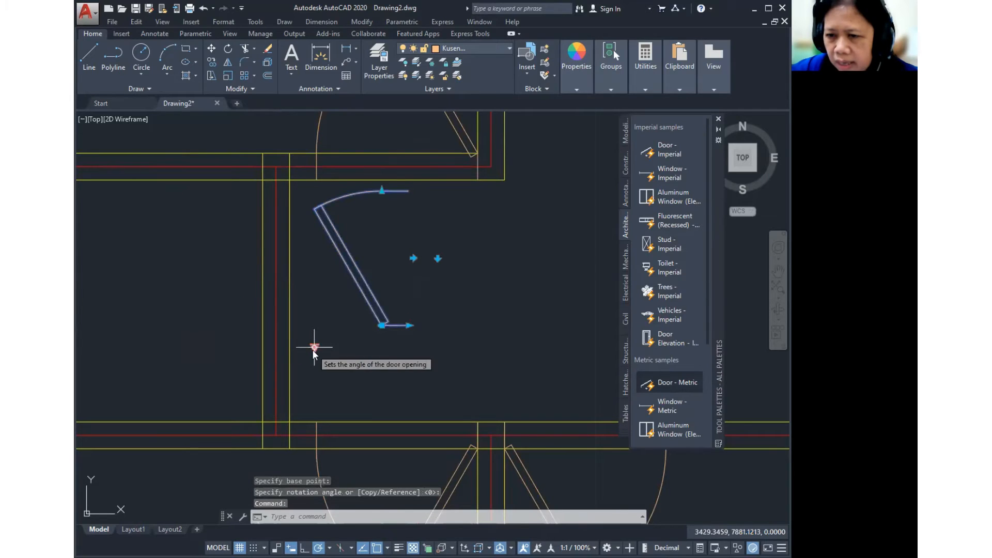
left_click(314, 347)
left_click(339, 383)
scroll(395, 403, "down", 2)
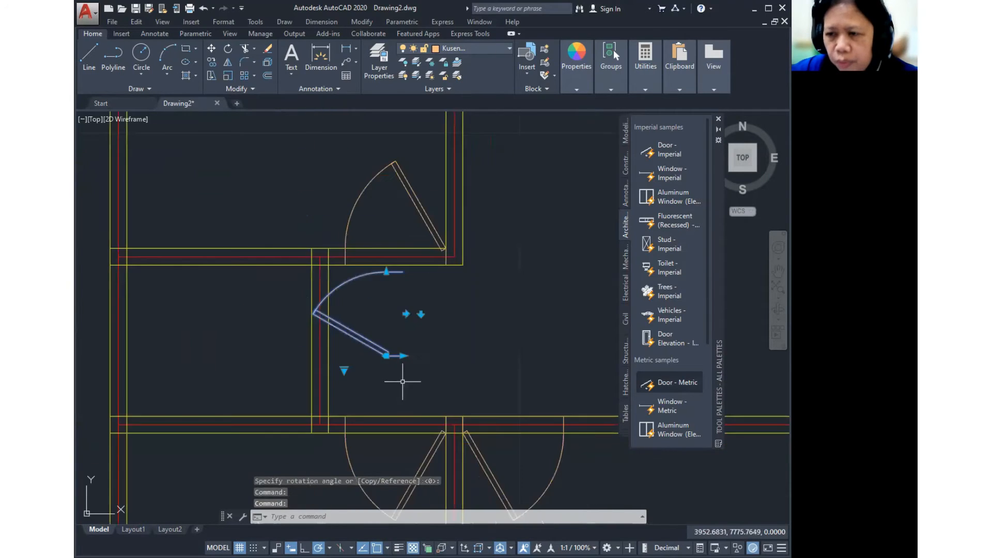
scroll(394, 370, "up", 2)
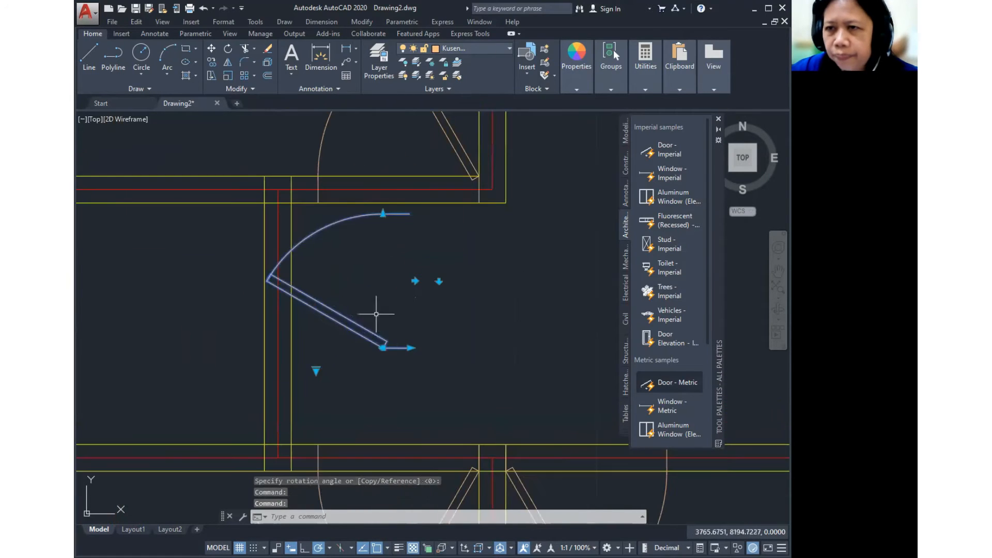
- Move the rotated door into the small left room's right wall, with its hinge at the wall's lower end
left_click(371, 24)
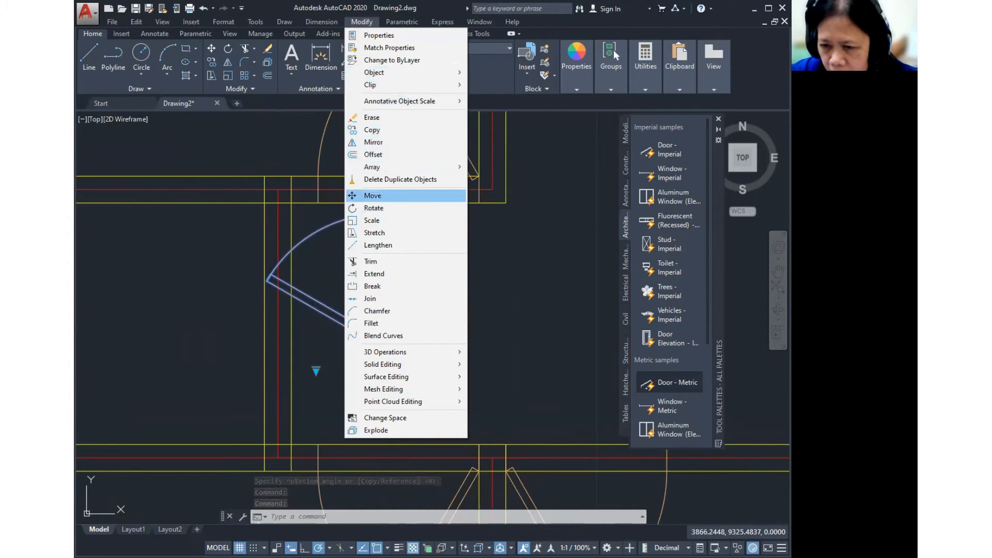
left_click(372, 195)
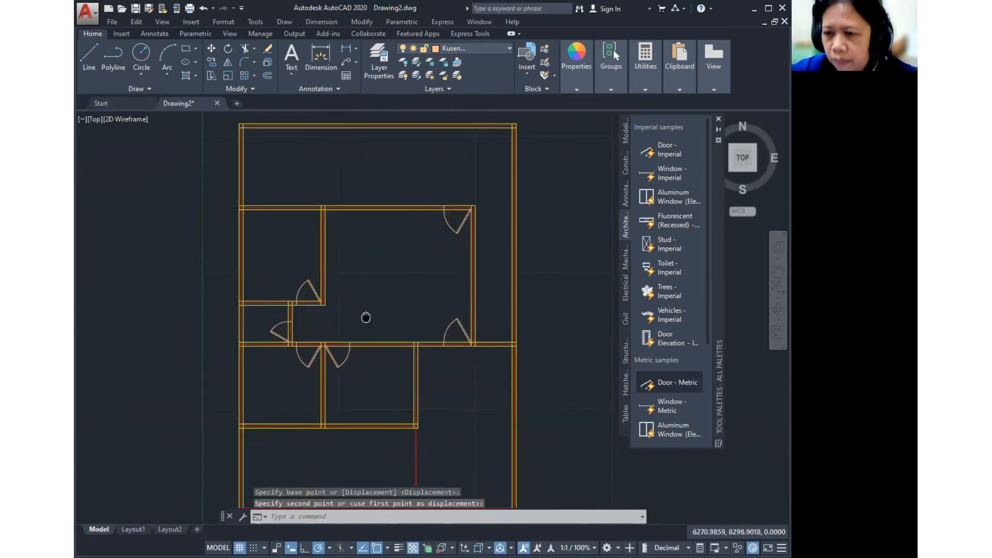
middle_click_drag(365, 315, 387, 287)
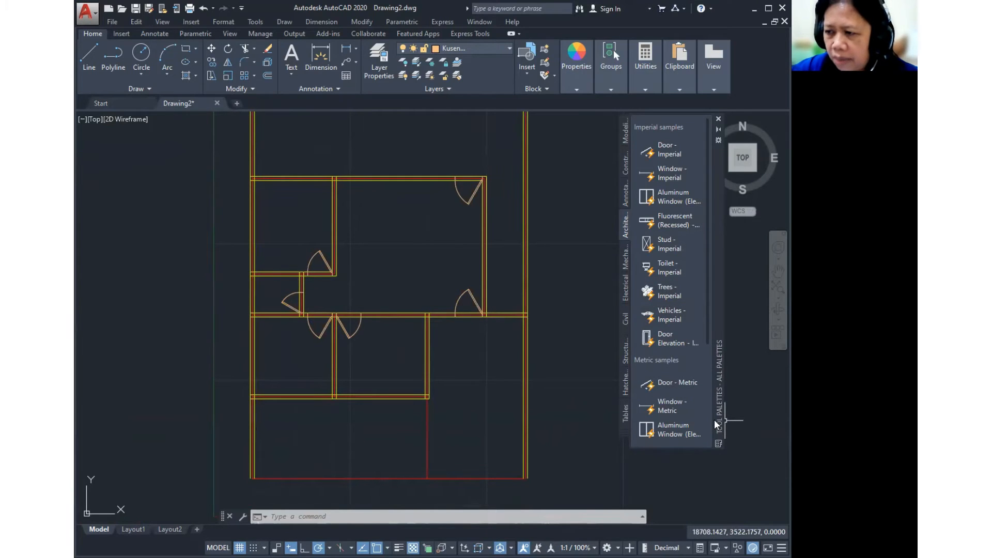
key("ctrl")
key("ctrl")
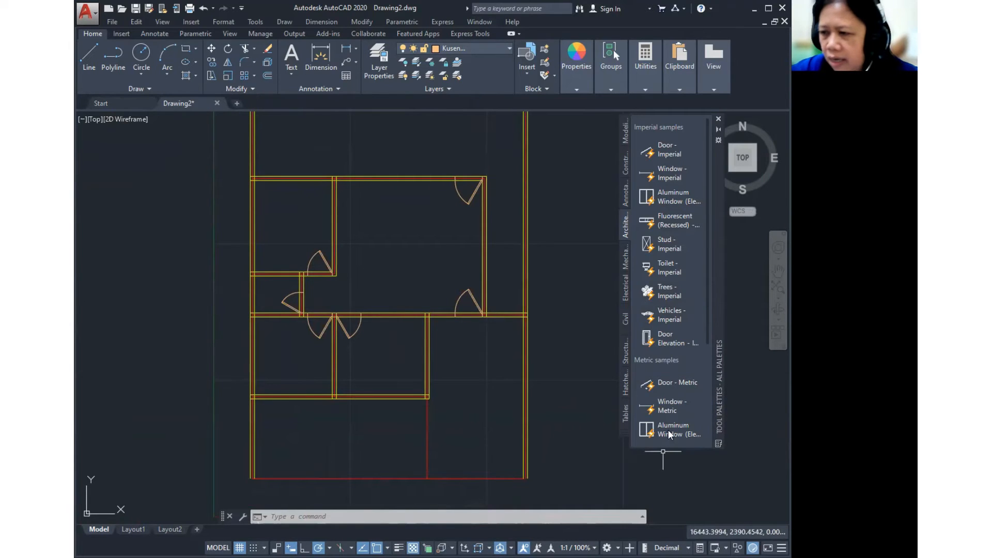
key("ctrl")
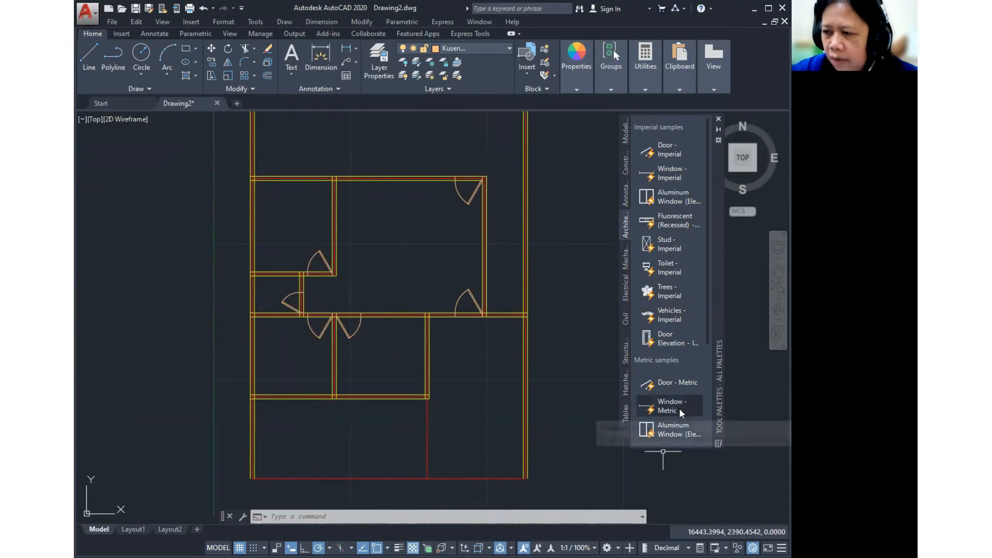
key("ctrl")
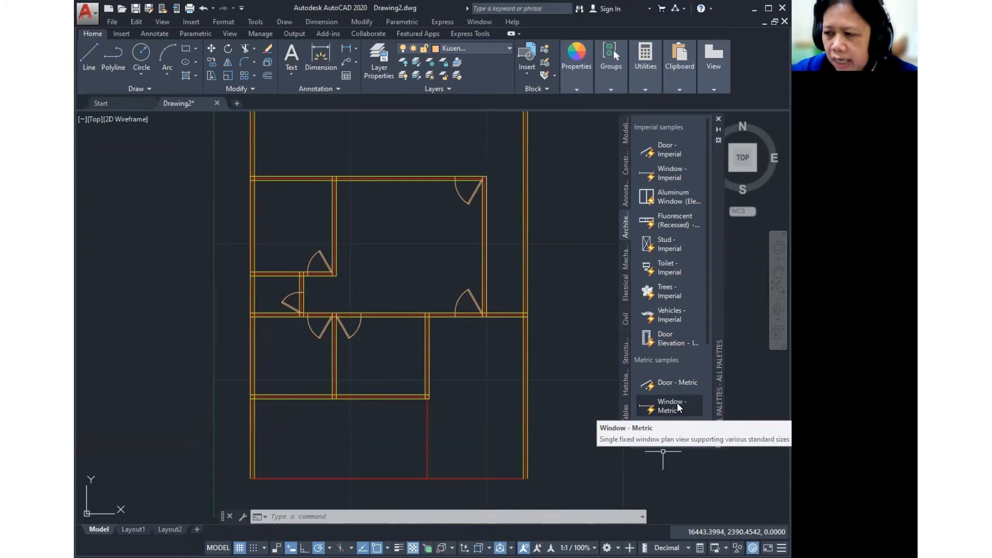
- Insert a Window - Metric block in the open space of the lower room right of the dividing wall
left_click(669, 405)
scroll(433, 328, "up", 4)
scroll(529, 318, "up", 2)
scroll(516, 323, "down", 4)
scroll(443, 388, "up", 2)
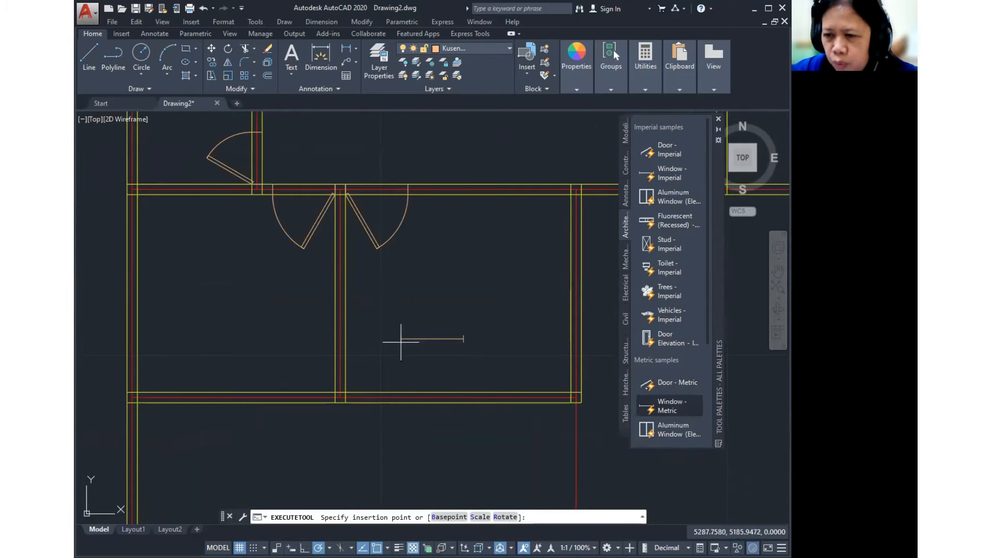
scroll(438, 362, "up", 4)
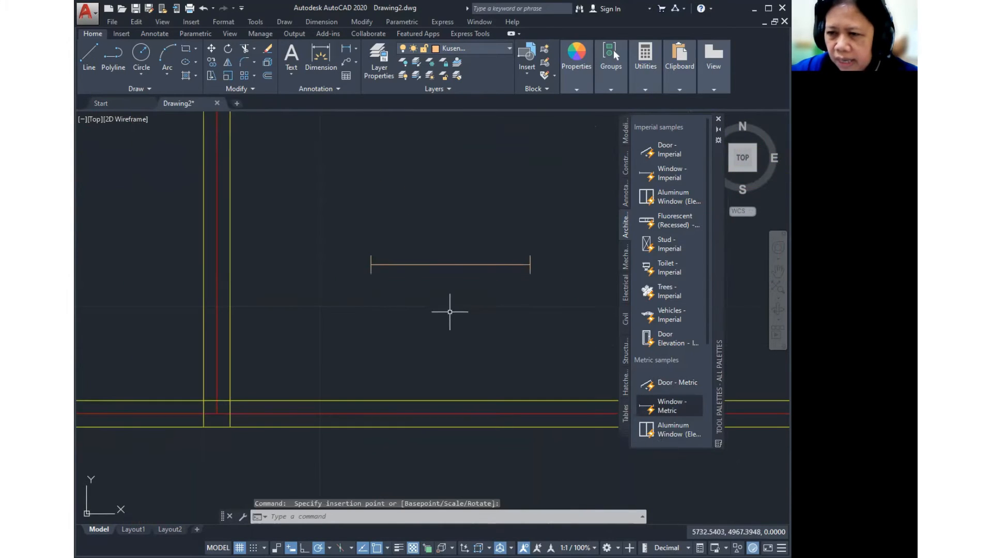
- Match the window's thickness to the 150-wide walls and move it into the lower room's bottom wall, starting at the dividing wall
left_click(434, 282)
left_click(441, 263)
key("ctrl")
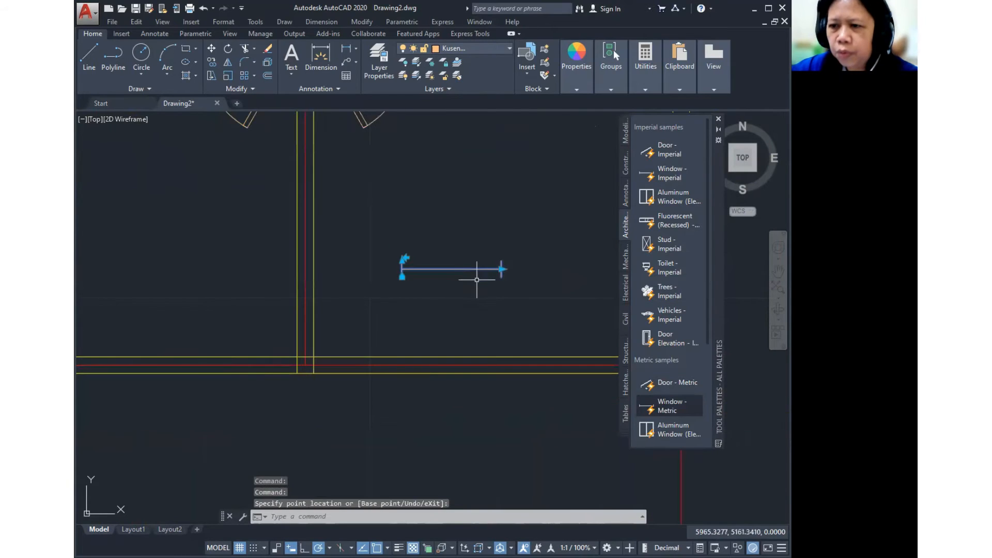
key("Escape")
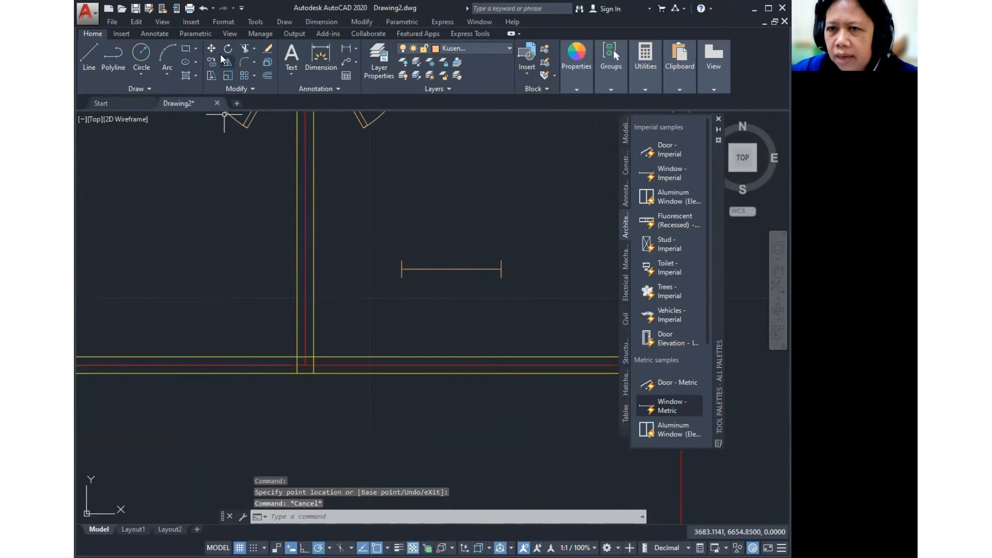
key("alt+m")
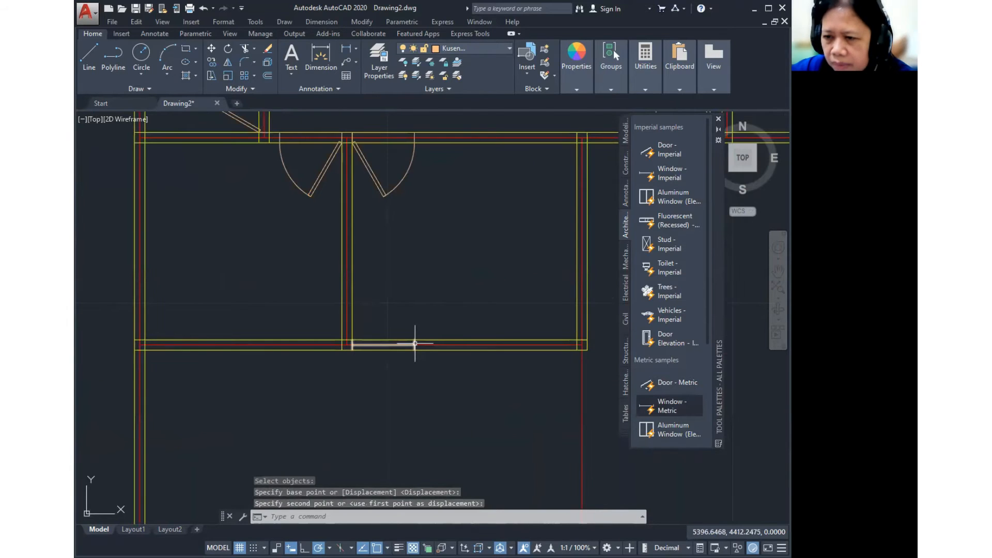
- Copy the window into the lower-left room's bottom wall, both upper rooms' top walls, and the middle wall beside the lower-right door
left_click(414, 344)
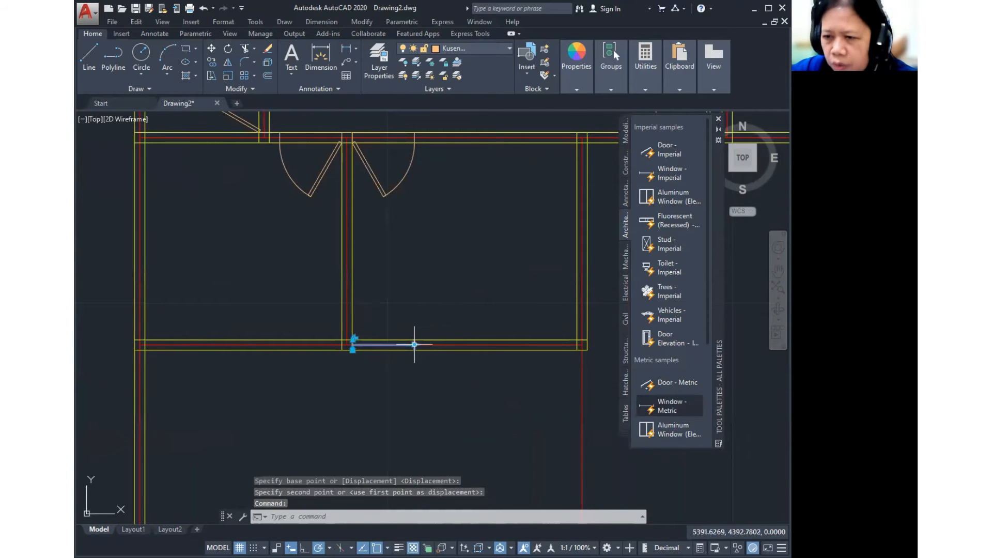
left_click(361, 21)
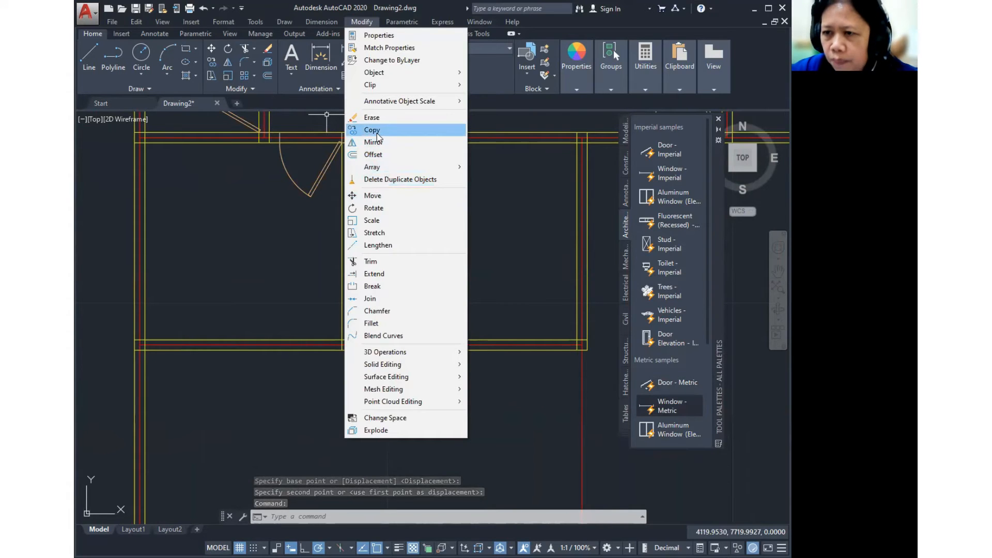
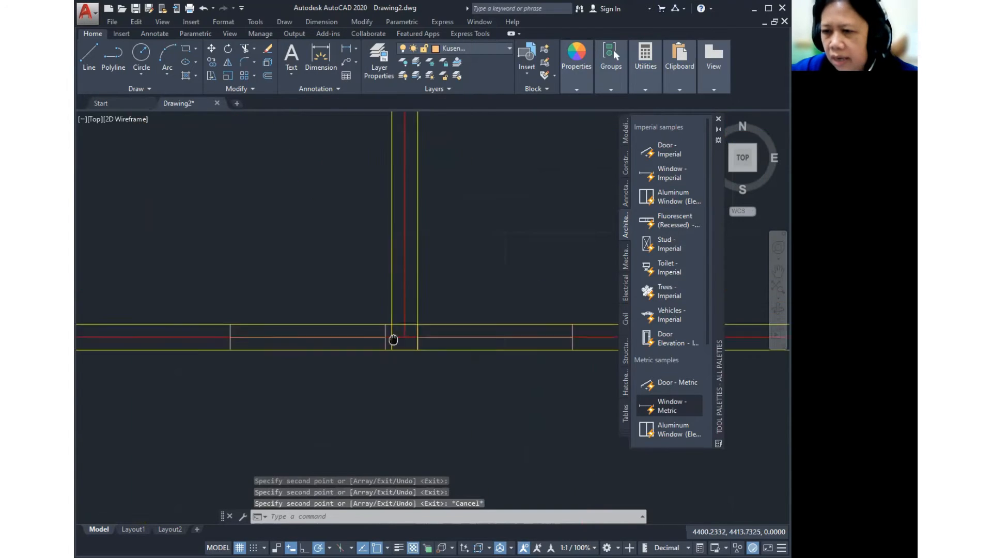
- Move the window copy in the lower-left room's bottom wall so its right end meets the dividing wall's face
middle_click_drag(392, 338, 358, 369)
scroll(357, 368, "up", 2)
left_click(348, 357)
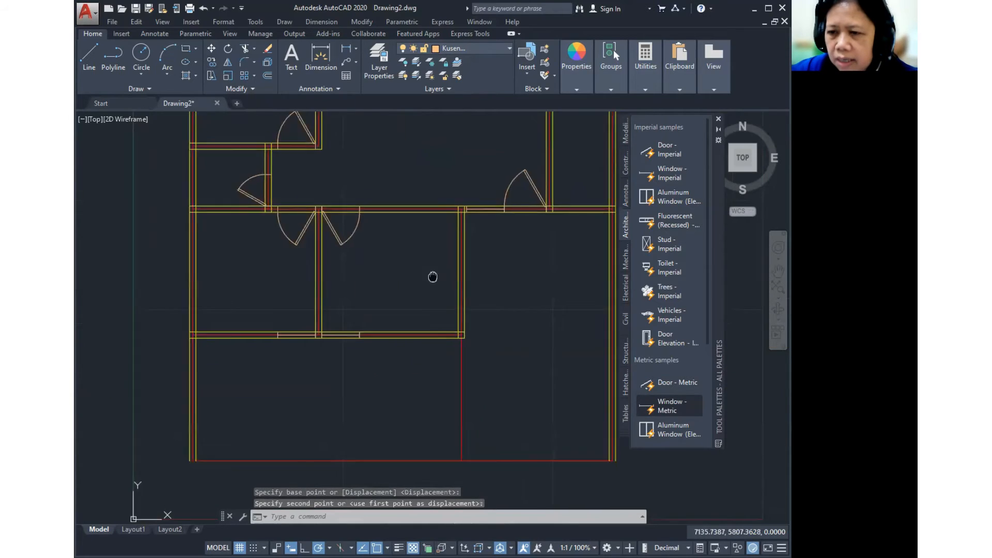
- Examine the placement of doors and windows across the whole floor plan
scroll(379, 332, "down", 4)
middle_click_drag(432, 276, 350, 312)
scroll(336, 316, "up", 2)
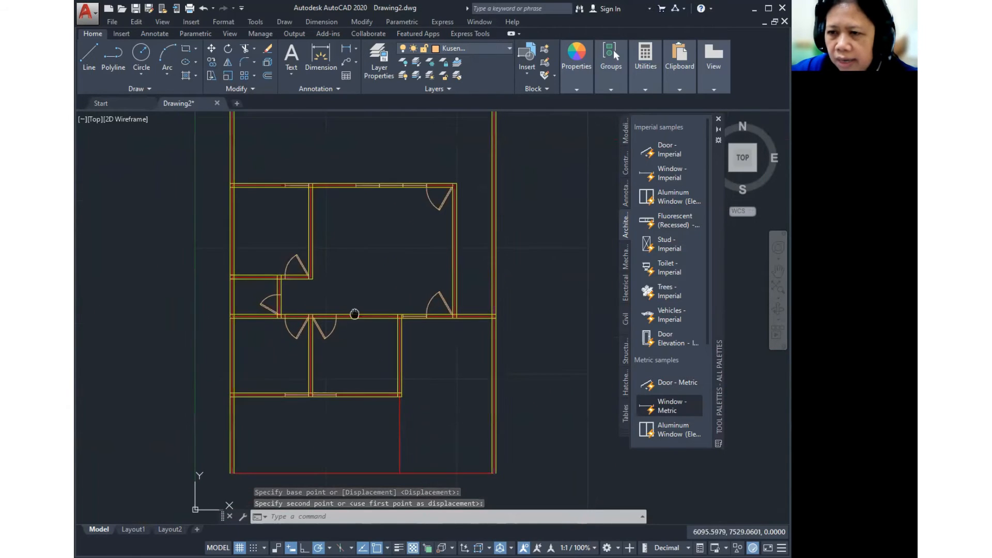
middle_click_drag(407, 199, 394, 204)
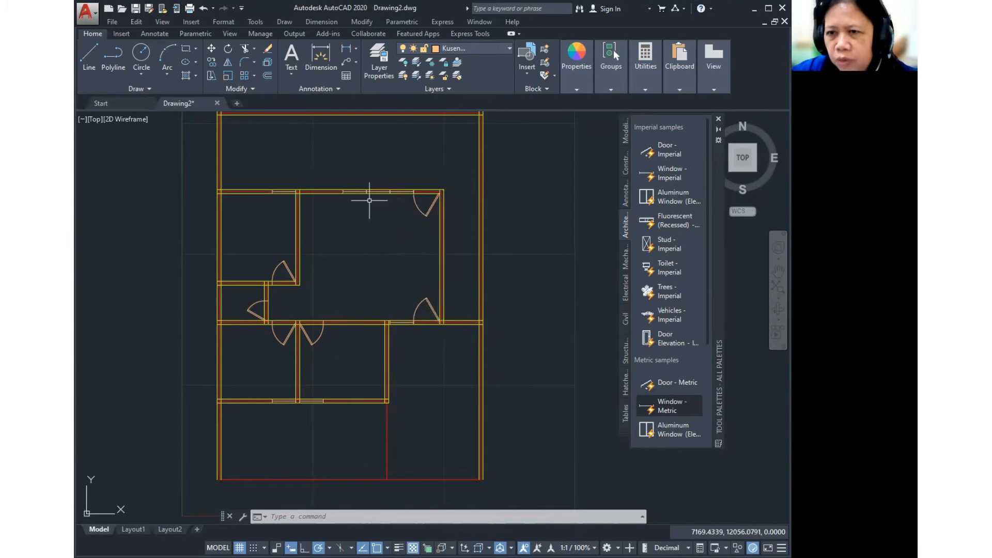
scroll(420, 243, "down", 2)
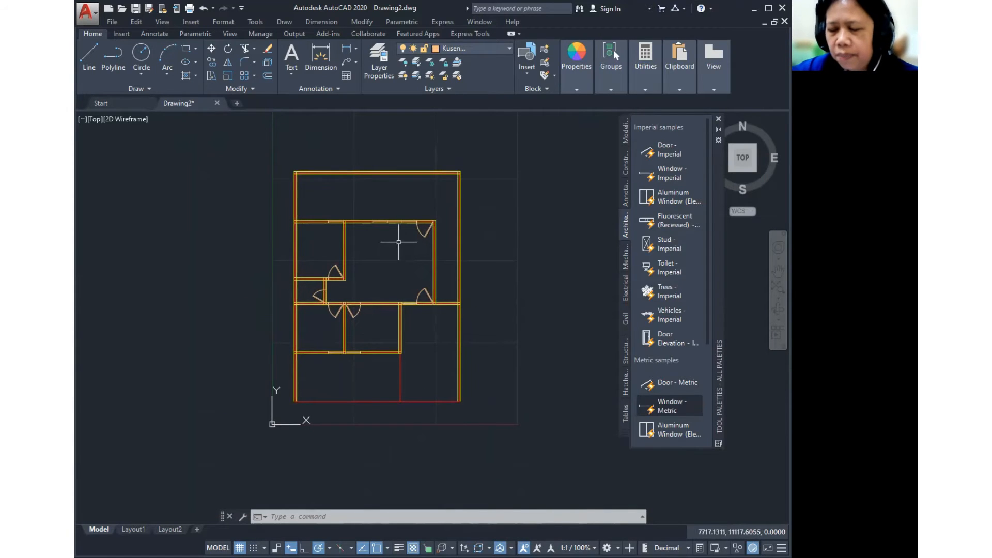
middle_click_drag(423, 326, 398, 316)
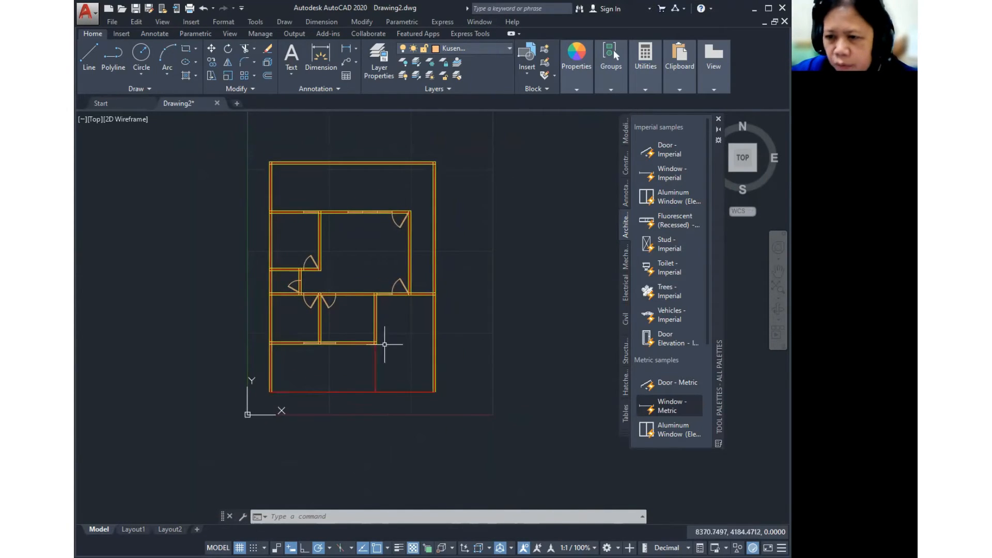
middle_click_drag(416, 258, 420, 276)
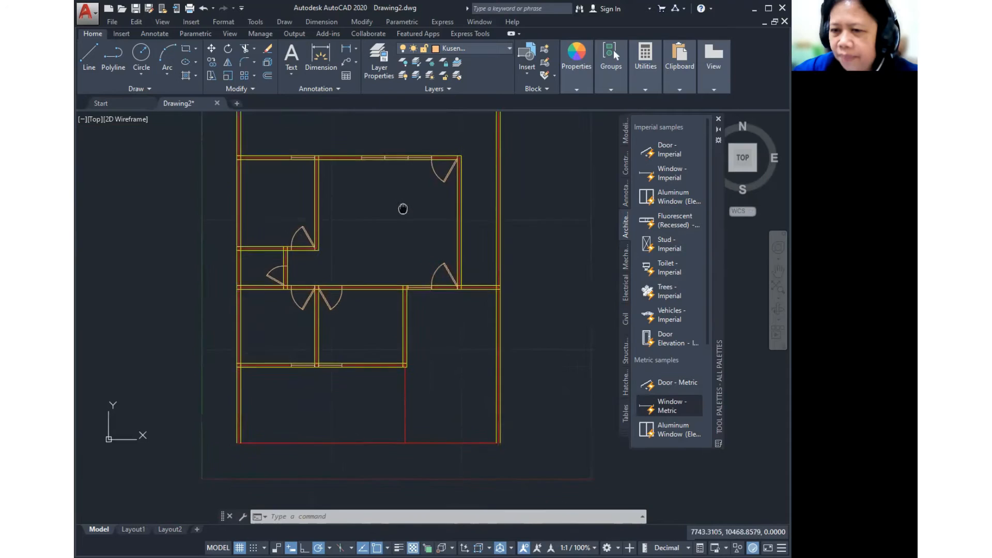
middle_click_drag(403, 215, 394, 253)
scroll(387, 230, "down", 2)
scroll(386, 232, "up", 2)
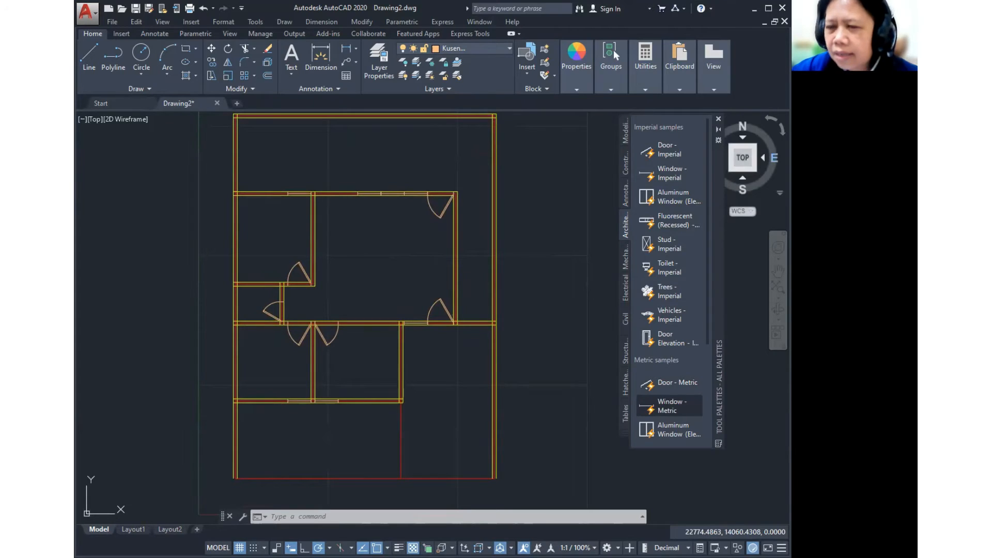
- Close the tool palettes to clear the view of the floor plan
left_click(718, 119)
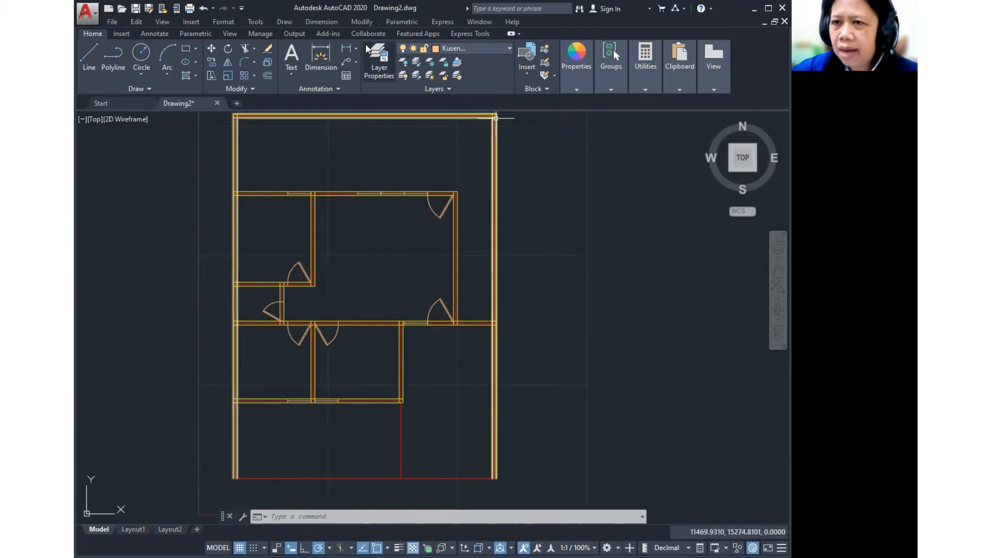
left_click(361, 22)
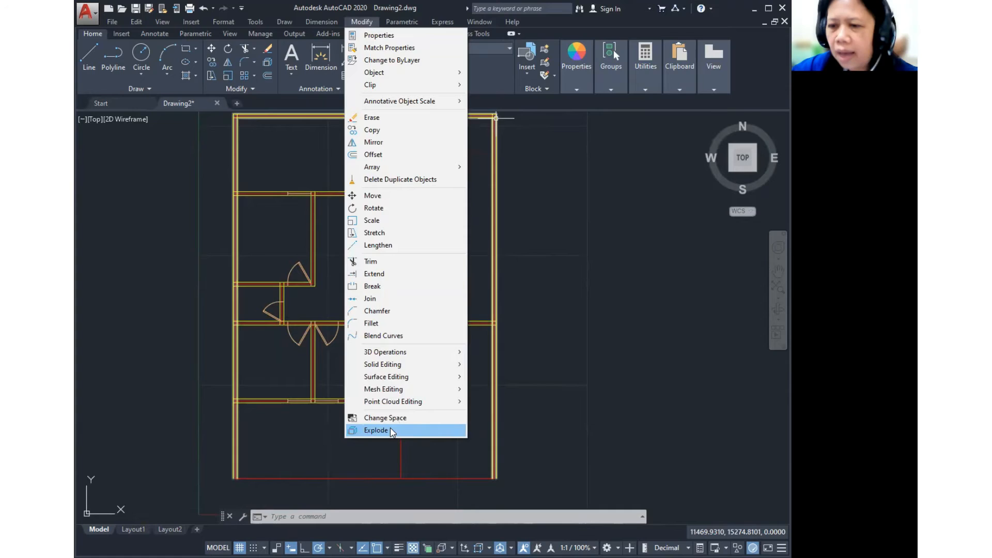
left_click(510, 421)
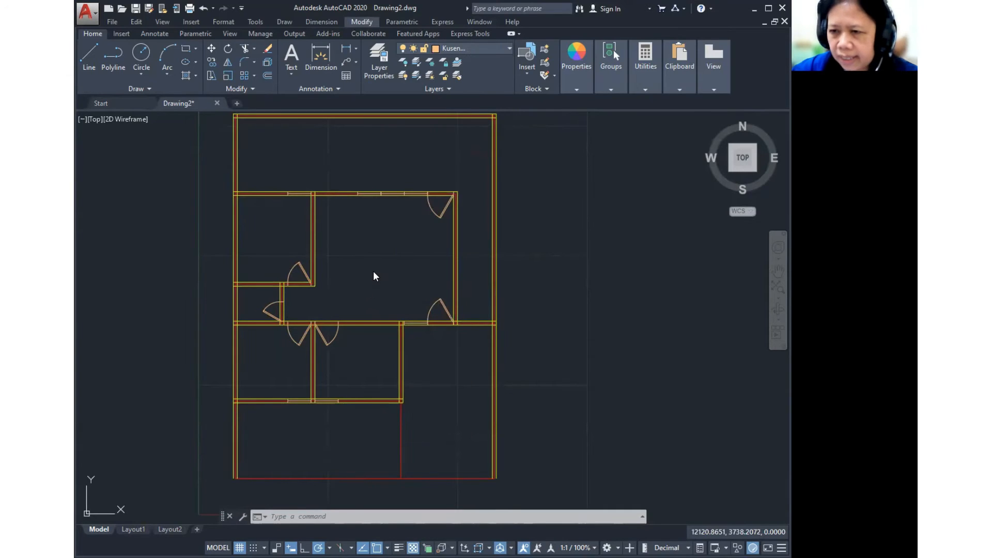
left_click(512, 417)
left_click(386, 237)
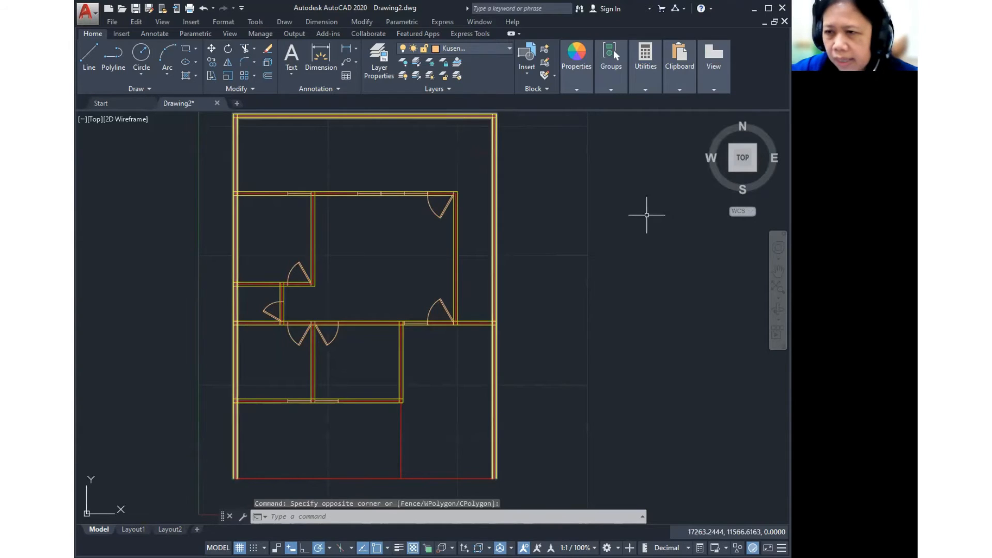
- Explode all the double-line walls of the floor plan into individual lines
key("Escape")
type("x")
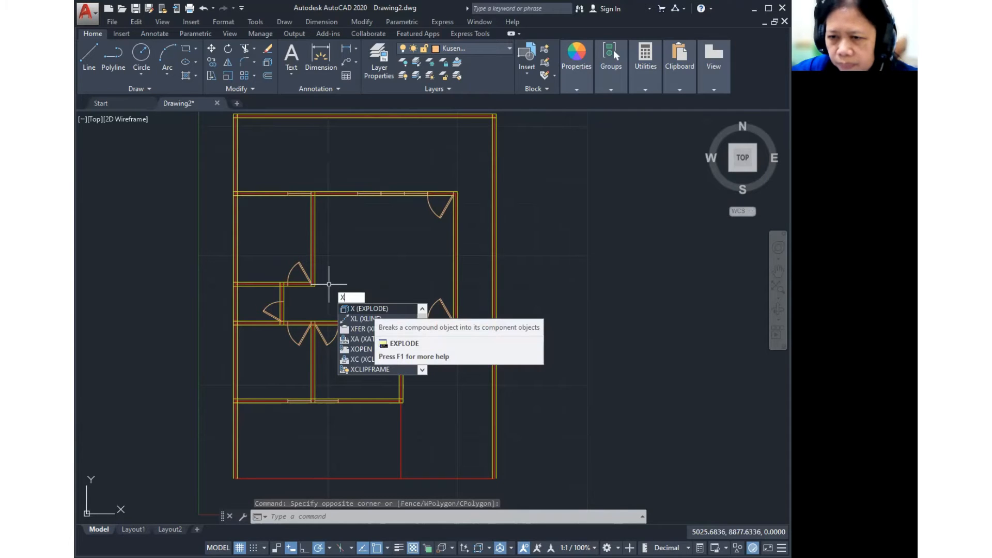
key("Return")
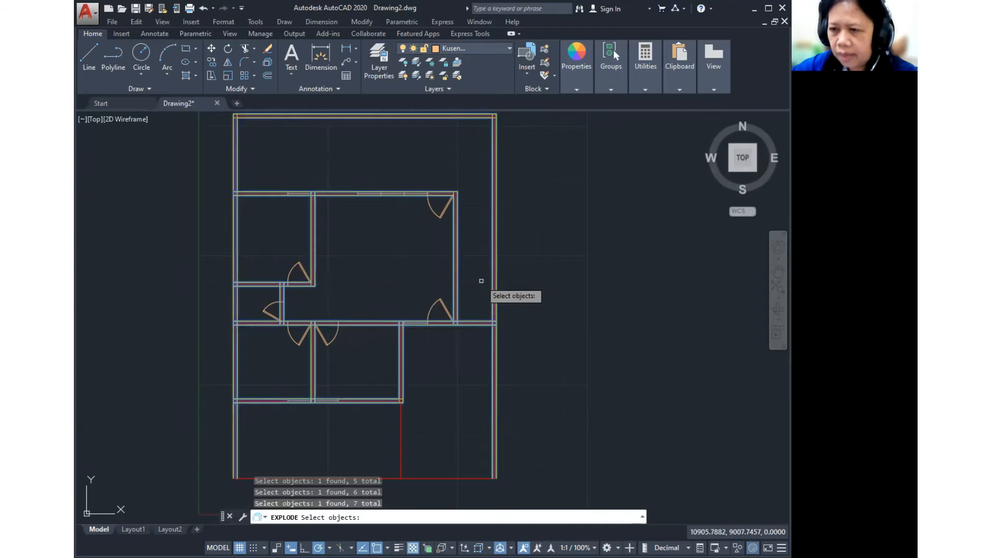
key("Return")
left_click(493, 286)
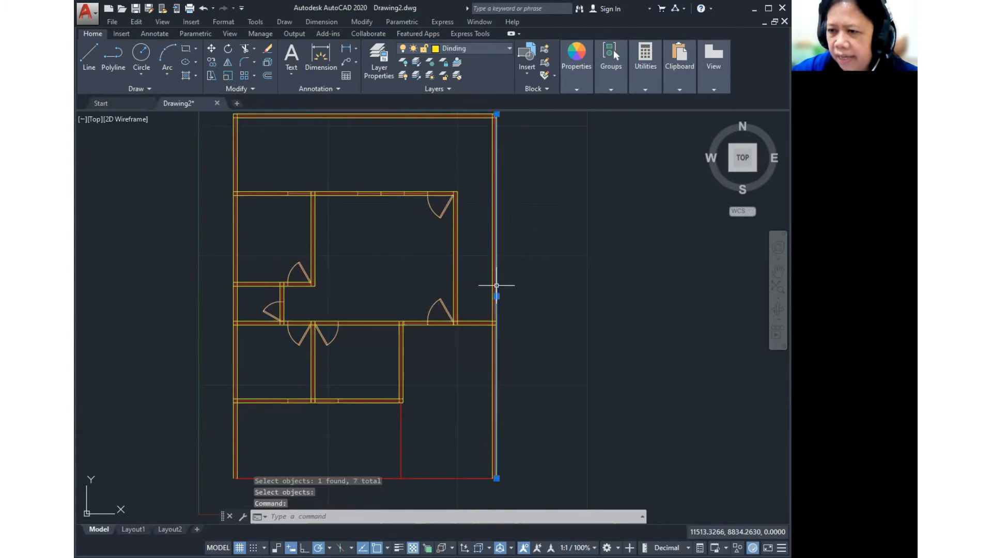
key("Escape")
key("Escape")
- Trim the wall lines across the main room's upper-right door opening, using the door's two jamb lines as cutting edges
scroll(448, 310, "up", 8)
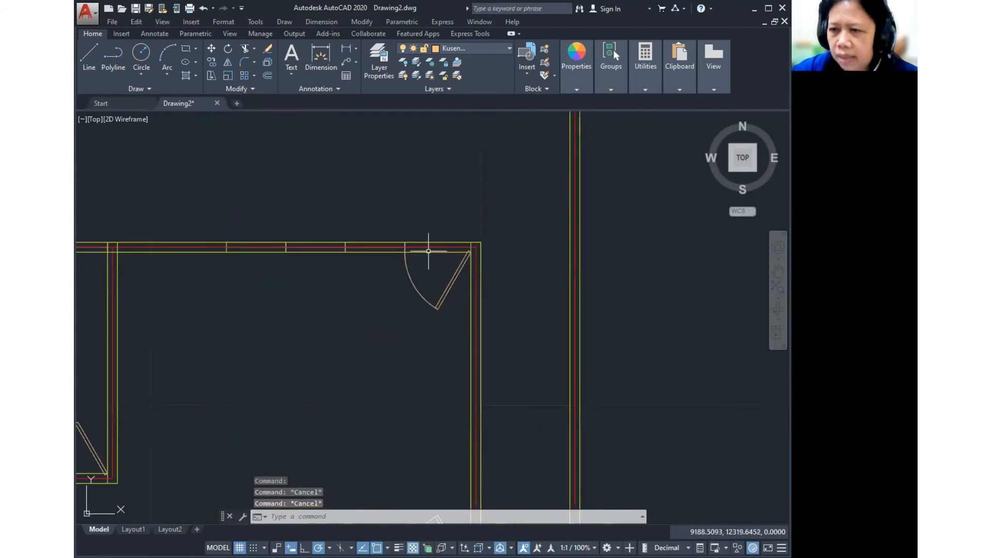
middle_click_drag(476, 271, 443, 293)
scroll(441, 291, "up", 3)
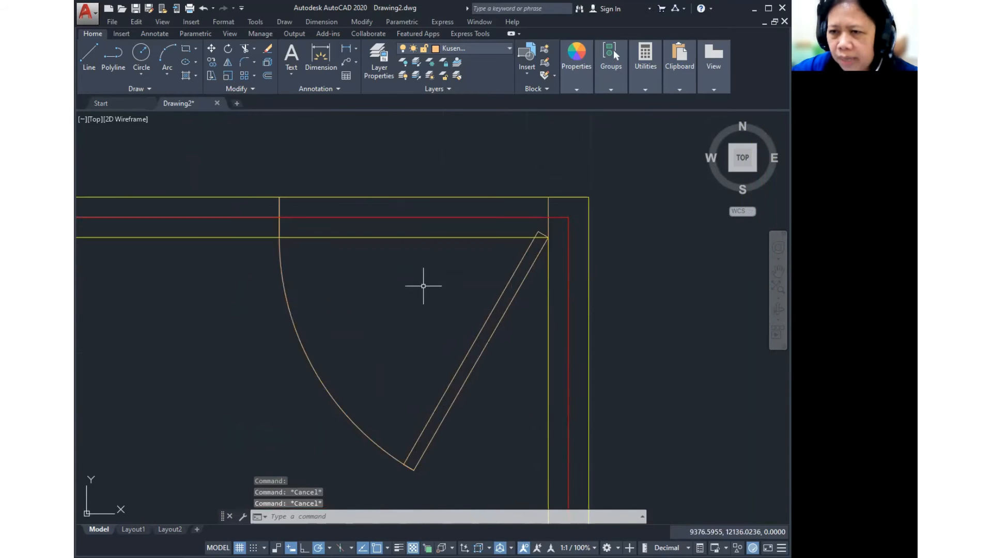
left_click(369, 23)
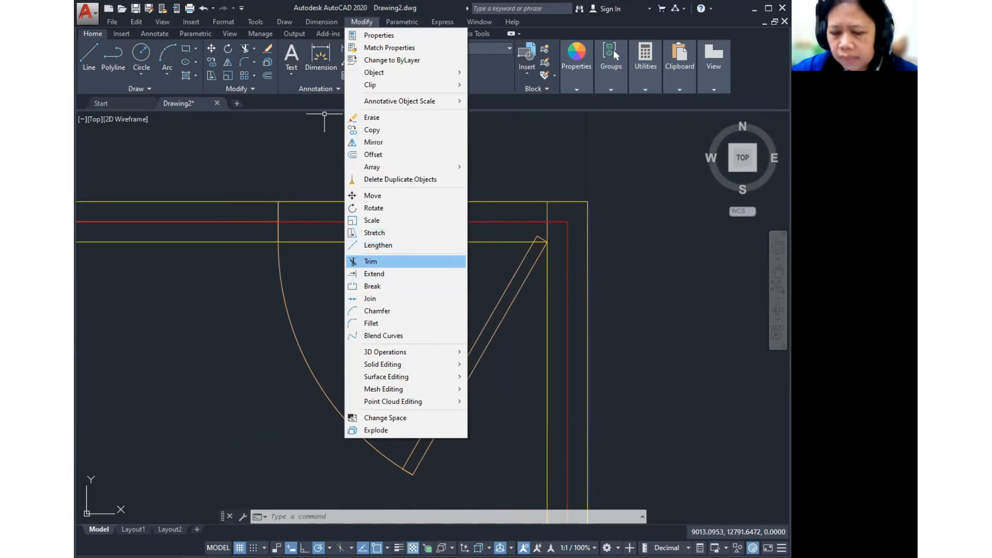
left_click(370, 261)
key("Escape")
type("TR")
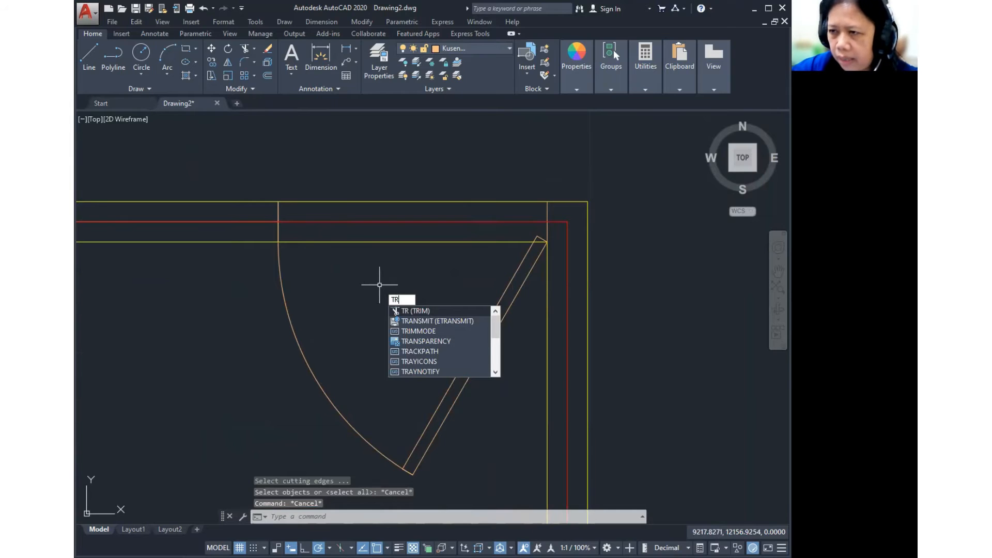
key("Return")
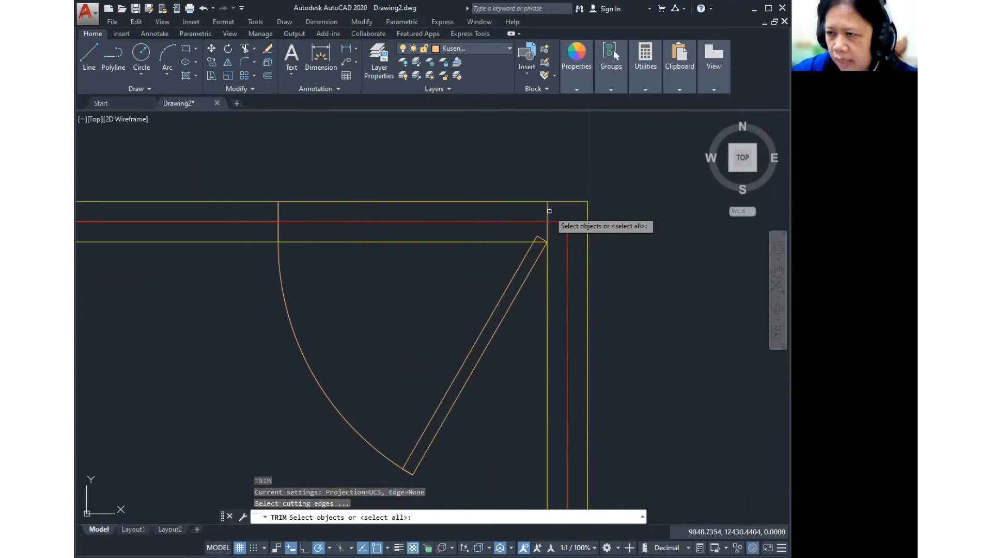
left_click(549, 210)
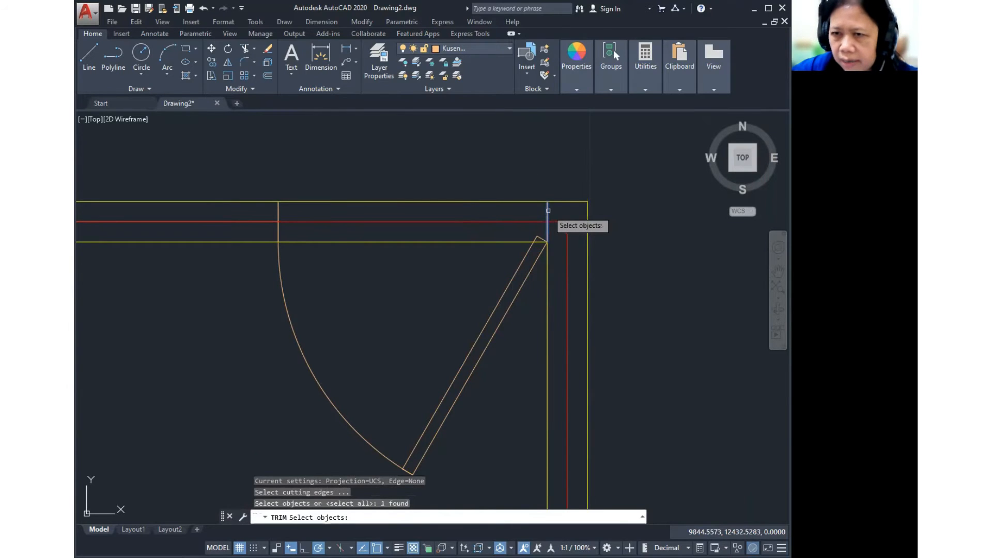
left_click(277, 212)
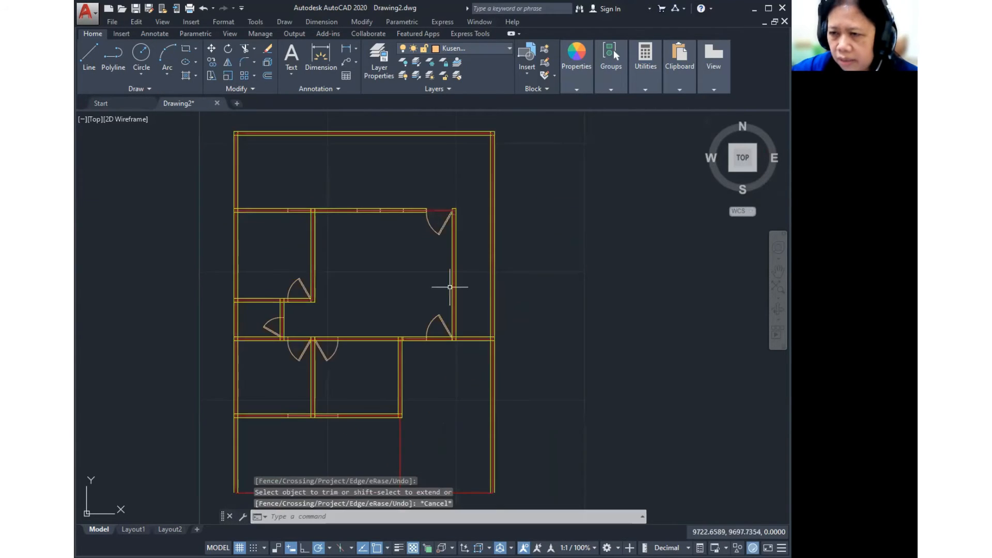
- Trim the wall lines across the main room's lower-right door opening, using that door as the cutting edge
scroll(446, 345, "up", 6)
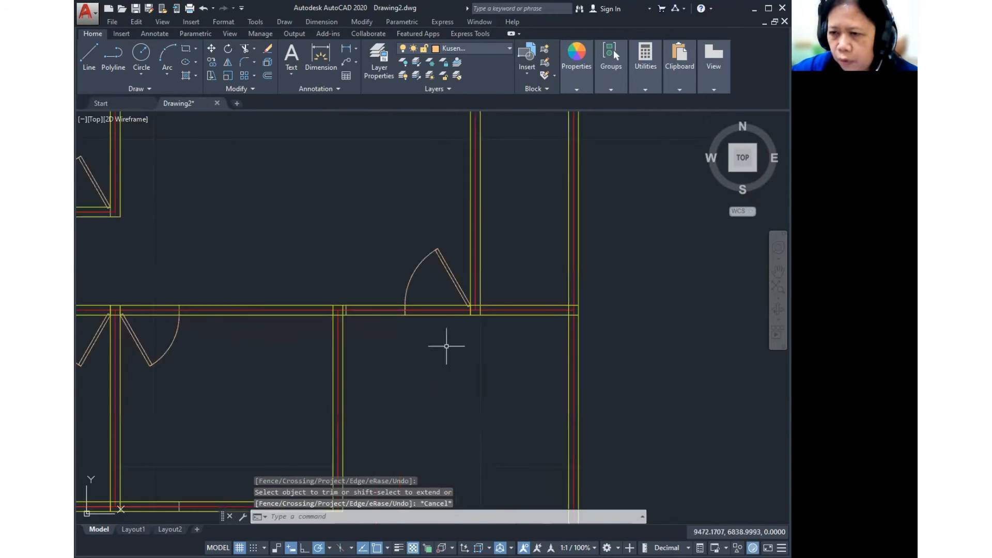
middle_click_drag(462, 315, 447, 338)
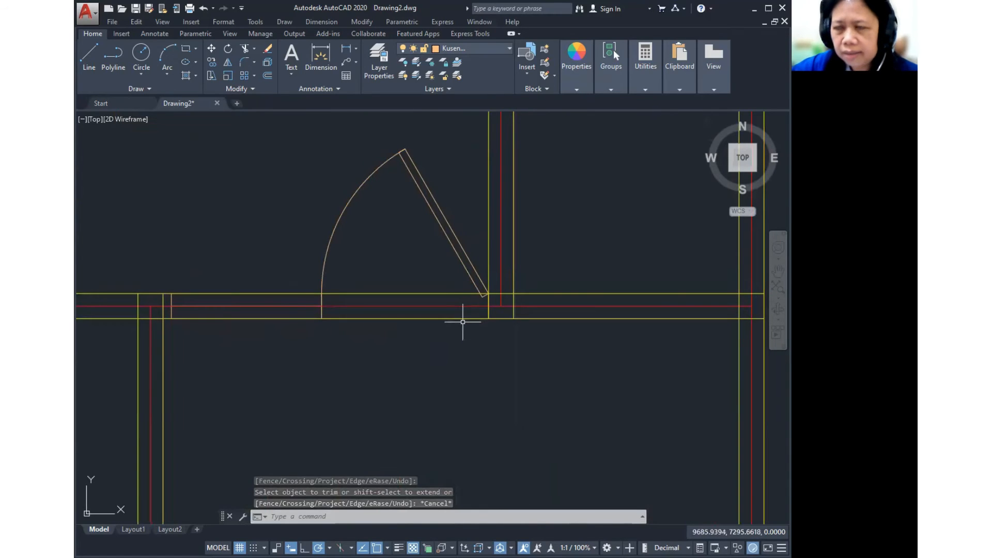
left_click(361, 22)
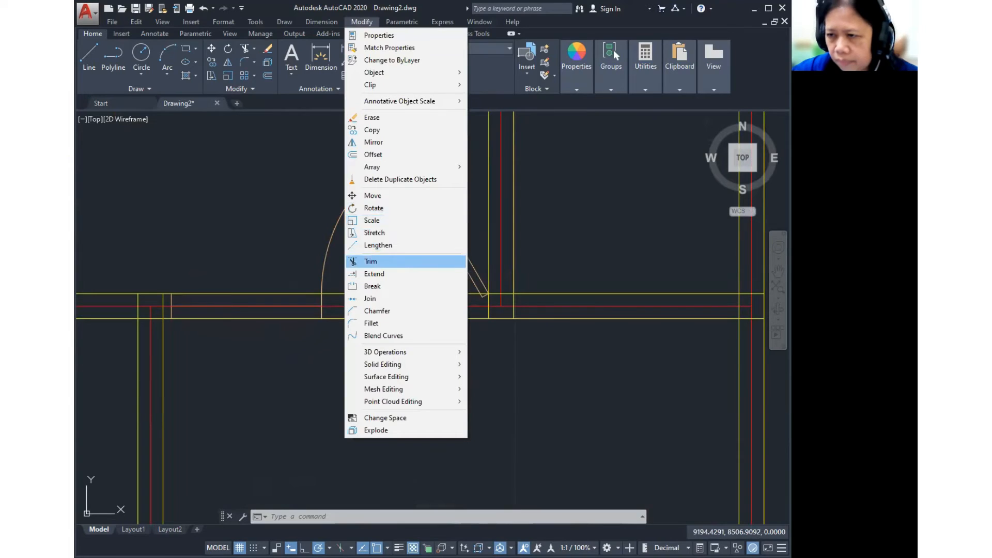
left_click(371, 262)
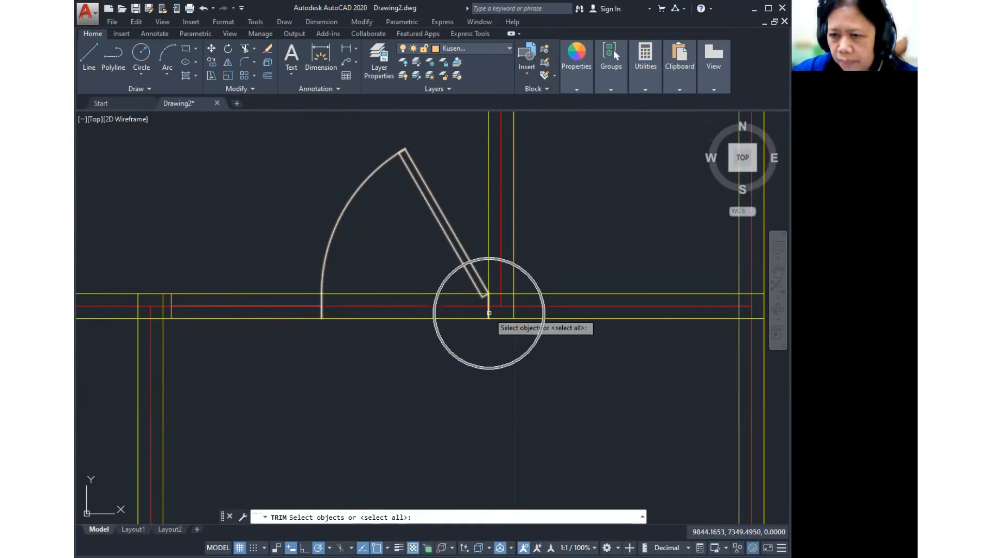
left_click(488, 312)
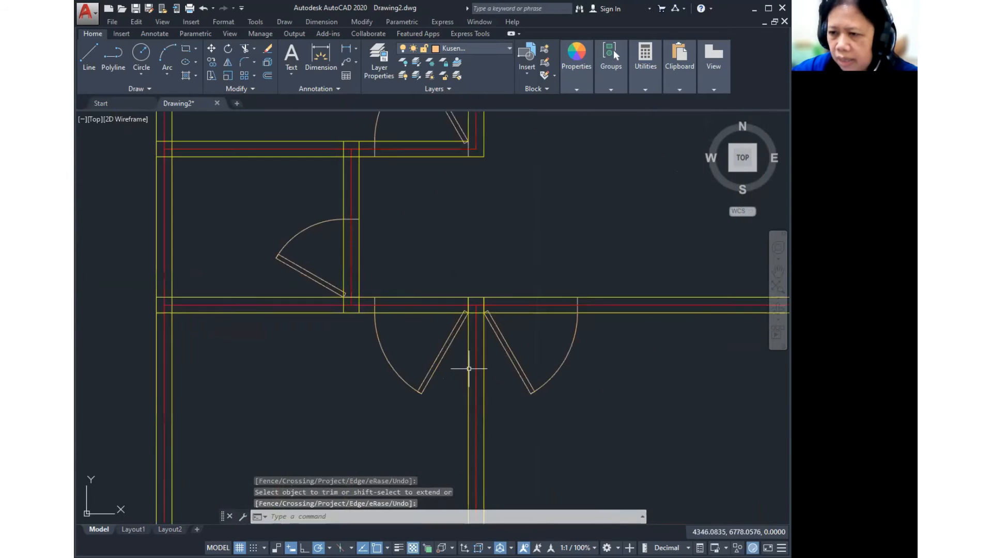
- Trim the wall lines across the openings of the two adjacent doors below the middle horizontal wall, using their jambs as cutting edges
scroll(535, 336, "up", 1)
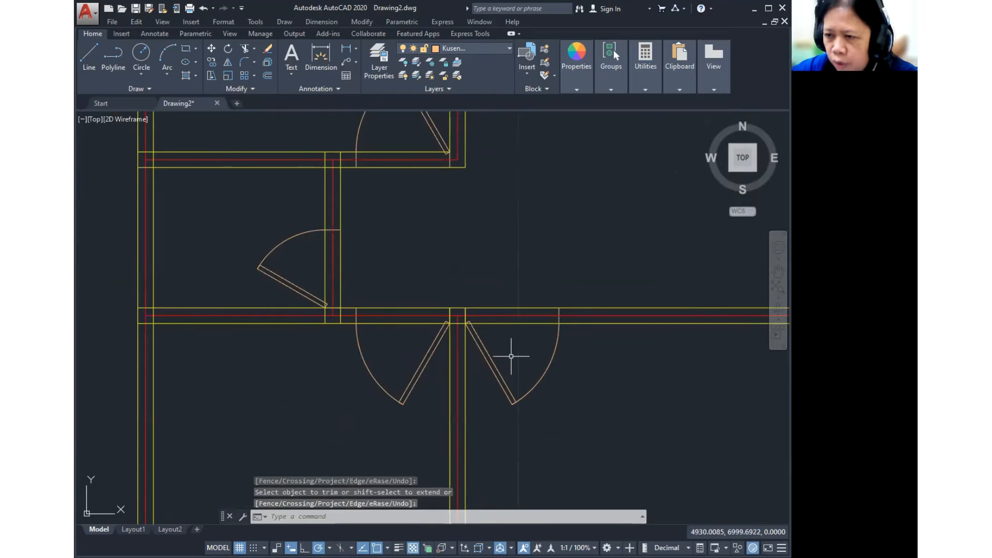
scroll(421, 338, "down", 1)
scroll(398, 388, "up", 2)
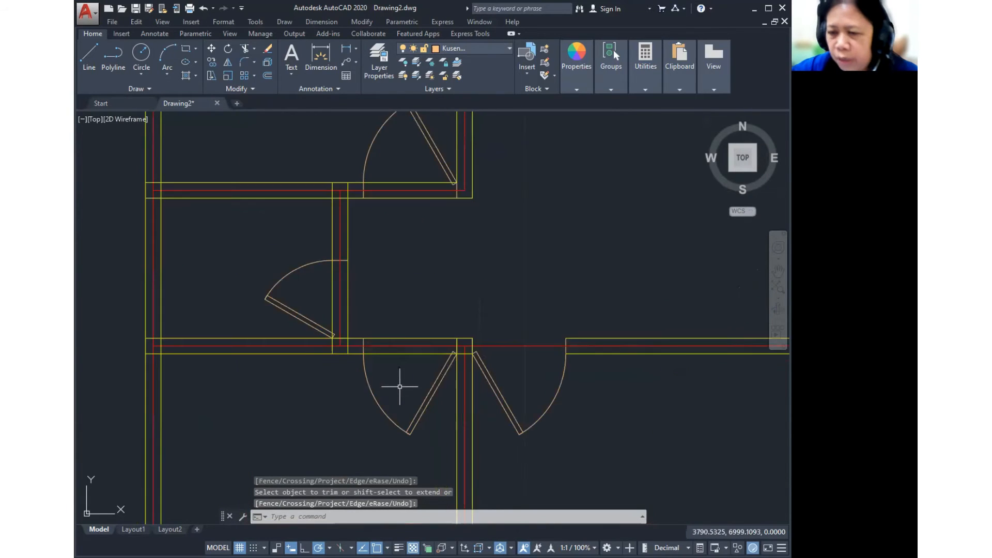
type("TR")
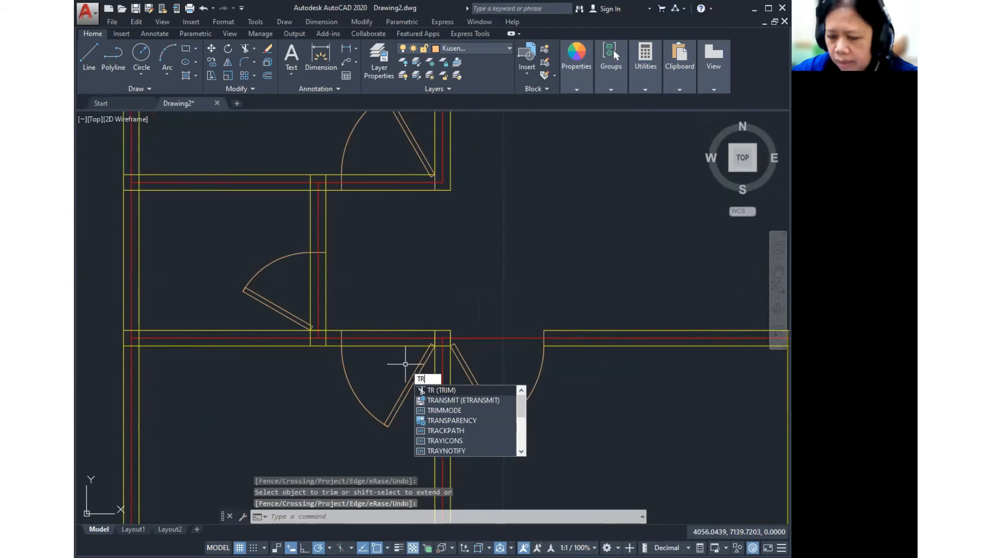
key("Return")
left_click(435, 334)
left_click(341, 335)
key("Return")
left_click(401, 330)
left_click(401, 346)
key("Return")
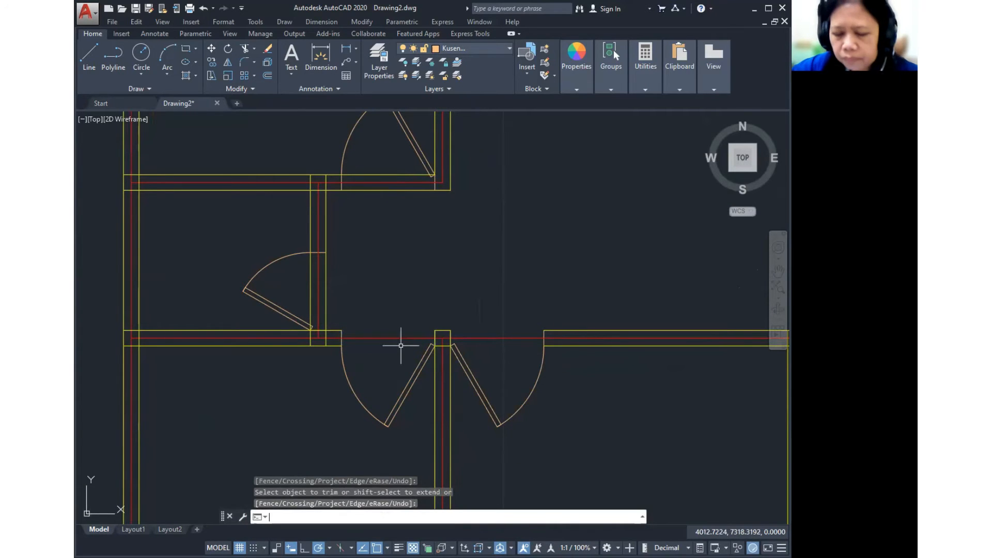
- Trim the wall lines across the door openings of the small room and the upper-left room
type("TR")
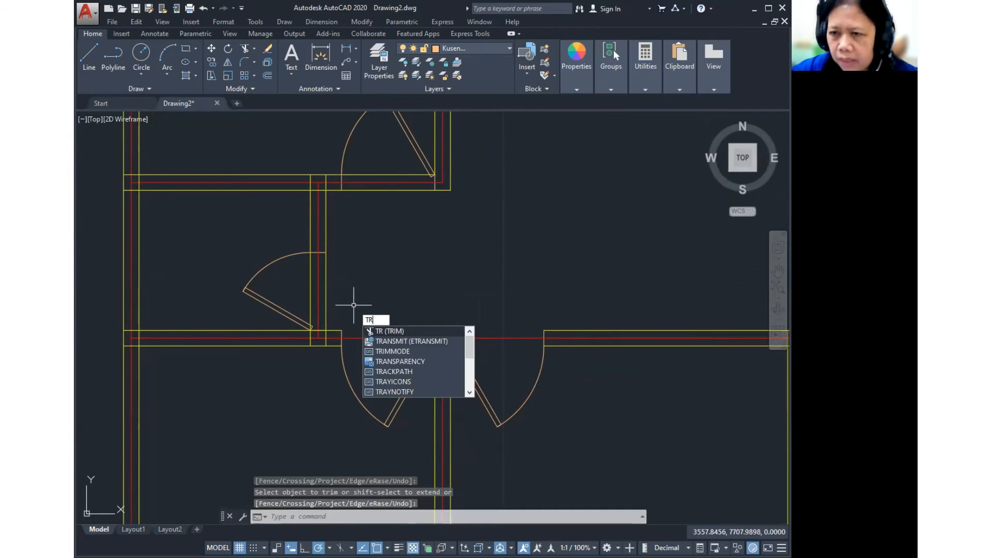
key("Return")
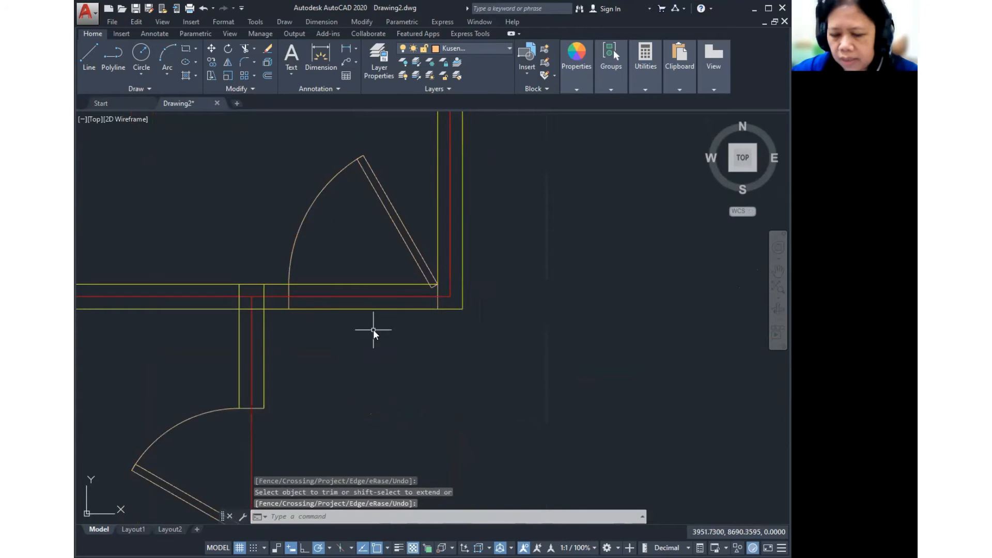
type("TR")
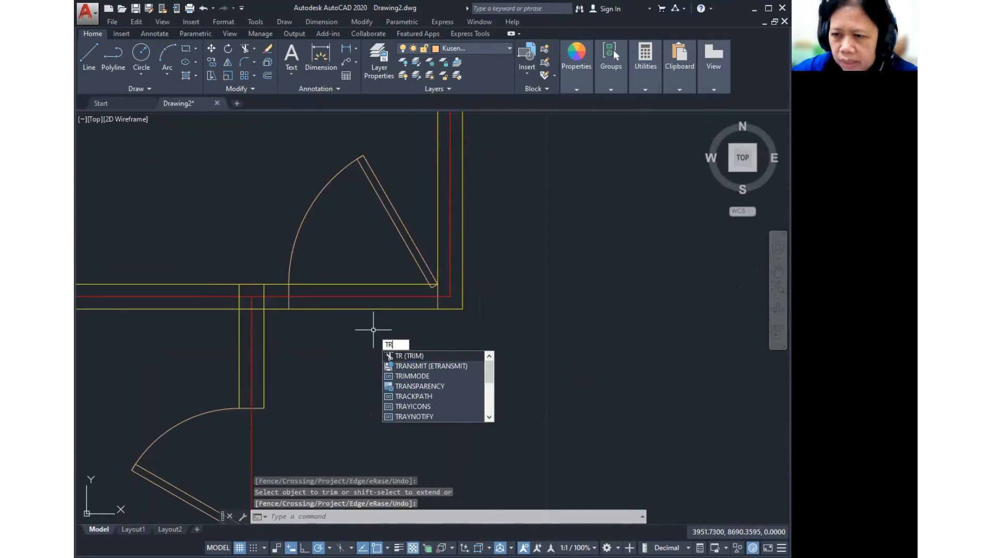
scroll(373, 330, "down", 8)
mouse_move(333, 311)
middle_mouse_down()
mouse_move(465, 329)
mouse_move(458, 292)
mouse_move(457, 307)
middle_mouse_up()
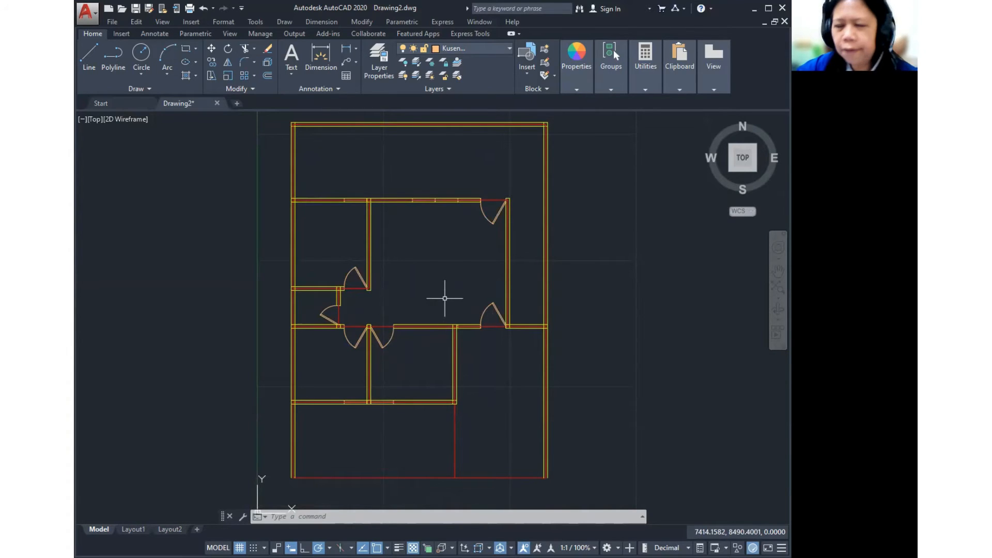
- Make Perabot the current layer and open DesignCenter
left_click(499, 48)
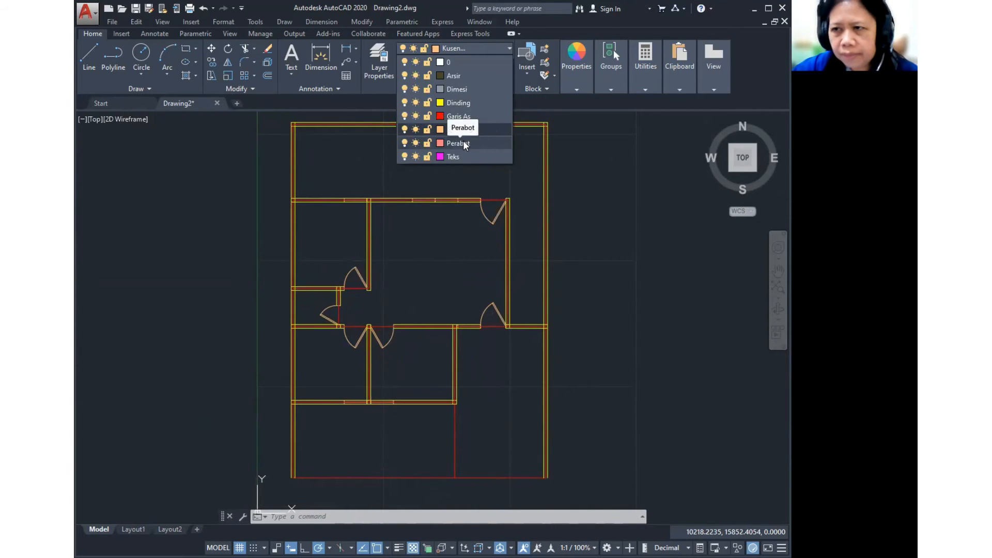
left_click(458, 143)
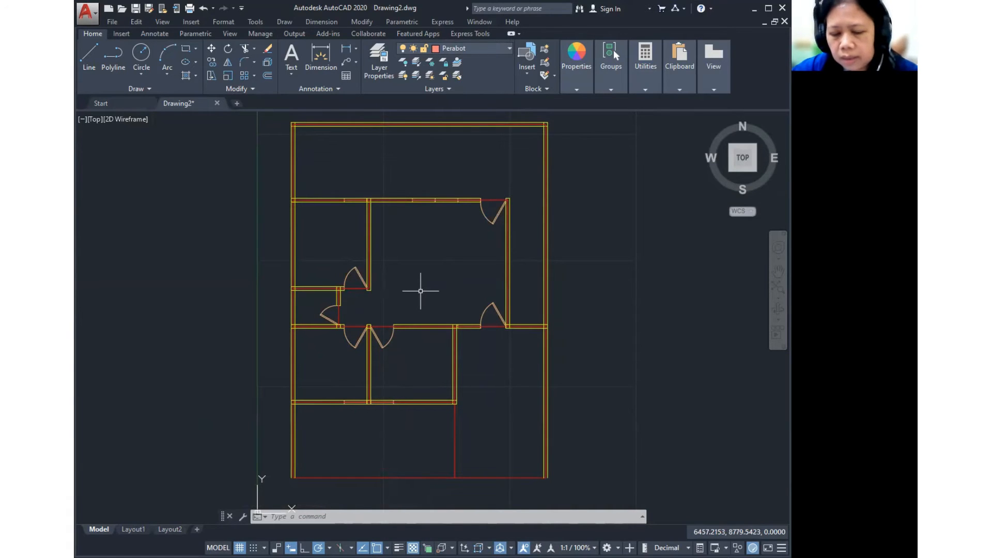
key("ctrl+2")
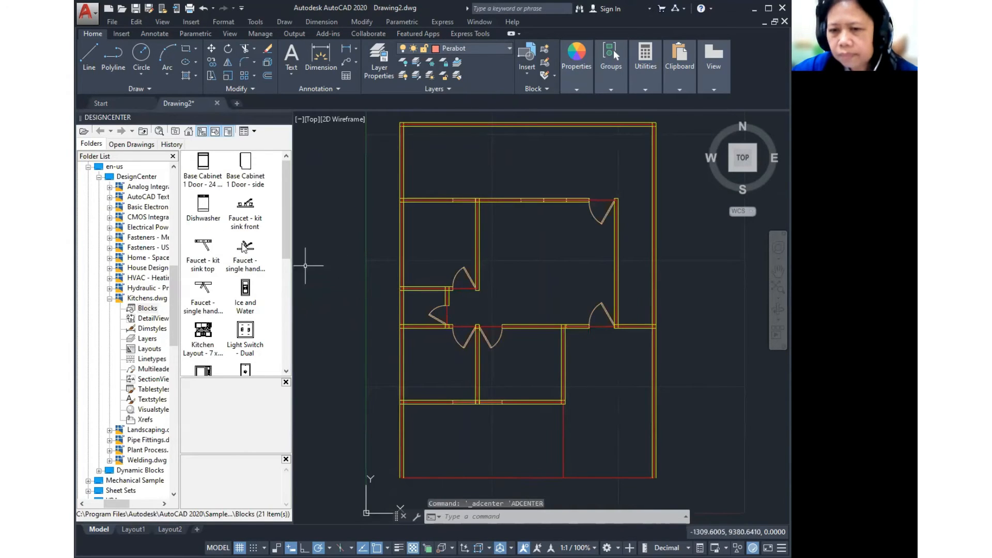
- Start loading a drawing into DesignCenter and browse to the Autodesk AutoCAD 2020 program folder on drive C
left_click(83, 132)
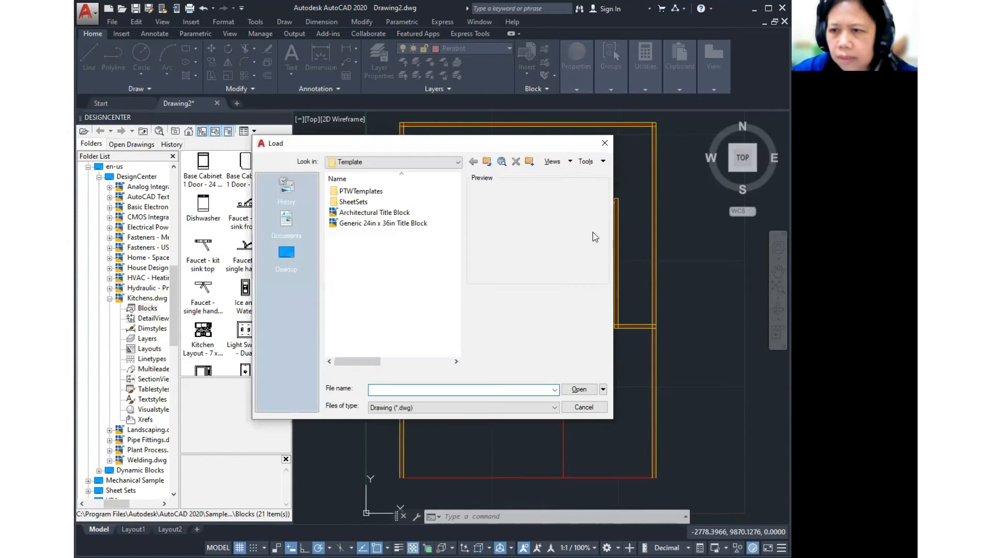
left_click(458, 162)
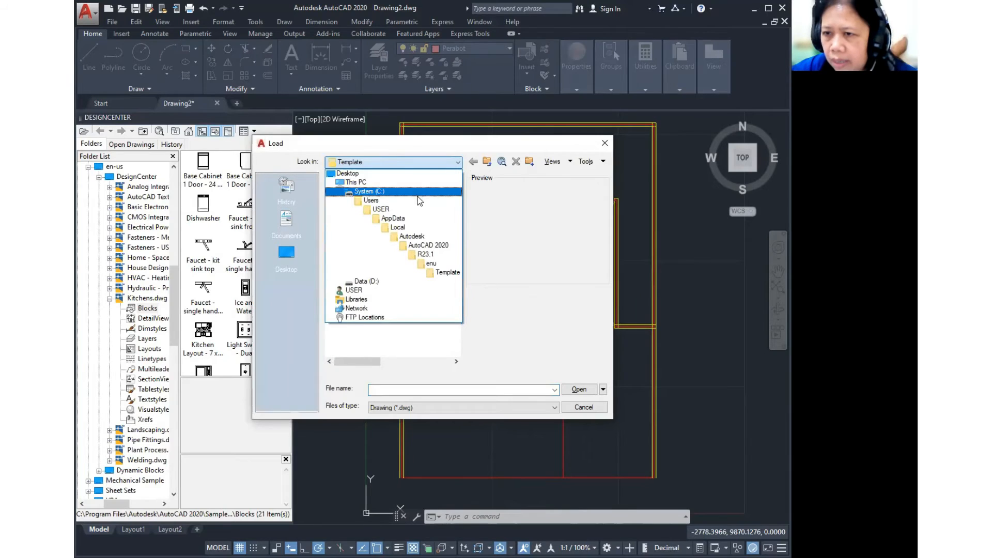
left_click(413, 192)
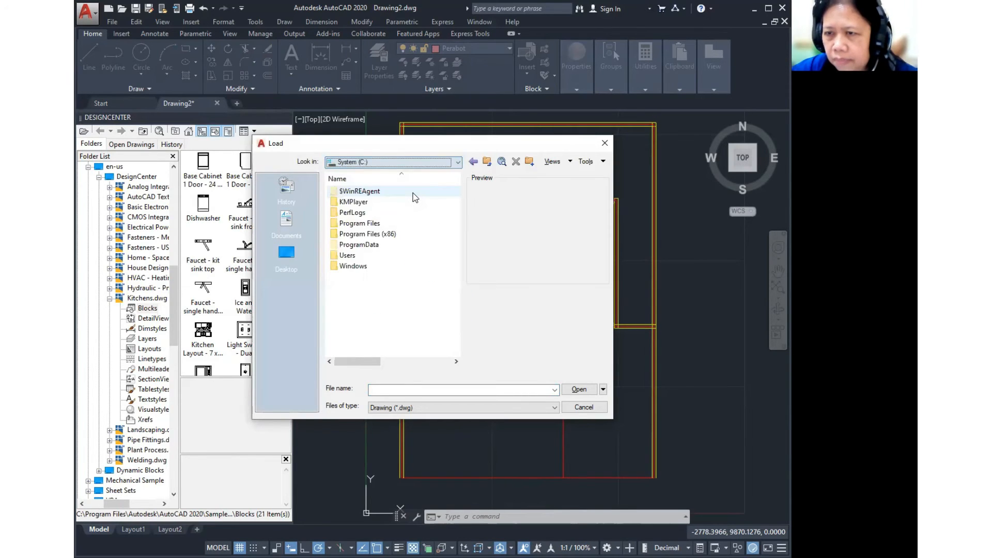
key("ctrl")
double_click(378, 227)
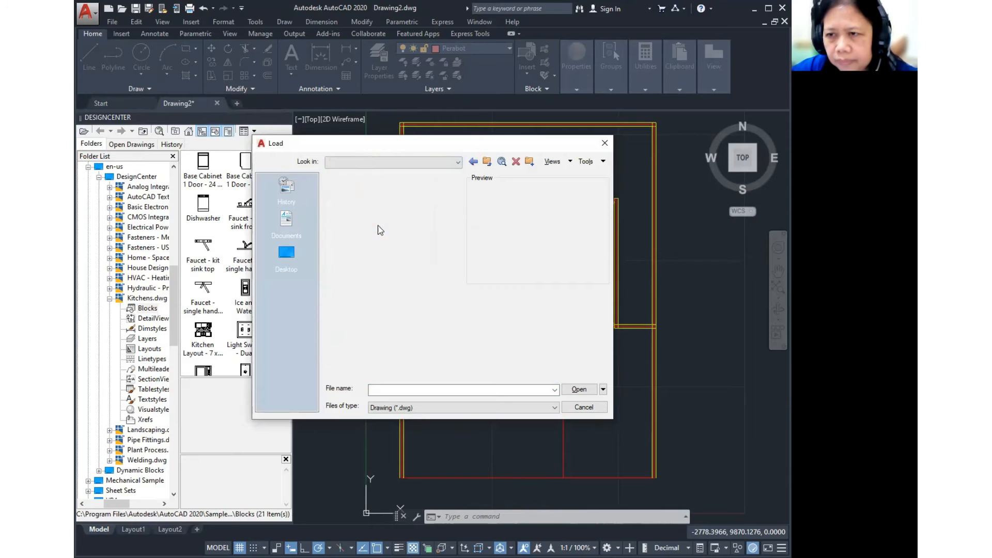
double_click(363, 215)
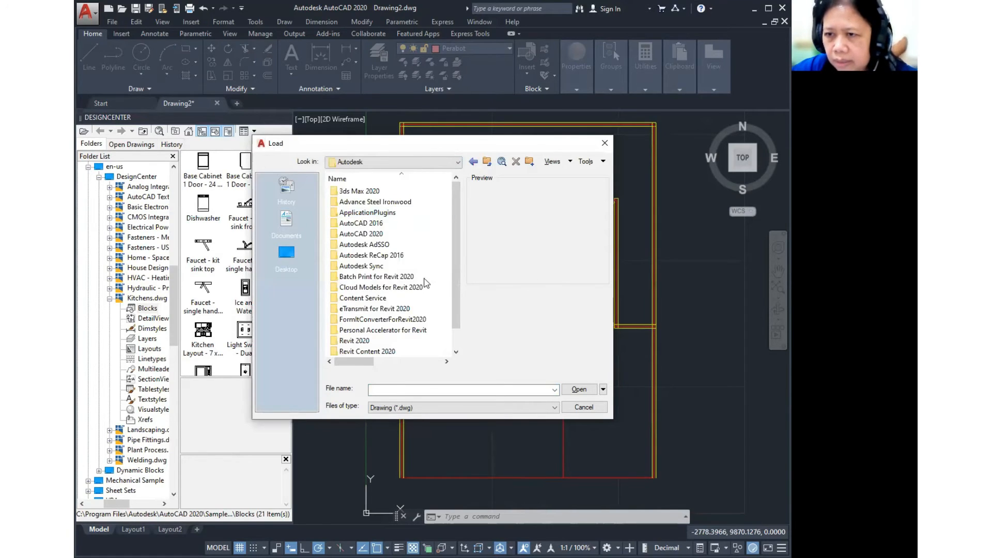
double_click(375, 235)
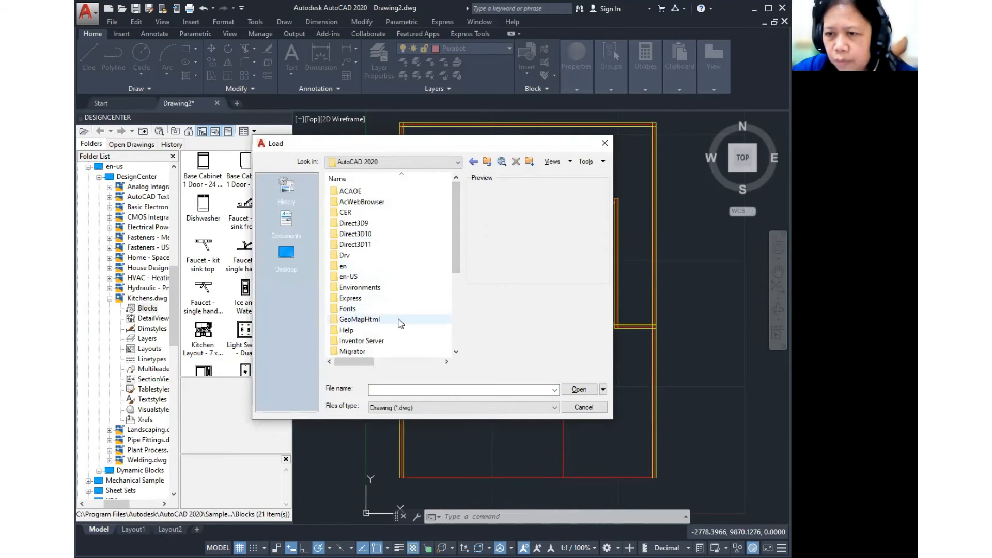
- Load the Home - Space Planner drawing from the Sample > en-us > DesignCenter folder
scroll(394, 319, "down", 3)
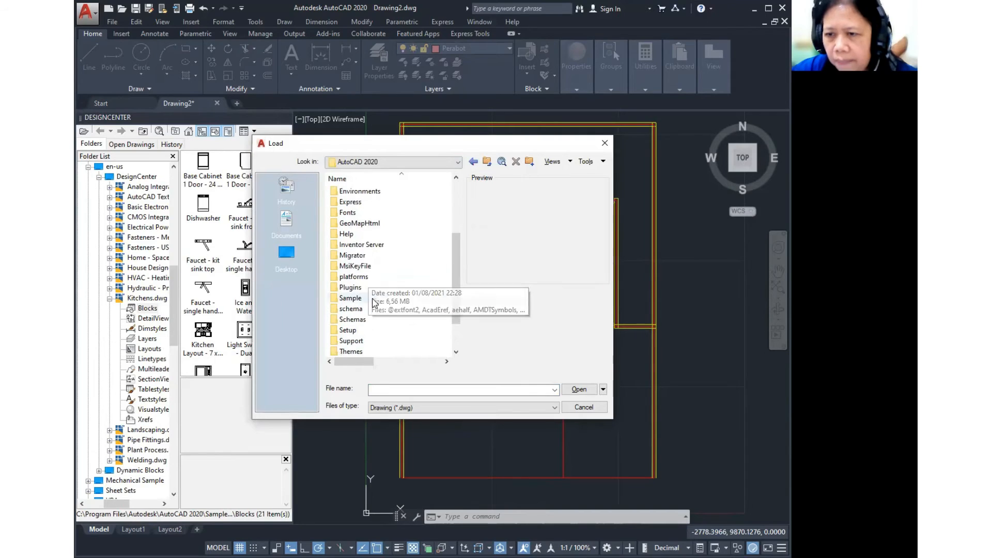
left_click(362, 299)
double_click(361, 300)
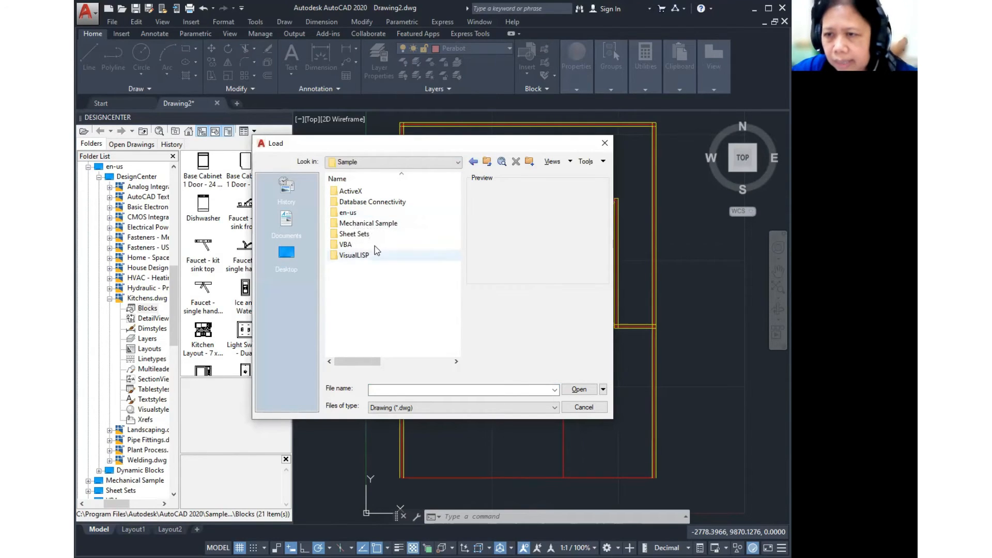
double_click(350, 215)
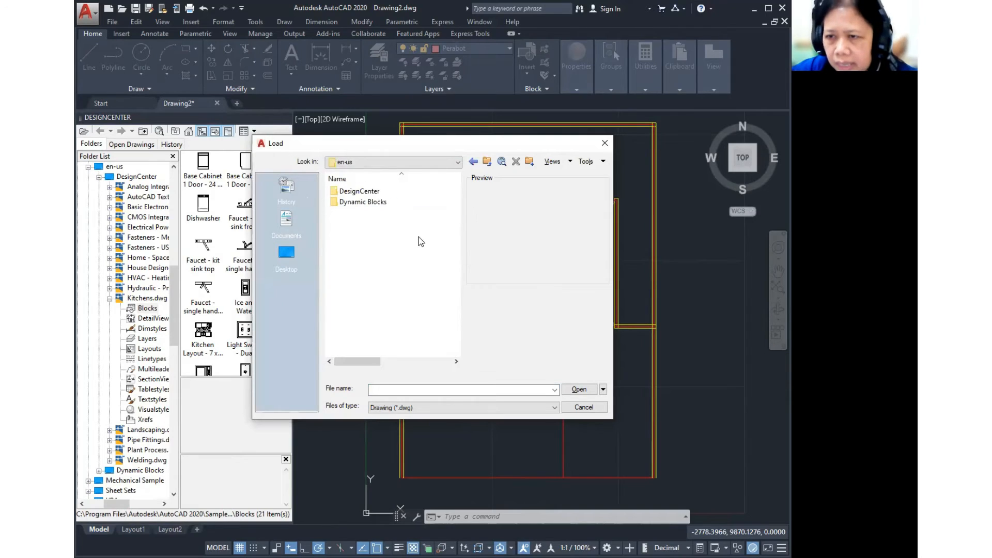
double_click(361, 195)
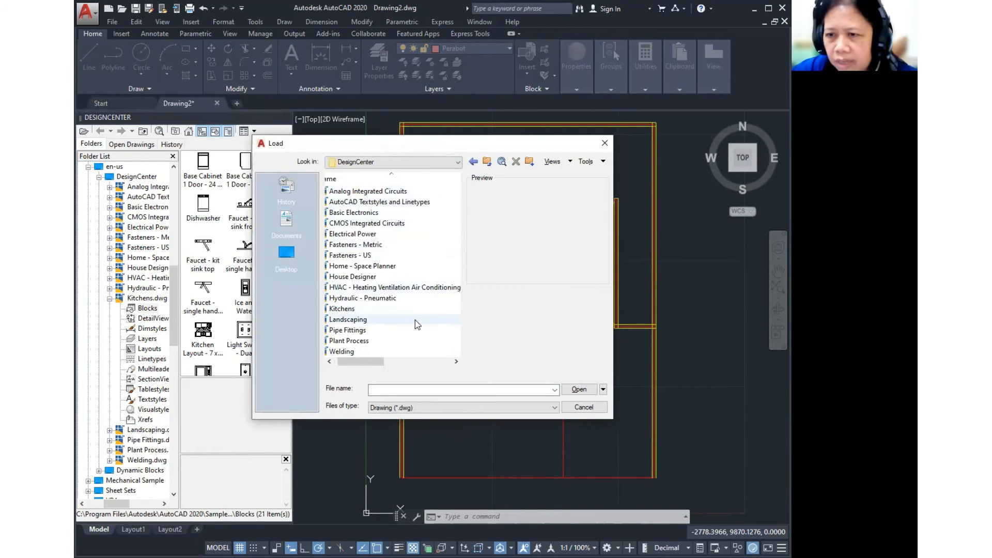
left_click(368, 266)
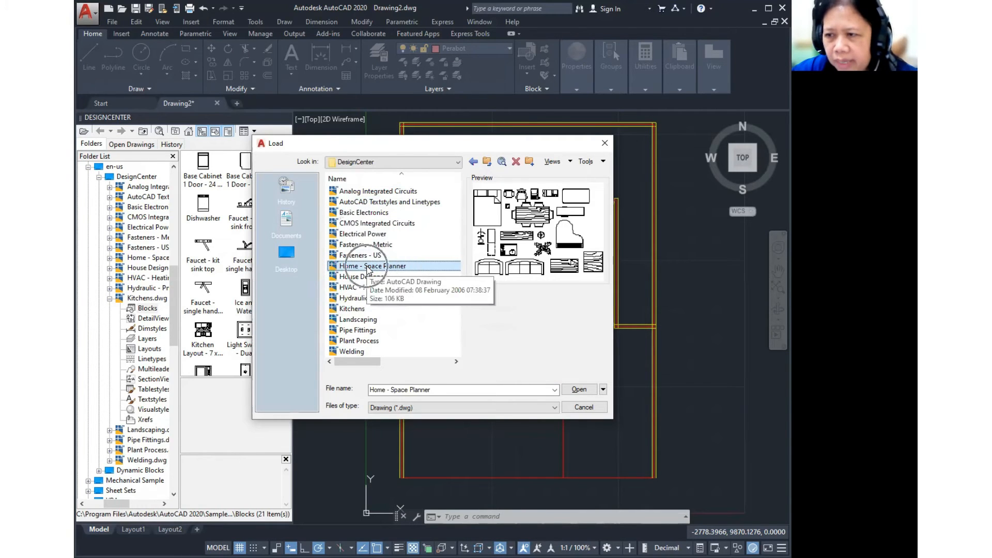
left_click(578, 391)
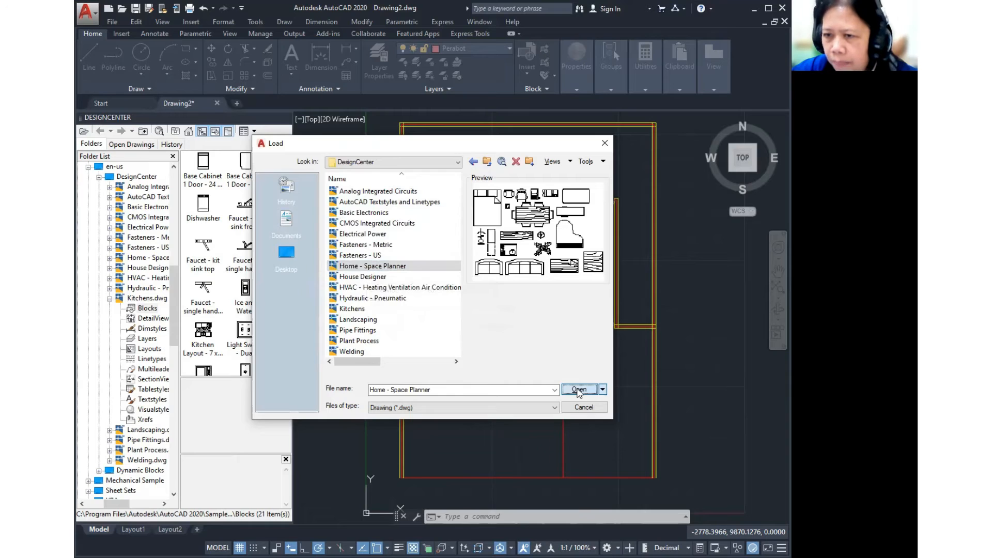
- Show the blocks of Home - Space Planner and insert the Bed - Queen block outside the plan, beside the upper-left room
left_click(205, 177)
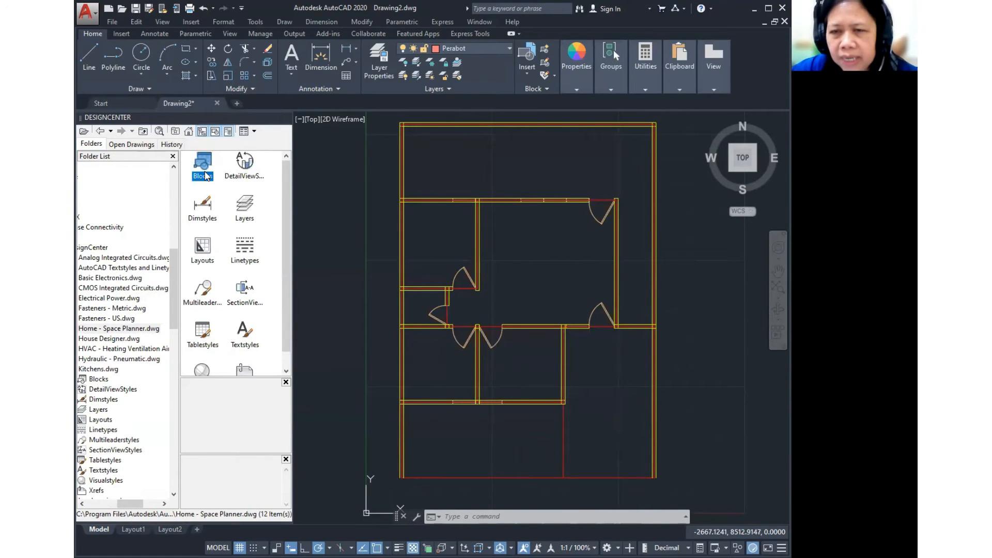
double_click(205, 177)
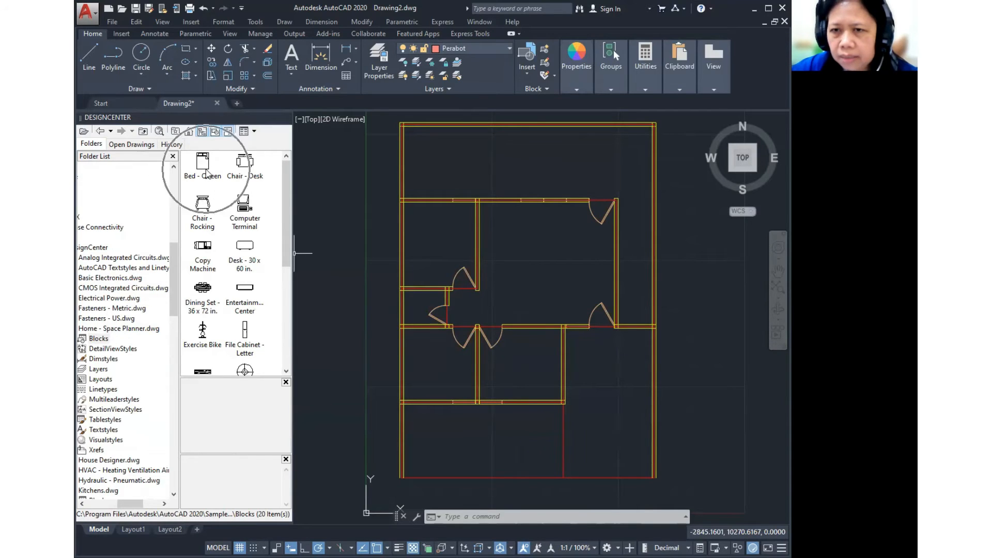
left_click(207, 173)
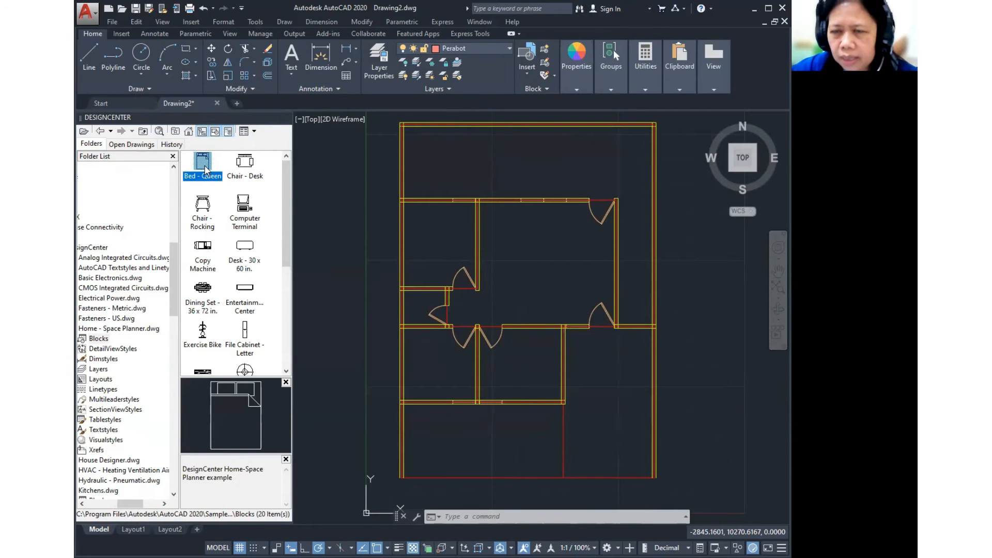
left_click(207, 169)
left_click_drag(207, 168, 327, 221)
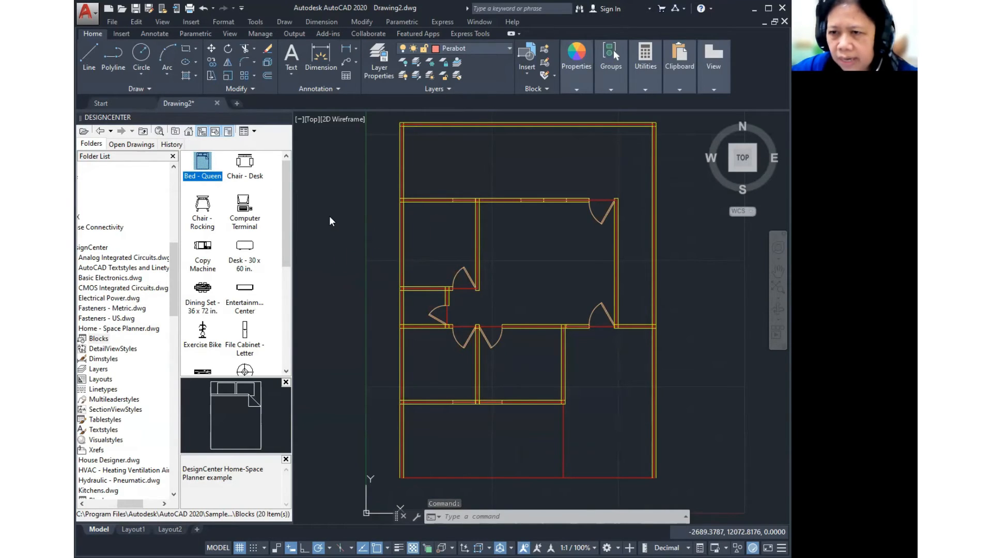
- Insert the Lamp - Table block just to the right of the queen bed's head, outside the plan
scroll(256, 309, "down", 3)
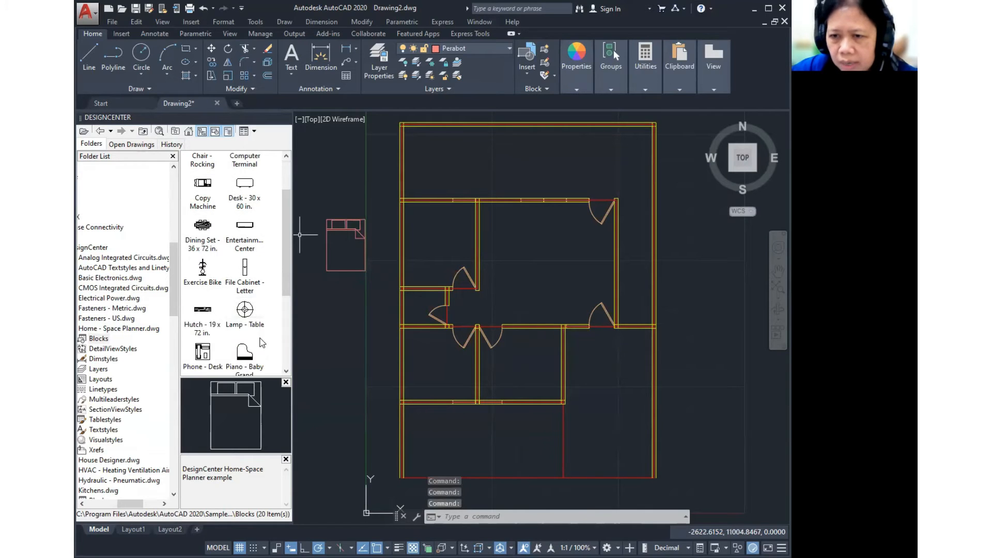
left_click_drag(246, 315, 330, 308)
left_click_drag(384, 211, 375, 223)
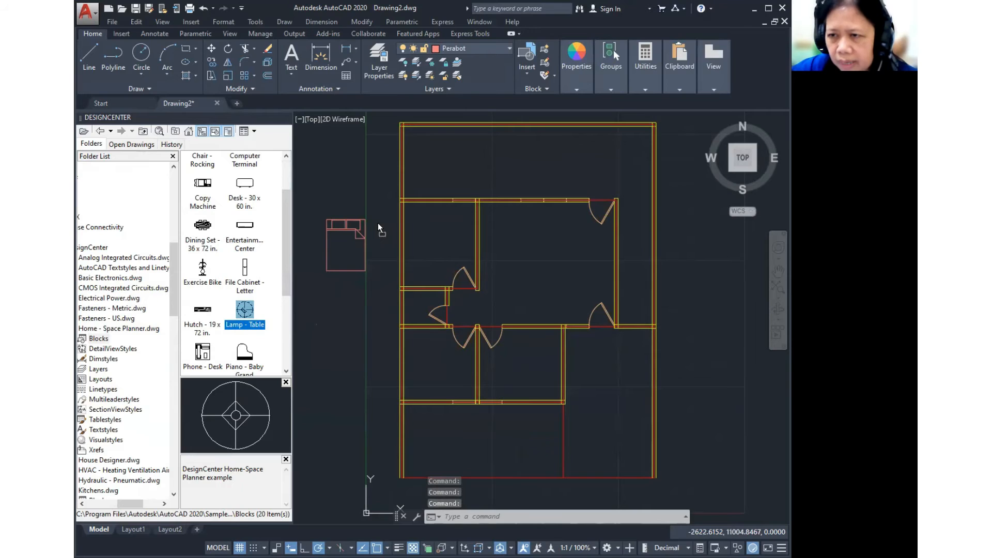
left_click_drag(380, 226, 378, 224)
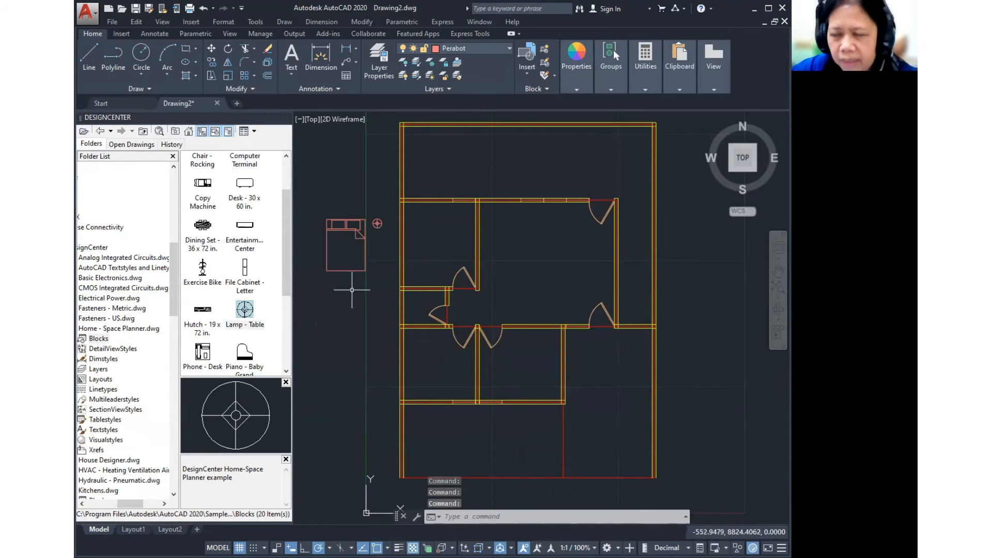
- Insert the two-seat Sofa - Roundback block below the queen bed, outside the plan
left_click(282, 281)
scroll(281, 281, "down", 3)
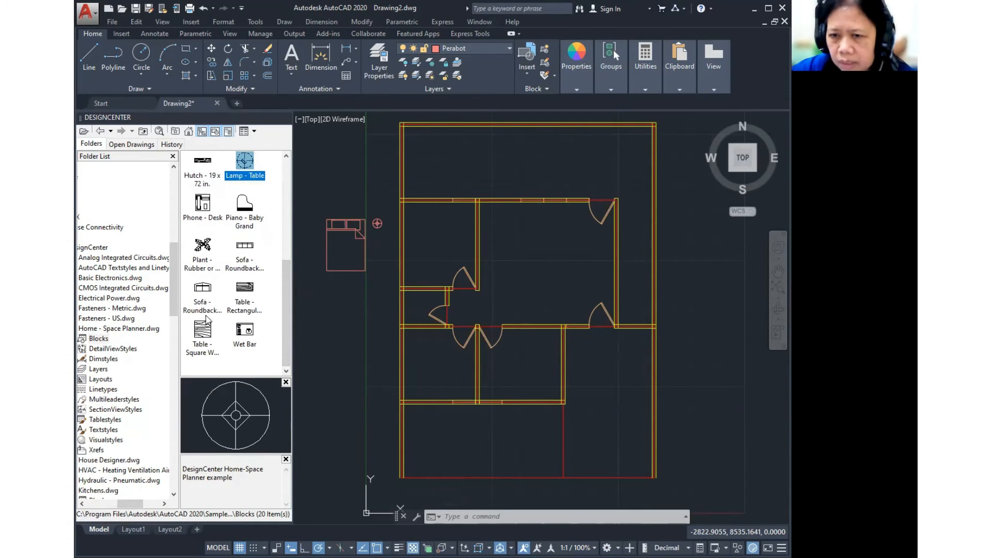
left_click(209, 295)
mouse_move(233, 287)
left_mouse_down()
mouse_move(338, 298)
mouse_move(343, 310)
left_mouse_up()
- Insert the Entertainment Center block below the sofa, outside the plan
scroll(269, 288, "up", 3)
left_click(257, 209)
left_click_drag(257, 209, 330, 345)
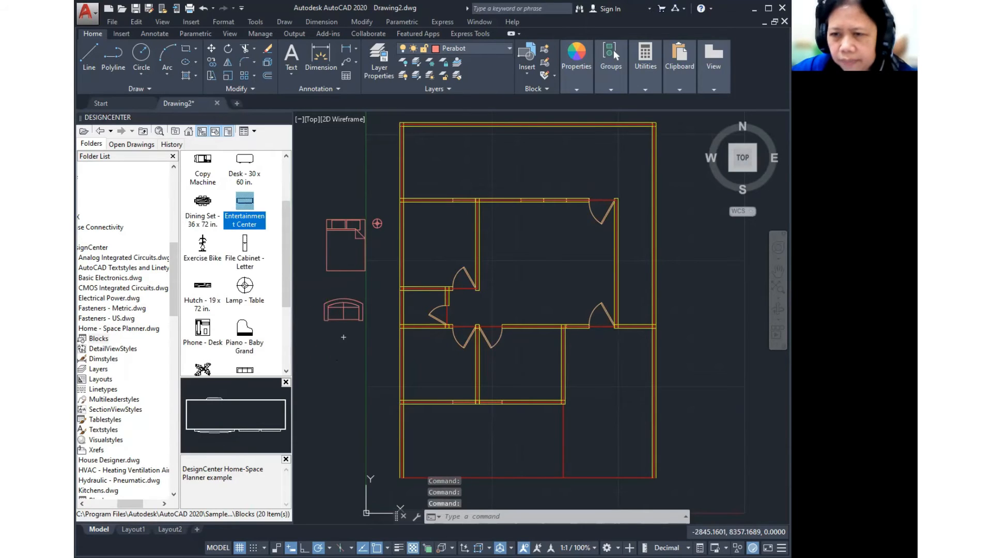
- Insert the Dining Set - 36 x 72 in. block in the upper part of the main room
middle_click_drag(374, 274, 361, 293)
left_click_drag(203, 203, 318, 197)
left_click_drag(386, 203, 531, 256)
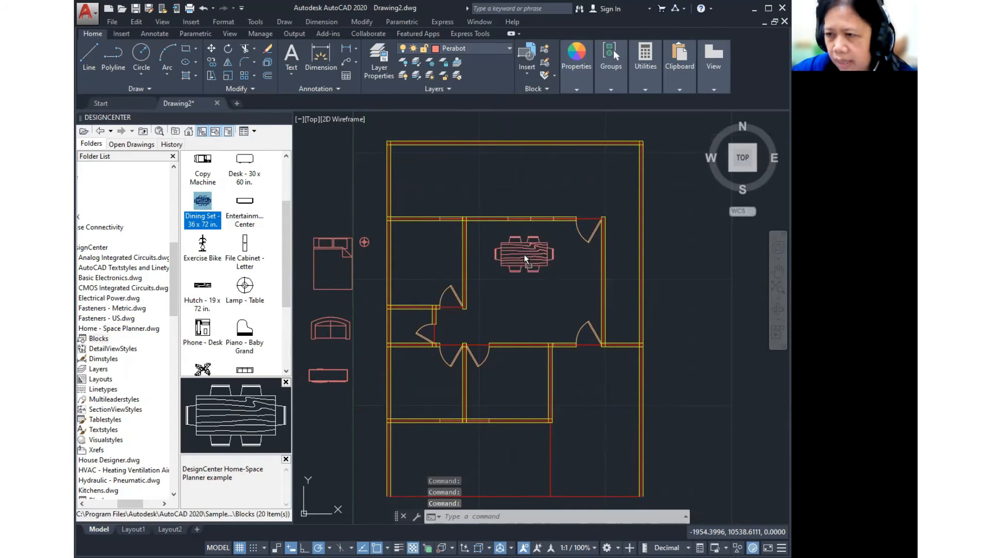
- Move the queen bed into the upper-left bedroom with its head against the upper wall
scroll(527, 250, "down", 4)
scroll(454, 279, "up", 4)
left_click(443, 212)
middle_click_drag(442, 212, 414, 243)
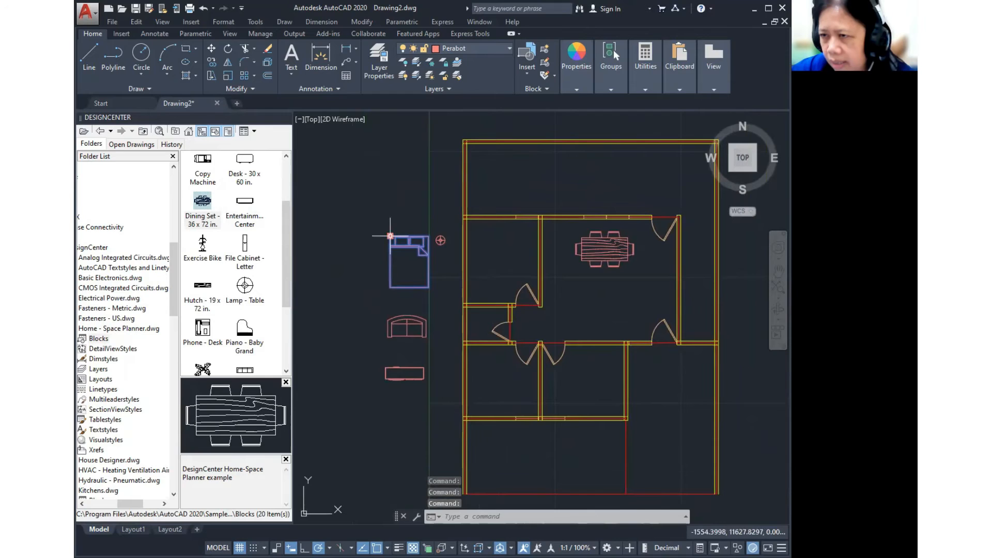
left_click(390, 236)
scroll(390, 236, "up", 5)
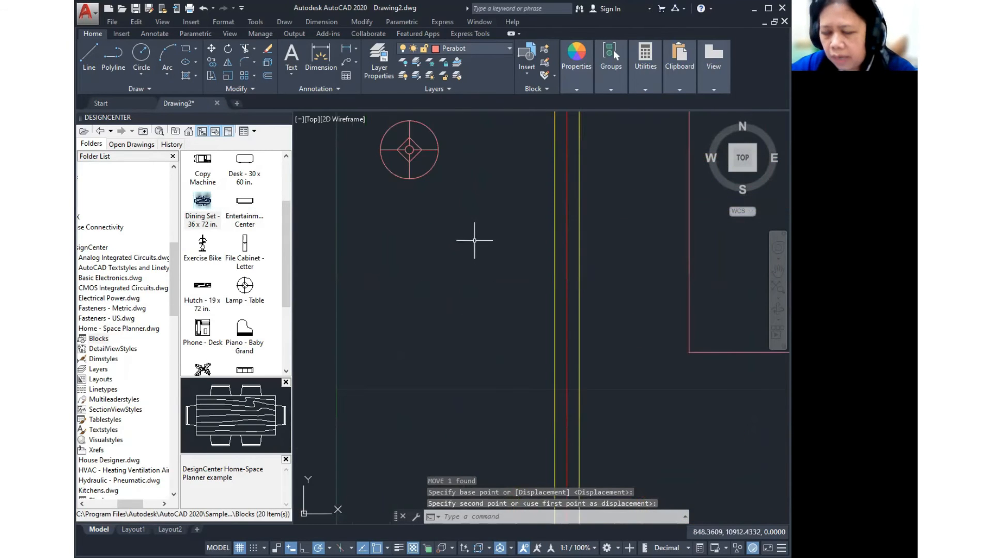
- Move the table lamp into the upper-left bedroom, to the right of the bed's head
scroll(450, 204, "down", 3)
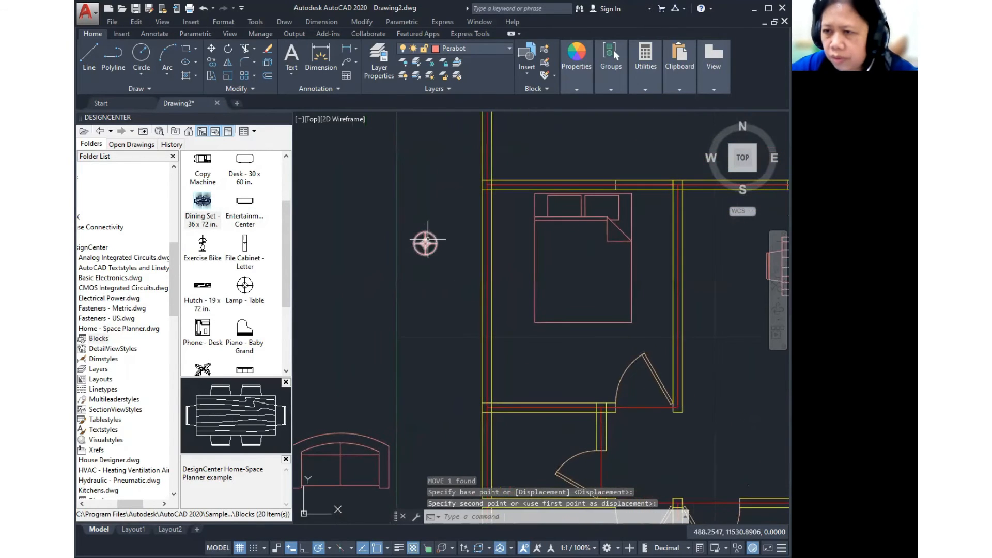
left_click(426, 241)
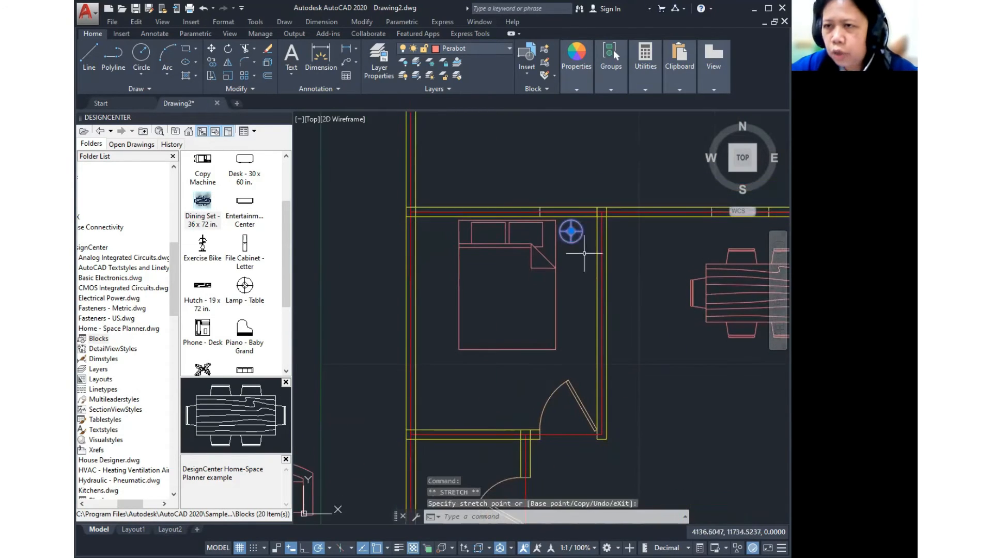
key("Escape")
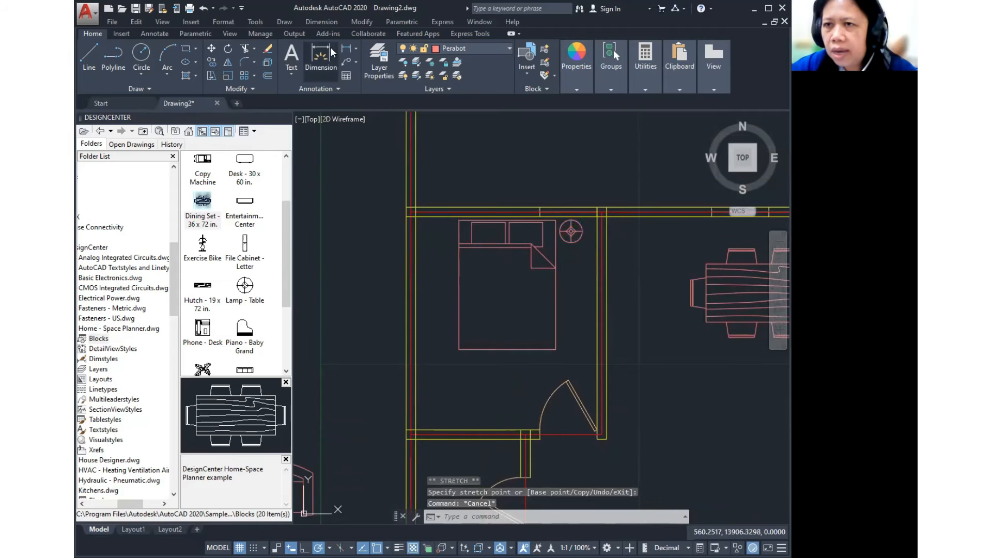
- Copy the table lamp to the left side of the bed's head in the upper-left bedroom
left_click(362, 22)
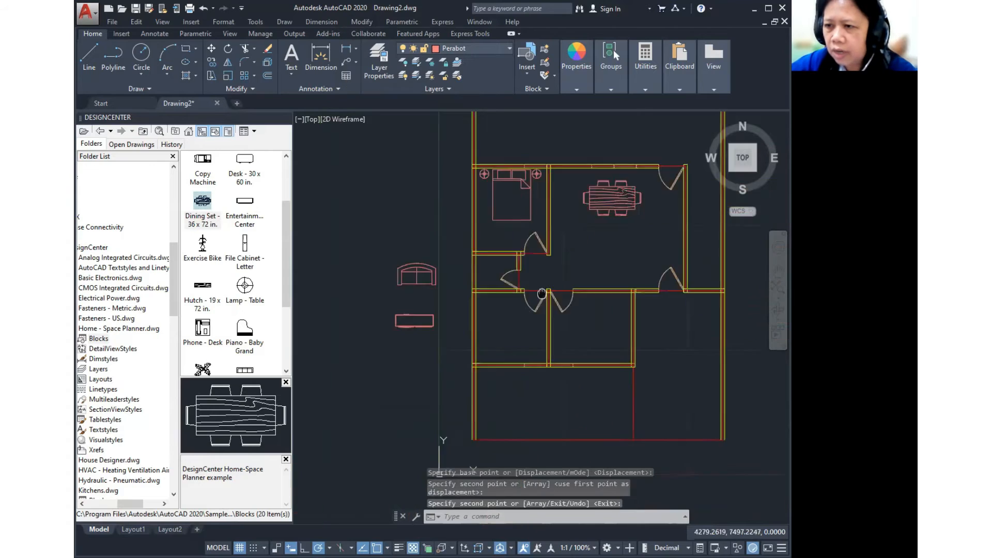
scroll(491, 363, "down", 3)
key("ctrl")
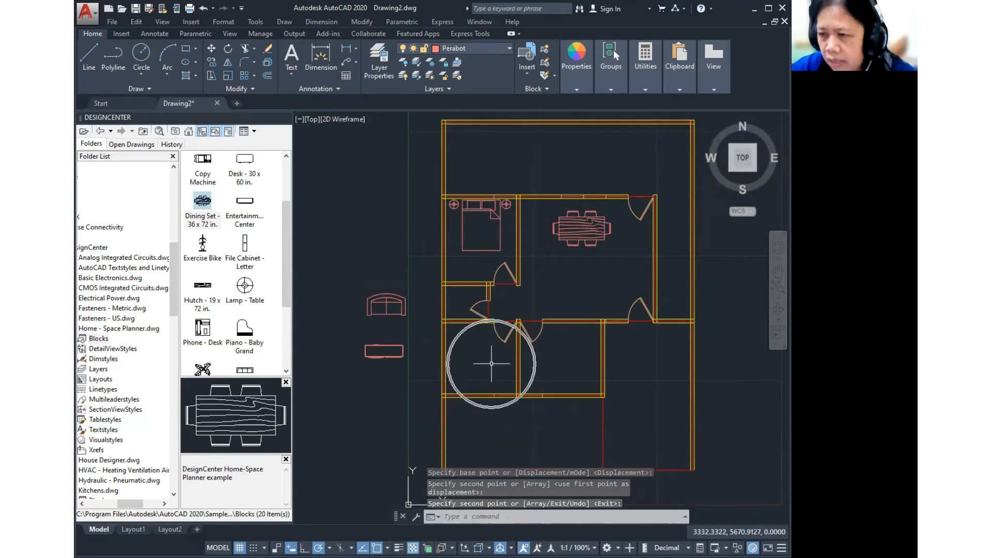
key("ctrl")
key("ctrl")
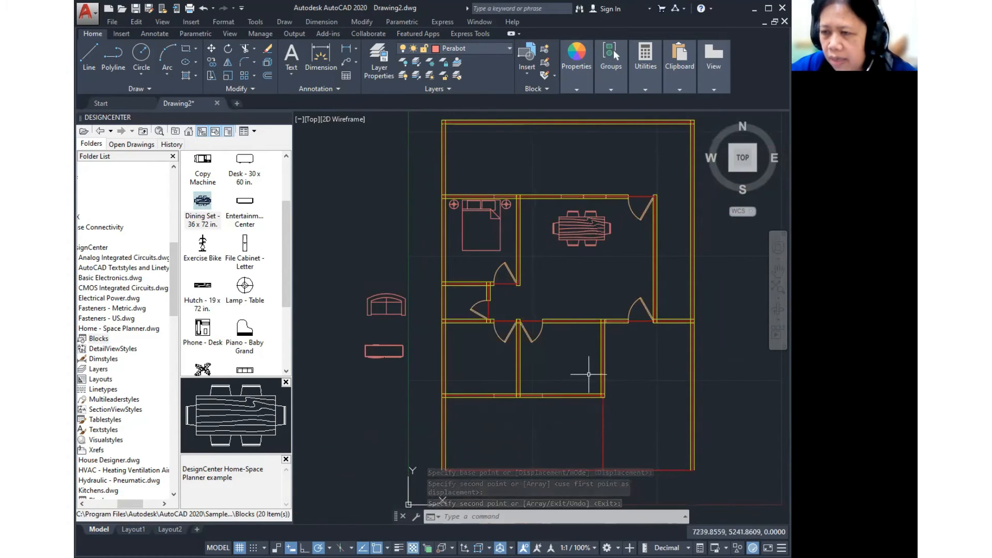
- Copy the queen bed from the upper-left bedroom into the lower-left bedroom
left_click(500, 230)
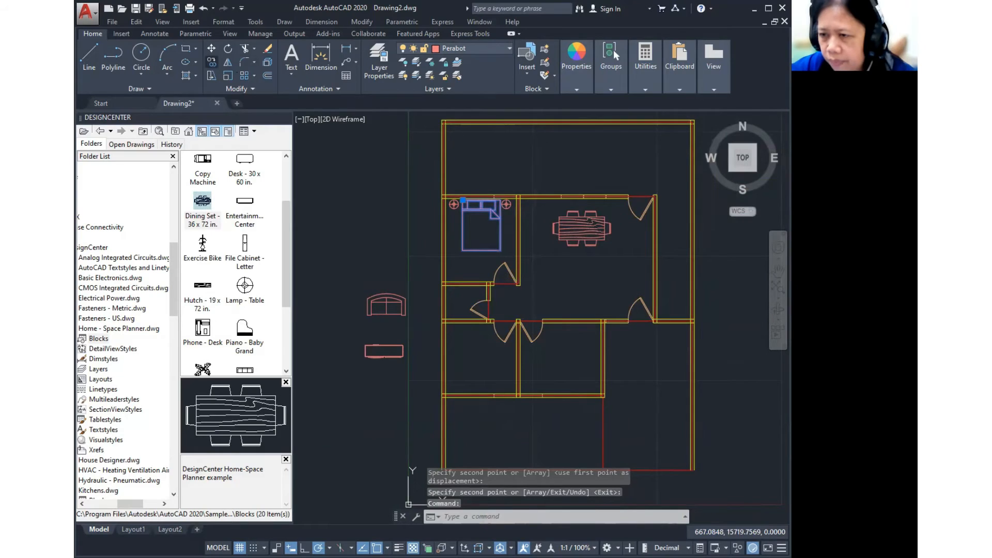
left_click(477, 361)
key("Escape")
- Rotate the lower-left bedroom's bed by half a turn and move it so its head sits at the lower wall
scroll(478, 361, "up", 4)
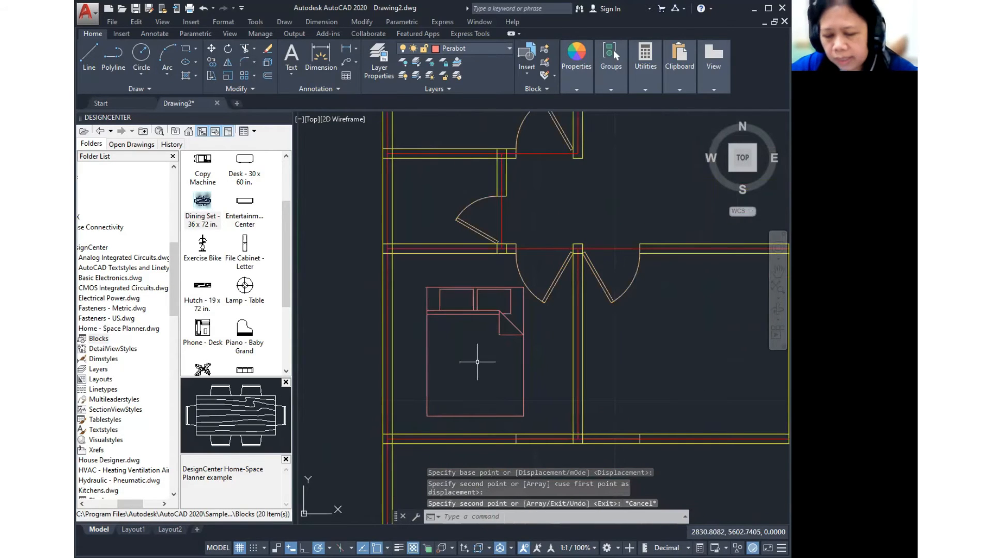
type("RO")
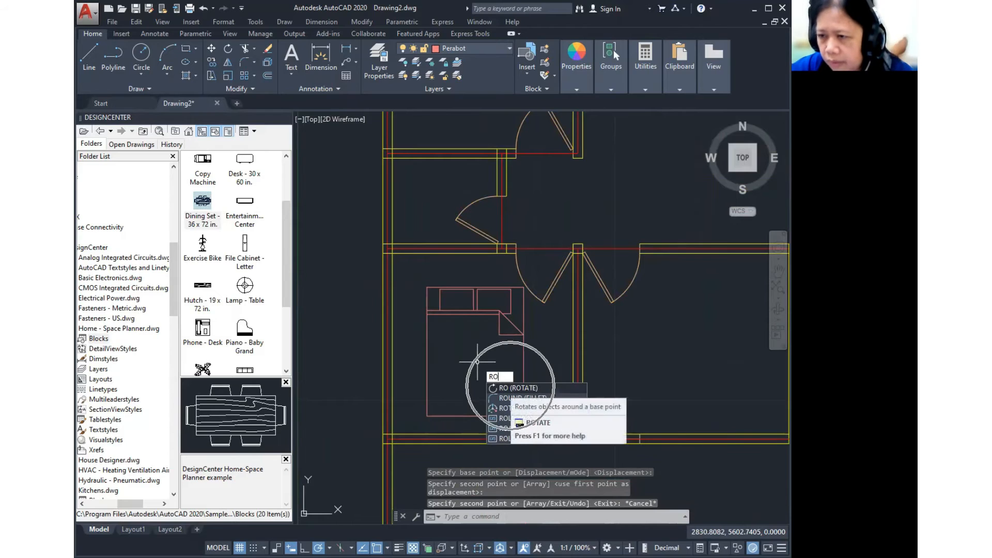
left_click(511, 388)
left_click(514, 325)
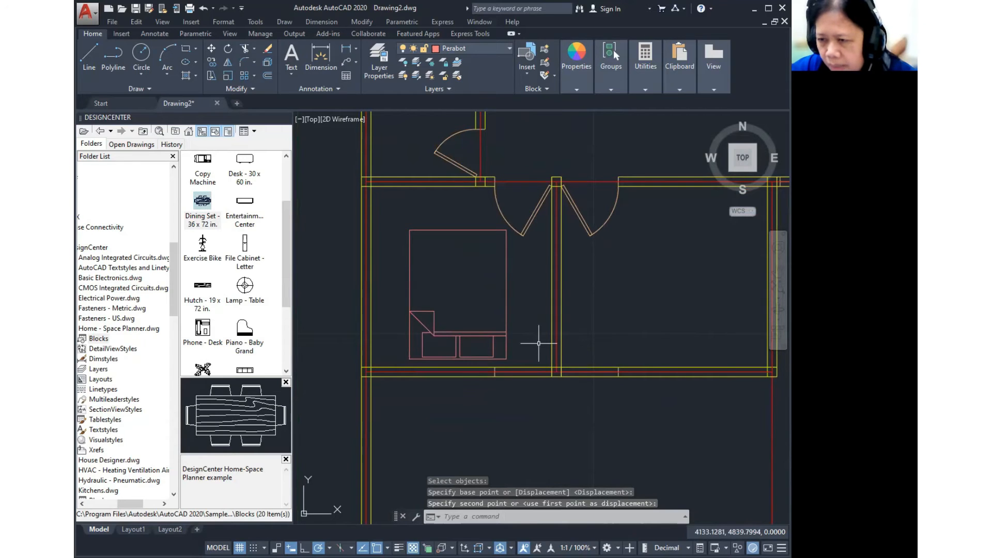
scroll(539, 343, "down", 5)
scroll(496, 289, "up", 4)
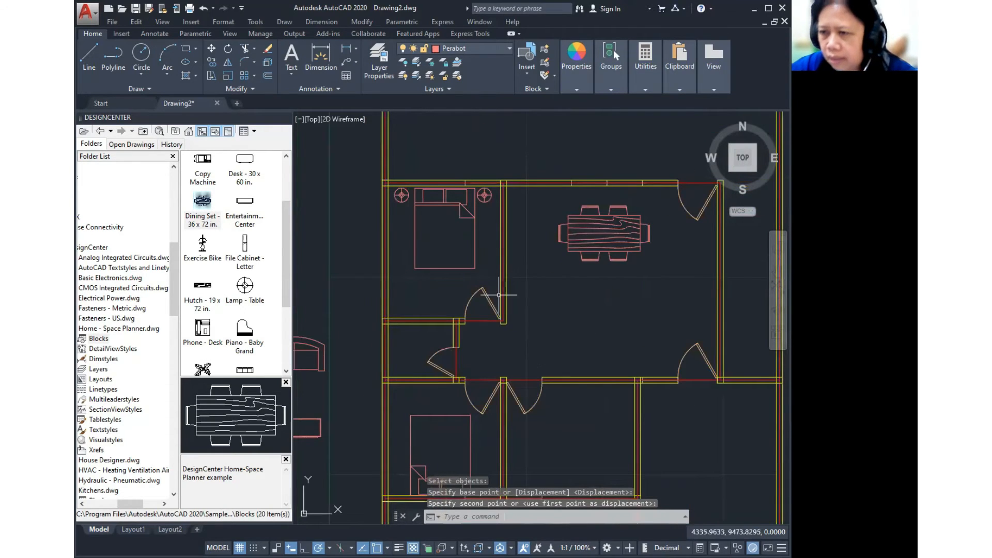
- Copy the pair of table lamps to both sides of the bed's head in the lower-left bedroom
type("CO")
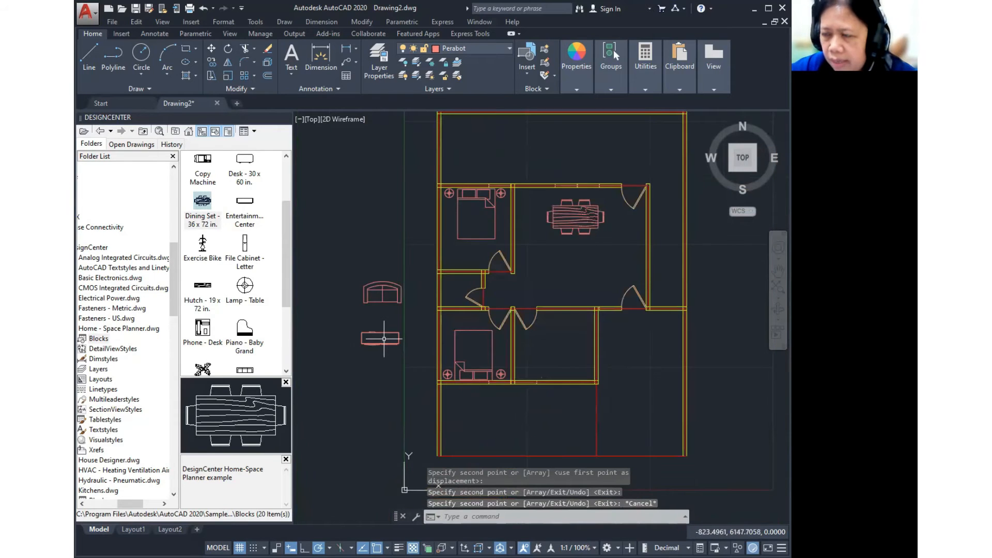
- Move the entertainment center into the main room, rotate it a quarter turn and place it along the room's left wall
left_click(385, 336)
scroll(414, 326, "up", 2)
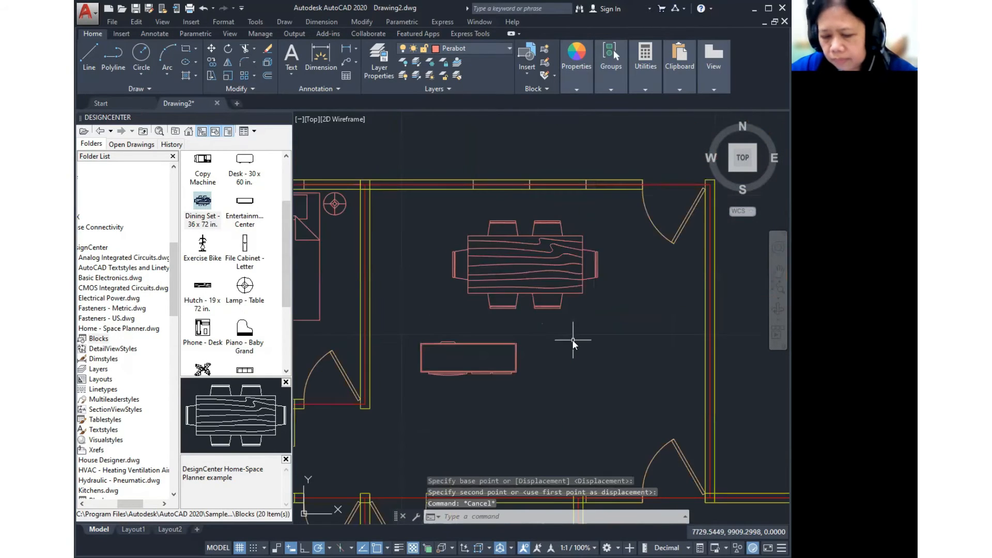
type("ro")
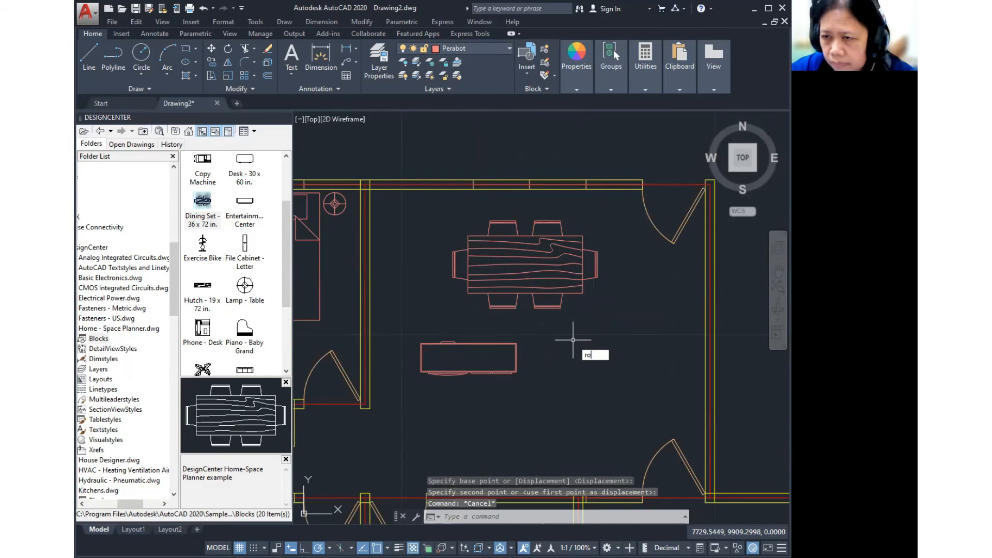
scroll(572, 340, "down", 3)
scroll(534, 355, "up", 5)
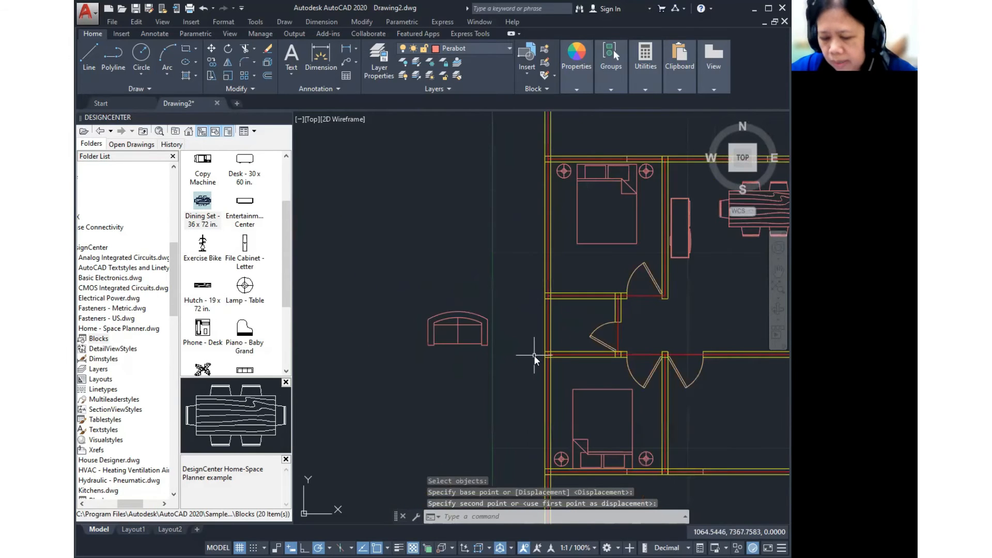
- Move the sofa into the main room, rotate it half a turn and set its back against the lower wall
type("M")
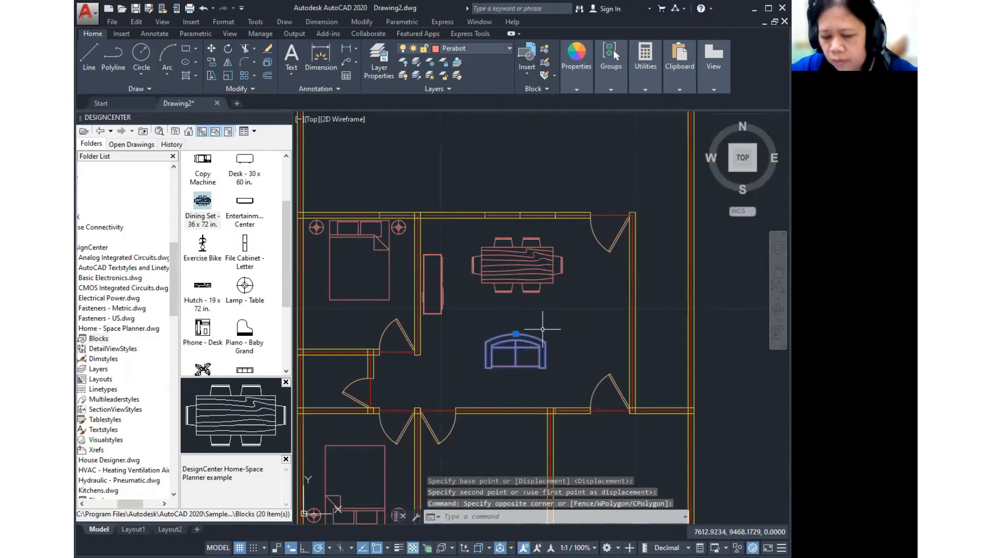
type("RO")
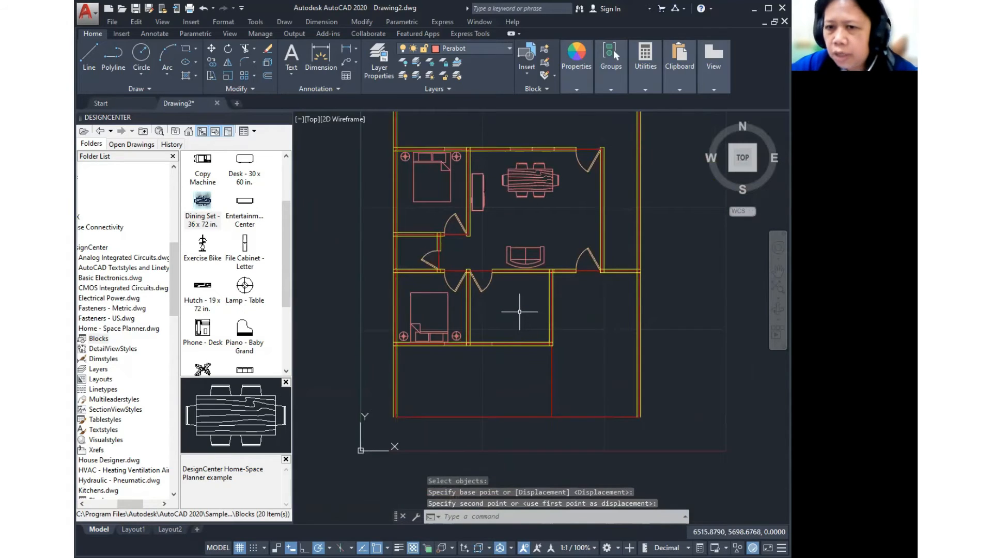
left_click(519, 312)
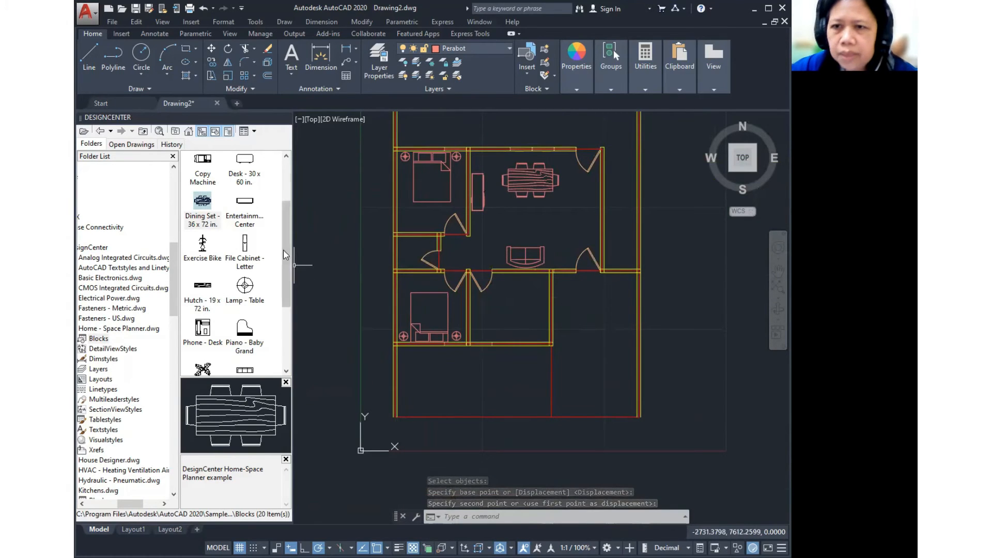
- Insert the Desk - 30 x 60 in. block in the middle of the lower-center room
left_click(245, 164)
left_click_drag(248, 176, 493, 318)
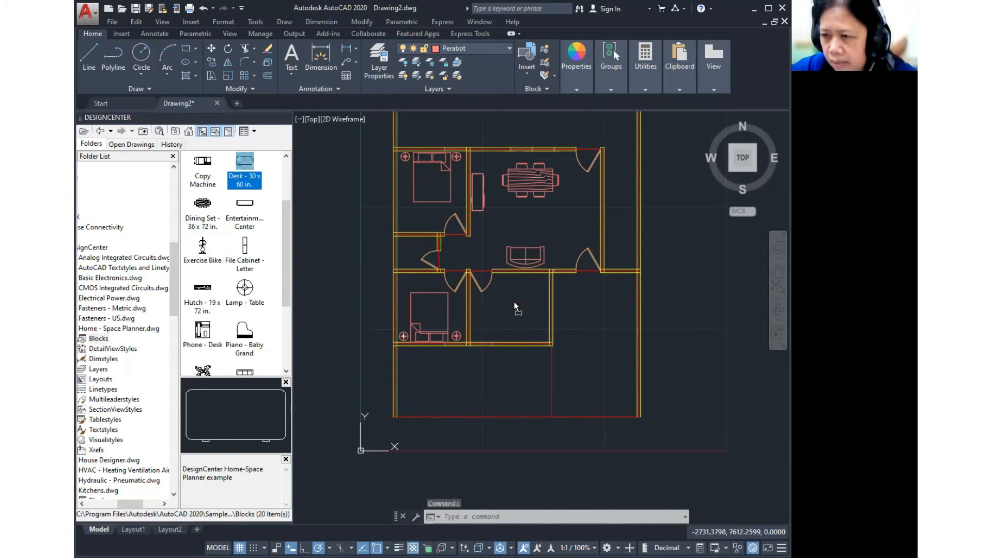
left_click_drag(513, 301, 514, 302)
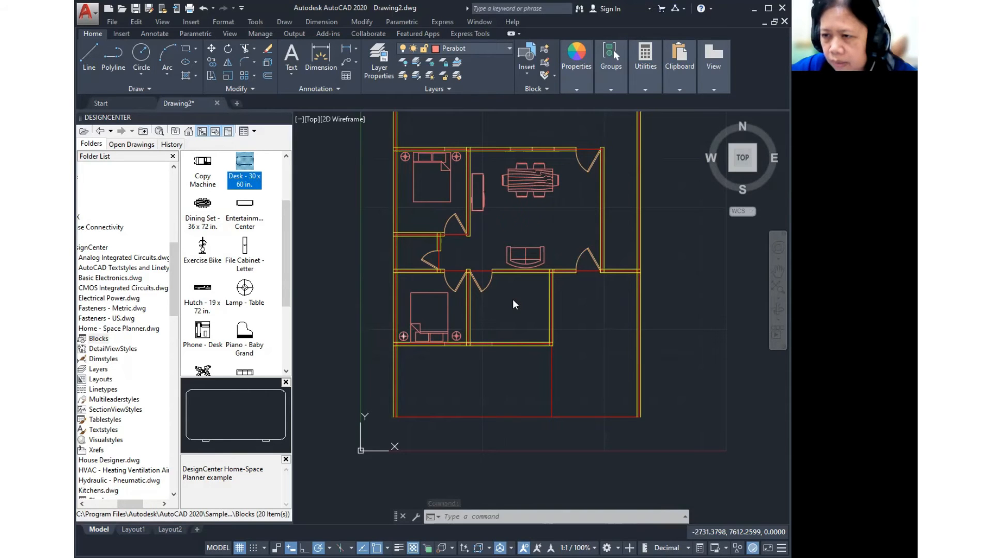
- Insert the Chair - Desk block just below the desk in the lower-center room
scroll(219, 269, "down", 3)
scroll(231, 268, "up", 5)
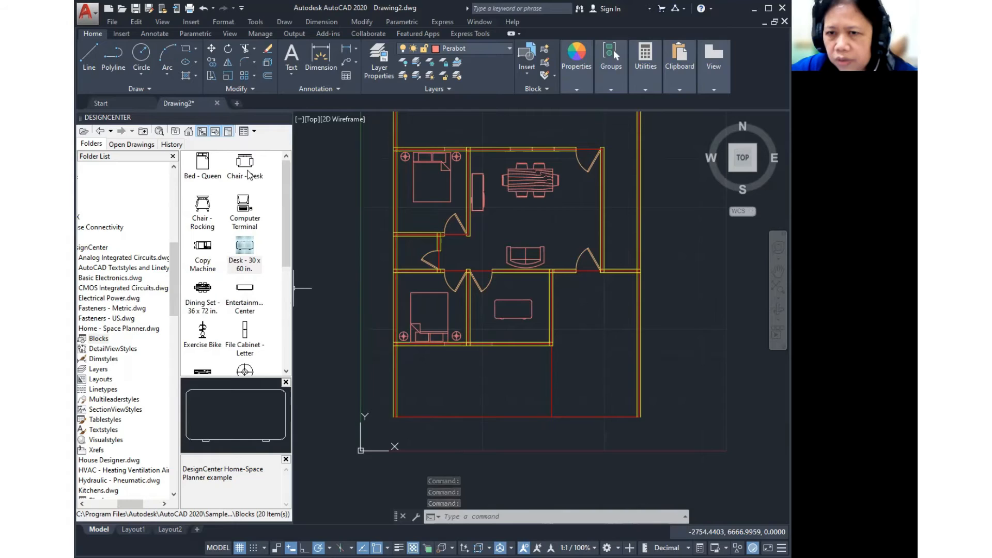
left_click_drag(253, 170, 456, 294)
left_click_drag(510, 329, 513, 330)
scroll(518, 332, "up", 5)
scroll(496, 304, "down", 3)
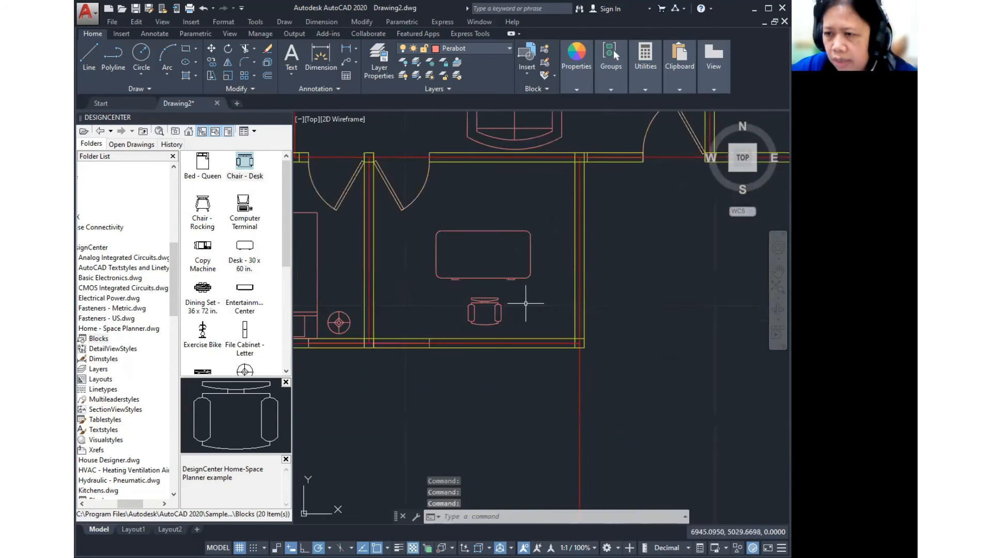
- Rotate the desk chair half a turn so it faces the desk and move it closer to the desk's lower edge
left_click(525, 303)
left_click(489, 311)
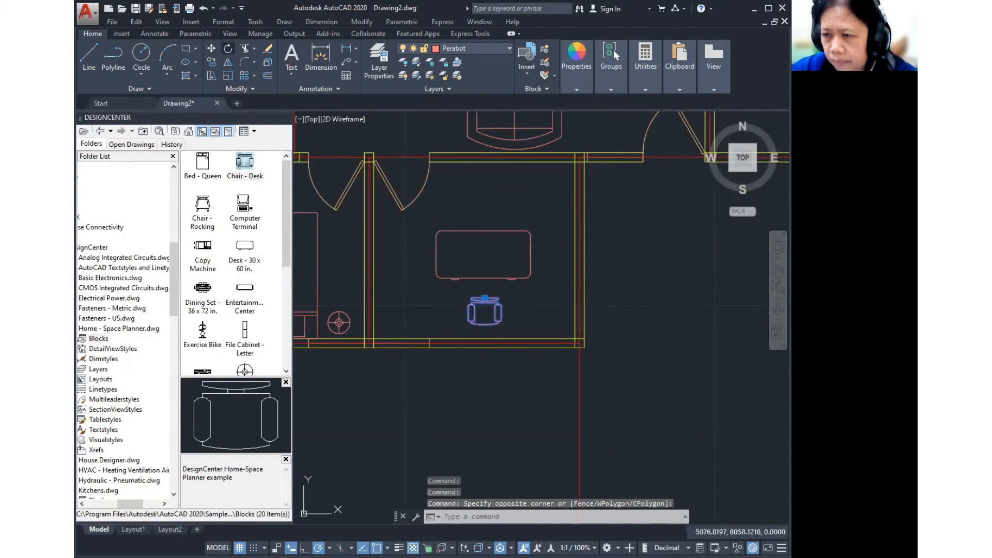
left_click(228, 48)
left_click(485, 314)
key("Return")
middle_click_drag(537, 320, 542, 299)
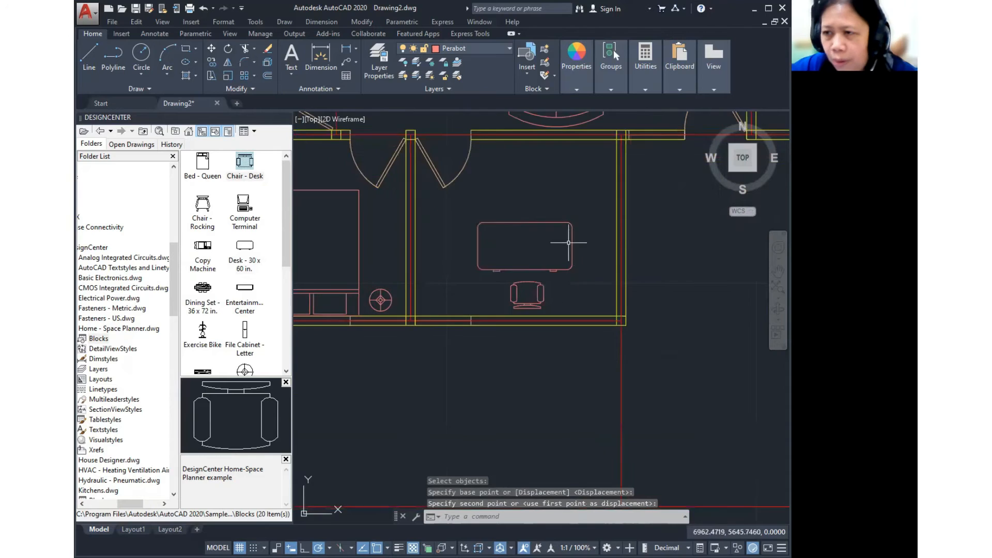
- Insert two Chair - Rocking blocks side by side along the desk's upper edge
scroll(592, 296, "down", 3)
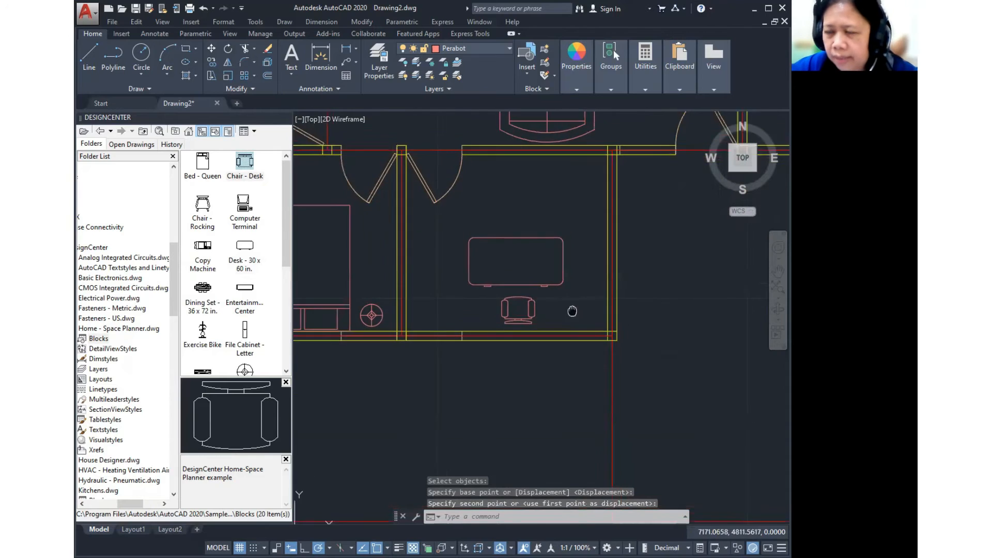
left_click_drag(201, 206, 551, 241)
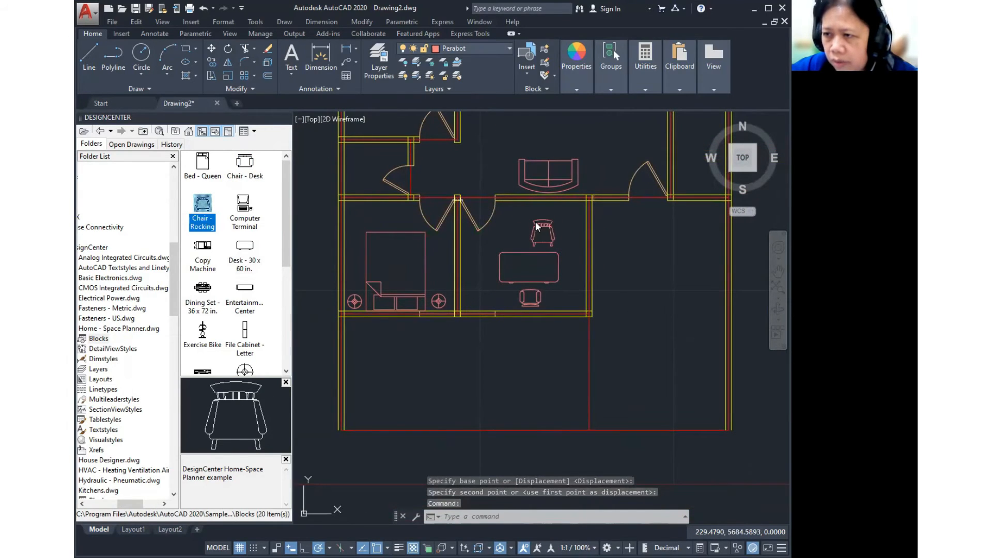
left_click_drag(206, 209, 511, 220)
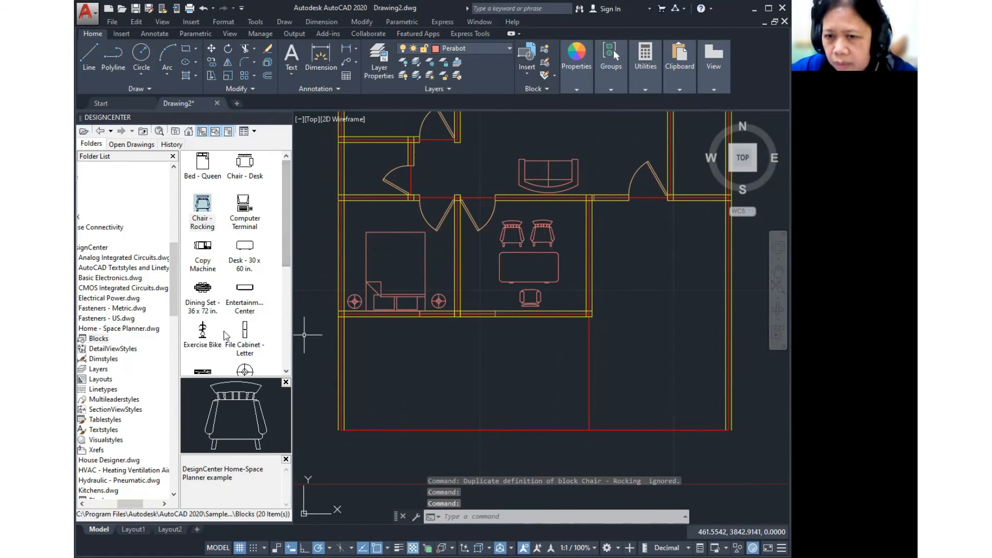
- Insert the Exercise Bike block in the main room, to the right of the sofa
left_click(207, 338)
scroll(208, 338, "down", 2)
scroll(207, 338, "down", 3)
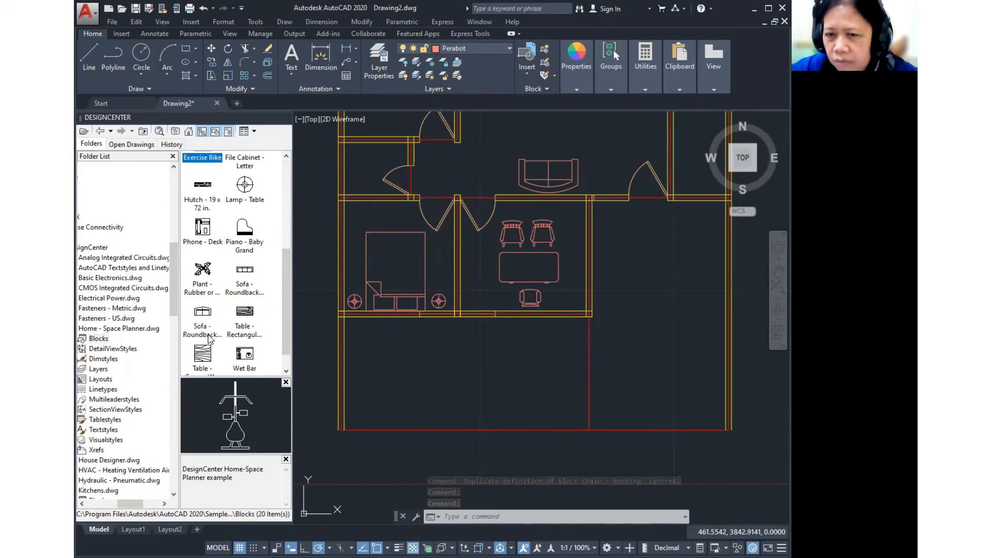
scroll(246, 323, "up", 3)
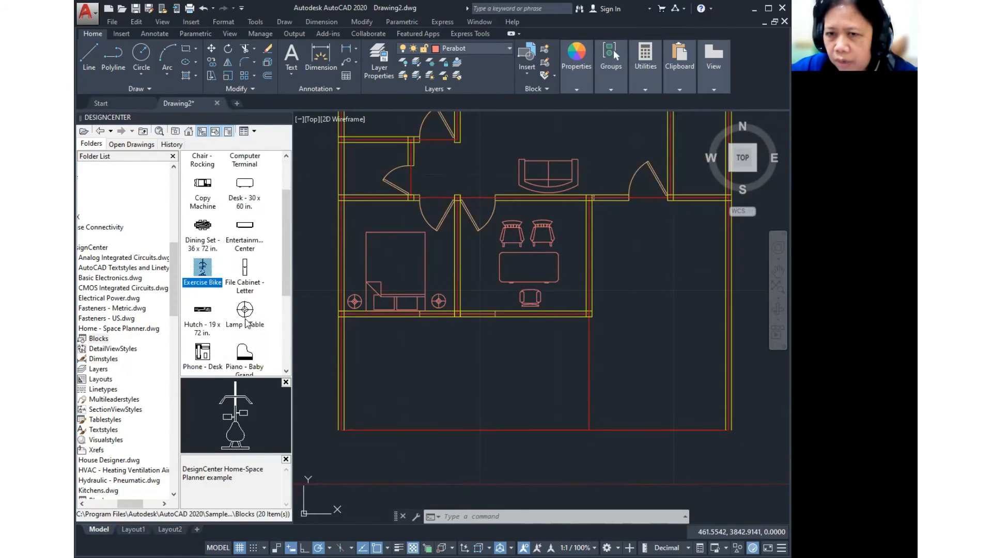
left_click_drag(529, 220, 610, 149)
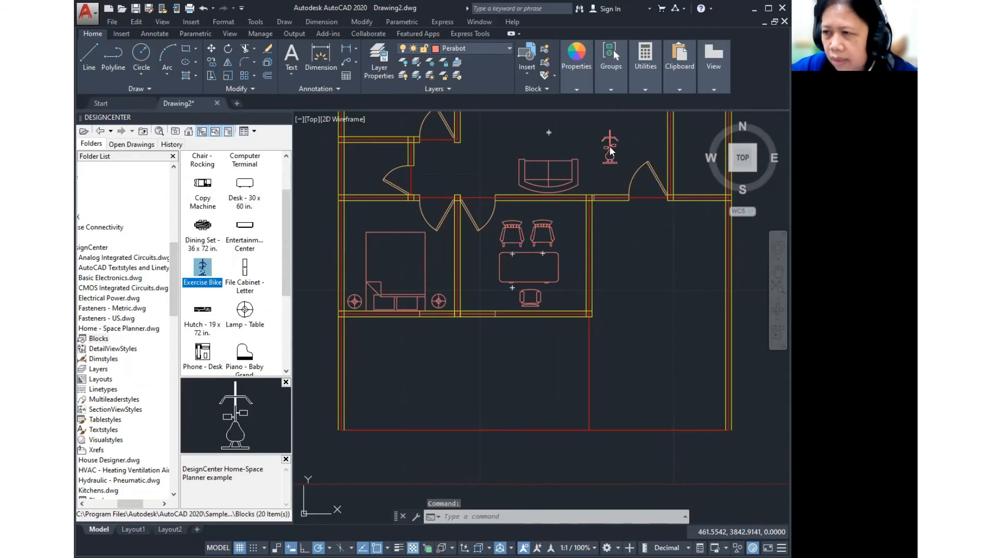
- Move the exercise bike next to the main room's right wall, between the two doors
middle_click_drag(549, 132, 460, 268)
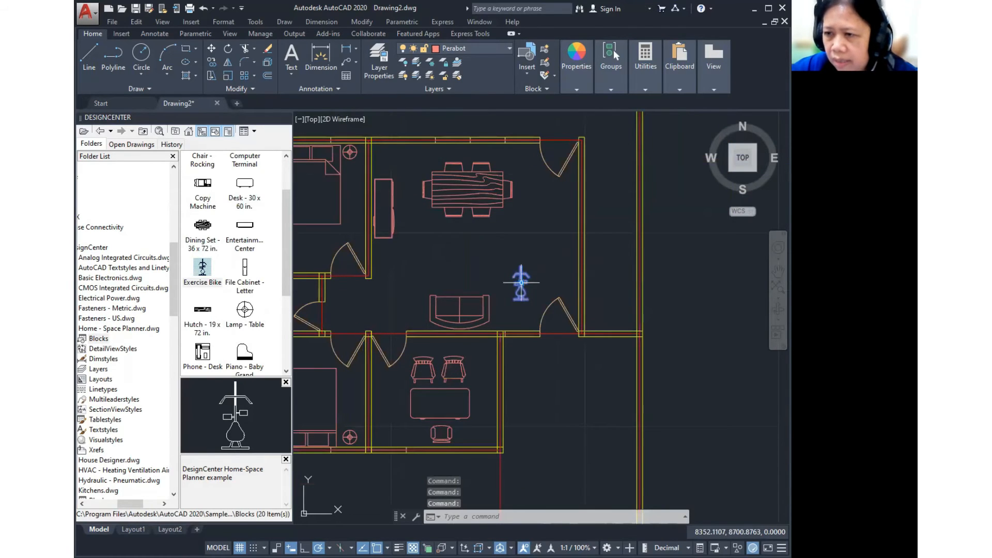
left_click(521, 282)
left_click(564, 239)
- Insert the square wood table block in the main room, just above the sofa
middle_click_drag(450, 302, 493, 287)
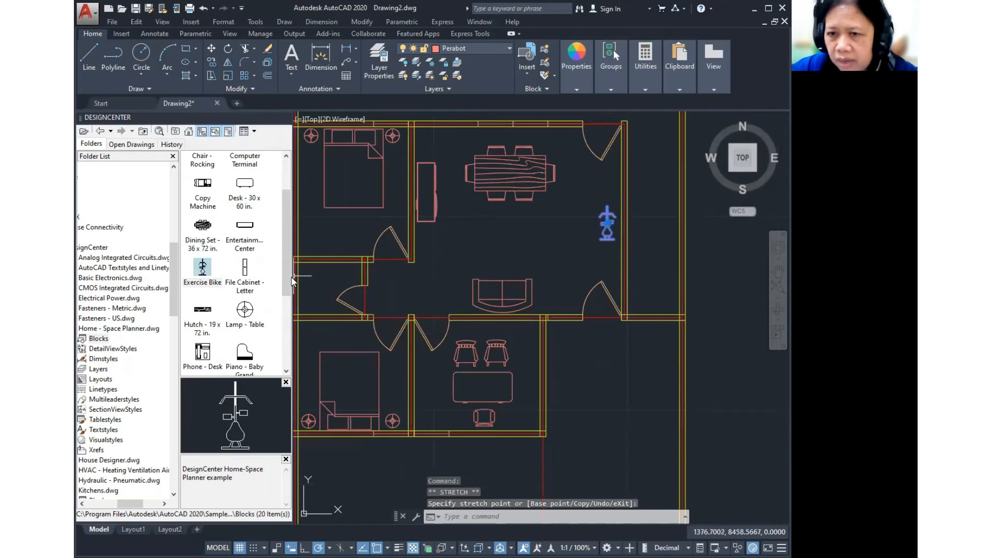
left_click_drag(288, 279, 284, 351)
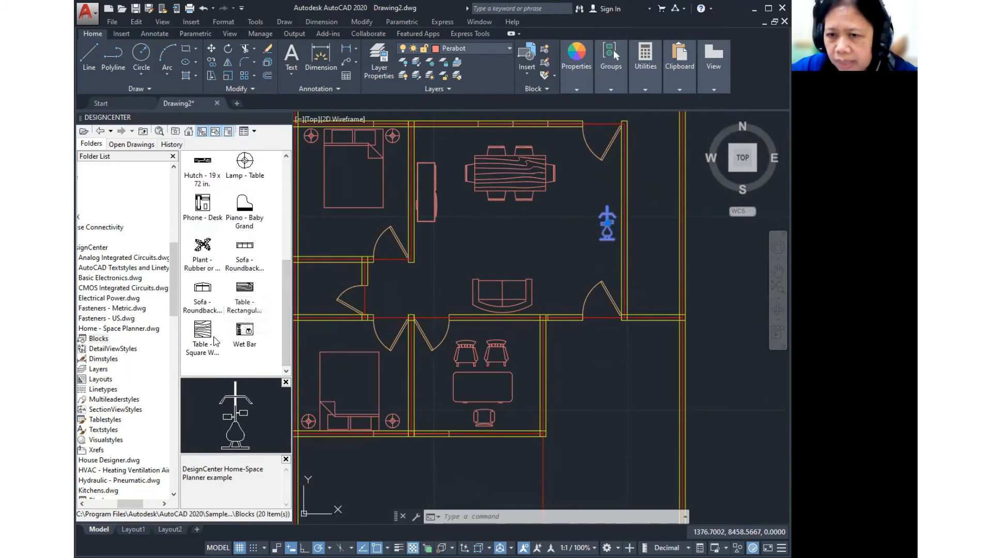
mouse_move(206, 343)
left_mouse_down()
mouse_move(335, 327)
mouse_move(488, 239)
mouse_move(482, 226)
left_mouse_up()
scroll(503, 255, "down", 4)
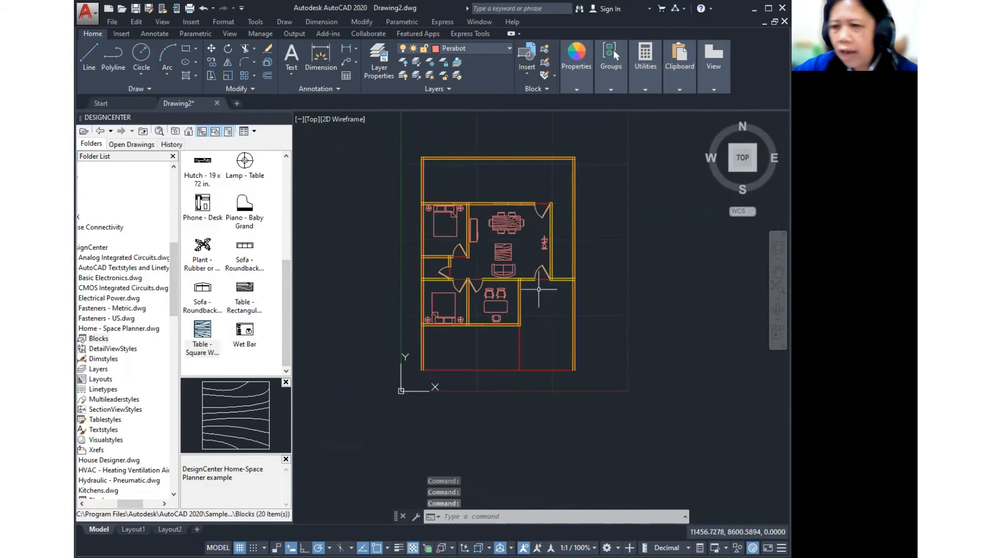
- Inspect the whole floor plan to check the furniture layout and look for rooms still without furniture
scroll(485, 293, "up", 2)
middle_click_drag(486, 294, 461, 325)
scroll(462, 324, "down", 2)
scroll(465, 322, "up", 2)
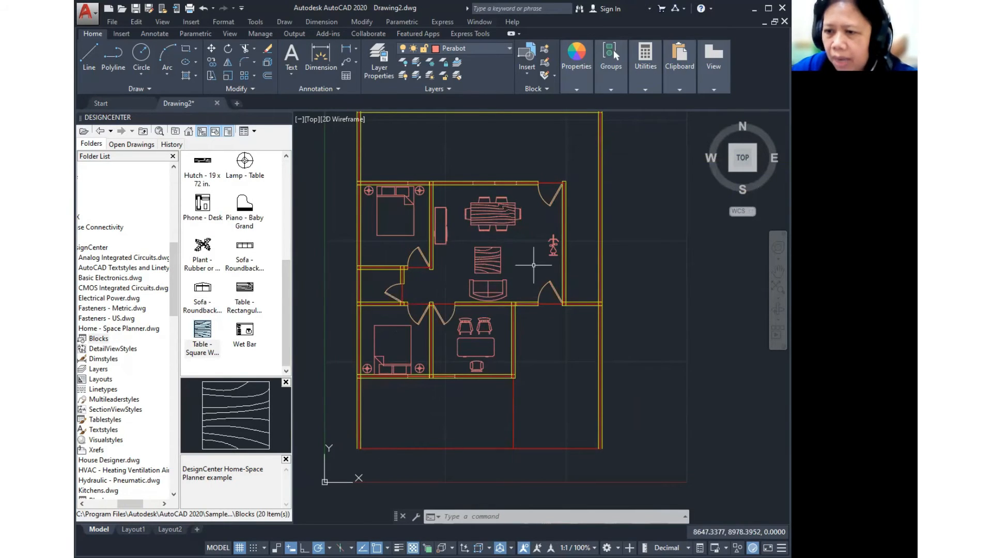
middle_click_drag(506, 311, 507, 318)
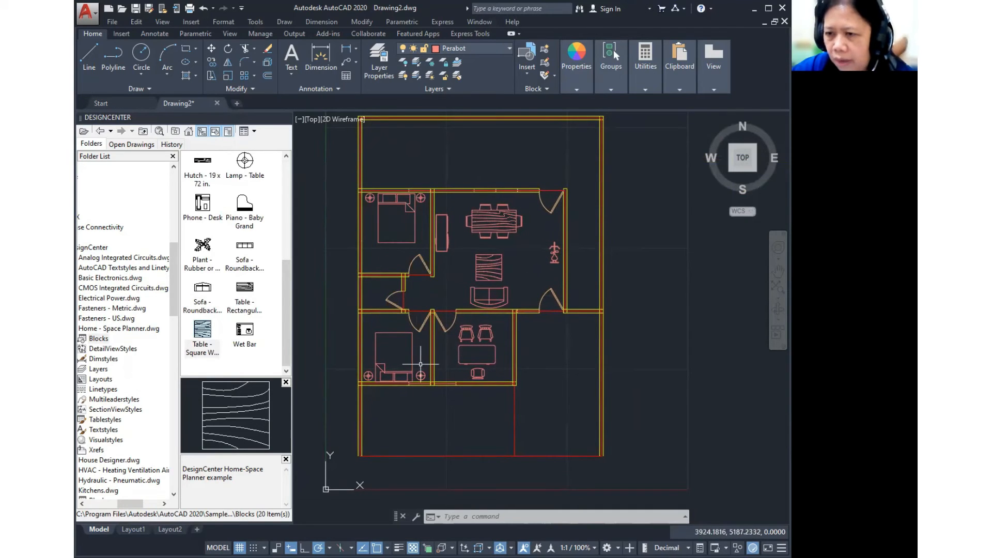
key("ctrl")
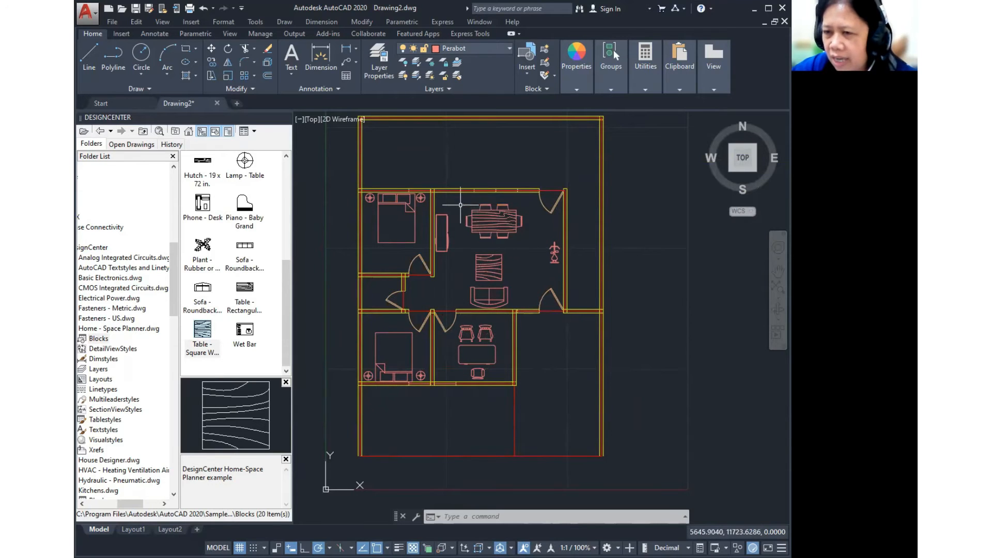
key("ctrl")
key("ctrl")
mouse_move(571, 354)
middle_mouse_down()
mouse_move(598, 327)
mouse_move(545, 345)
mouse_move(551, 367)
mouse_move(544, 357)
middle_mouse_up()
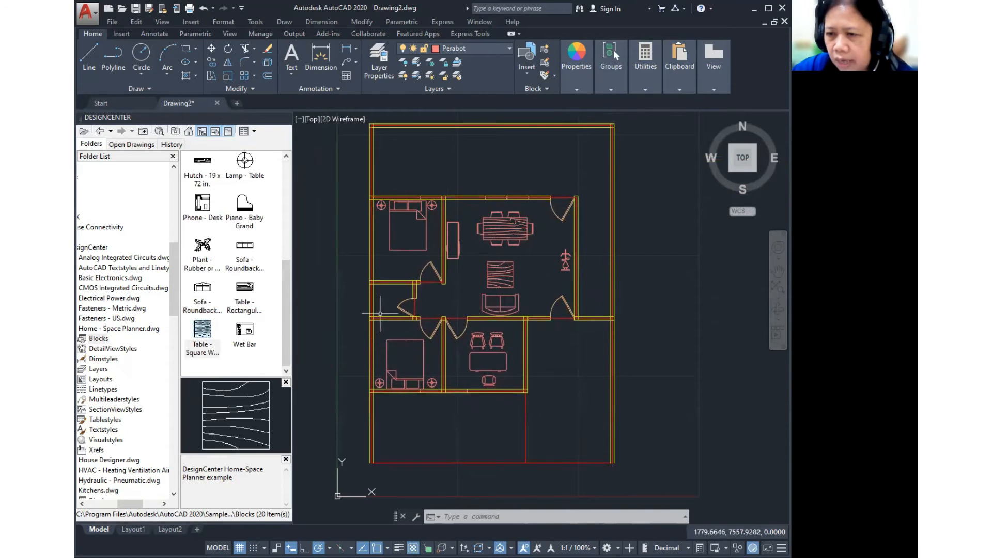
key("ctrl")
key("ctrl")
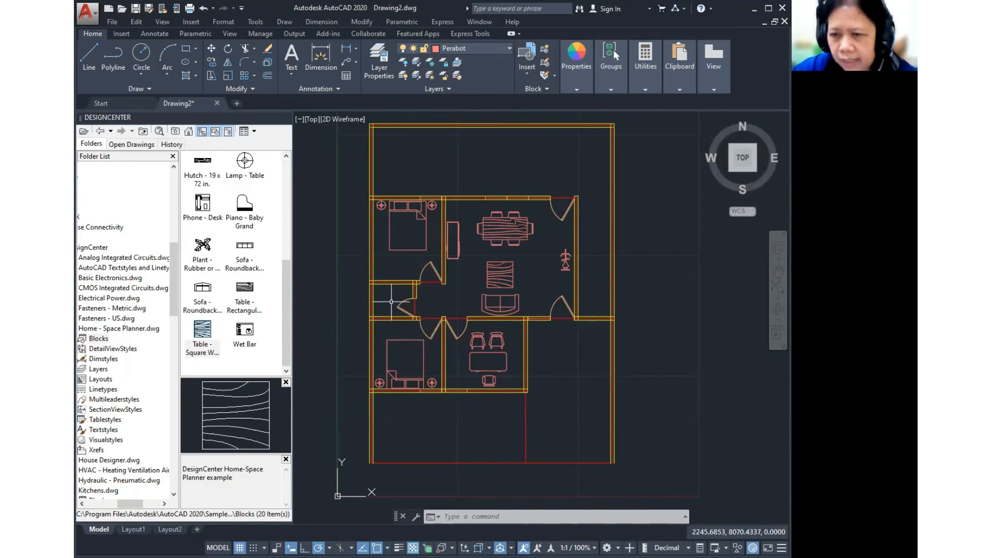
- Show the blocks of House Designer.dwg in DesignCenter
left_click_drag(123, 504, 112, 508)
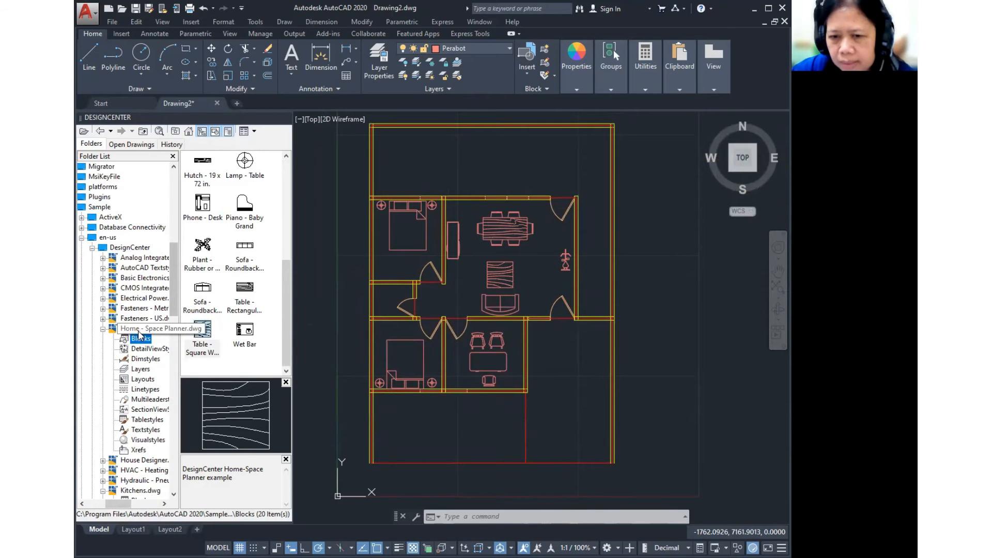
left_click(147, 460)
left_click(79, 461)
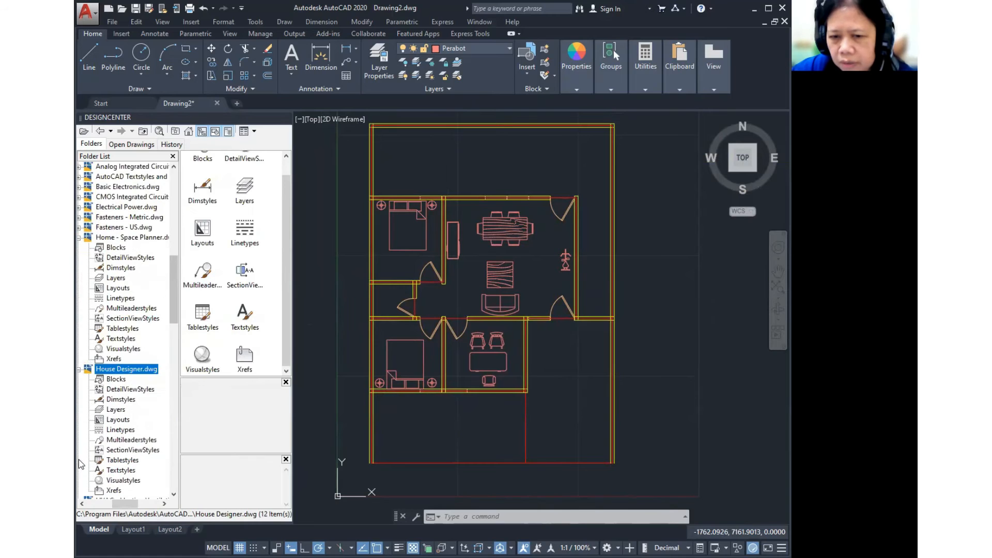
key("ctrl")
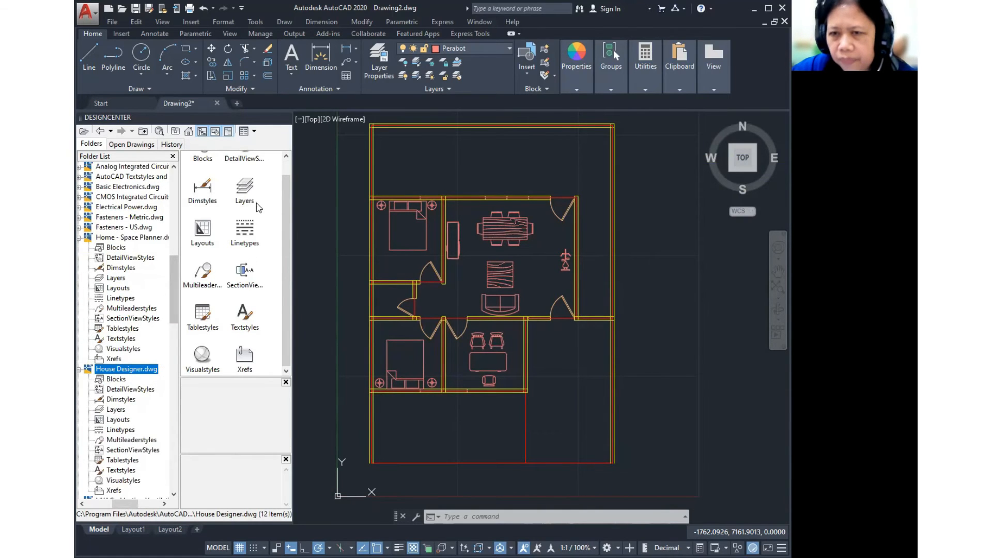
scroll(223, 185, "up", 1)
double_click(202, 167)
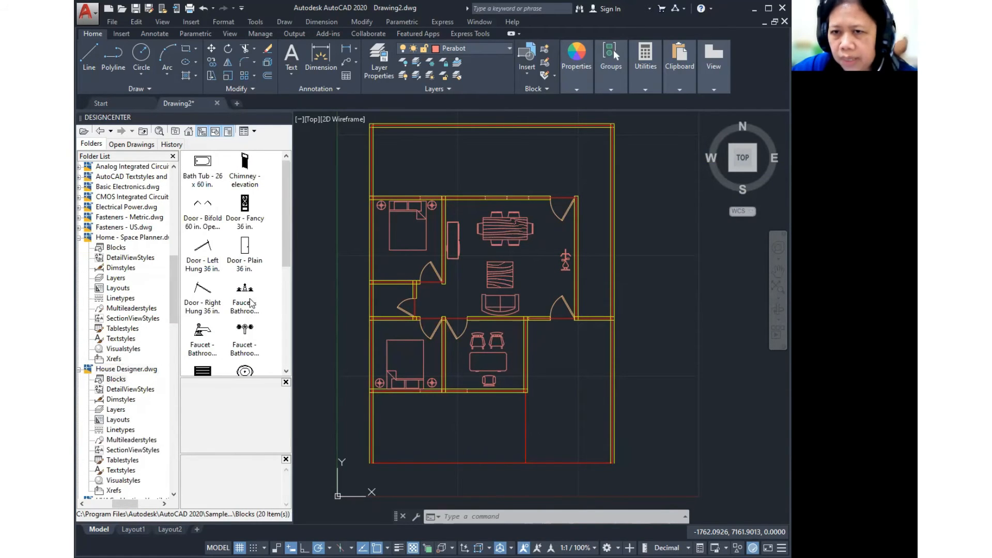
- Insert the Toilet - top block in the small bathroom between the two left bedrooms
left_click_drag(285, 261, 284, 362)
left_click(203, 289)
mouse_move(202, 289)
left_mouse_down()
mouse_move(408, 282)
mouse_move(388, 294)
left_mouse_up()
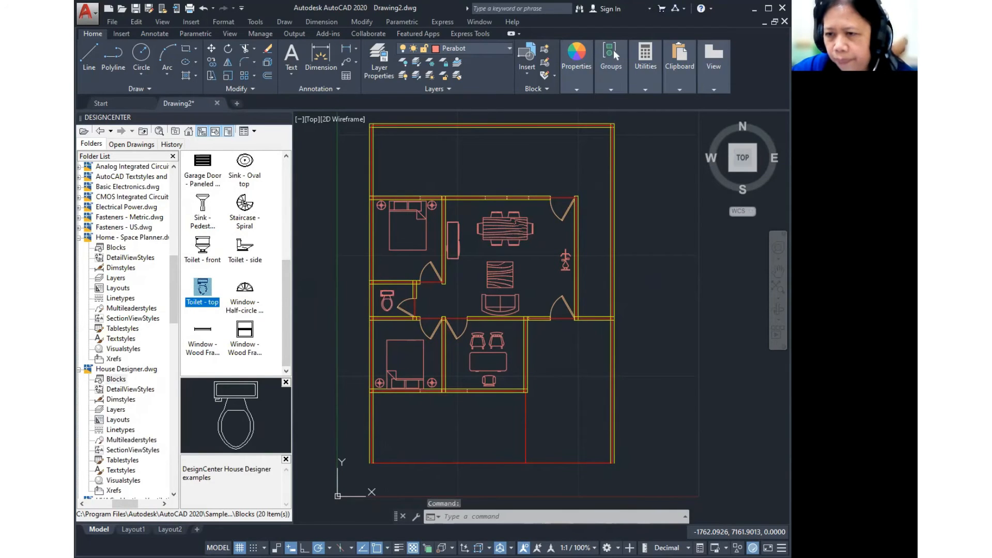
- Rotate the bathroom toilet so its tank faces the outer wall, and move it into the bathroom's upper-left corner
scroll(389, 295, "up", 5)
left_click(380, 270)
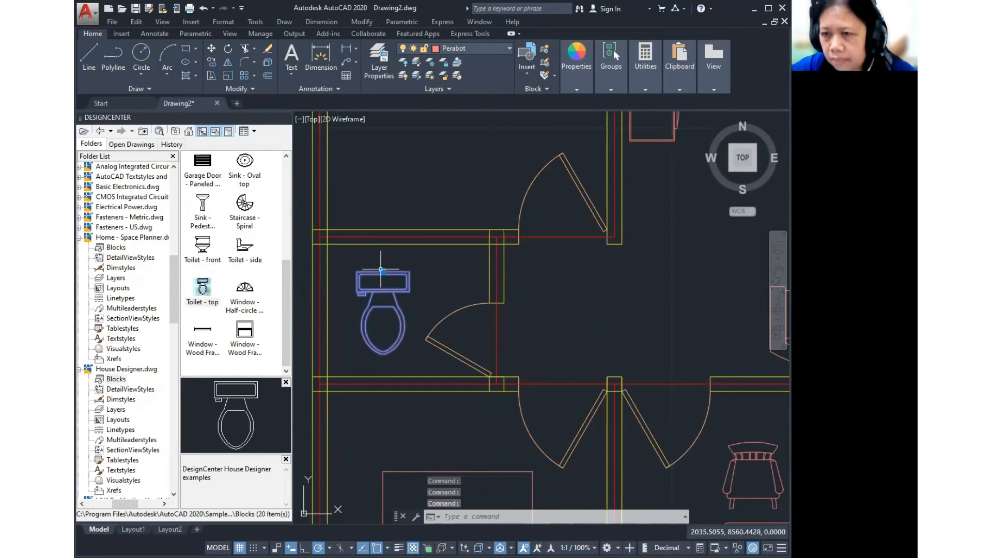
left_click(320, 23)
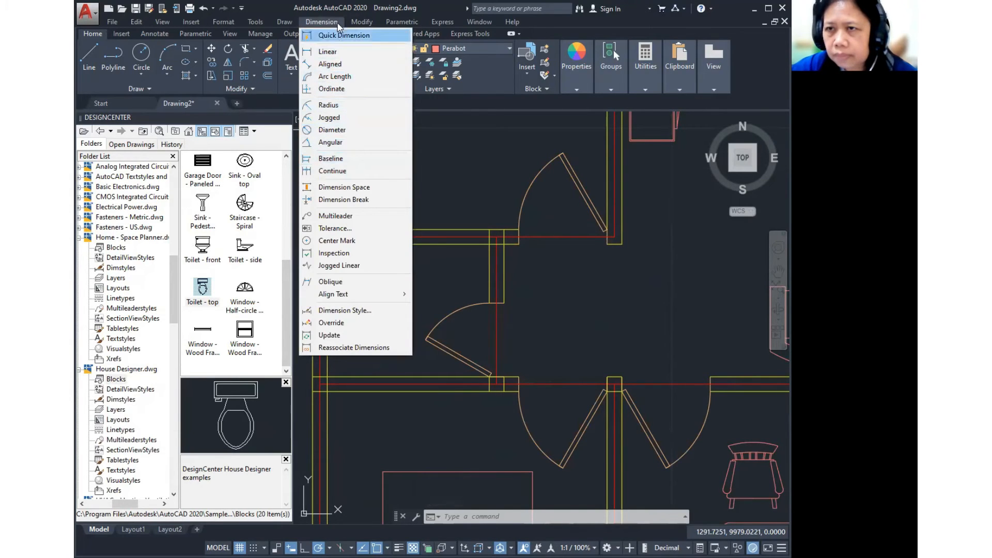
mouse_move(284, 22)
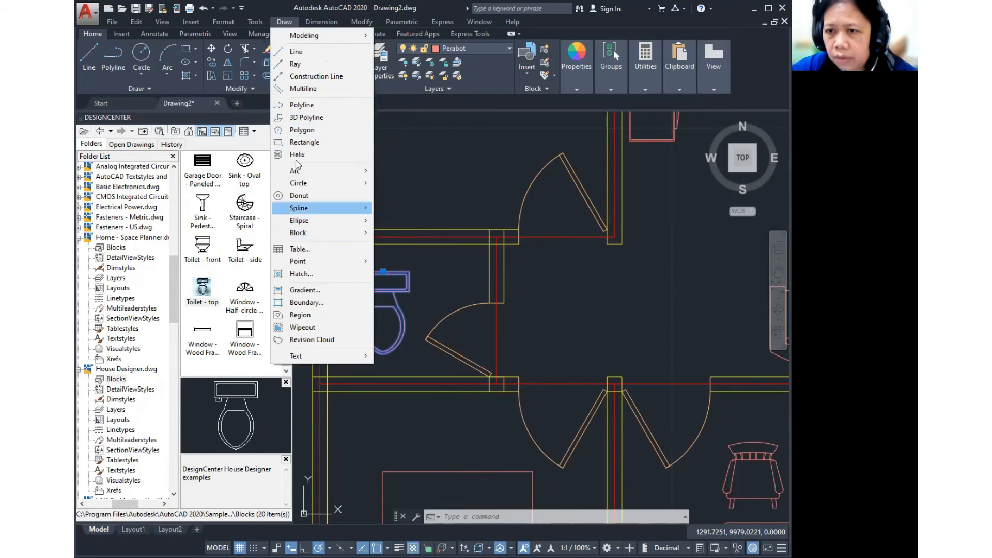
mouse_move(361, 23)
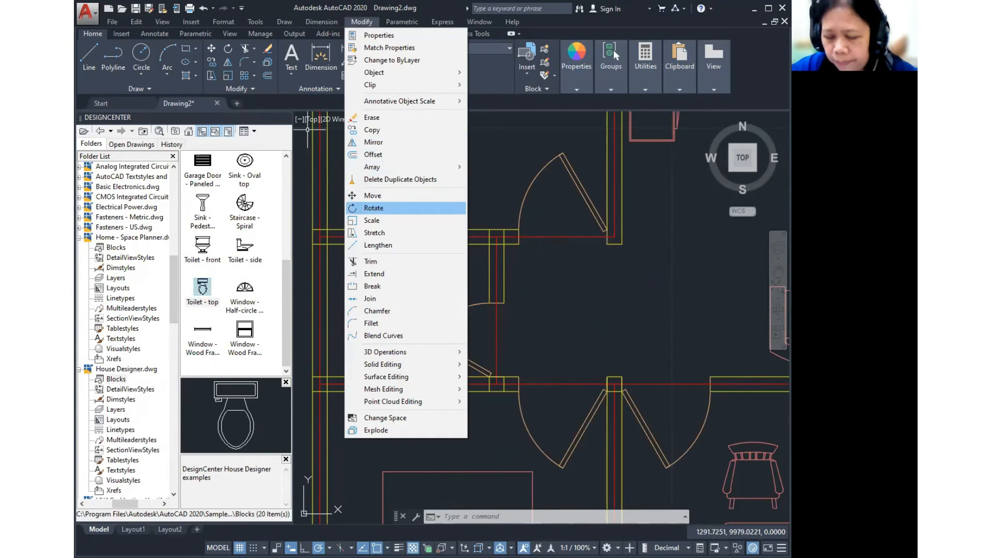
left_click(374, 208)
left_click(425, 253)
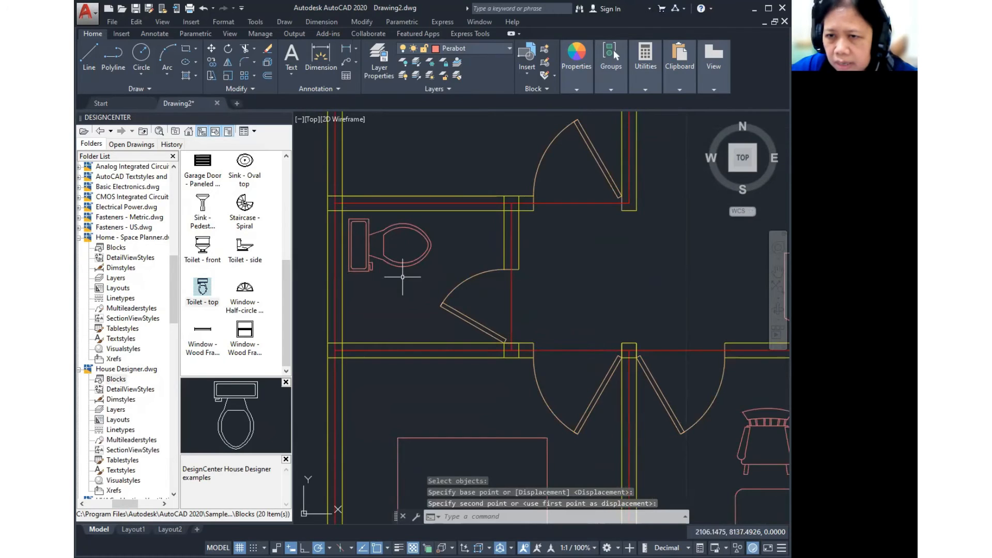
scroll(373, 320, "up", 2)
key("Escape")
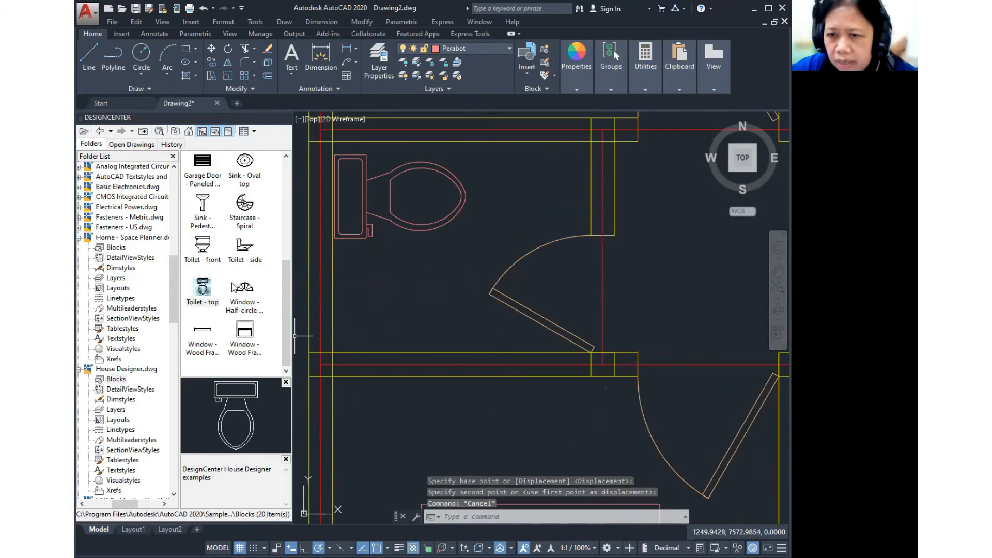
- Insert the Sink - Oval top block below the toilet in the bathroom, and delete it
mouse_move(241, 183)
left_mouse_down()
mouse_move(245, 175)
mouse_move(420, 285)
mouse_move(394, 301)
left_mouse_up()
scroll(452, 301, "down", 4)
left_click(448, 303)
middle_click_drag(452, 308, 469, 285)
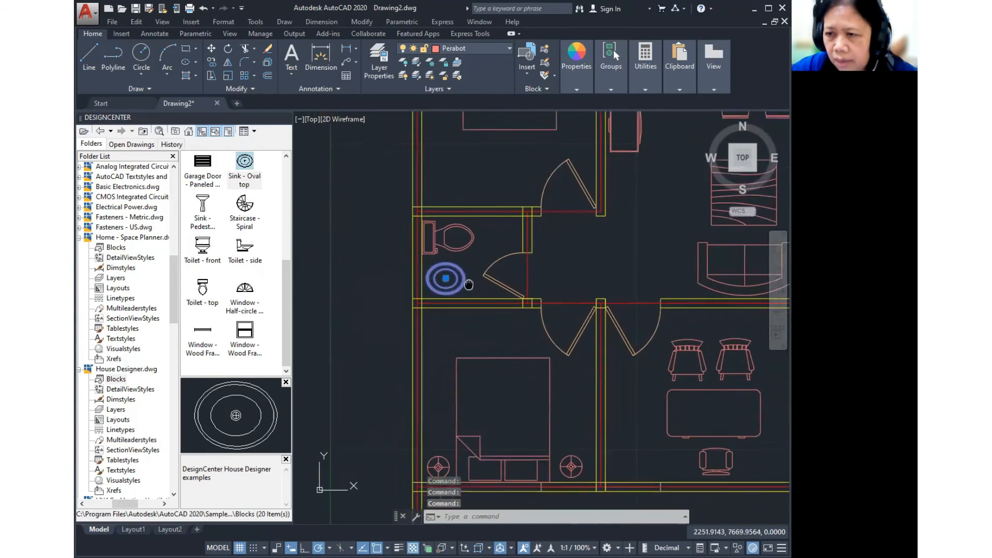
scroll(469, 285, "up", 2)
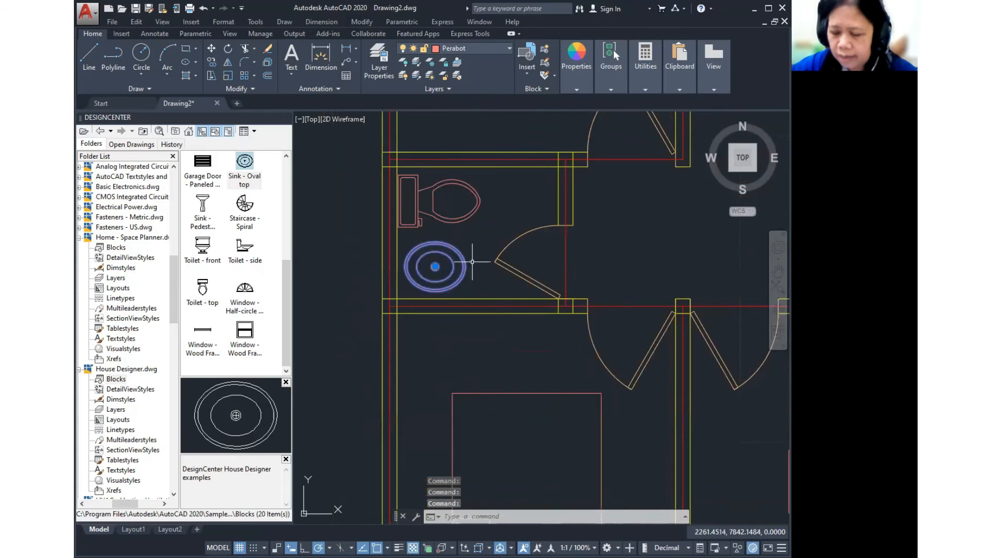
key("Delete")
- Close DesignCenter and show the Tool Palettes
scroll(472, 258, "down", 5)
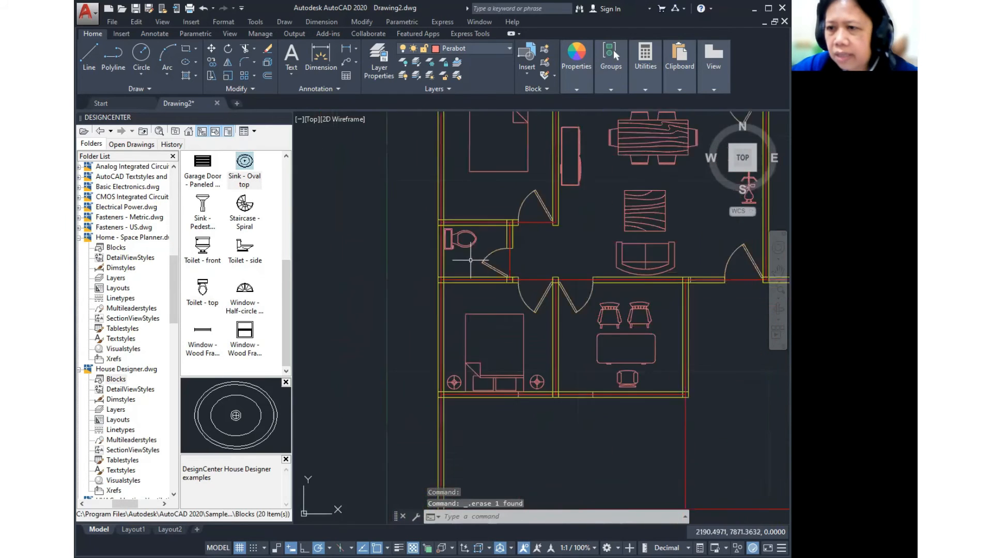
mouse_move(520, 287)
middle_mouse_down()
mouse_move(495, 340)
mouse_move(497, 324)
middle_mouse_up()
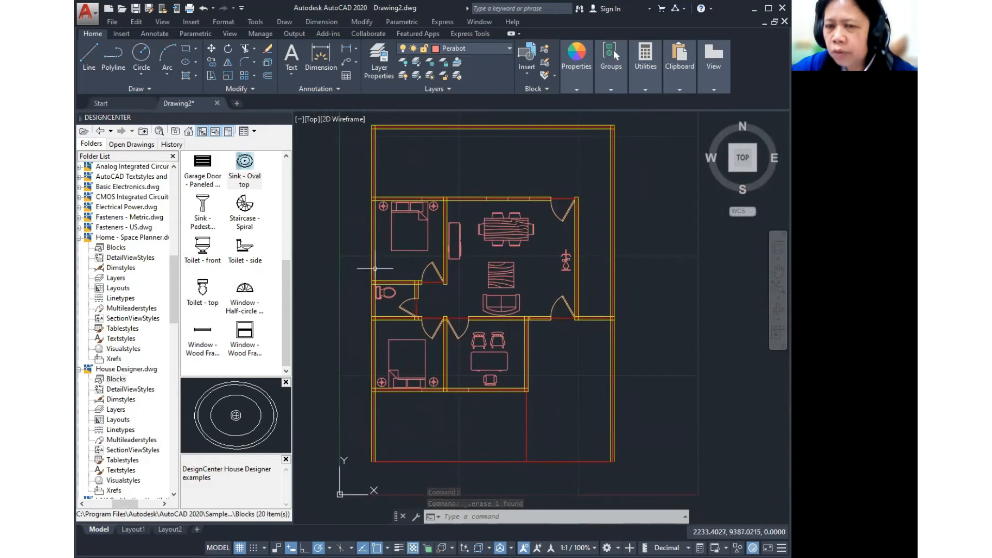
key("ctrl")
key("ctrl")
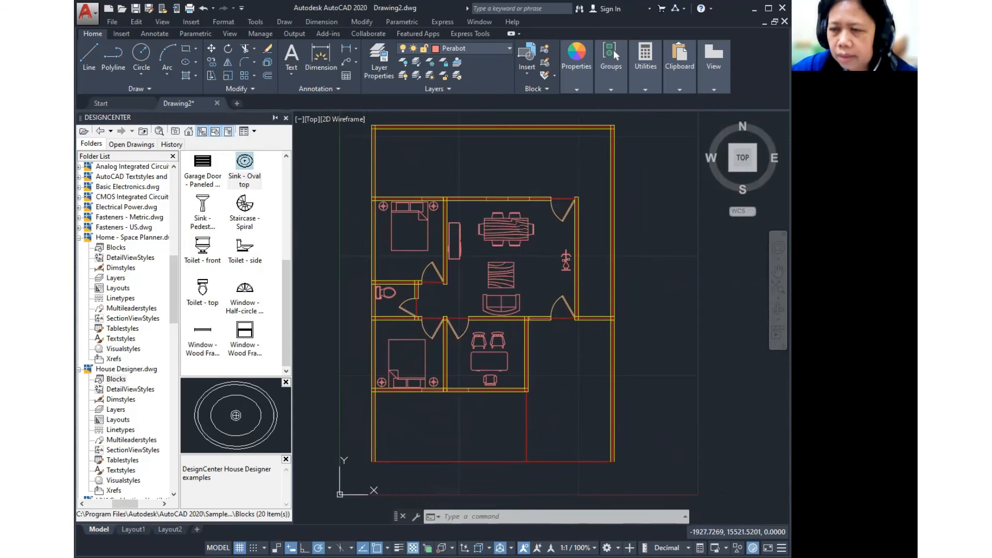
left_click(286, 118)
key("ctrl")
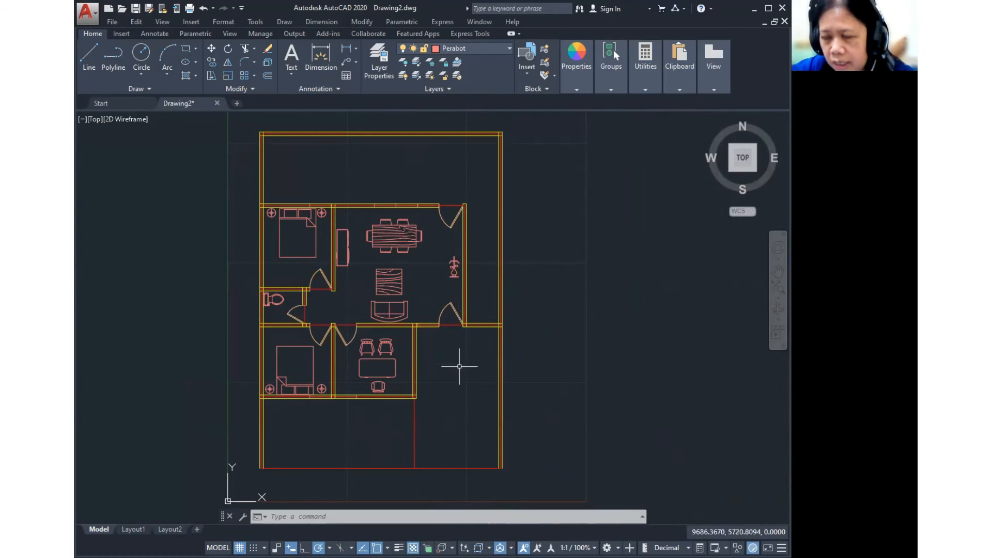
key("ctrl")
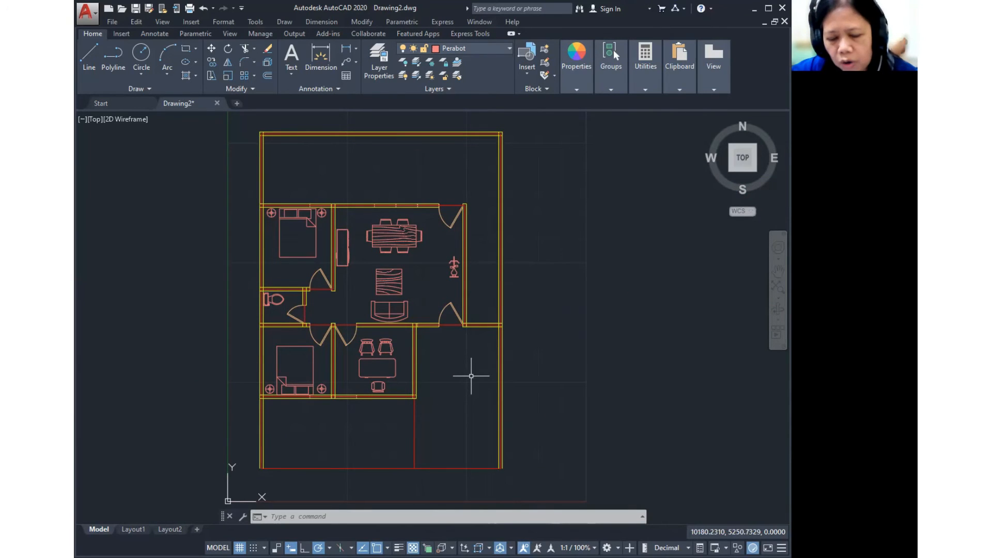
key("ctrl+3")
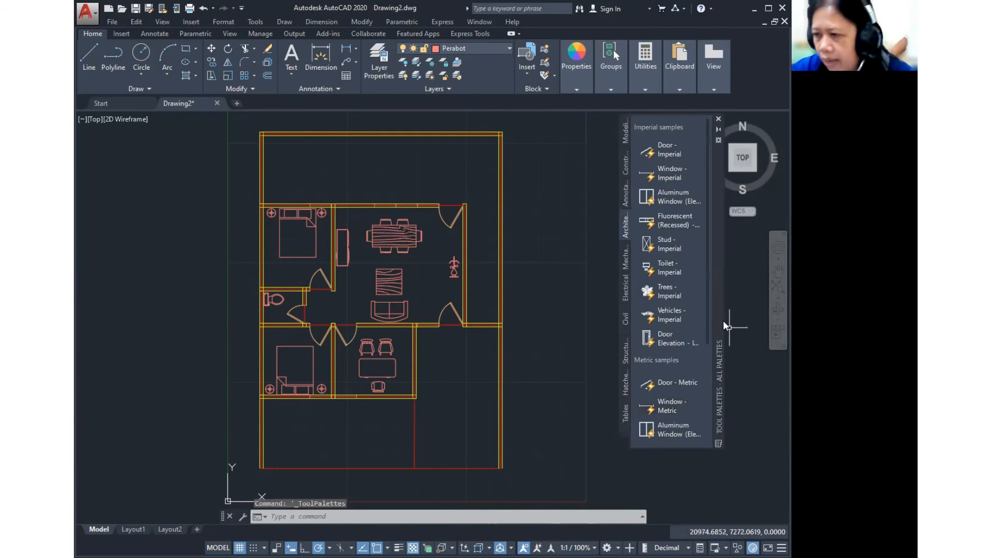
- Insert the Vehicles - Metric block just outside the house's right wall and set its view to Sports Car (Top)
left_click_drag(708, 314, 703, 429)
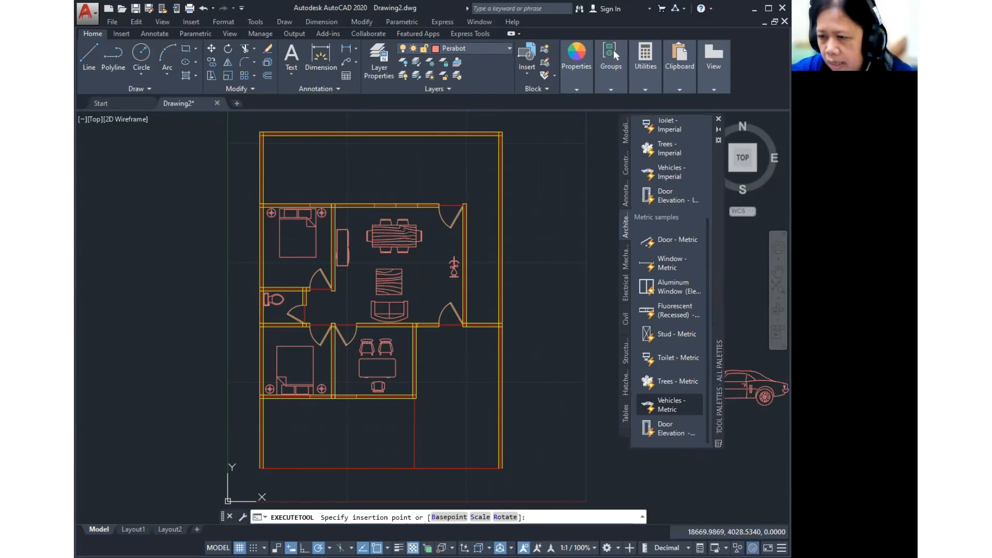
left_click(512, 391)
middle_click_drag(563, 390, 500, 376)
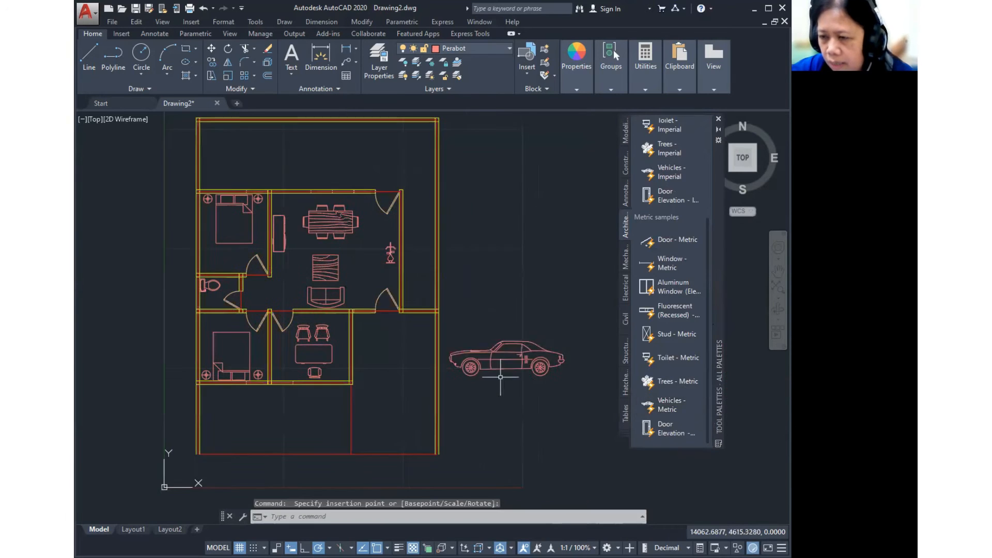
left_click(526, 359)
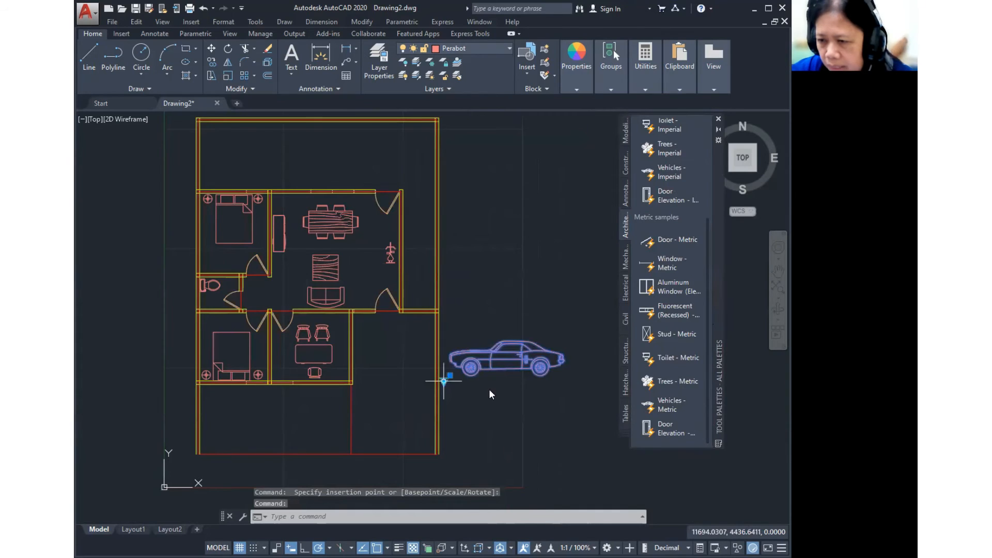
left_click(444, 381)
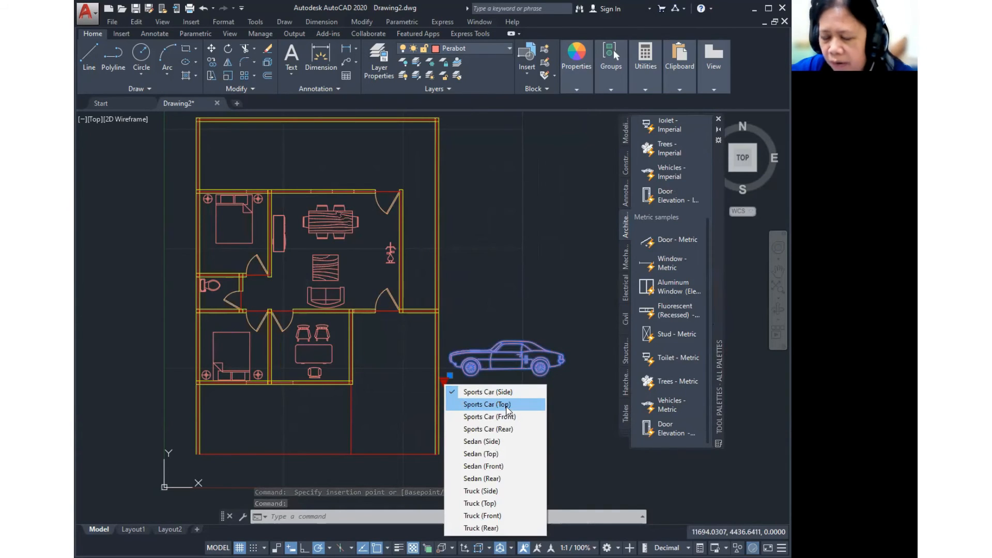
left_click(504, 404)
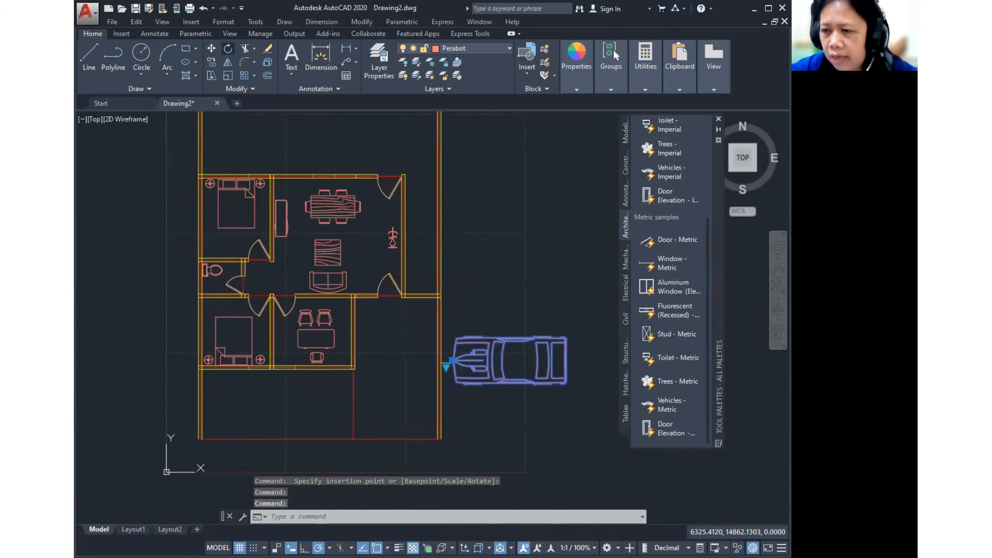
- Rotate the sports car to stand vertically with its nose up, and move it into the carport to the right of the study
left_click(228, 48)
key("Escape")
left_click(503, 342)
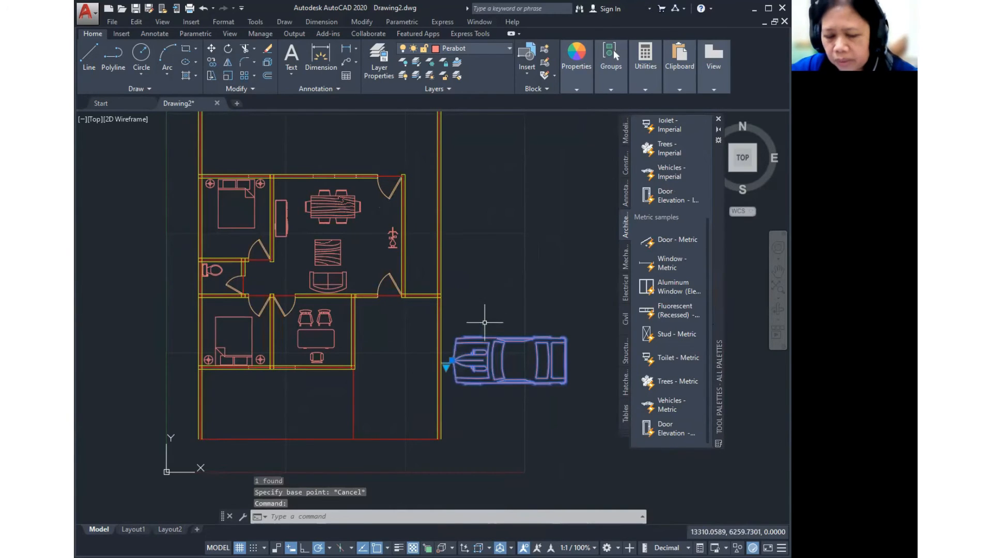
type("RO")
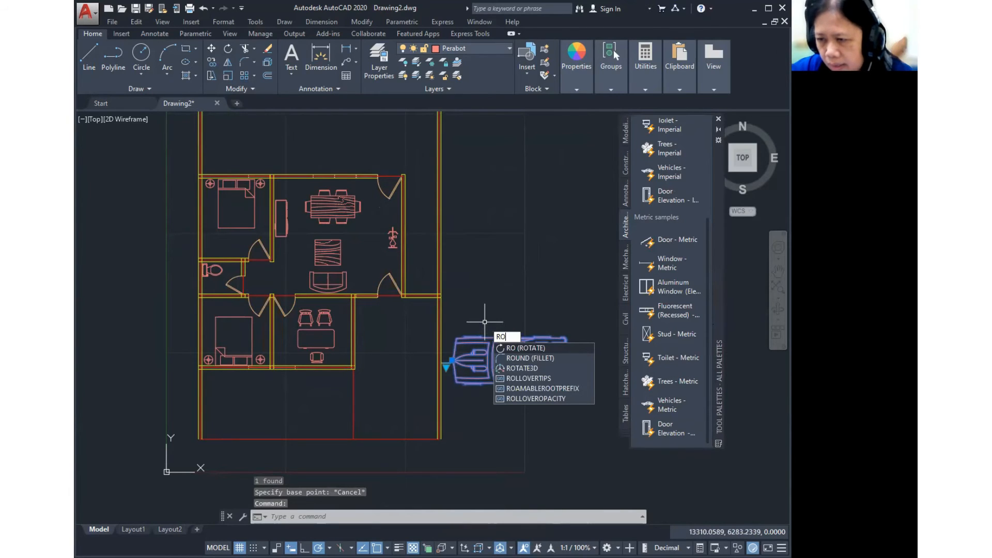
key("Return")
left_click(537, 377)
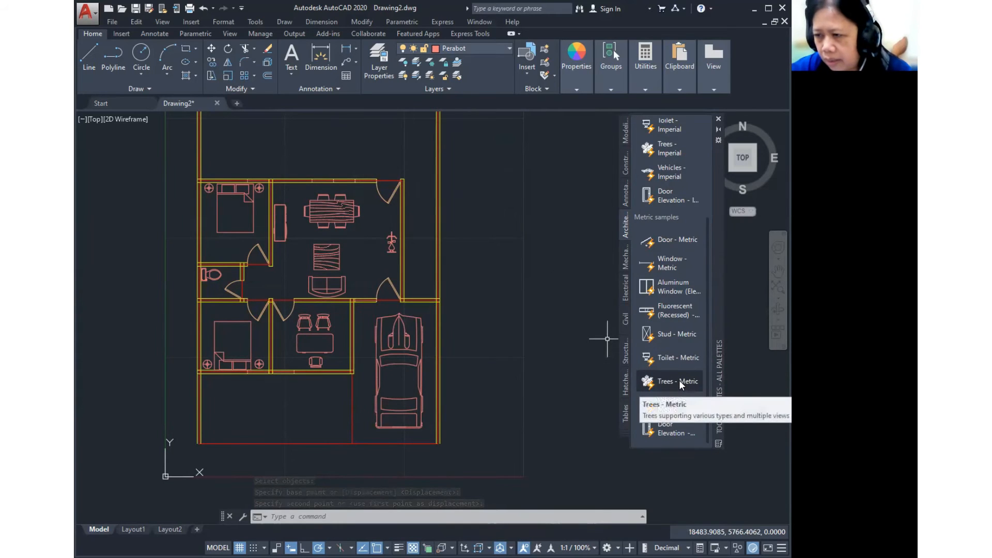
- Insert the Trees - Metric block in the front yard next to the car, and set its type to Type 3 Evergreen (Plan)
left_click(375, 411)
left_click(376, 413)
left_click(377, 414)
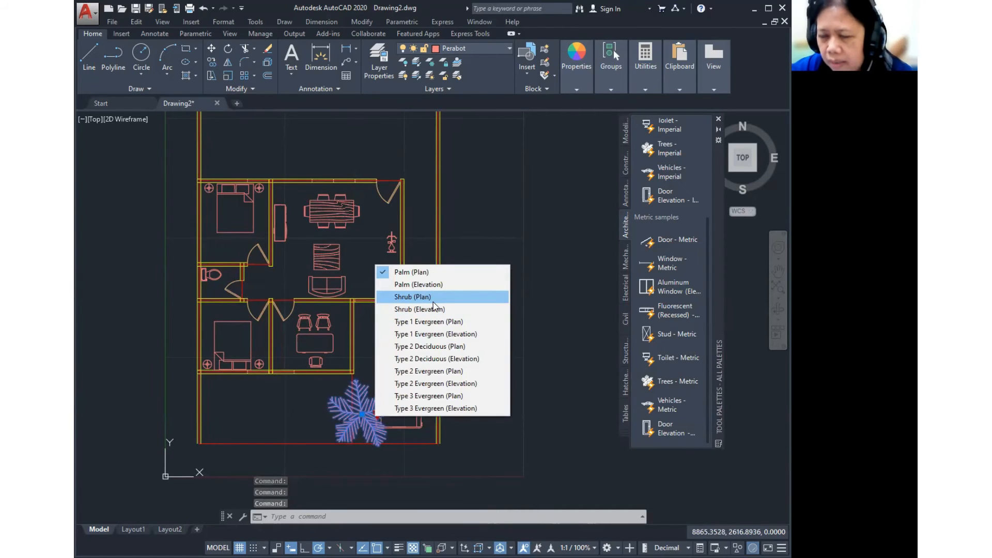
left_click(432, 302)
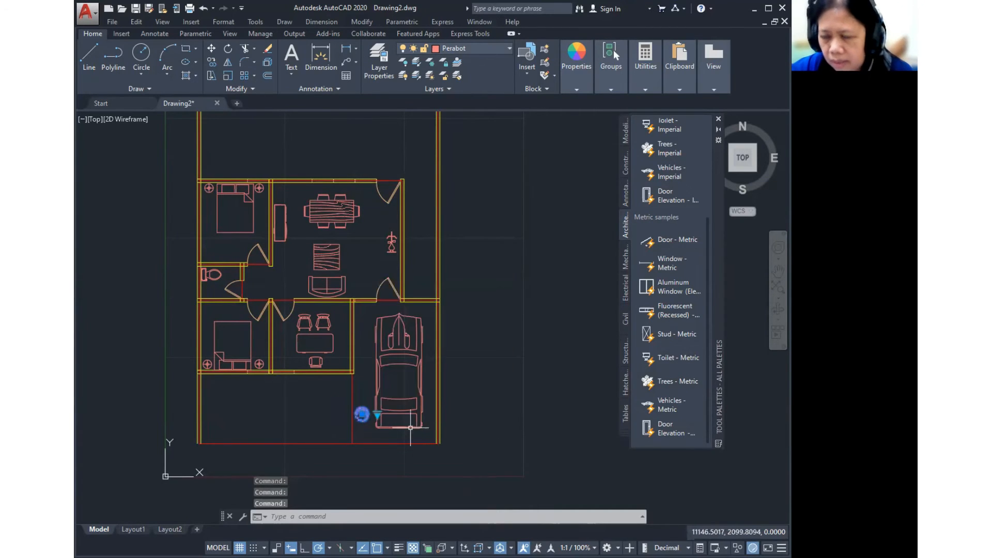
left_click(376, 413)
left_click(441, 399)
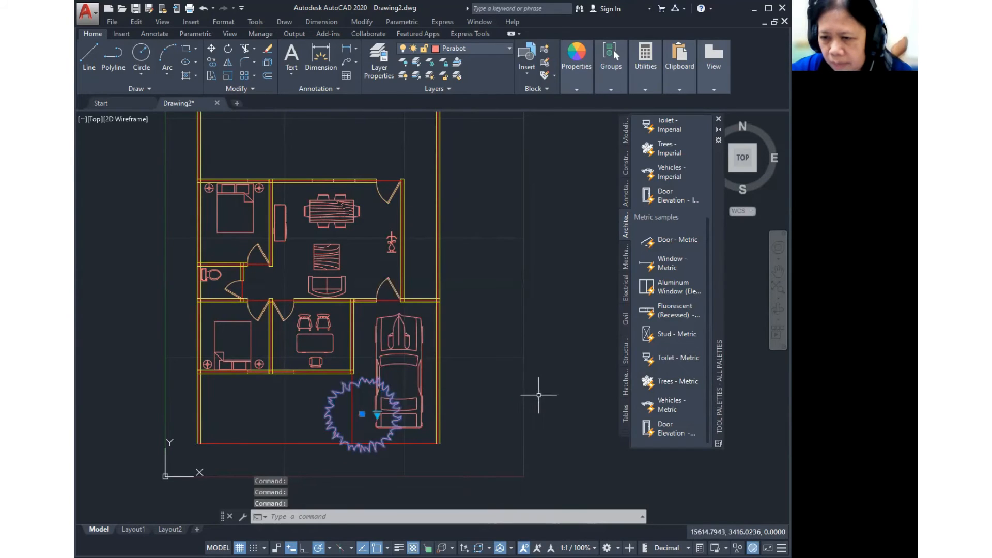
key("Escape")
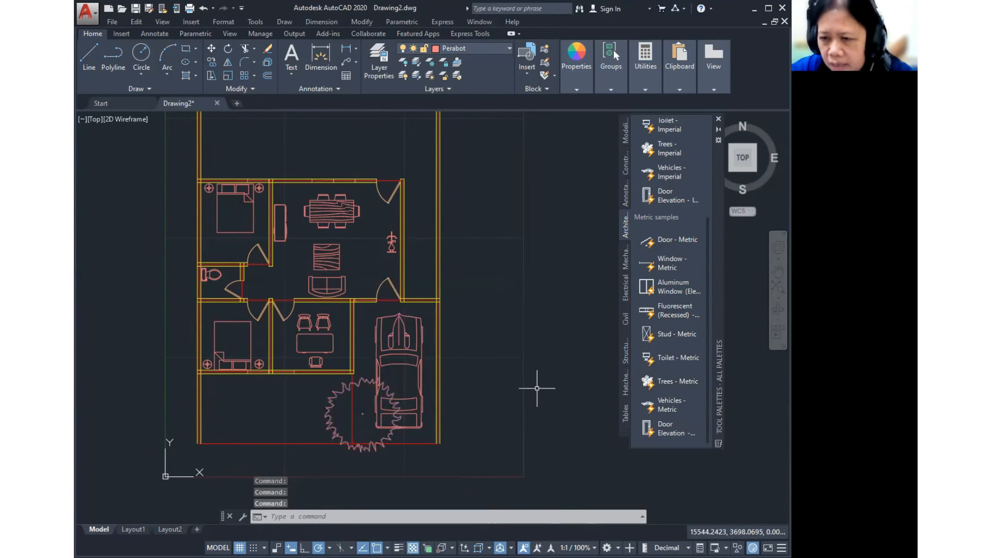
- Move the tree to the left side of the front yard and change its type to Palm (Plan)
type("m")
key("Return")
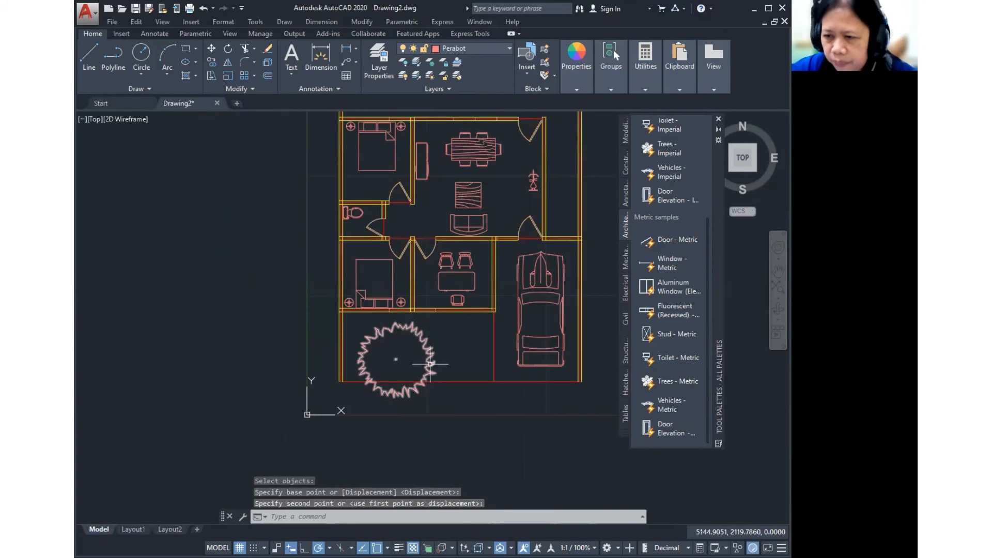
left_click(410, 359)
left_click(410, 359)
left_click(410, 359)
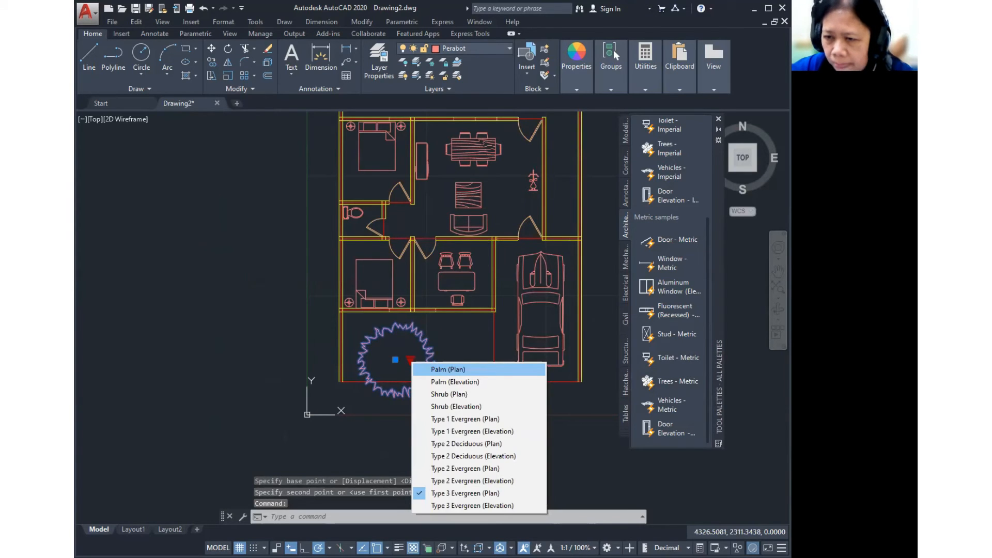
left_click(439, 369)
middle_click_drag(438, 376, 401, 412)
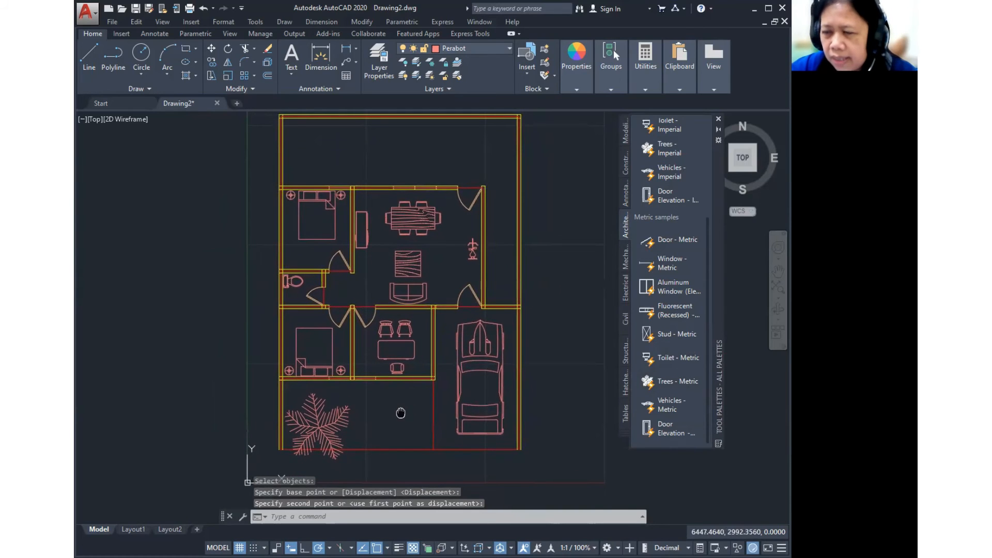
- Close the Tool Palettes and make Teks the current layer
left_click(718, 119)
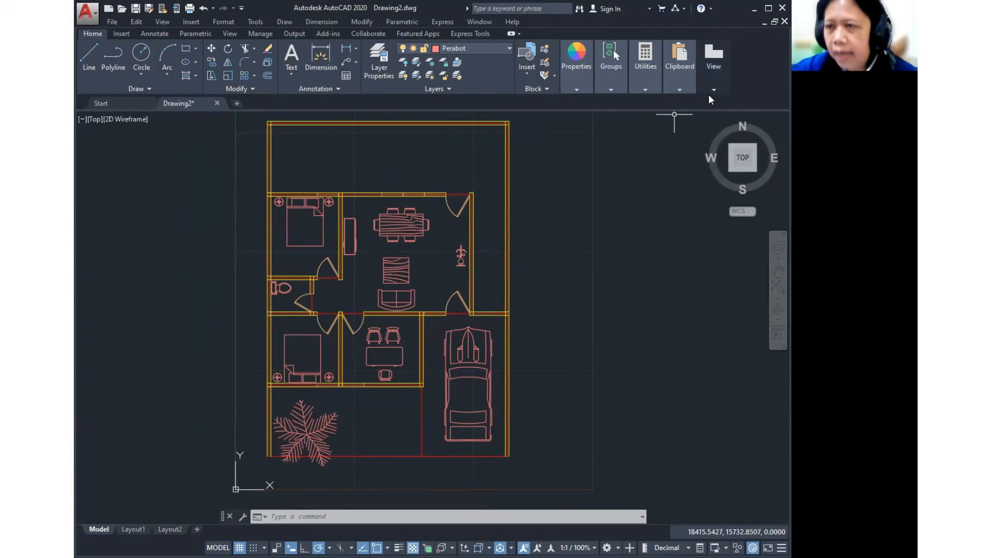
left_click(488, 49)
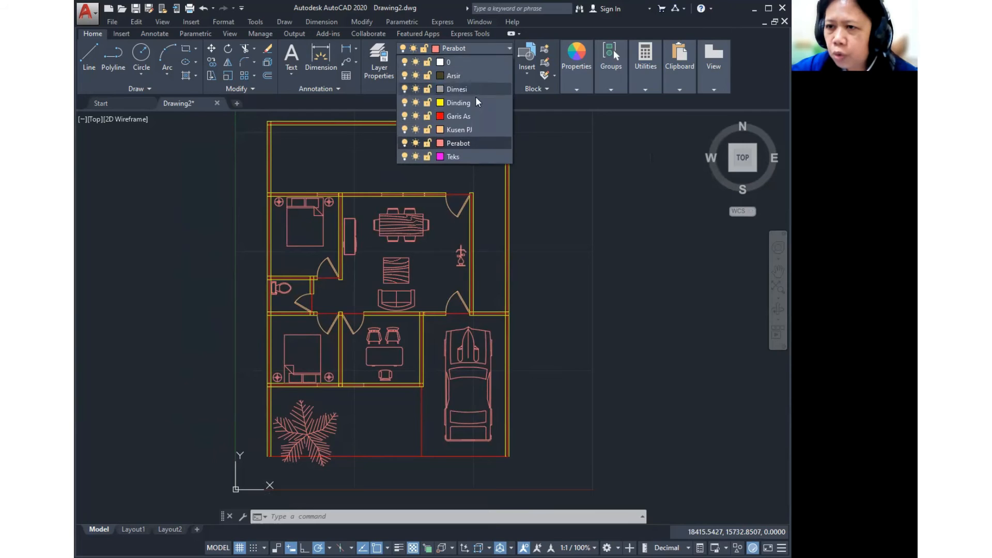
left_click(469, 155)
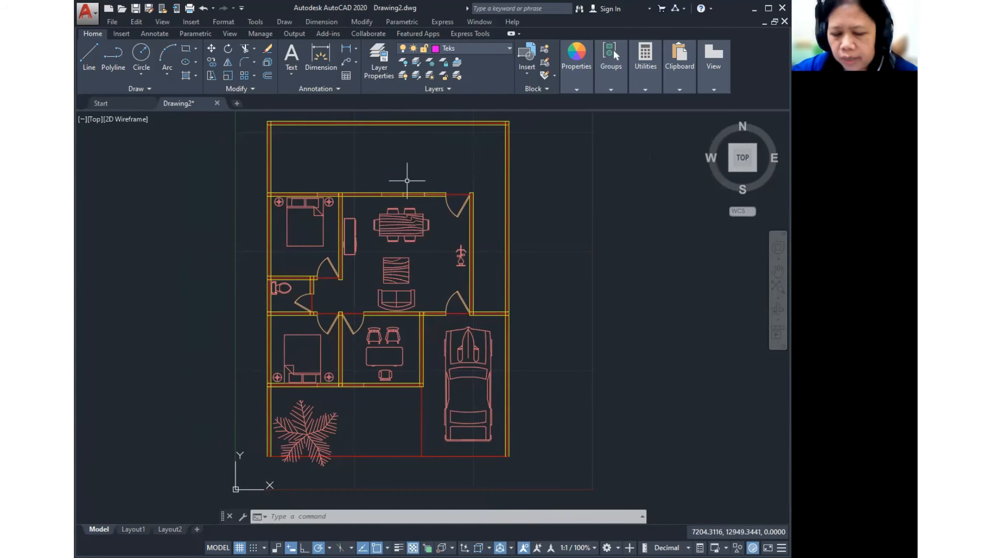
type("DTE")
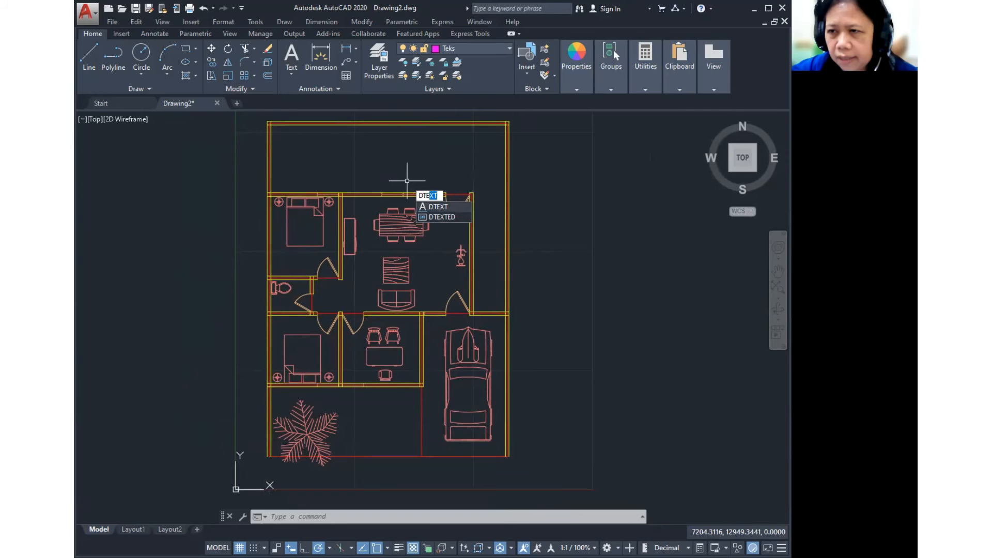
left_click(442, 217)
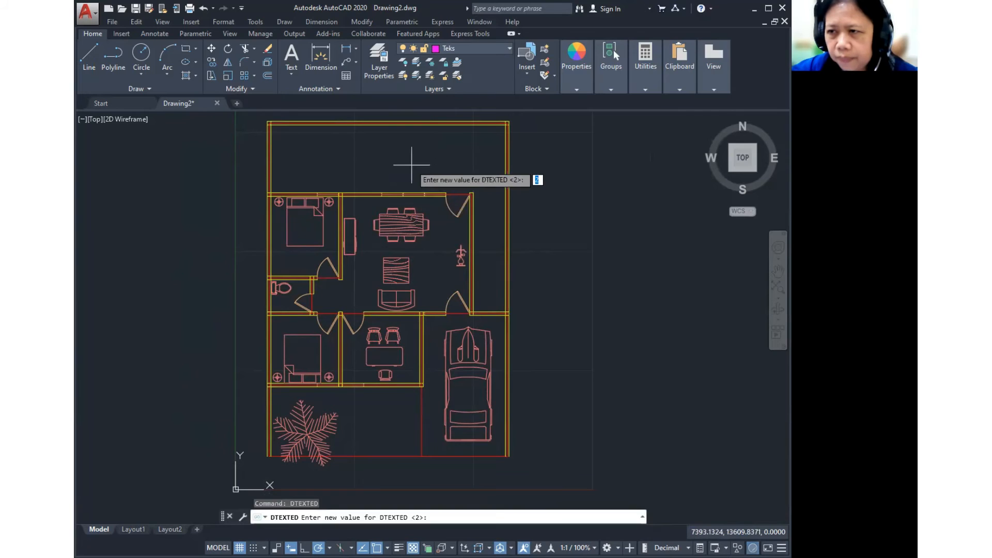
key("Escape")
left_click(284, 22)
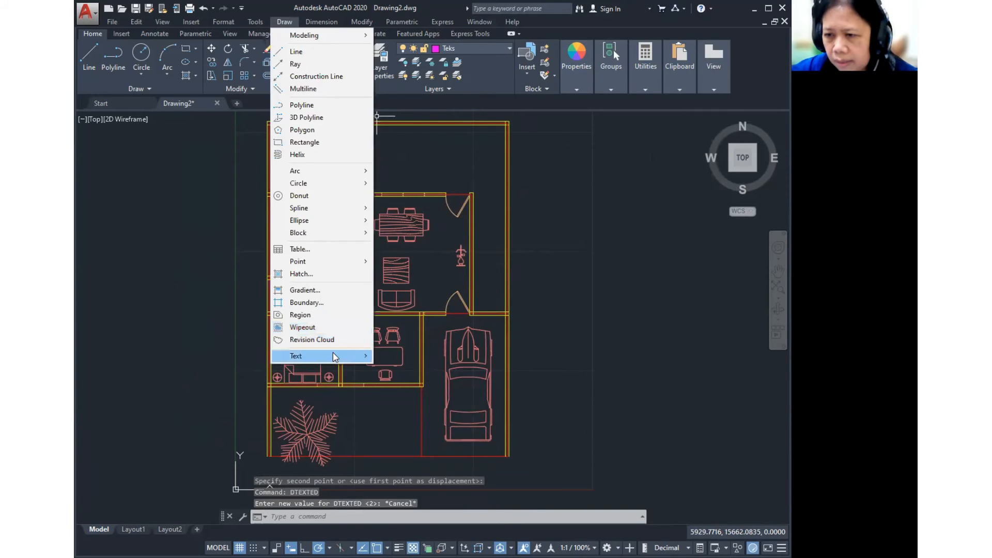
mouse_move(335, 356)
left_click(422, 368)
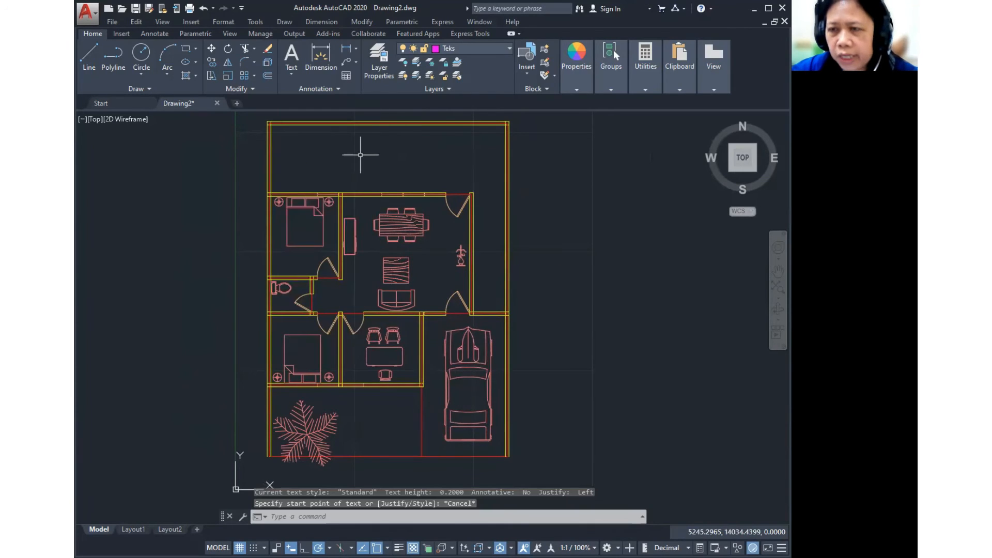
type("dte")
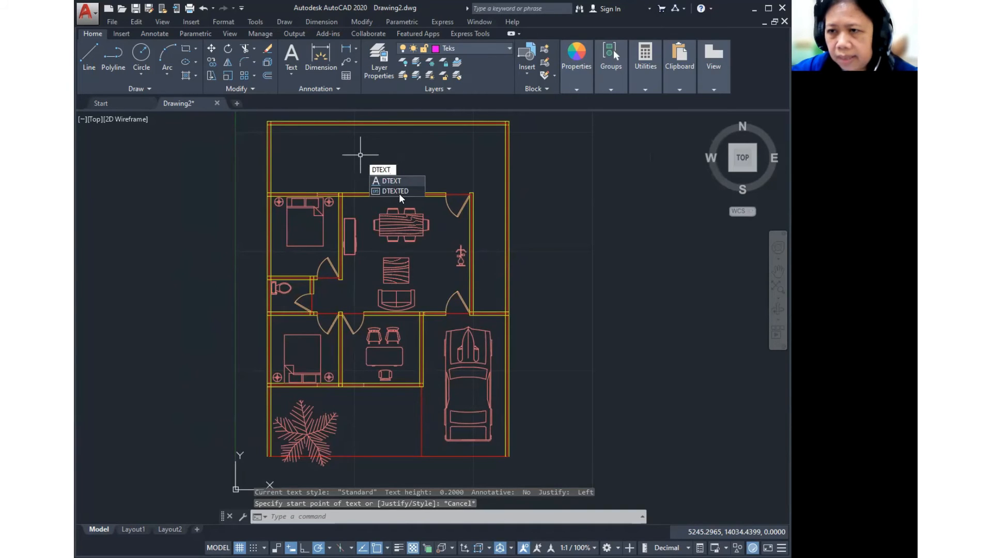
left_click(395, 190)
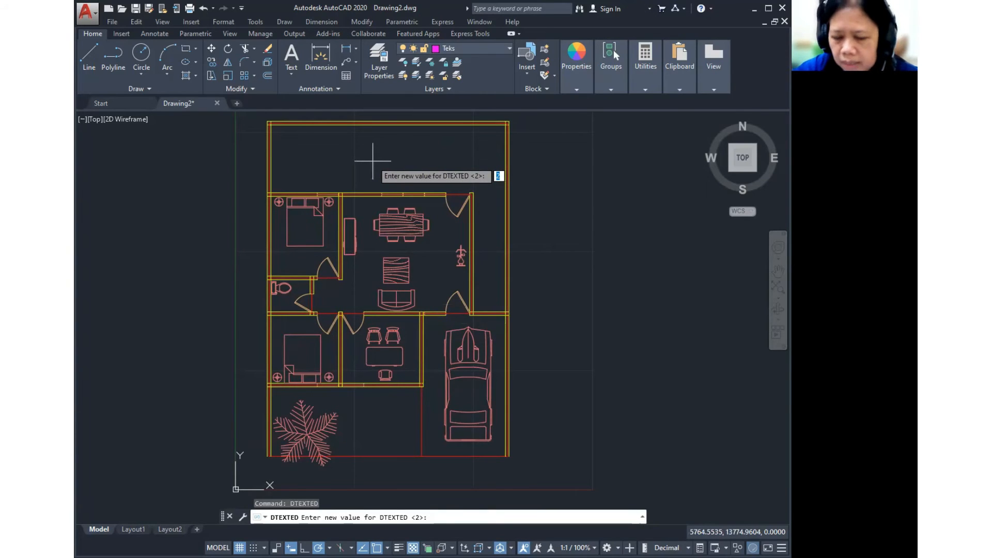
type("100")
key("Return")
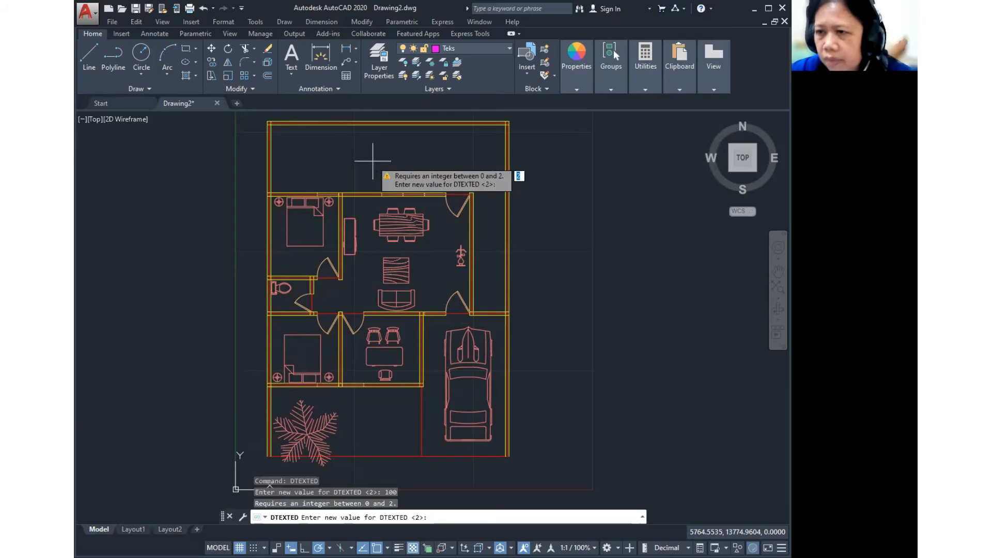
key("Escape")
key("Escape")
key("Escape")
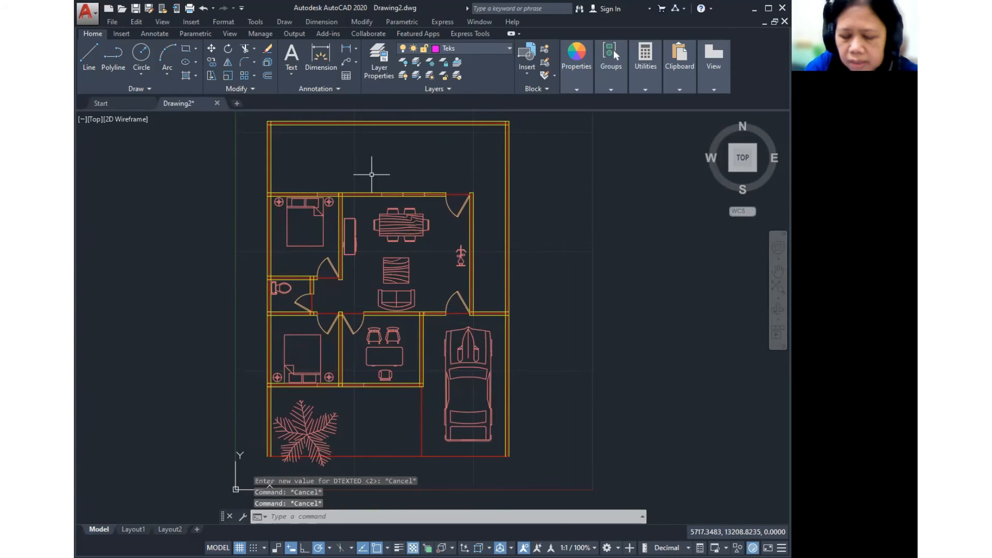
type("text")
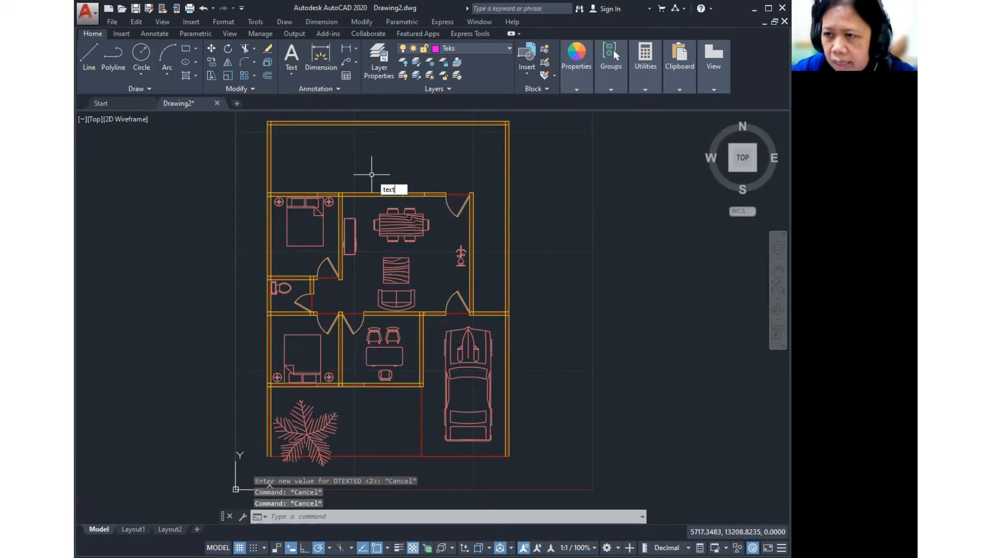
key("Return")
left_click(373, 149)
key("Escape")
key("Escape")
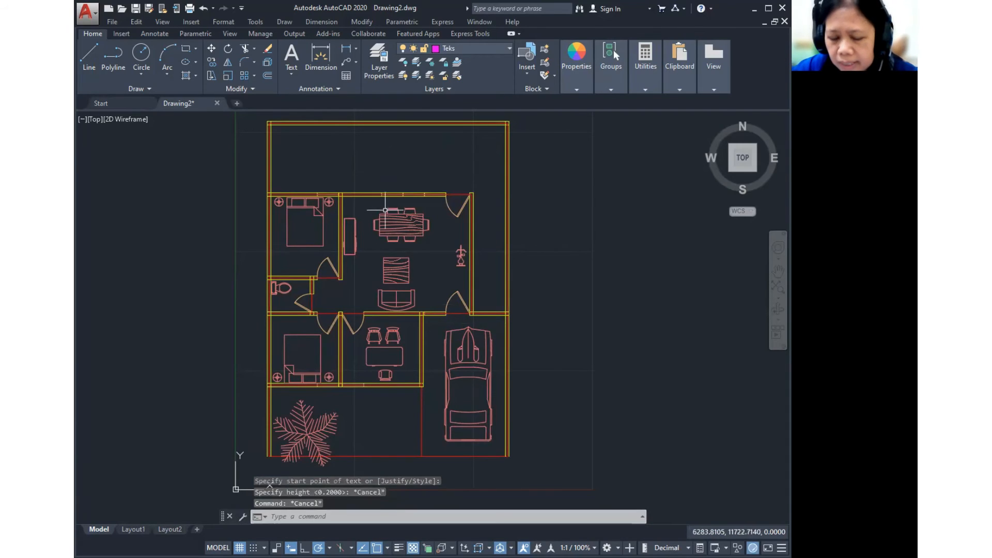
- Try to place the single-line text TAMAN BELAKANG in the back yard at the default height and rotation
type("tex")
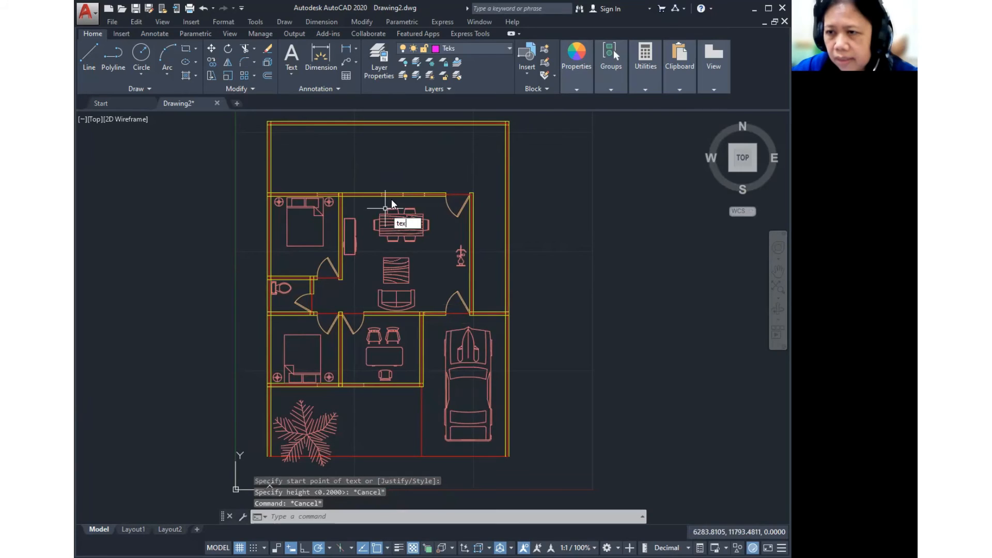
type("t")
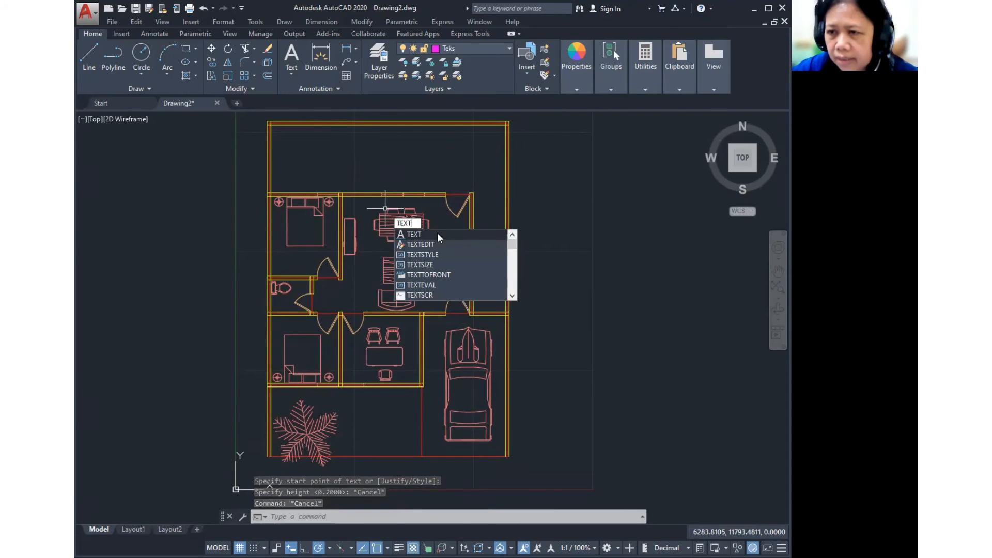
key("Return")
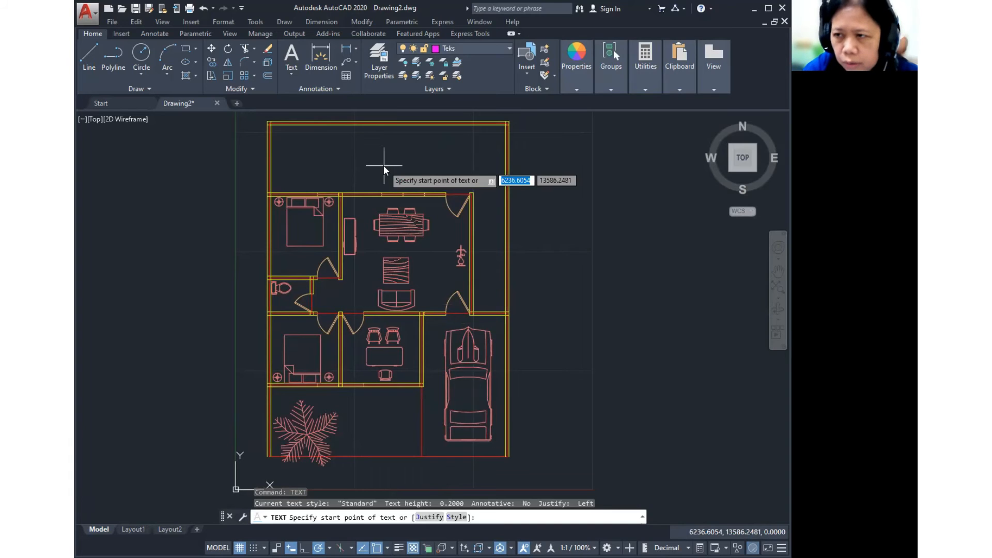
type("200")
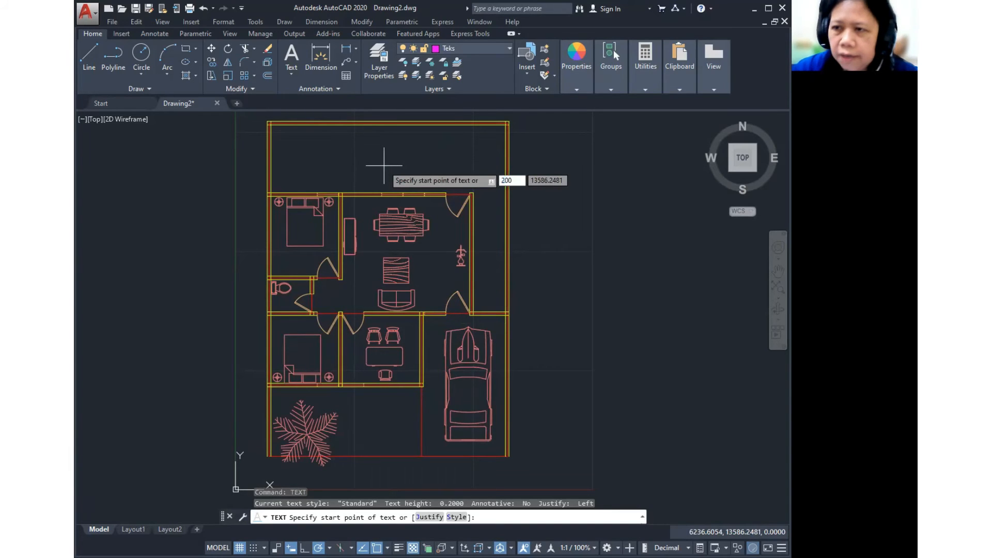
key("Return")
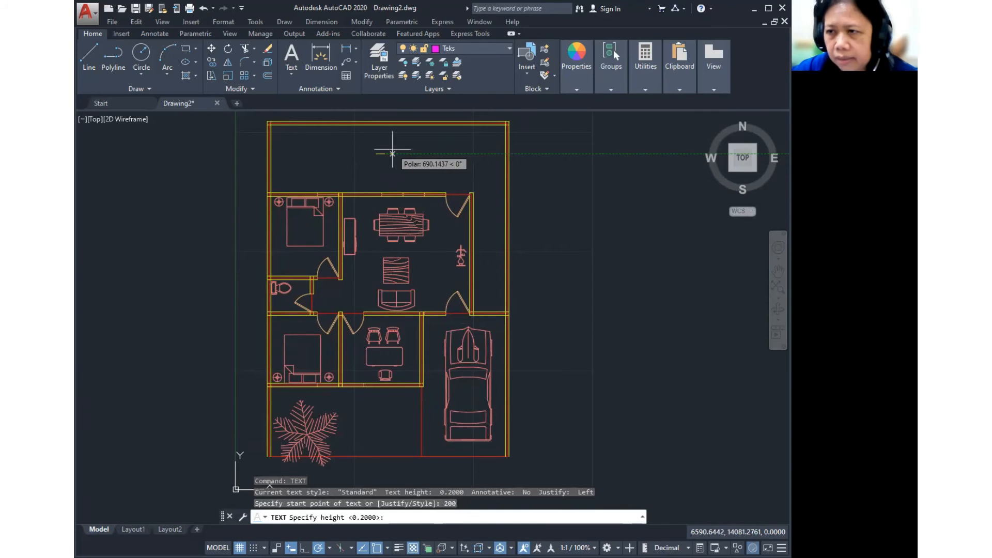
key("Return")
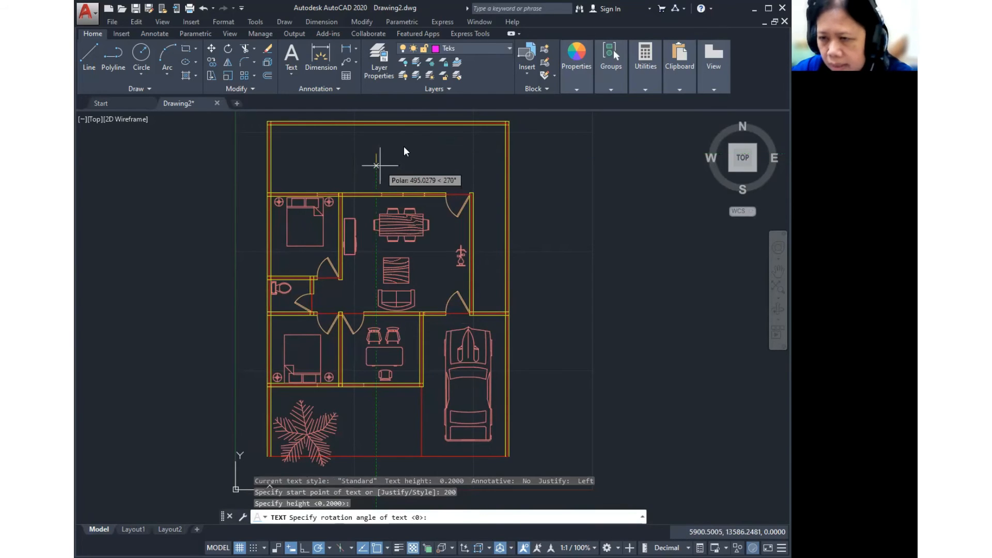
key("Return")
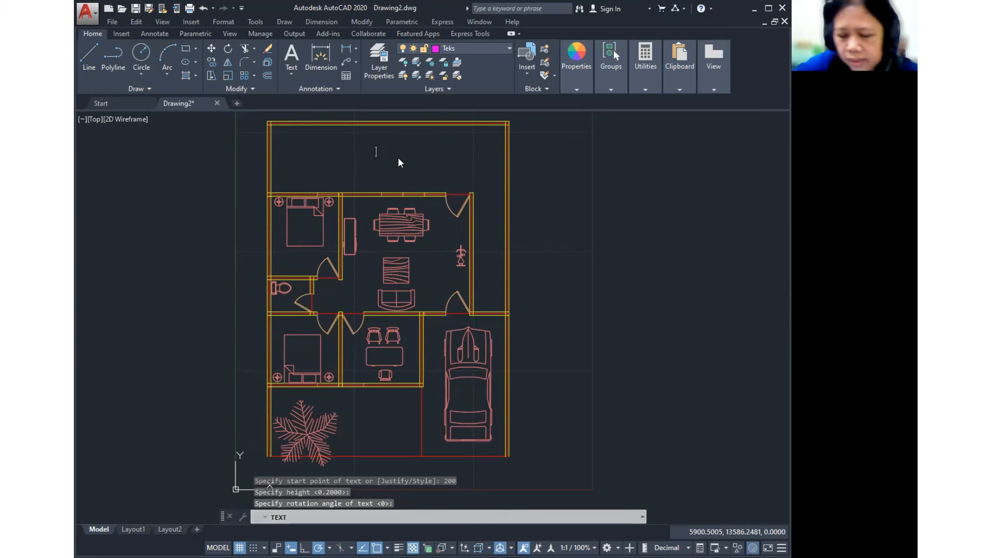
type("TAMAN")
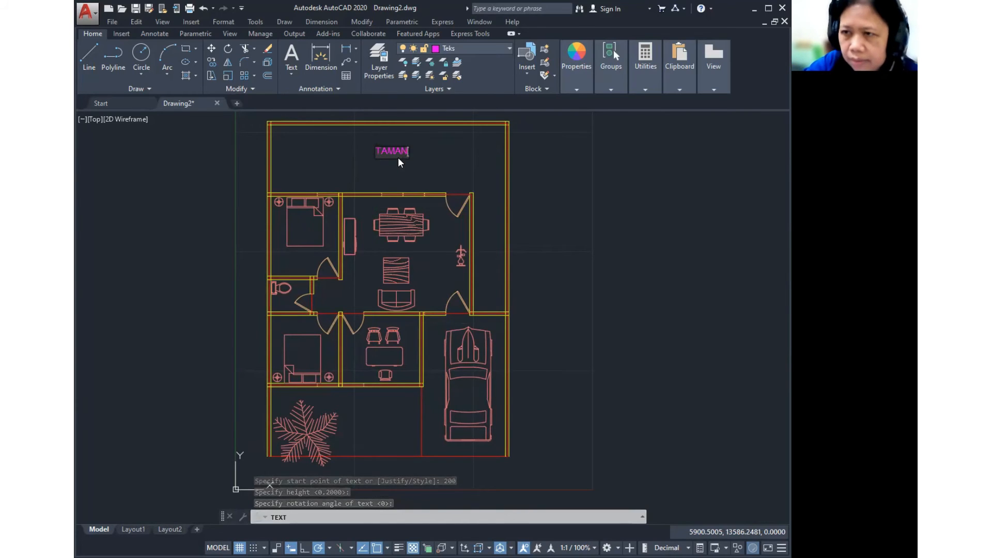
type(" BELAKANG")
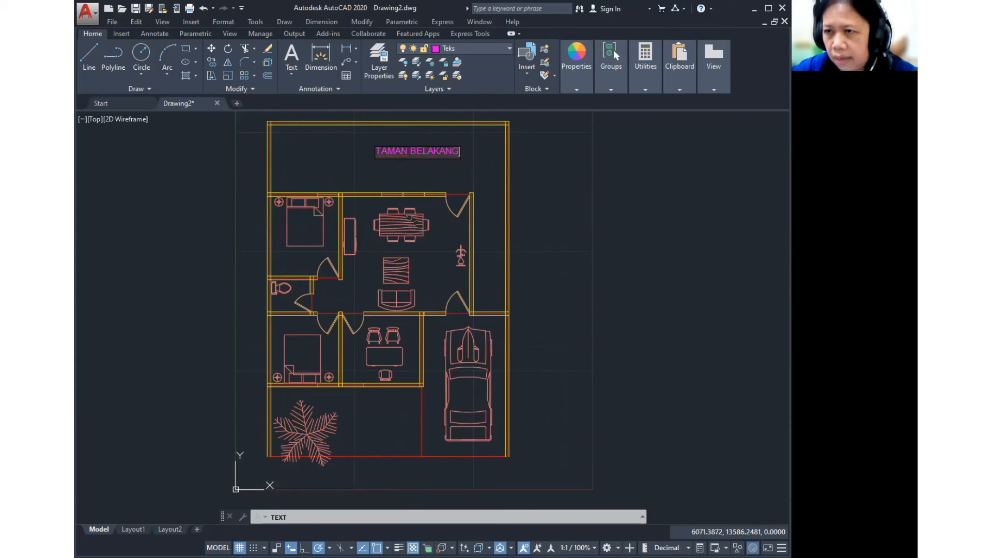
key("Escape")
- Add the single-line text "Taman Belakang" in the middle of the back yard with height 100 and the default rotation
right_click(449, 174)
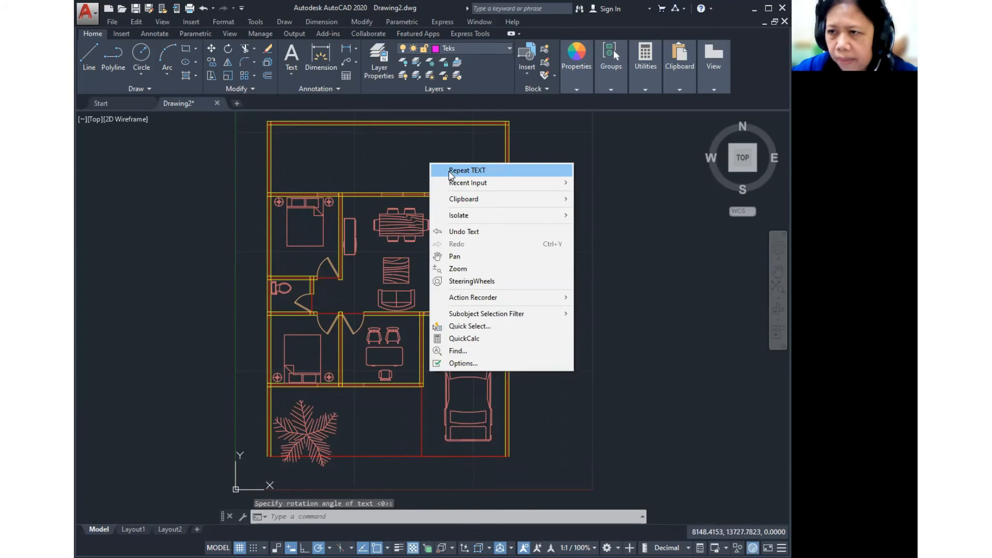
left_click(454, 170)
left_click(364, 160)
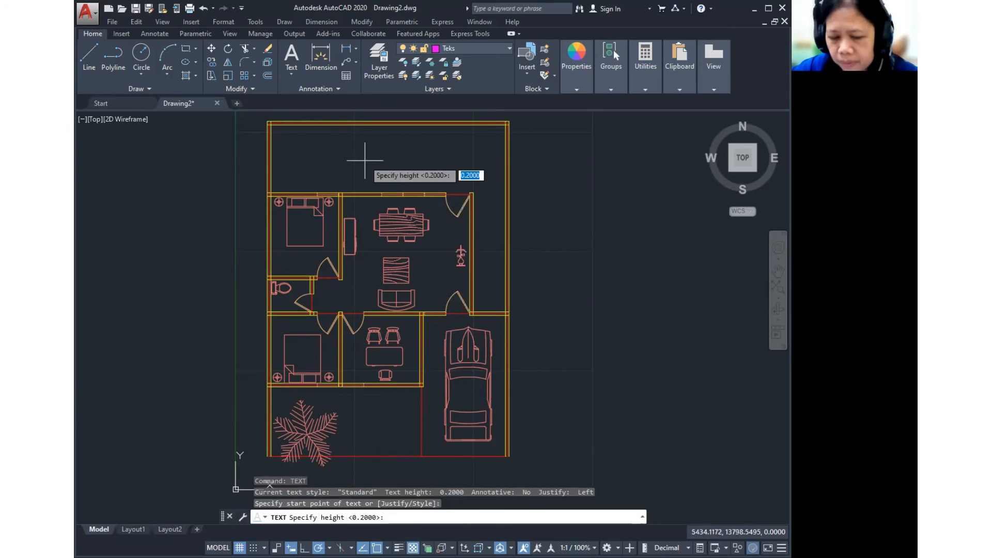
type("100")
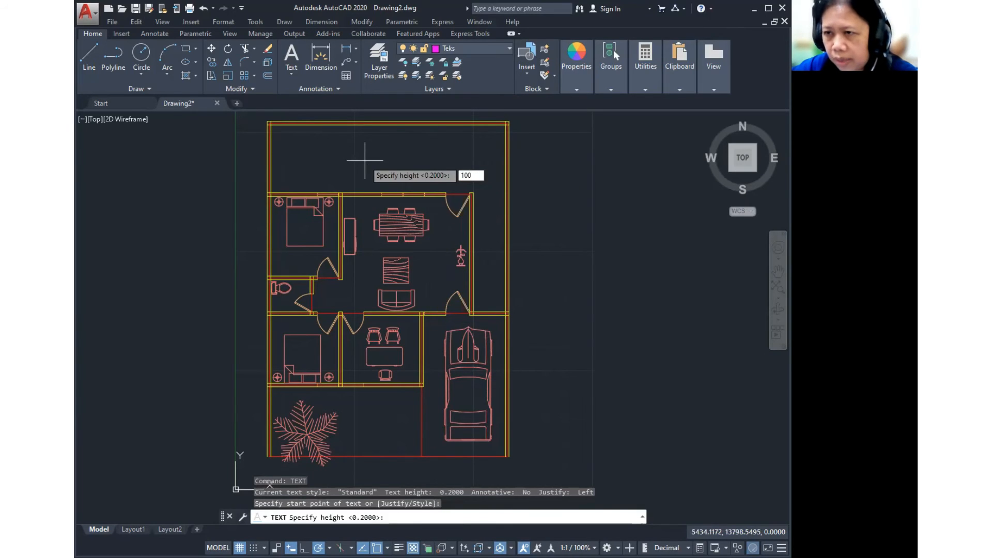
key("Return")
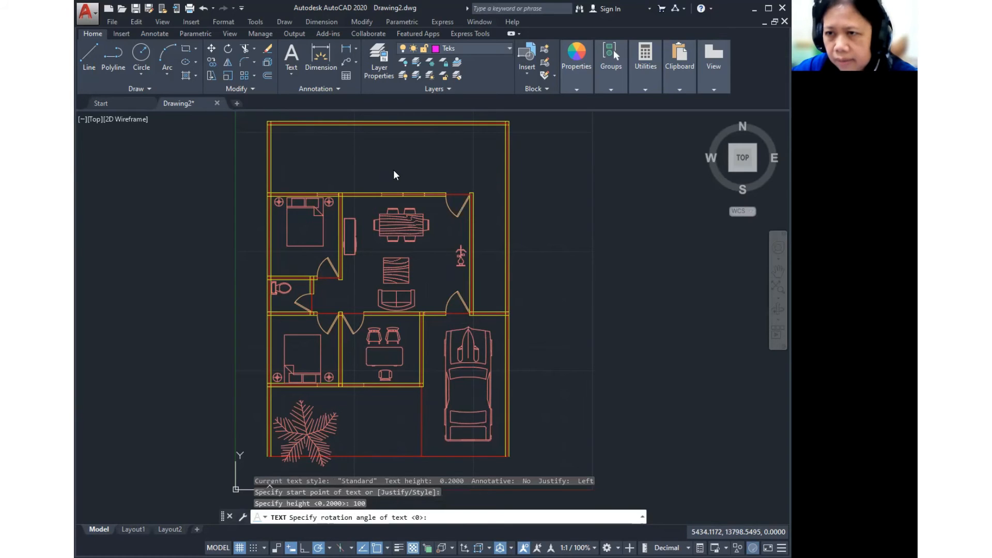
key("Return")
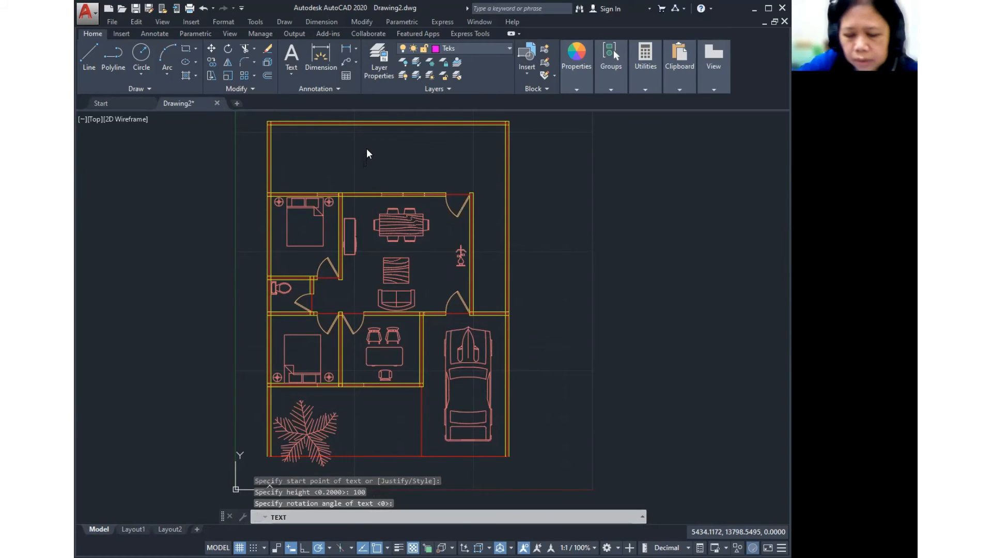
type("Taman Bela")
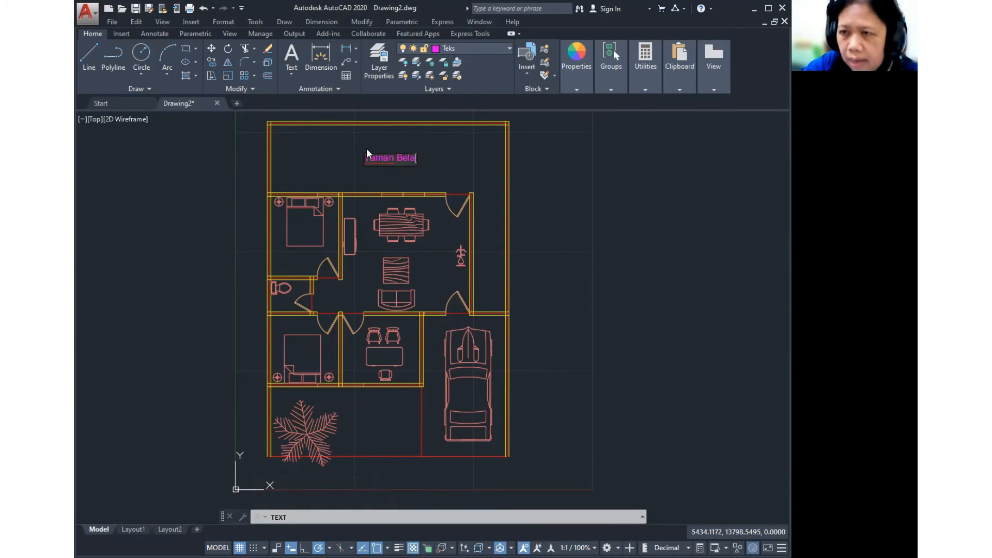
type("kang")
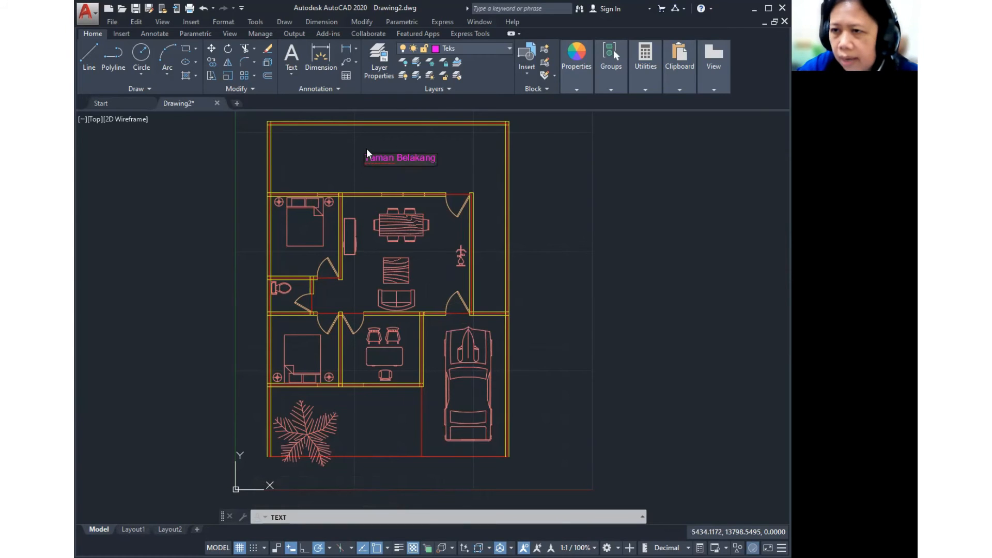
key("Return")
key("Return")
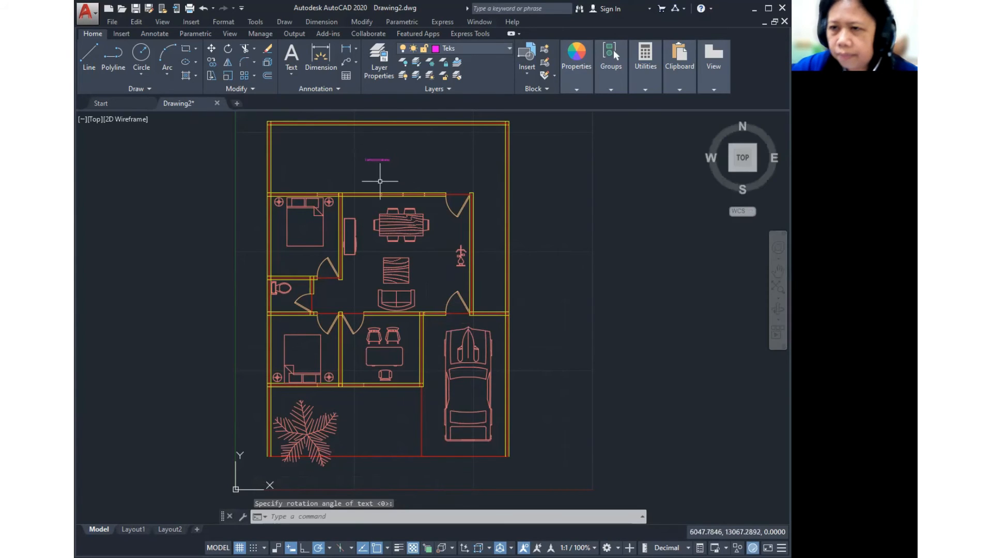
- Add the single-line text KAMAR below the bed in the upper-left bedroom with height 200 and rotation 0
scroll(398, 160, "up", 5)
scroll(421, 165, "down", 8)
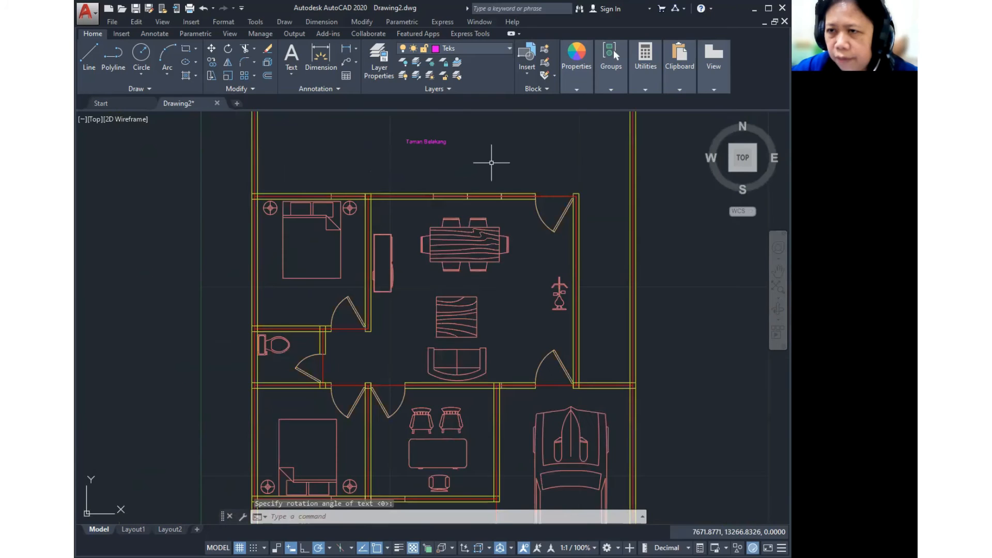
scroll(443, 161, "up", 2)
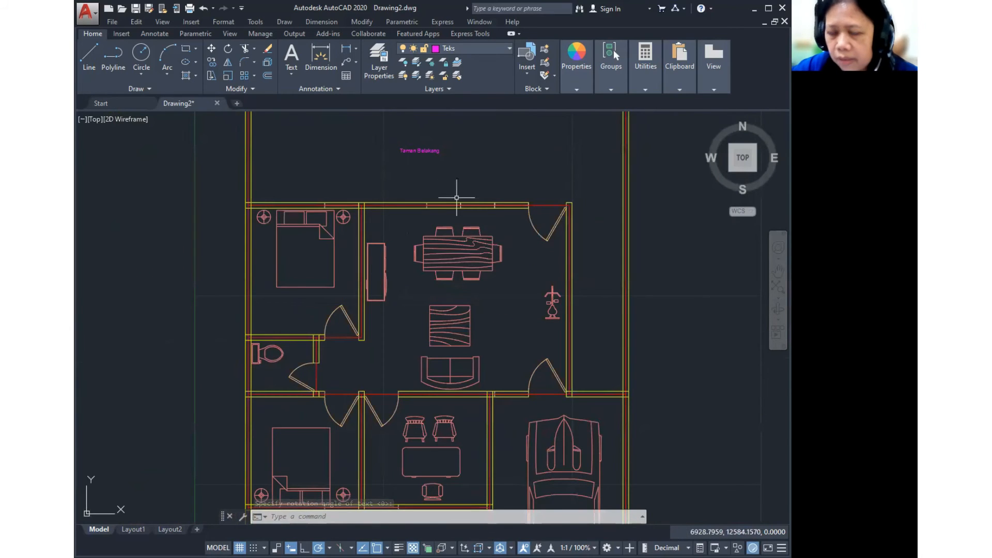
type("tex")
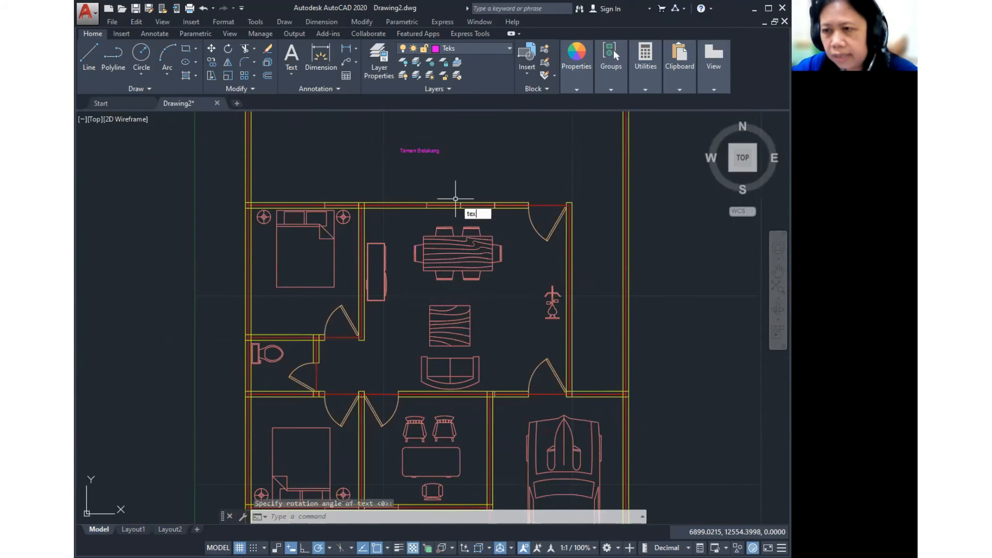
type("t")
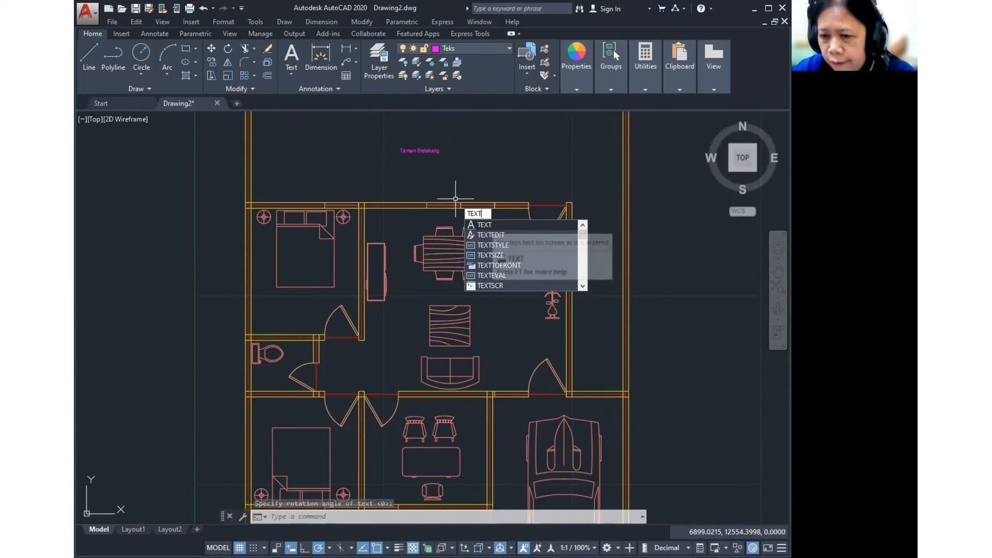
key("Return")
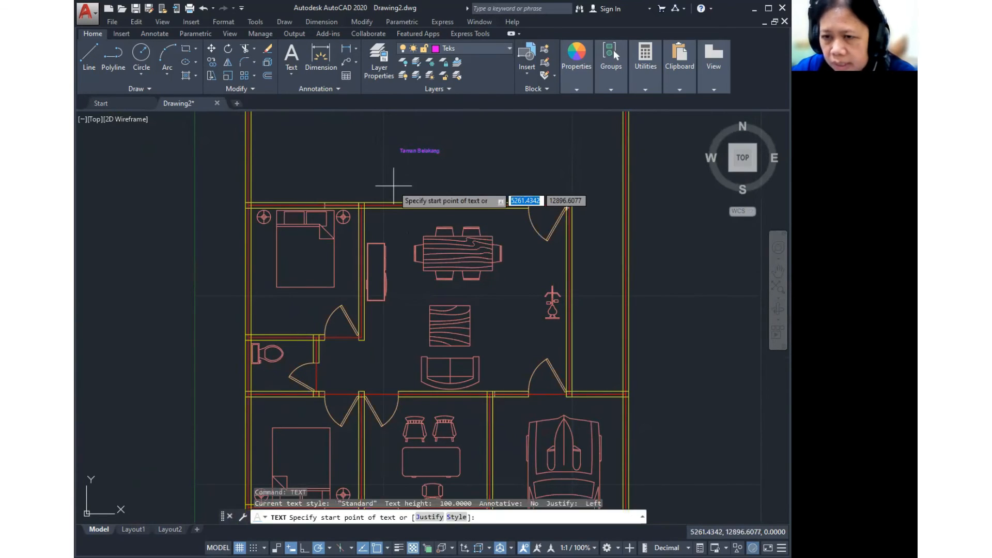
left_click(289, 308)
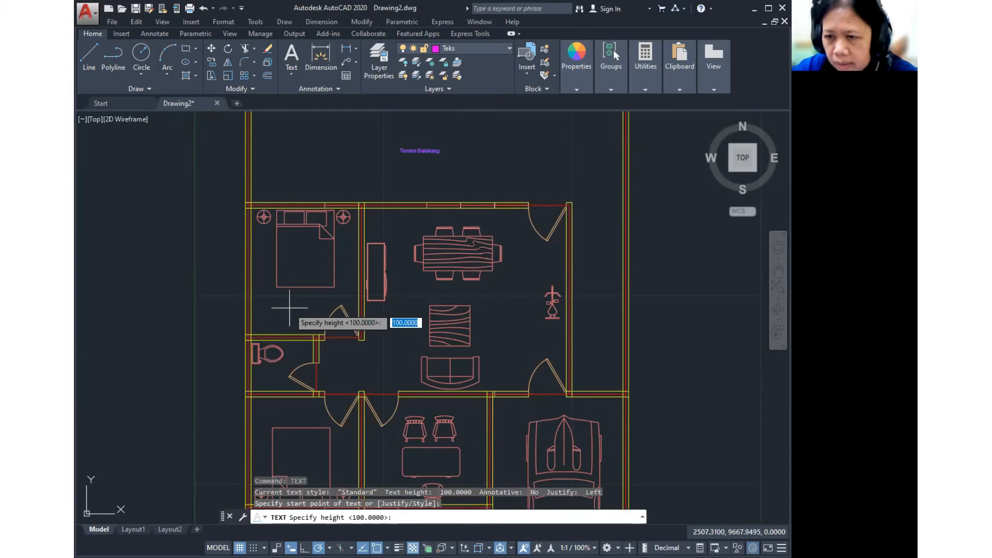
type("200")
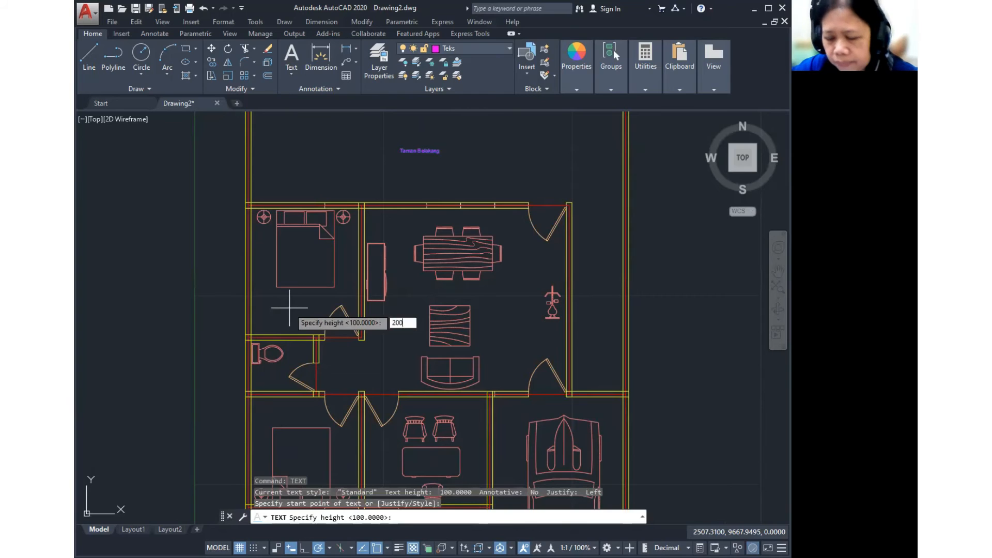
key("Return")
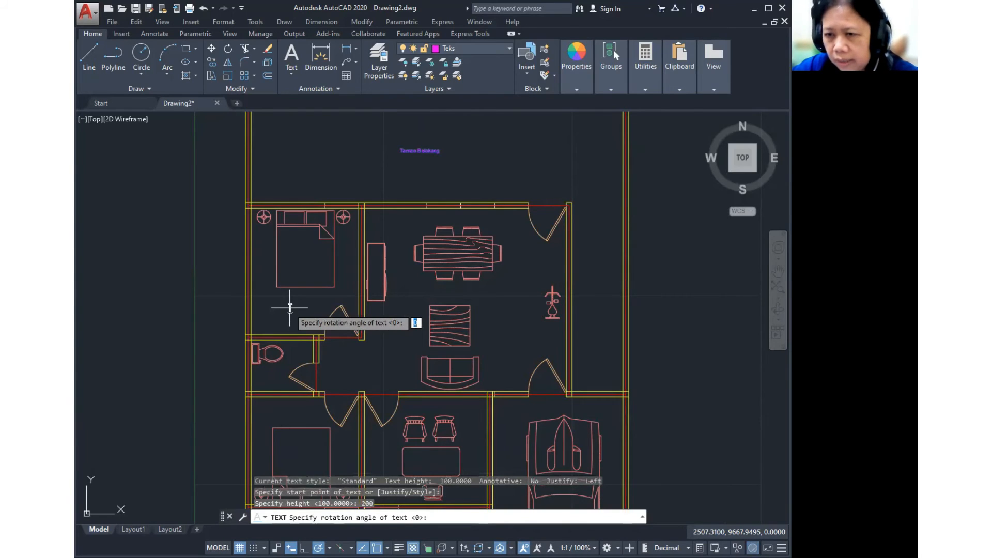
key("Return")
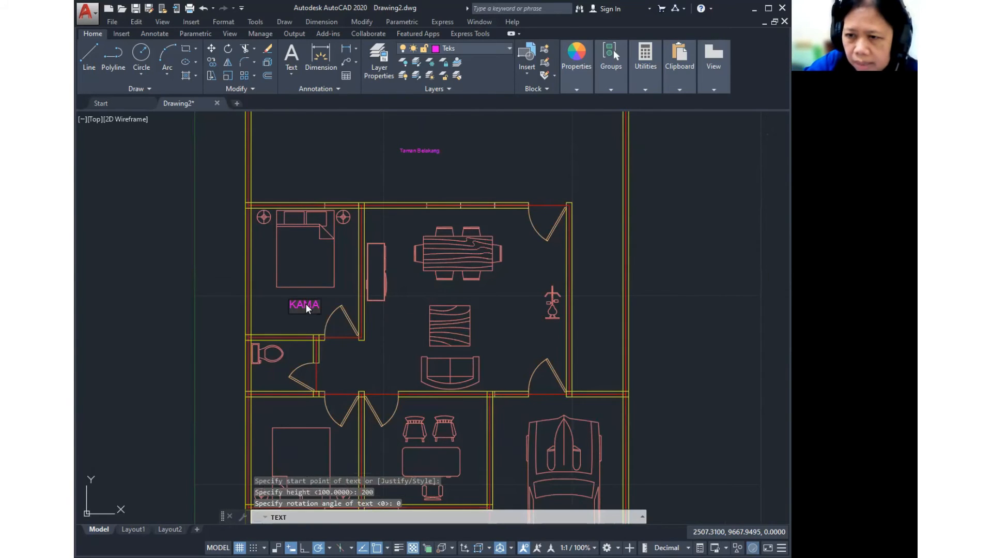
type("R")
key("Return")
key("Return")
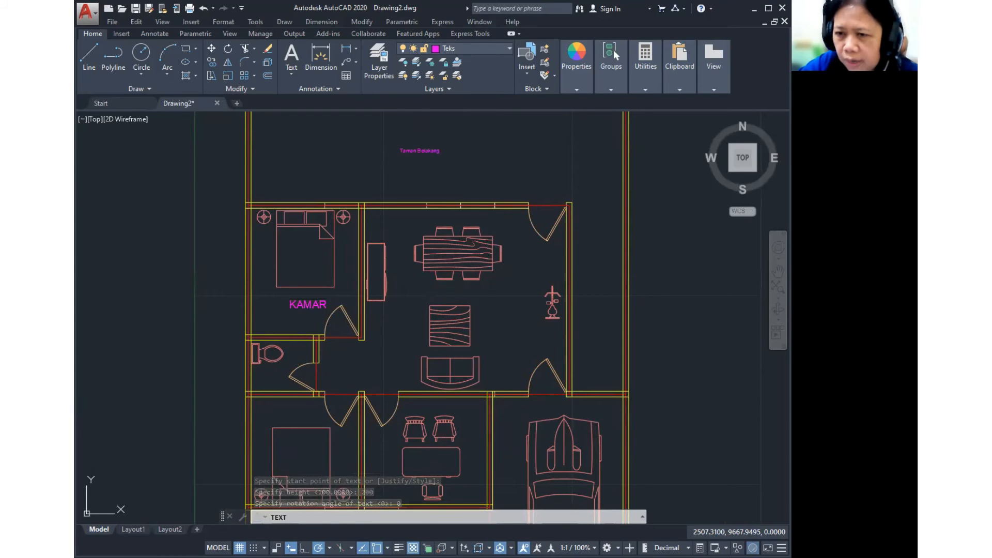
- Copy the KAMAR text into the lower bedroom, the study, the living and dining room, the front yard and the carport
scroll(355, 325, "down", 2)
middle_click_drag(356, 325, 373, 265)
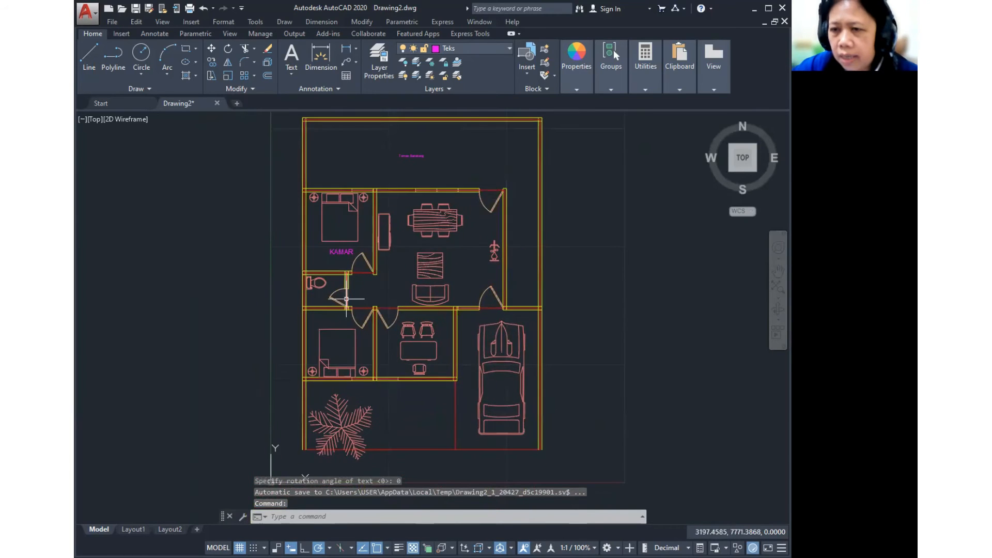
middle_click_drag(349, 298, 344, 321)
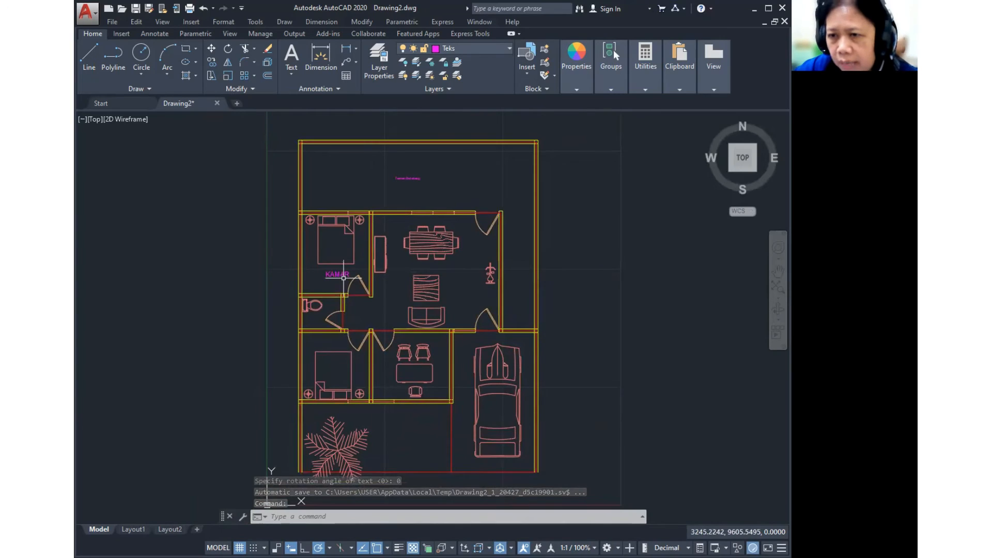
left_click(362, 22)
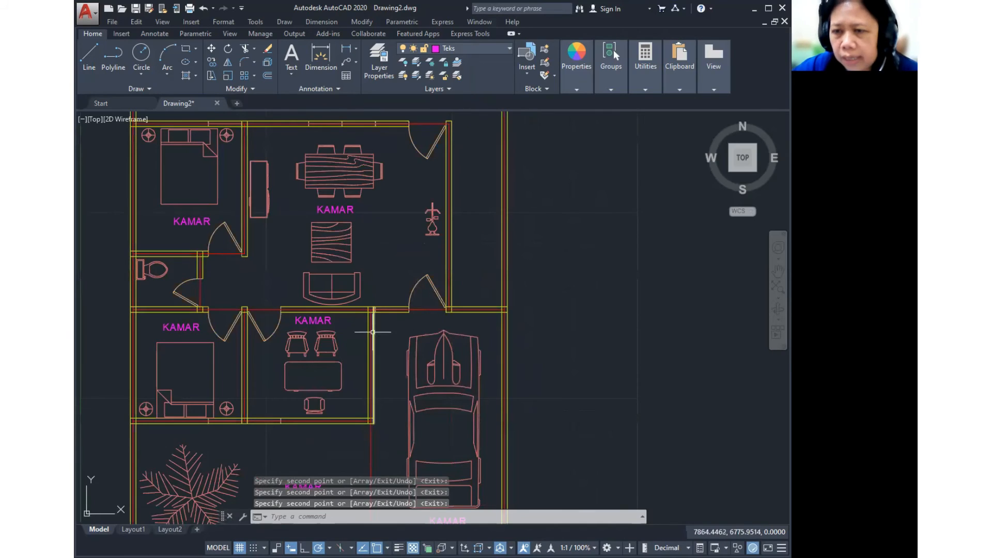
key("Return")
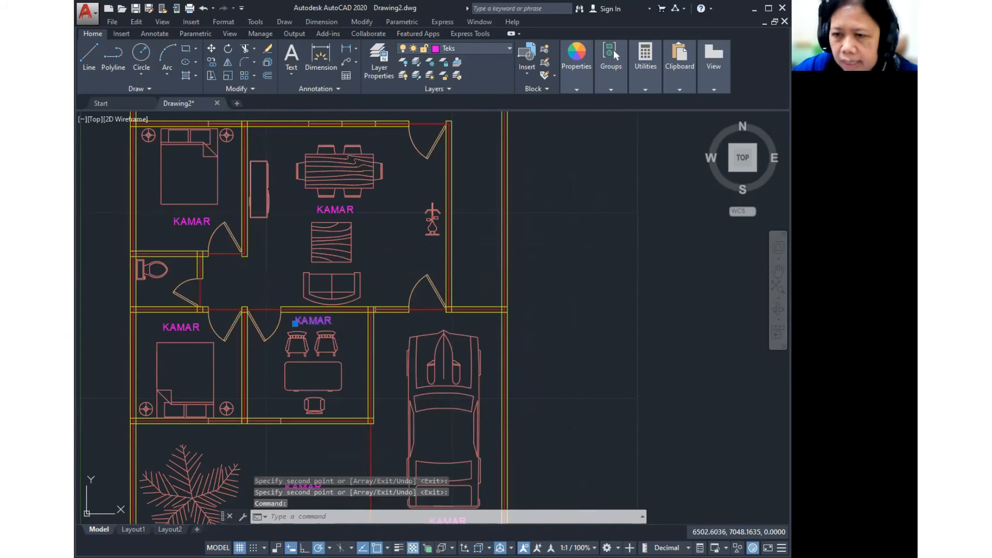
- Change the KAMAR text above the desk in the study to R. KERJA
double_click(321, 321)
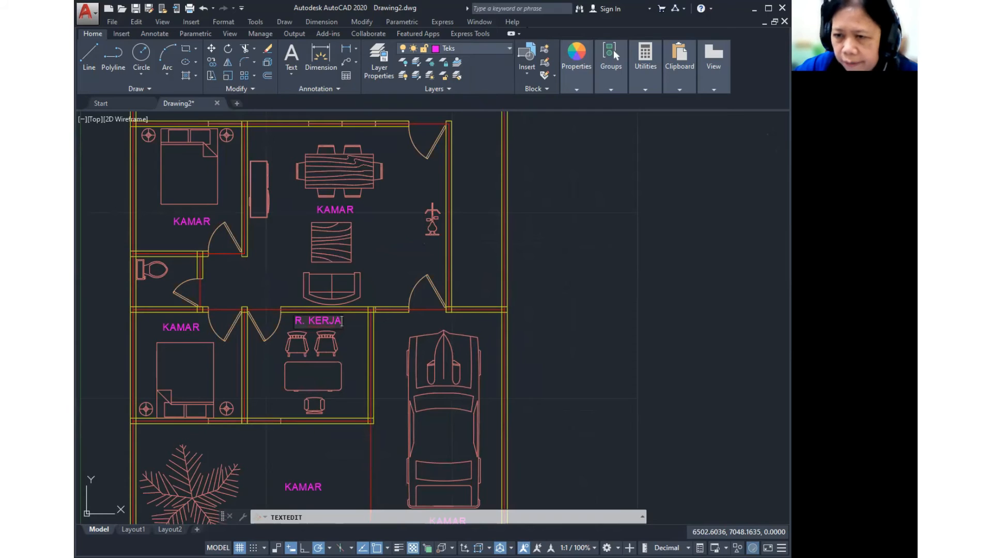
middle_click_drag(341, 321, 350, 267)
key("Escape")
key("Escape")
- Change the KAMAR text beside the plant in the front yard to TAMAN DEPAN
left_click(310, 432)
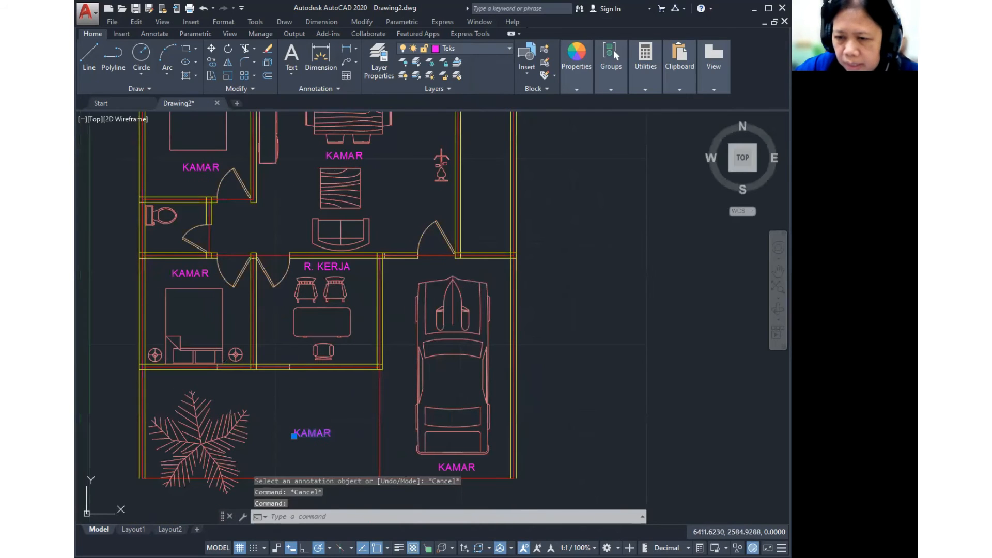
key("Return")
type("TAM")
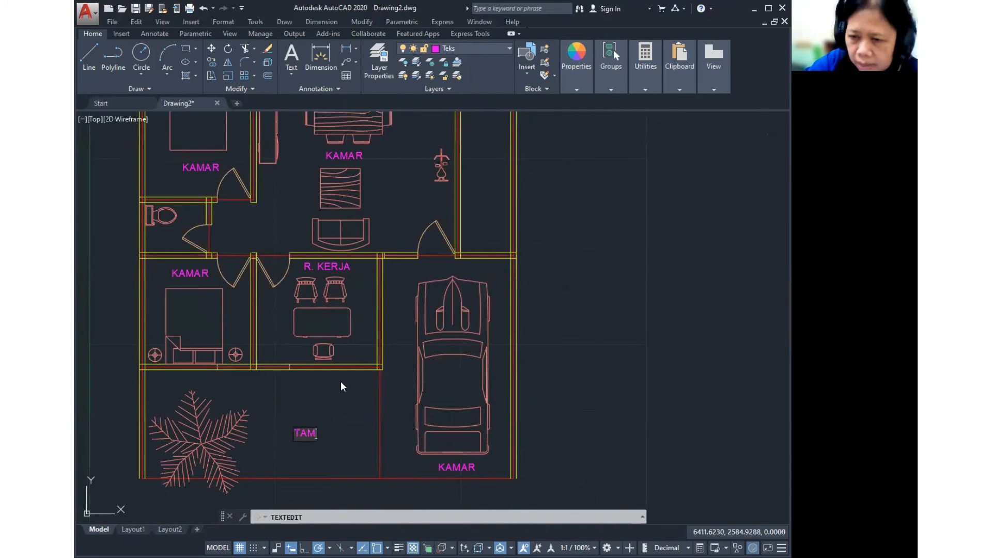
type("AN DEPAN")
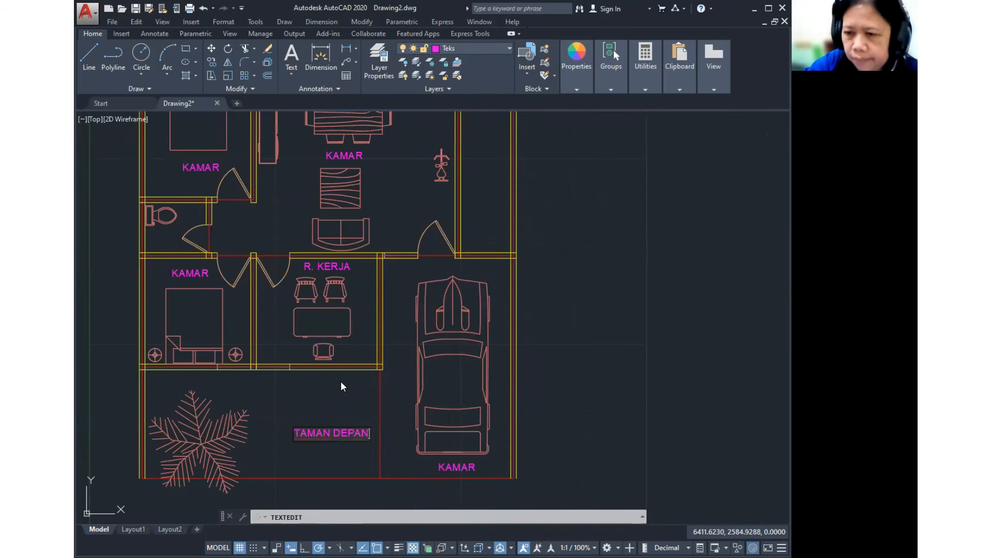
left_click(378, 388)
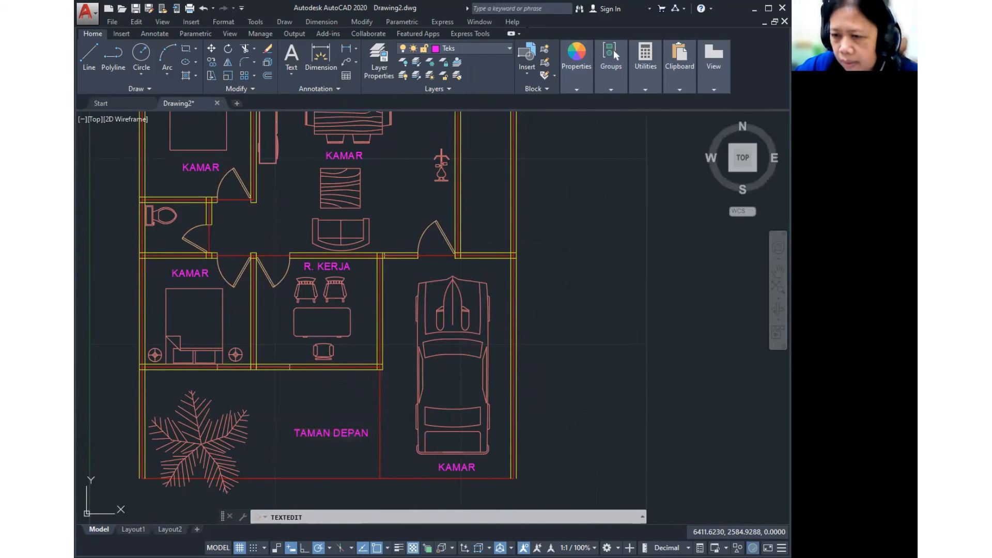
key("Escape")
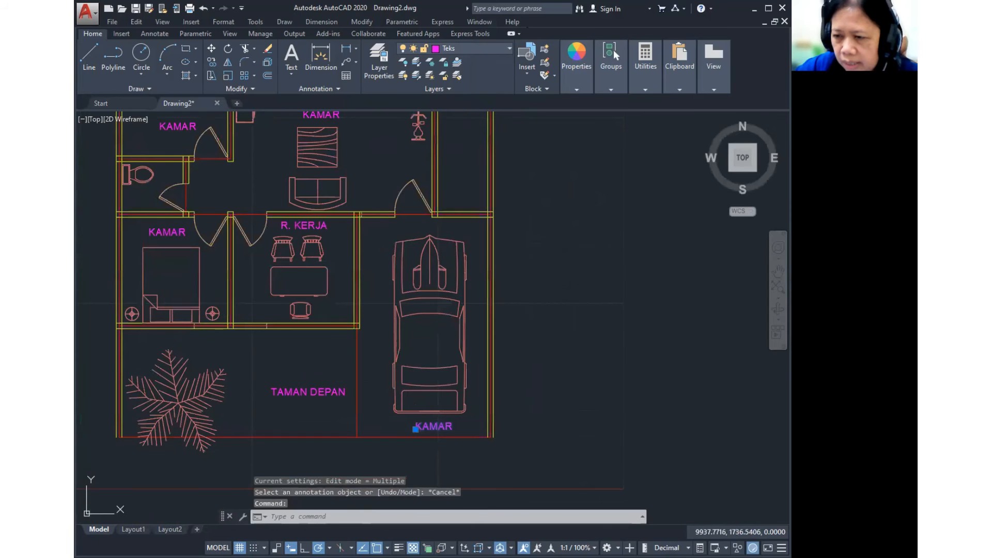
- Change the KAMAR text behind the car to CARPORT
double_click(434, 426)
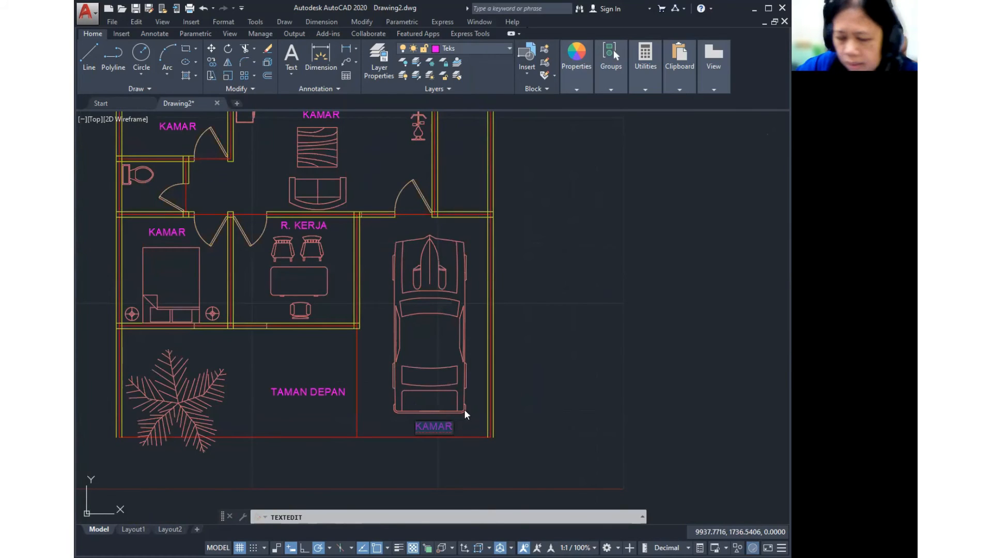
type("CARPORT")
left_click(527, 383)
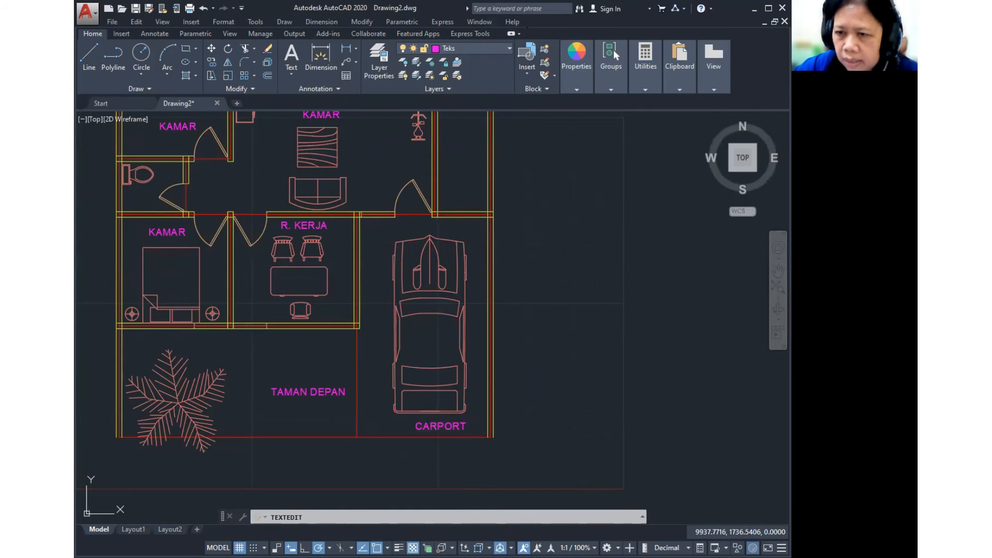
- Change the KAMAR text between the dining and coffee tables to RUANG TAMU & MAKAN and move it to centre it there
middle_click_drag(331, 114, 323, 324)
left_click(324, 325)
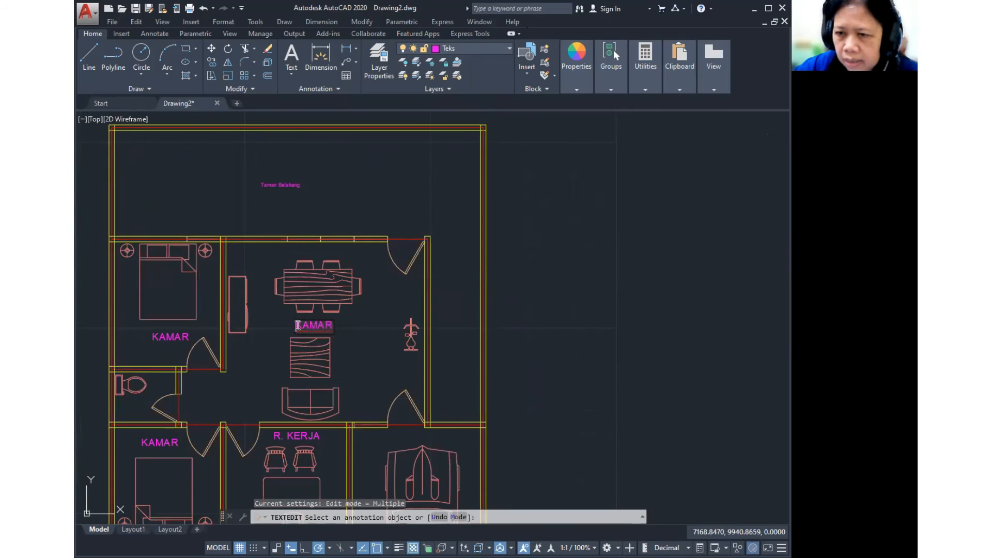
type("RUA")
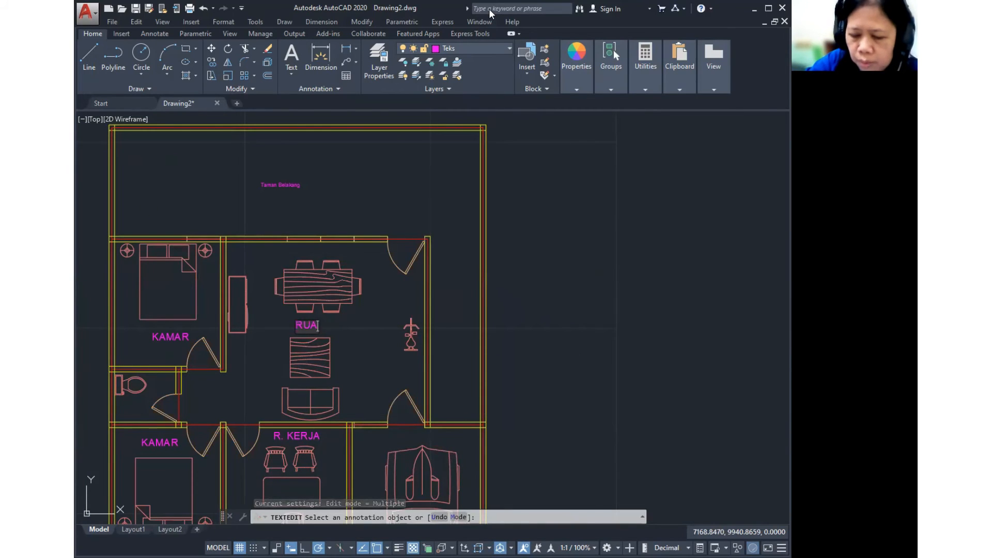
type("NG BERSA")
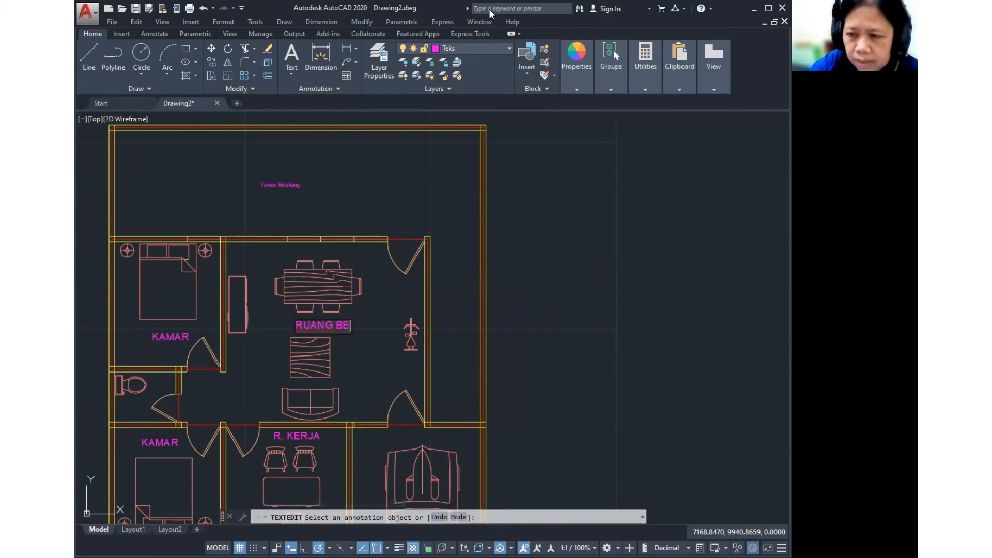
key("BackSpace")
key("BackSpace")
key("BackSpace")
key("BackSpace")
key("BackSpace")
key("BackSpace")
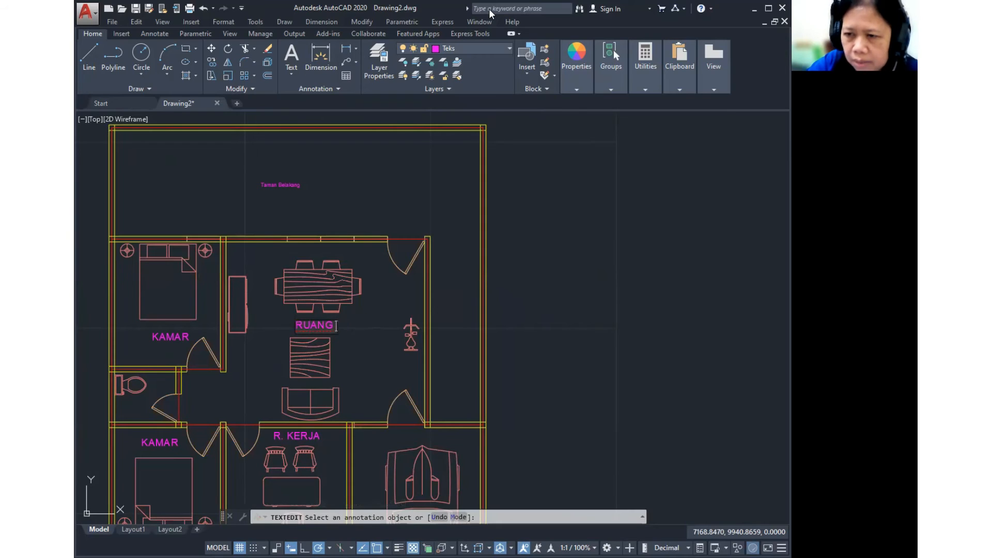
type("T")
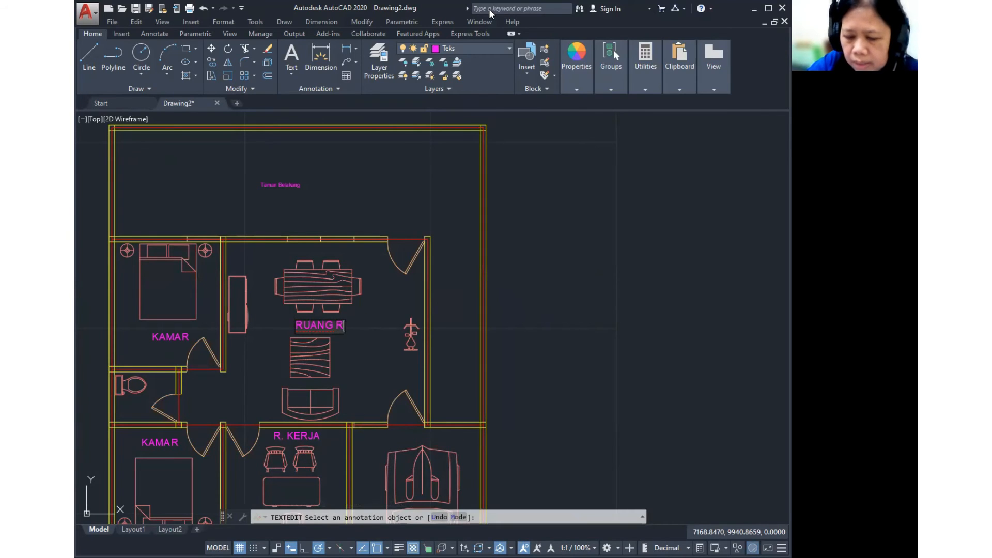
type("AMU")
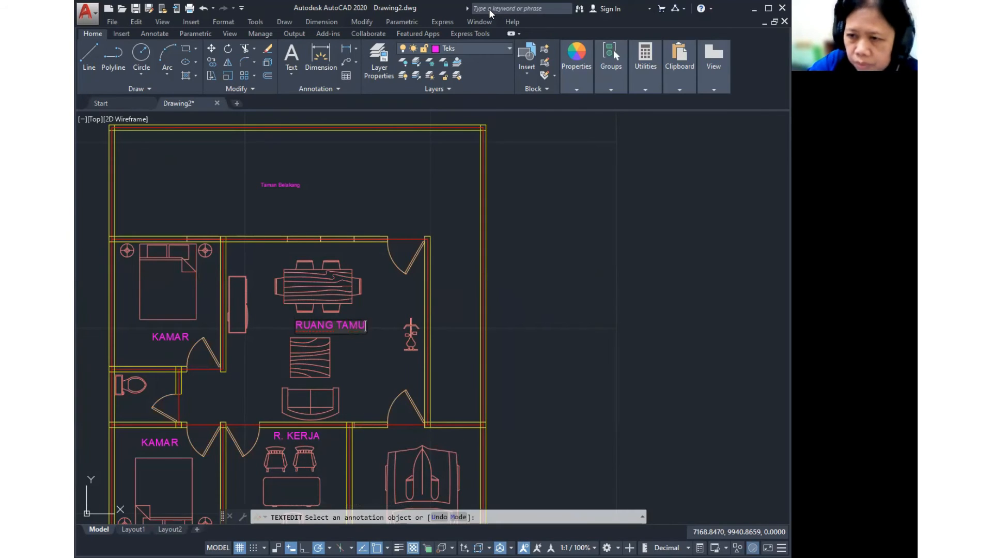
type(" & MAKAN")
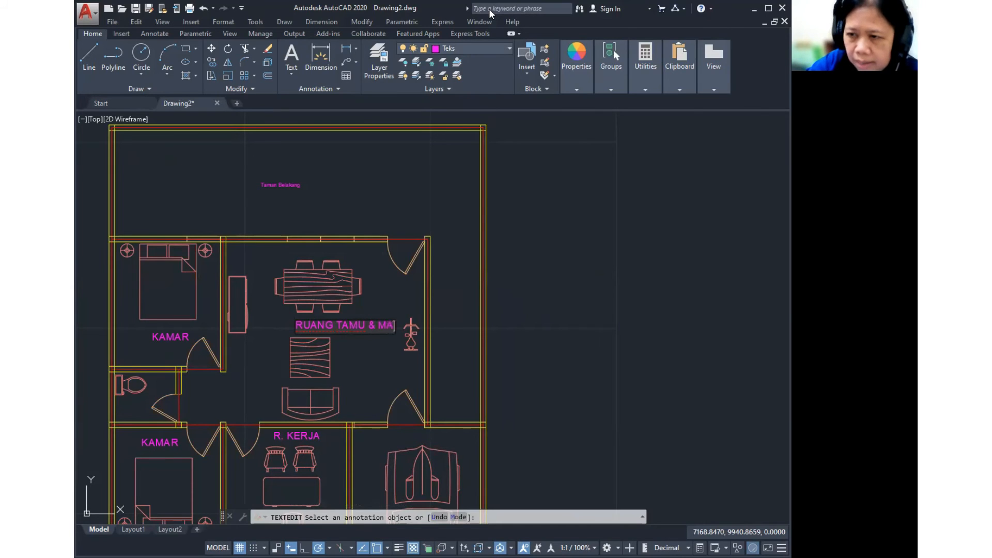
left_click(478, 265)
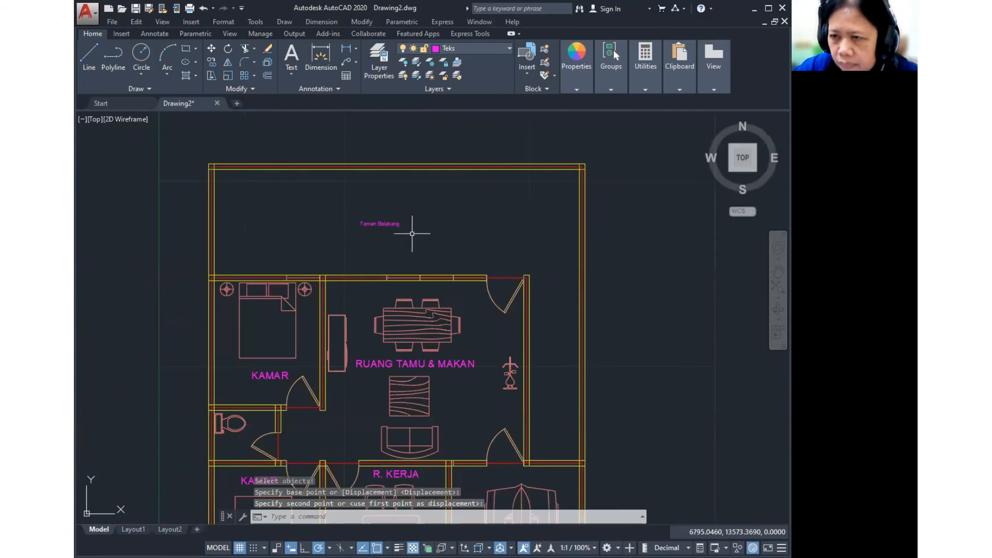
- Delete the small "Taman Belakang" text from the back yard
left_click(416, 208)
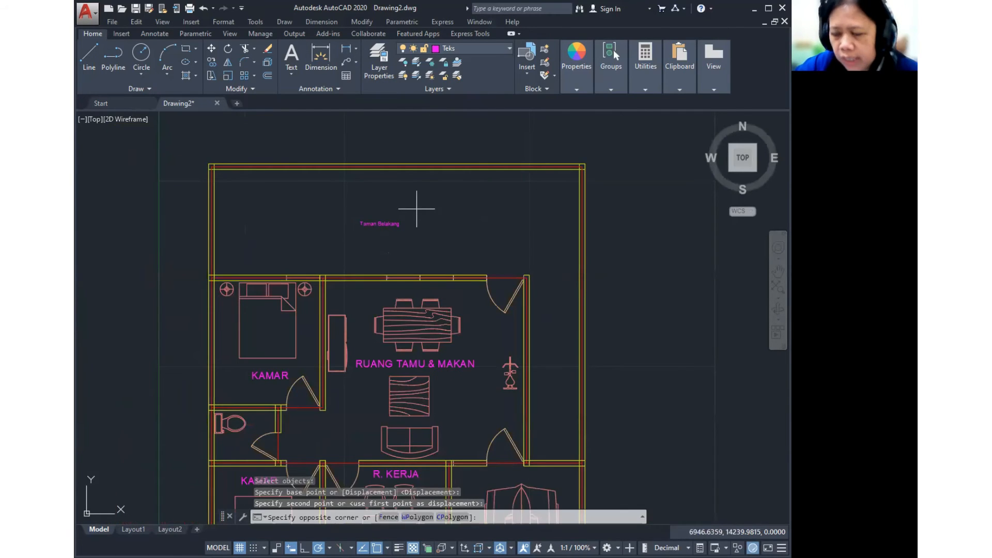
left_click(387, 243)
key("Delete")
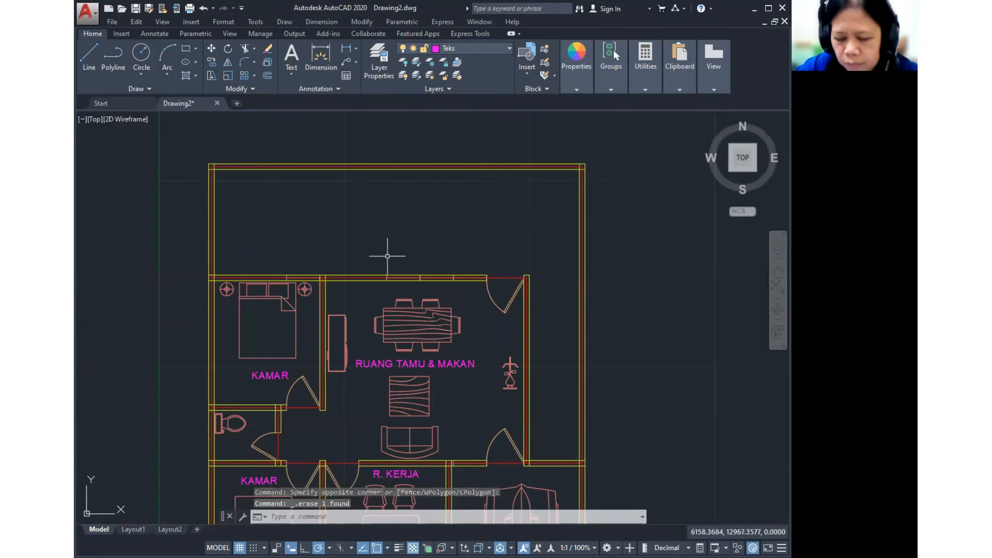
- Copy the RUANG TAMU & MAKAN text into the back yard and change the copy to TAMAN BELAKANG
type("co")
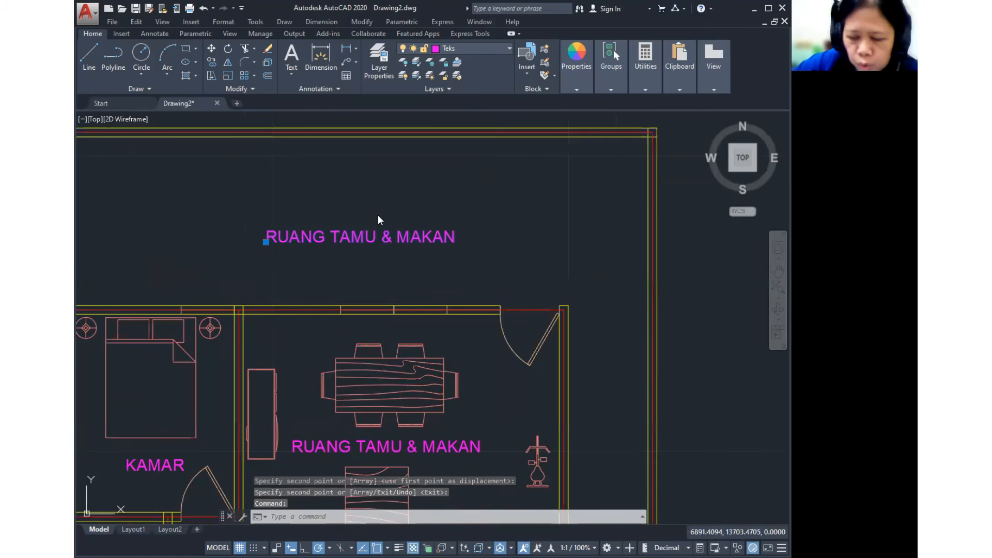
double_click(378, 216)
type("R")
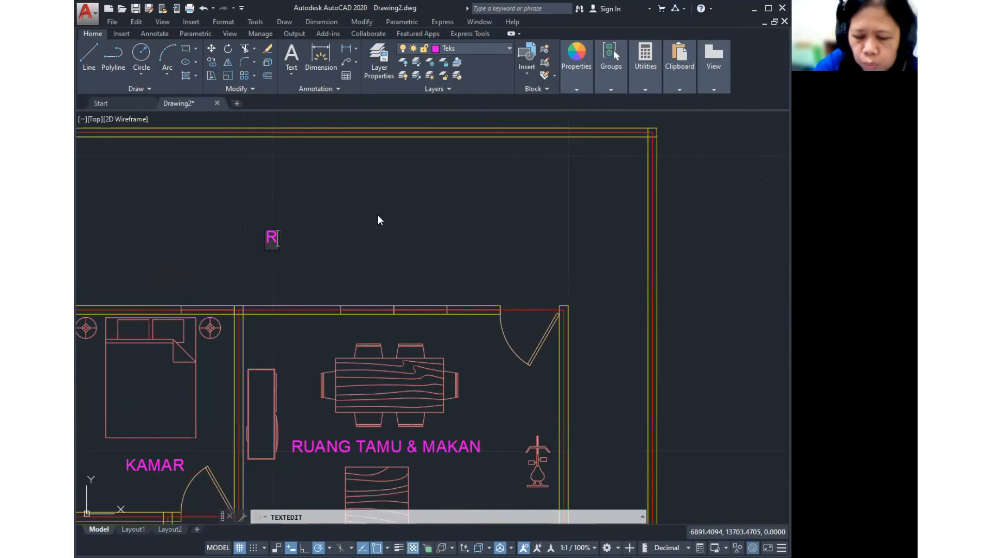
key("BackSpace")
type("TAMAN B")
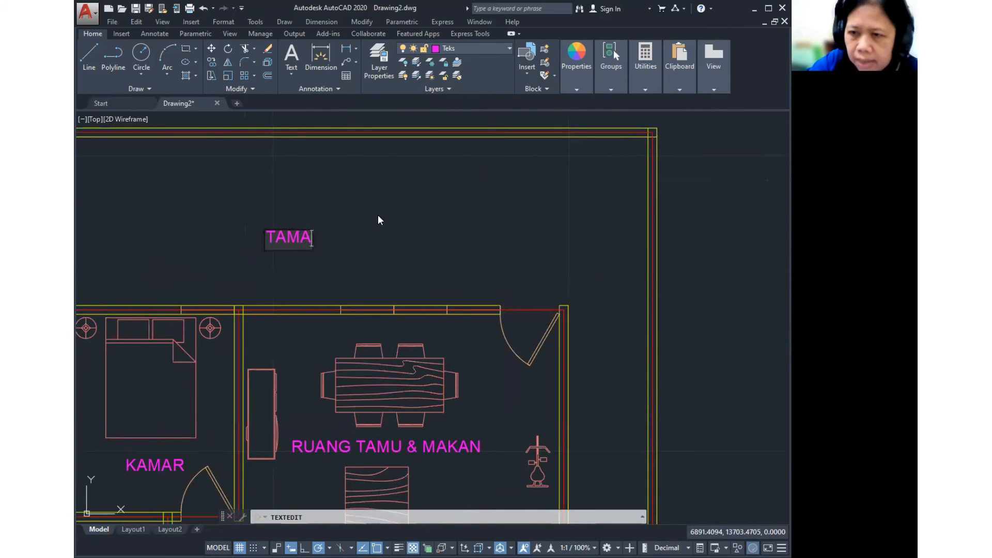
type("ELAKANG")
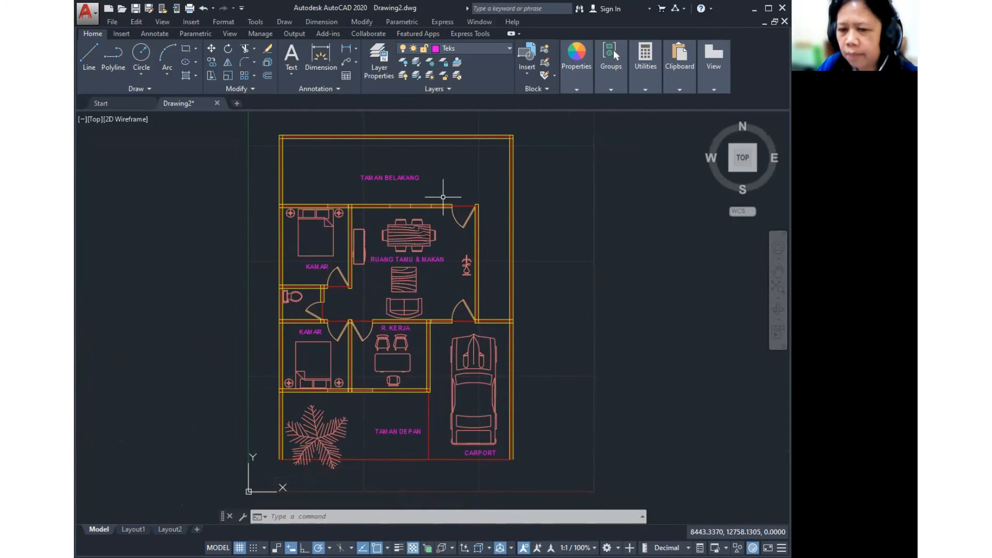
- Make Dimesi the current layer
left_click(492, 48)
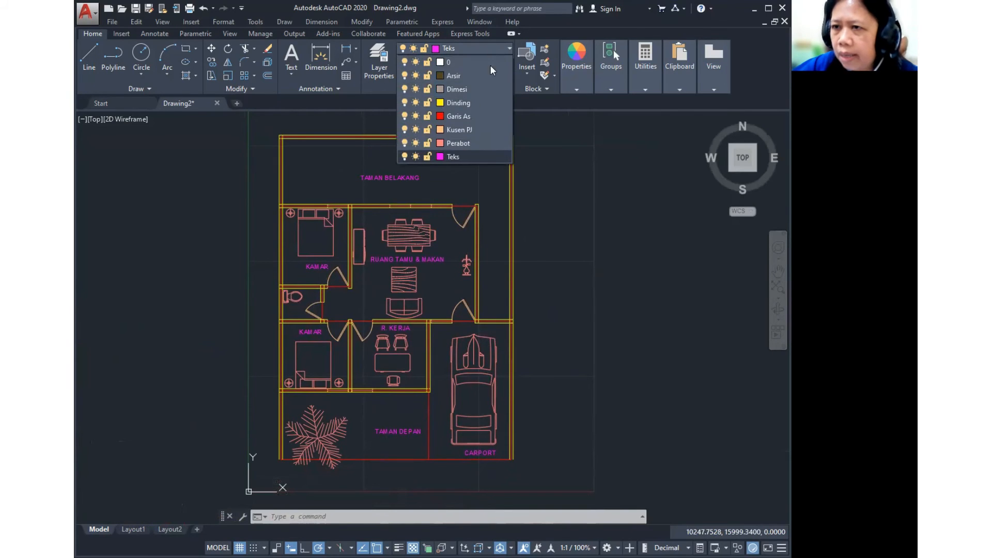
left_click(465, 90)
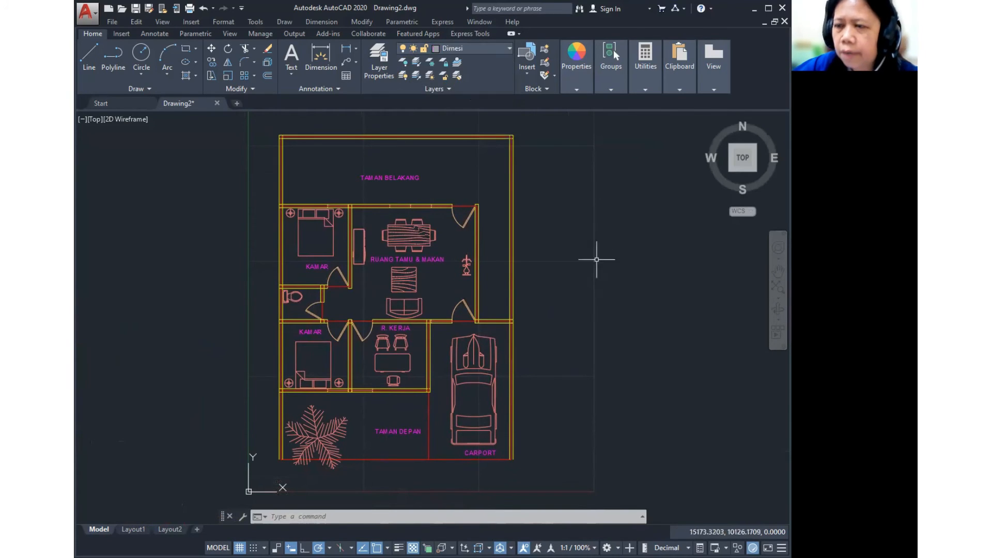
middle_click_drag(582, 270, 569, 272)
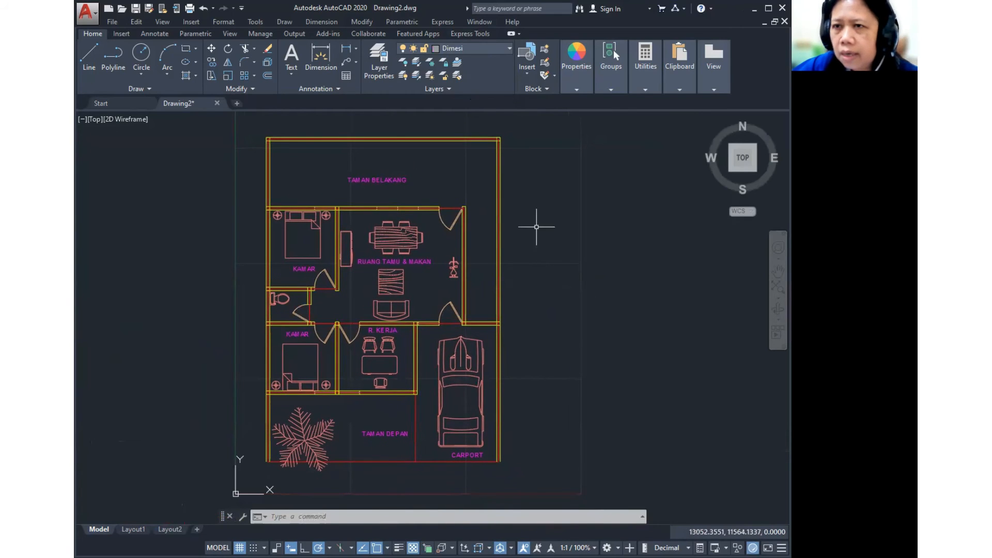
- Start a new dimension style named DIMENSI based on Standard for all dimensions, and open its line settings
left_click(333, 23)
left_click(360, 310)
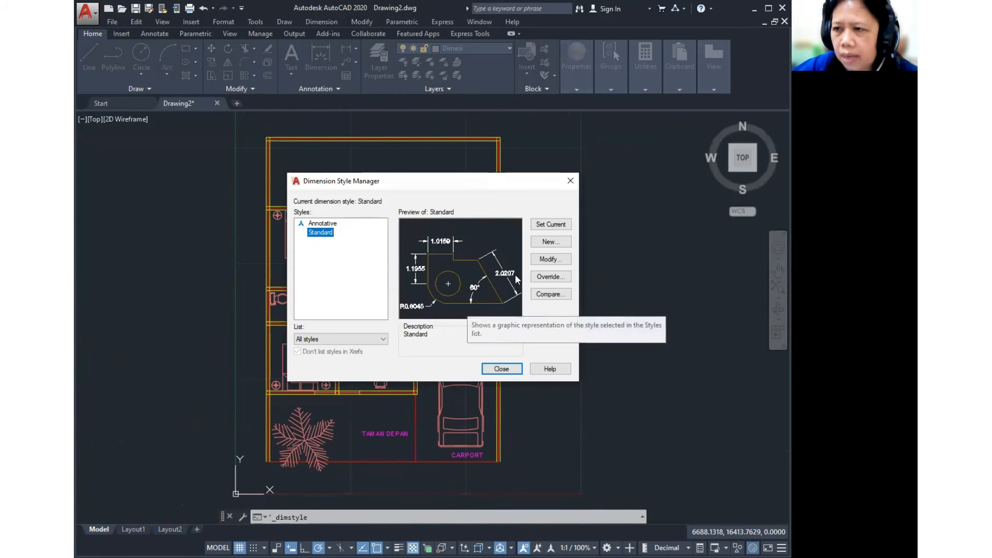
left_click(546, 243)
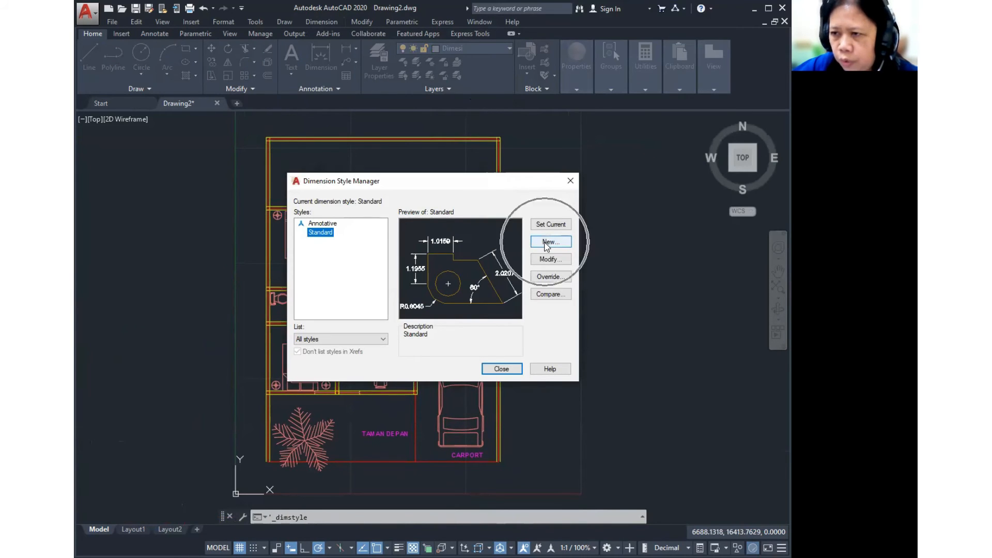
type("DIMENSI")
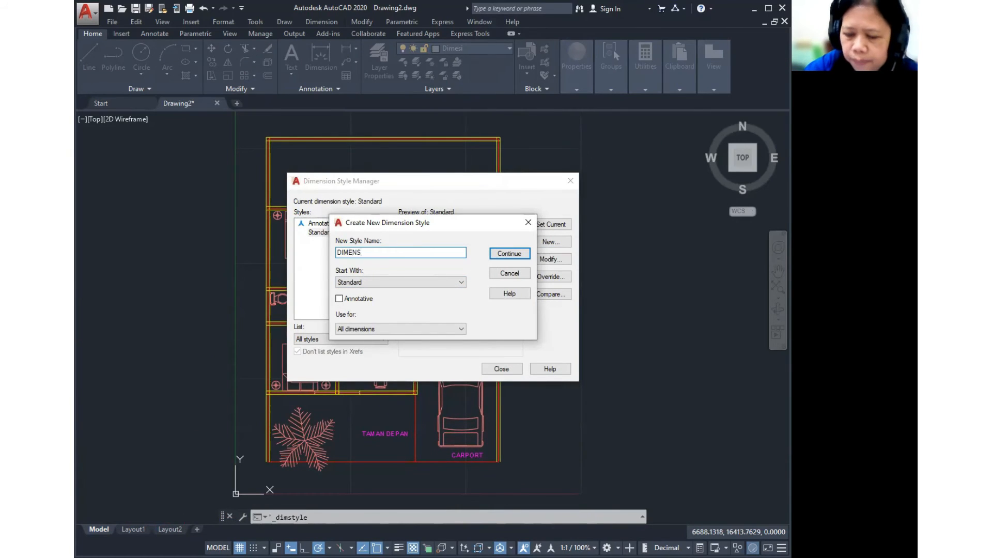
left_click(504, 255)
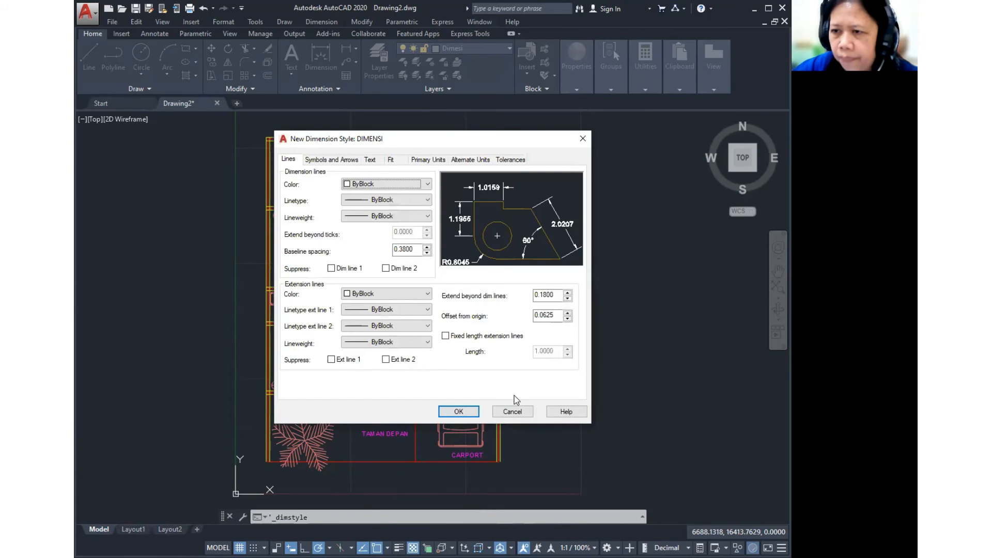
left_click(292, 163)
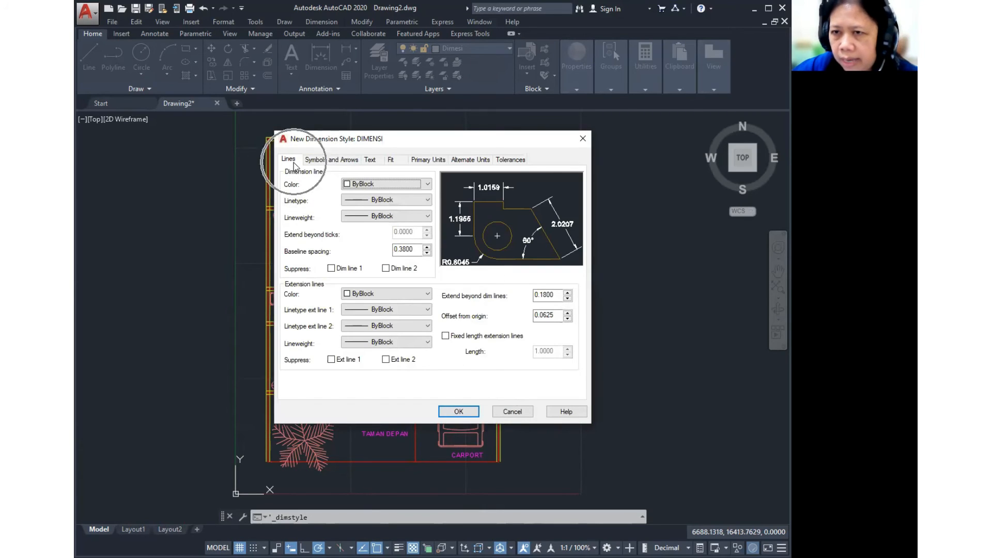
key("ctrl")
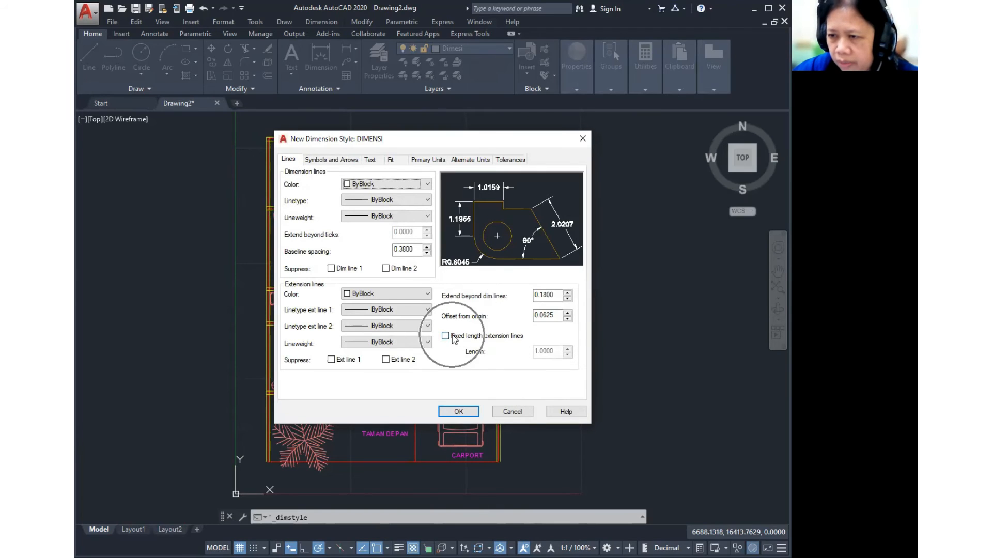
- Turn on fixed length extension lines for the DIMENSI style and set their length to 5
left_click(453, 338)
key("Tab")
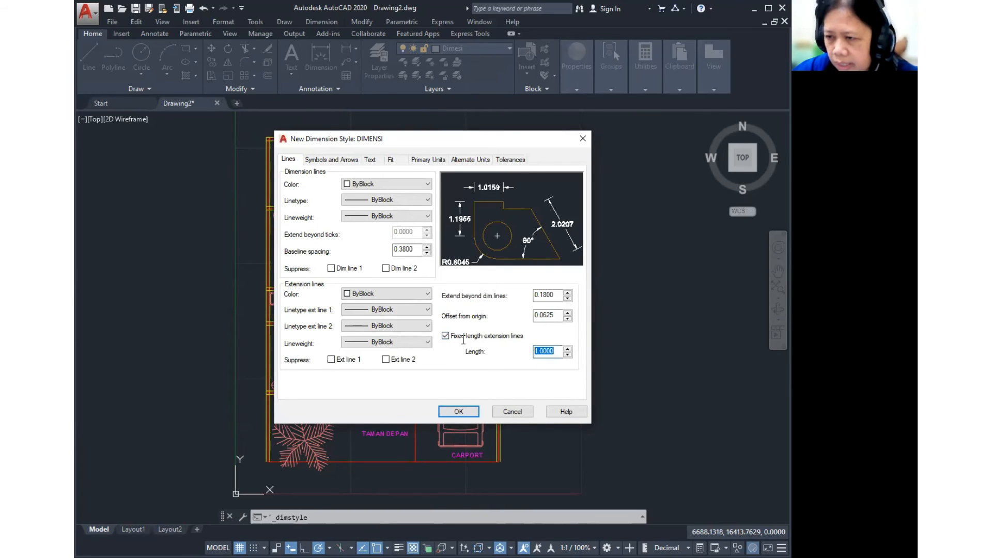
type("5")
key("ctrl")
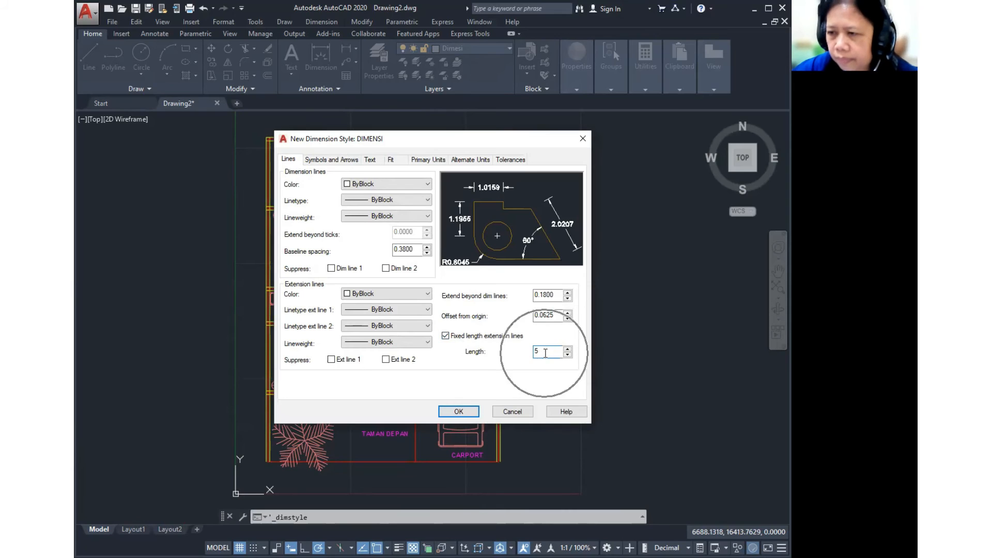
- Set the dimension style's arrow size to 1
left_click(352, 162)
key("ctrl")
left_click_drag(323, 272, 263, 274)
type("1")
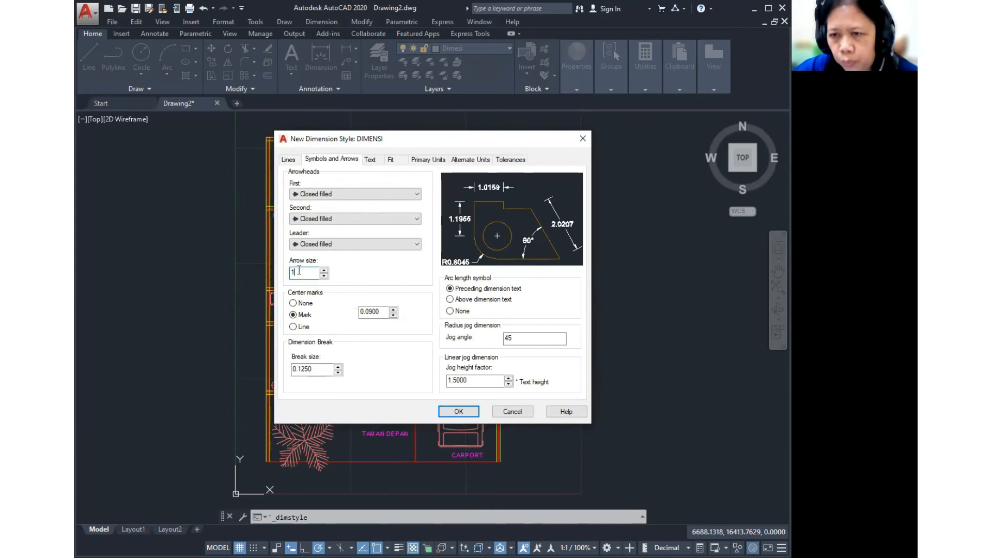
key("ctrl")
key("ctrl")
- Set the dimension text height to 2 and align the text with the dimension line
left_click(370, 160)
double_click(407, 240)
type("2")
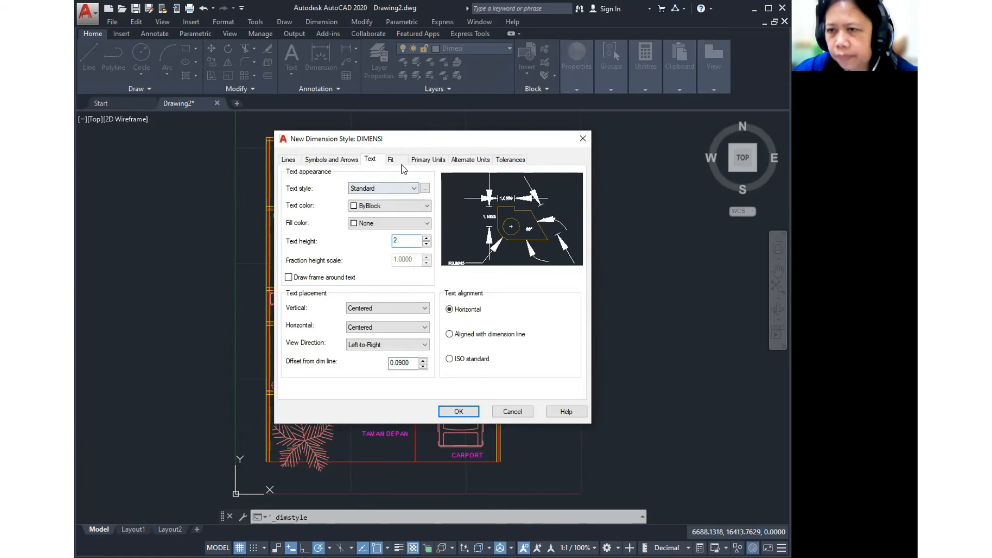
key("ctrl")
key("ctrl")
left_click(471, 336)
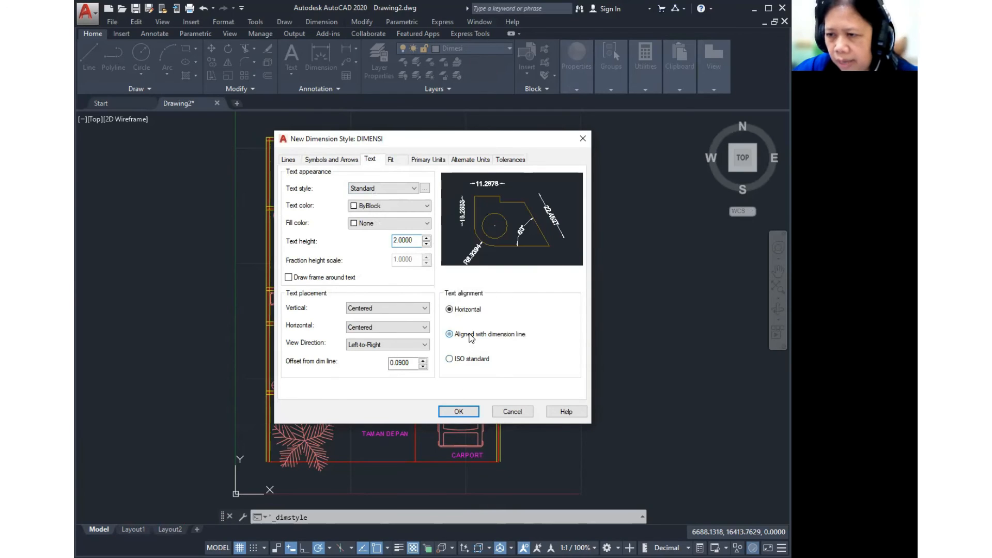
key("ctrl")
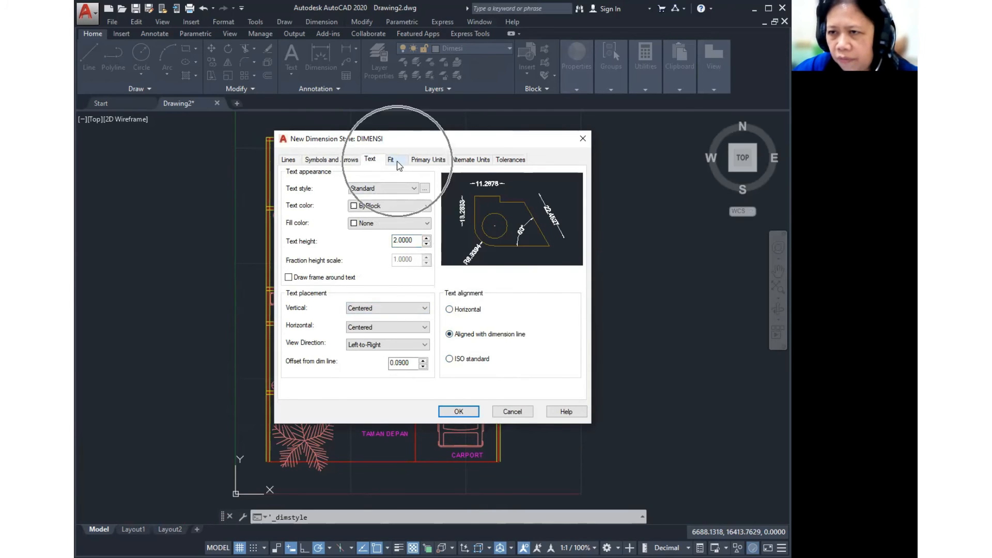
- Set the overall scale for the dimension features to 100
left_click(390, 160)
left_click_drag(563, 312, 488, 303)
key("ctrl")
type("100")
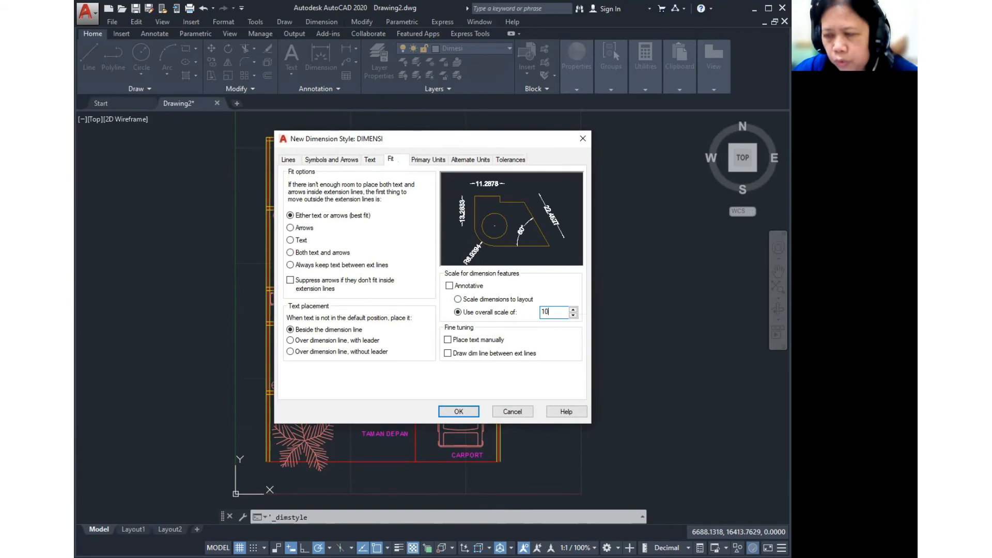
- Suppress trailing zeros in the linear dimensions and accept the DIMENSI style settings
left_click(433, 161)
key("ctrl")
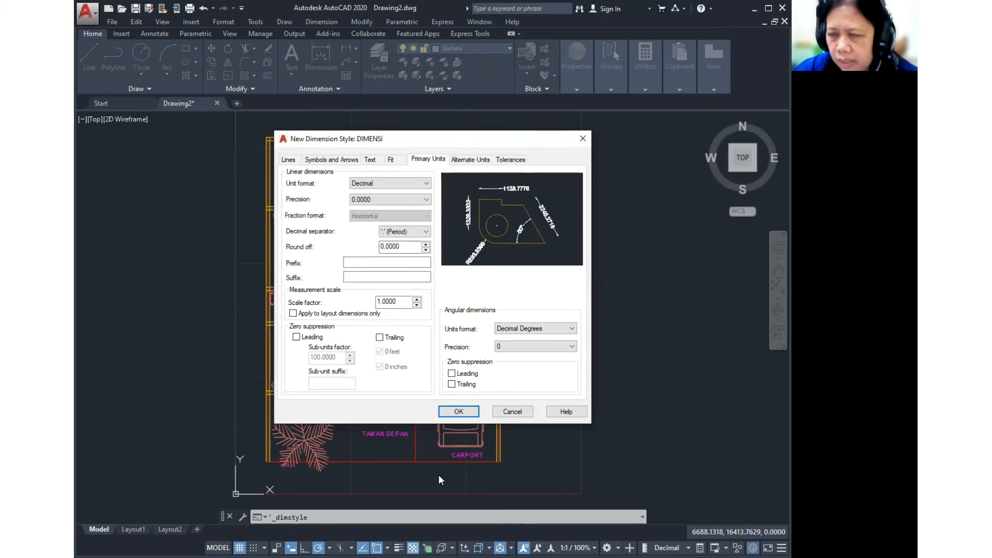
key("ctrl")
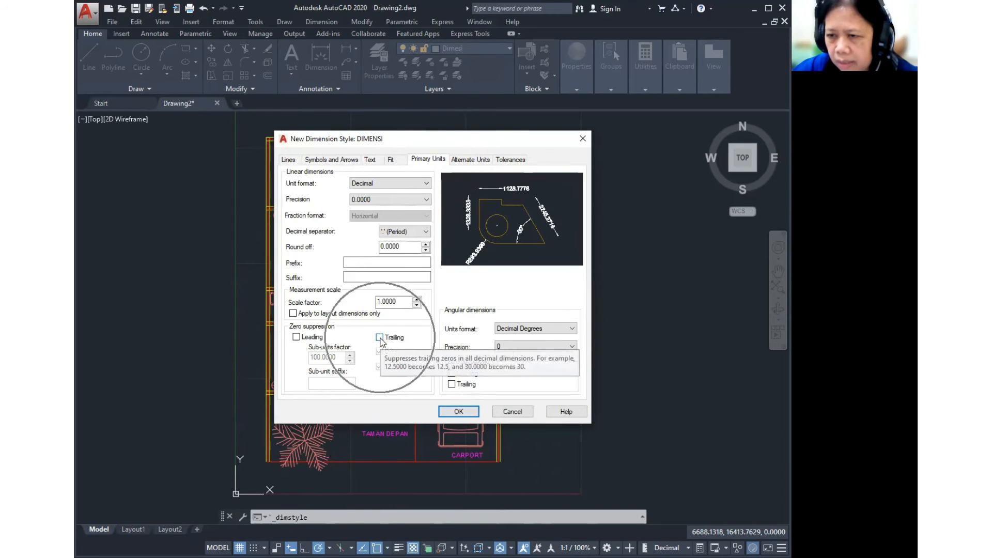
left_click(380, 338)
key("ctrl")
left_click(458, 412)
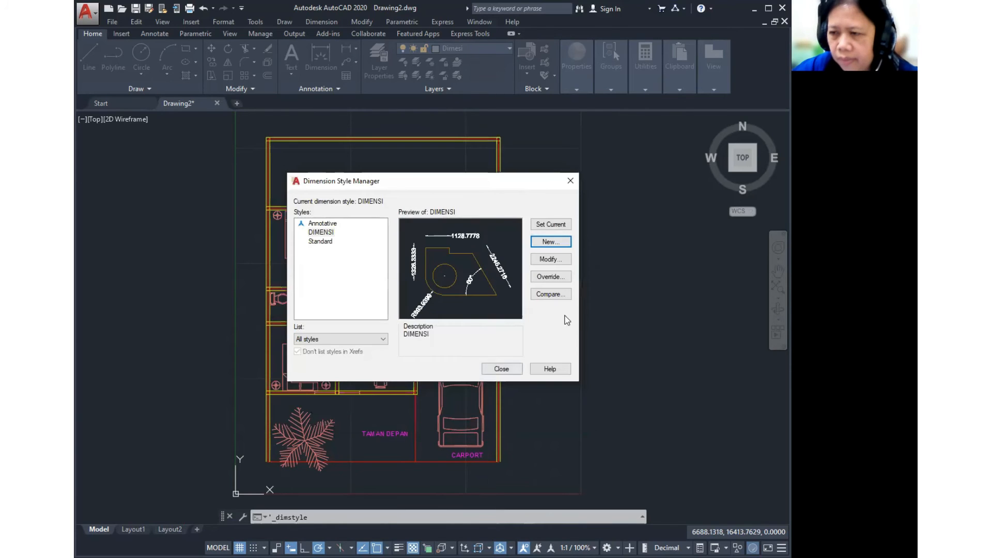
- Make DIMENSI the current dimension style and close the style manager
key("ctrl")
left_click(561, 228)
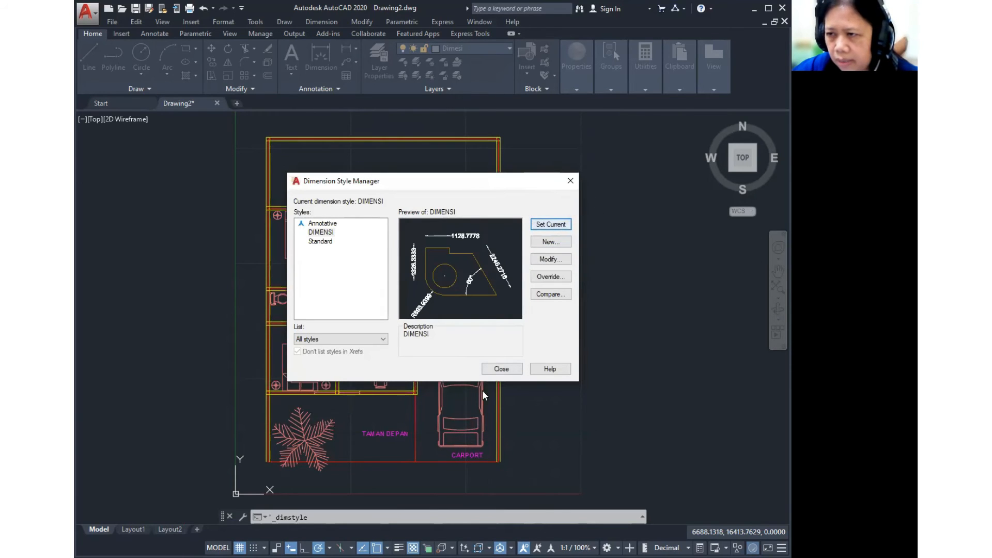
left_click(510, 368)
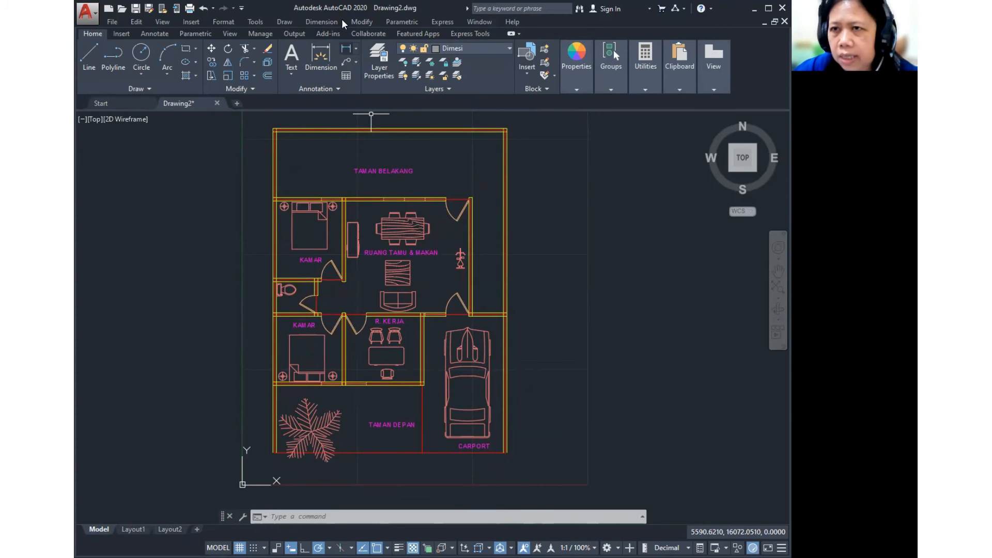
- Add linear dimensions above the back wall for the widths of the upper KAMAR and the RUANG TAMU & MAKAN
left_click(362, 22)
key("Escape")
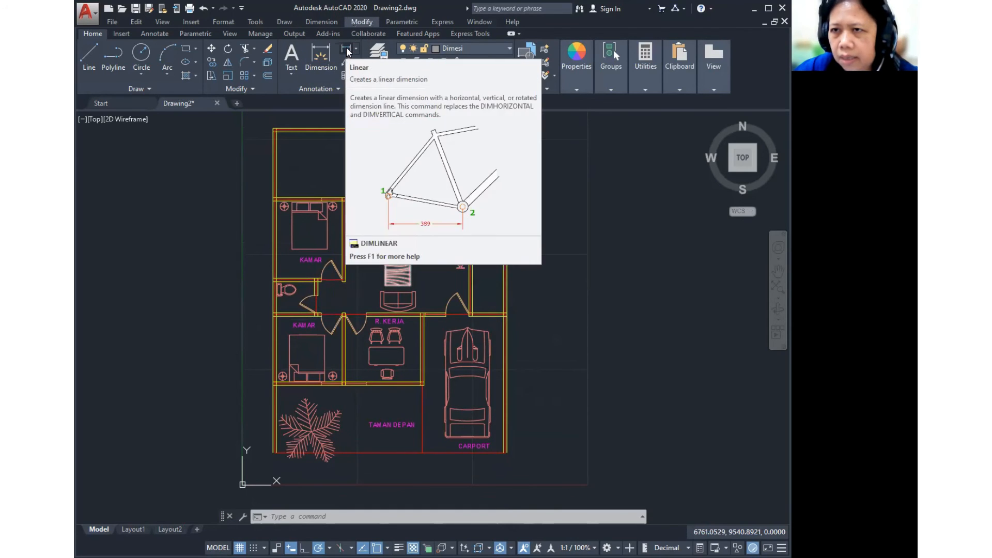
left_click(322, 22)
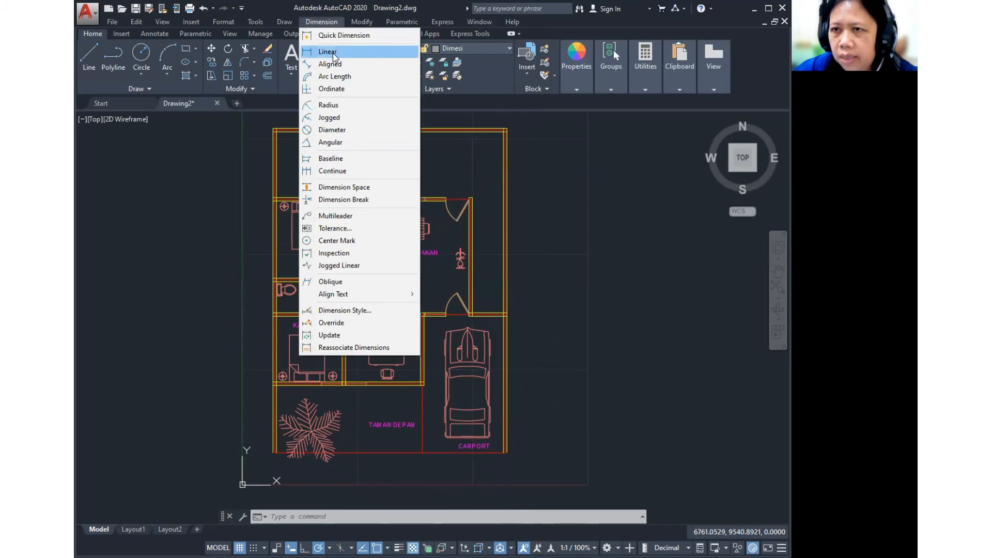
left_click(333, 52)
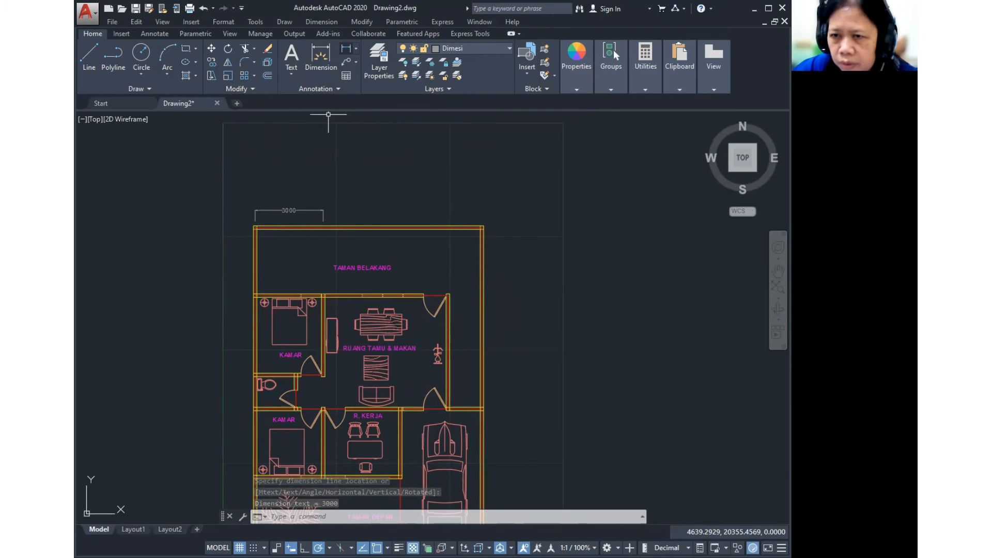
scroll(388, 239, "down", 4)
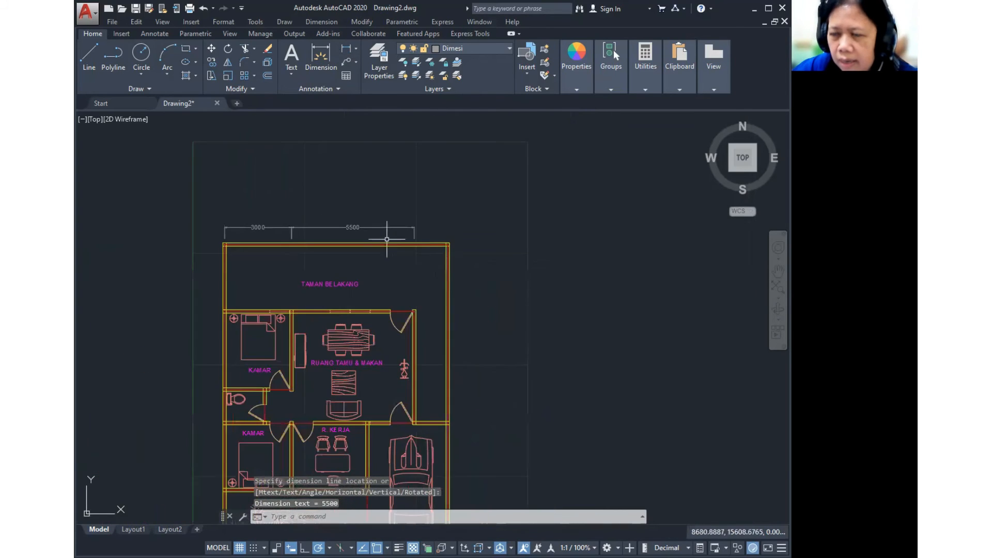
scroll(428, 305, "up", 4)
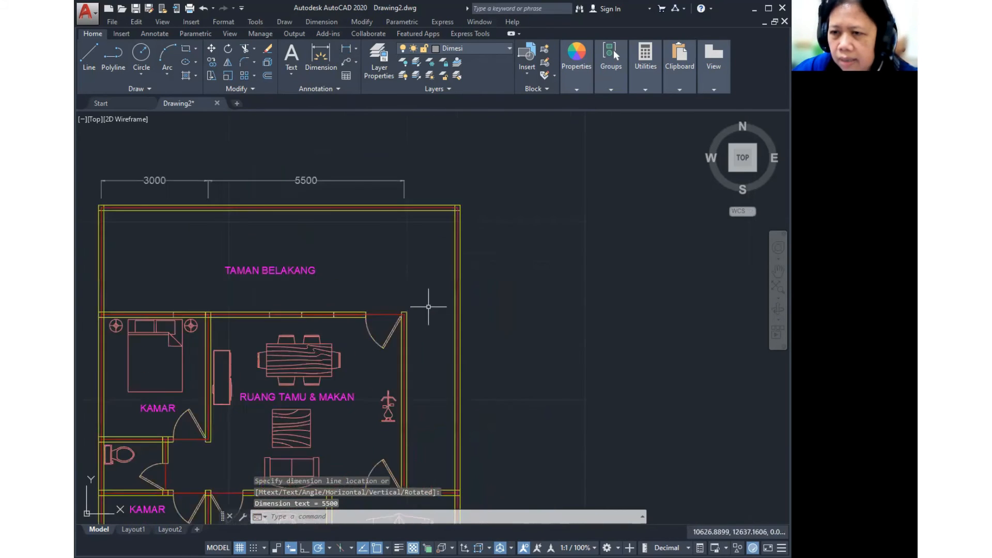
- Add a linear dimension above the back wall for the narrow strip between the living room and the right outer wall
scroll(428, 305, "down", 4)
middle_click_drag(420, 279, 415, 306)
left_click(347, 49)
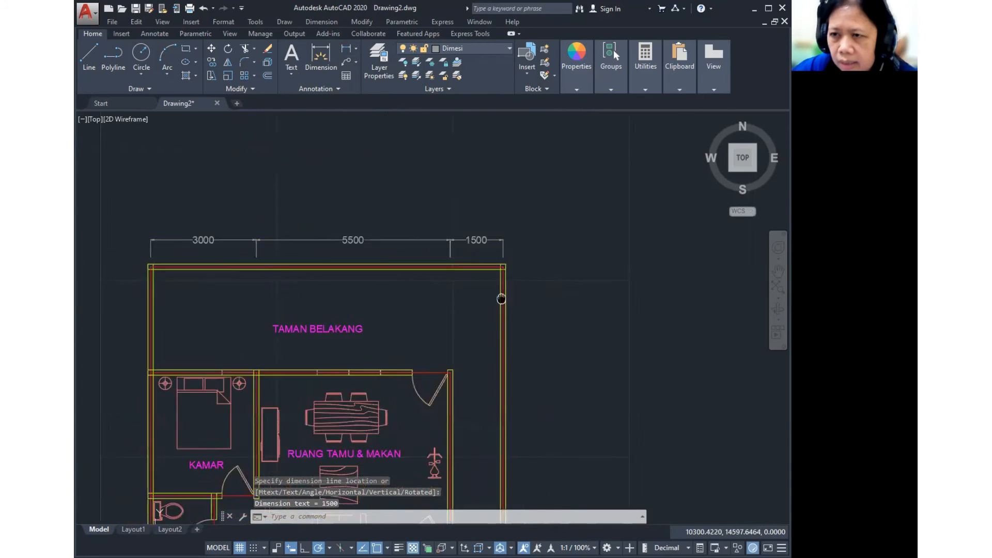
scroll(350, 161, "up", 2)
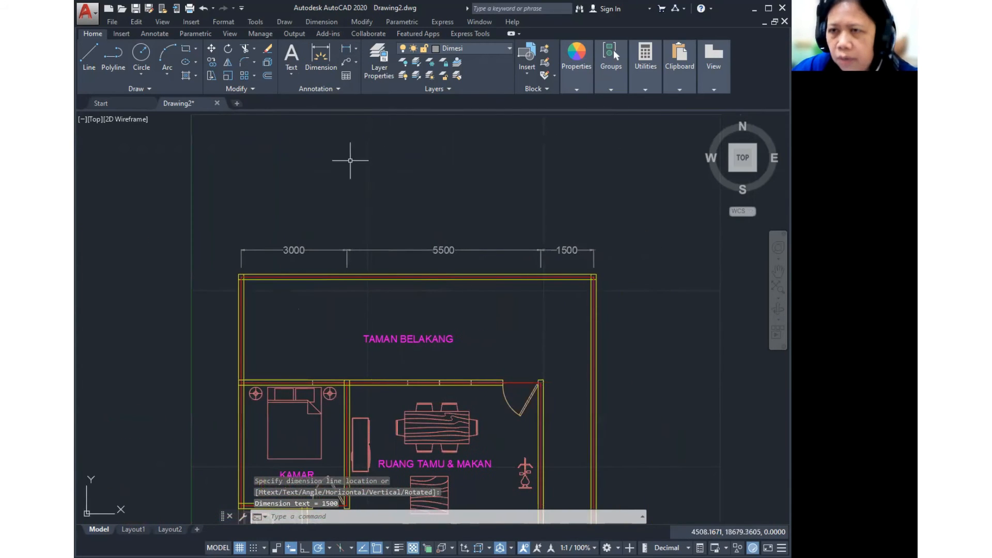
- Add a linear dimension for the overall width of the house above the row of partial dimensions
left_click(346, 51)
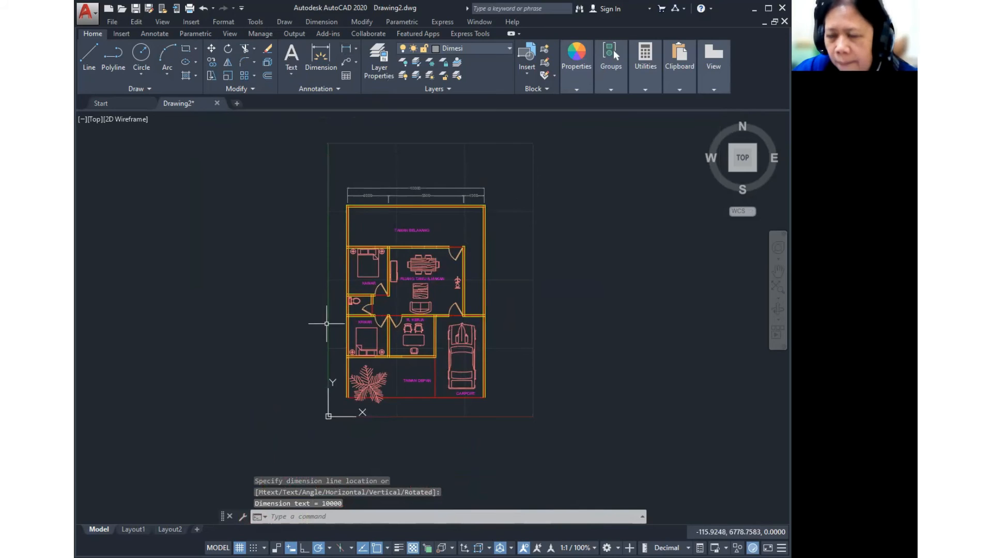
key("ctrl")
middle_click_drag(343, 191, 362, 196)
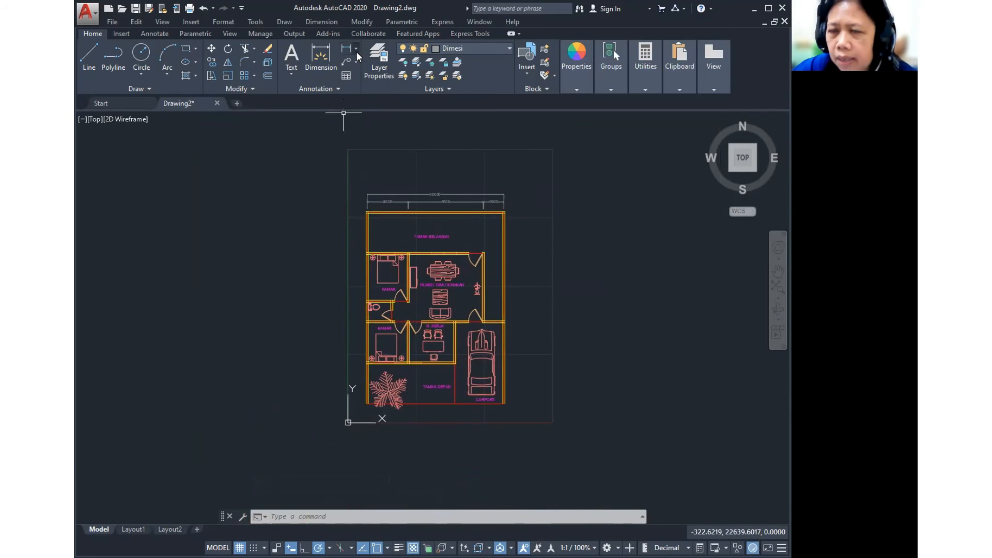
- Dimension the wall-to-wall segments along the left side of the plan and below its front edge using the DIM command
key("ctrl")
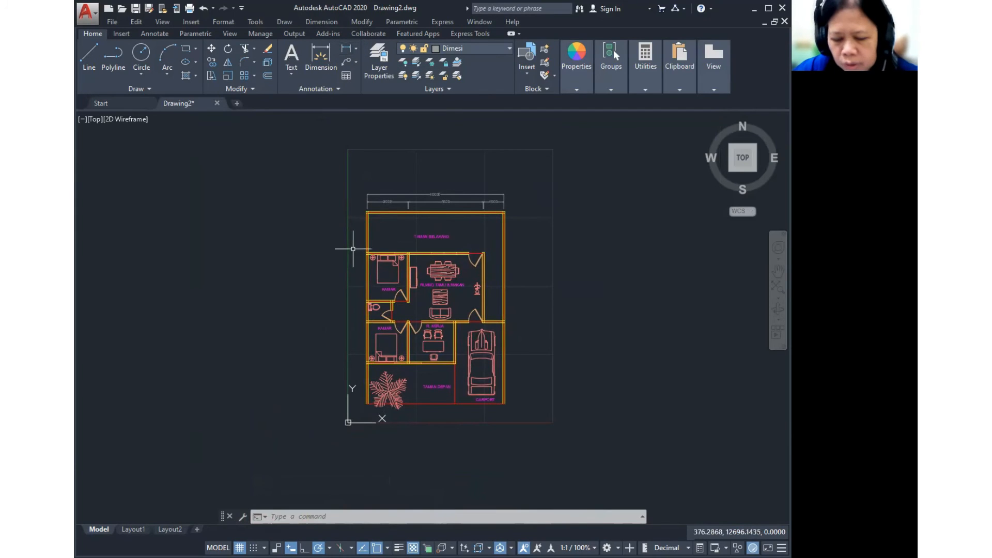
type("DIM")
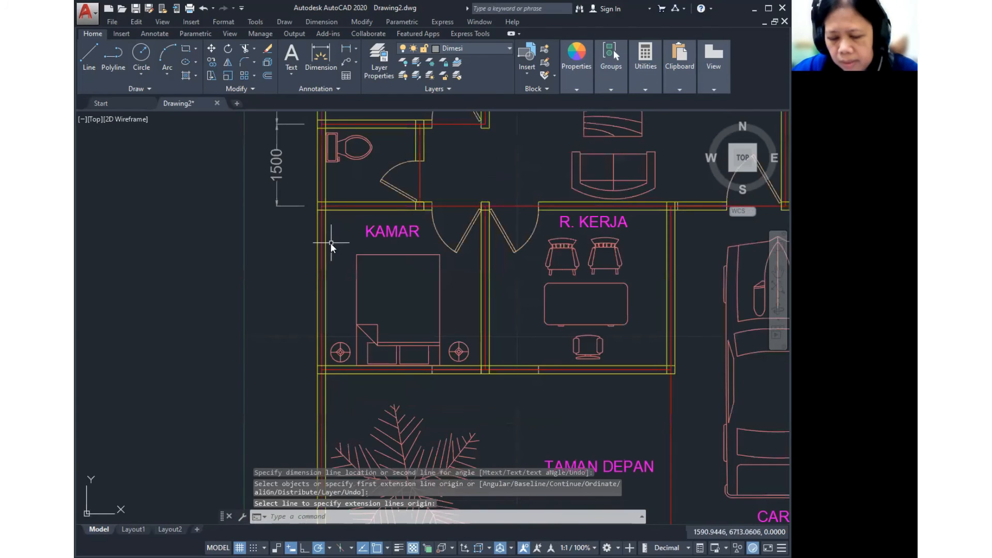
type("DIM")
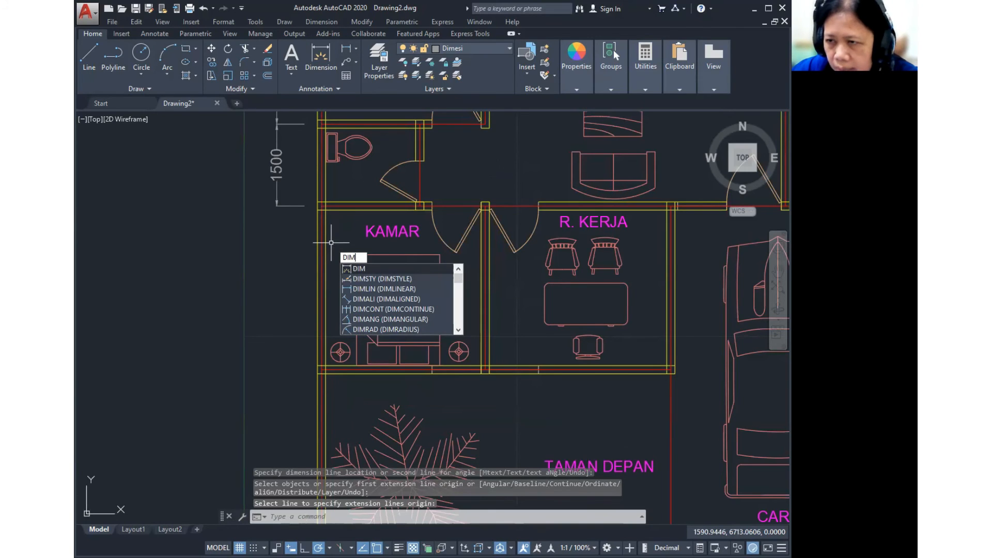
key("Return")
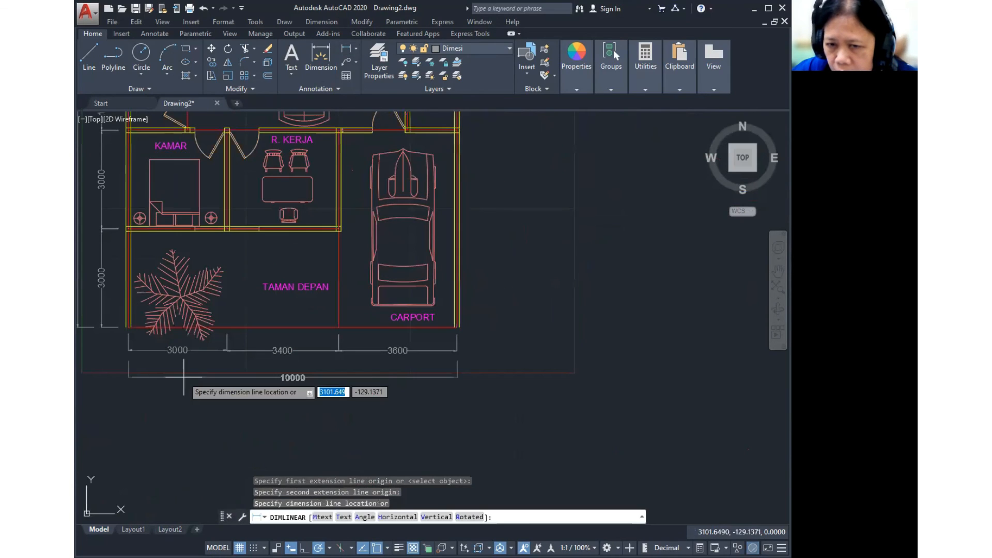
- Place the overall width dimension below the front dimensions, and dimension the segments and overall length along the plan's right side
left_click(183, 377)
scroll(328, 255, "down", 3)
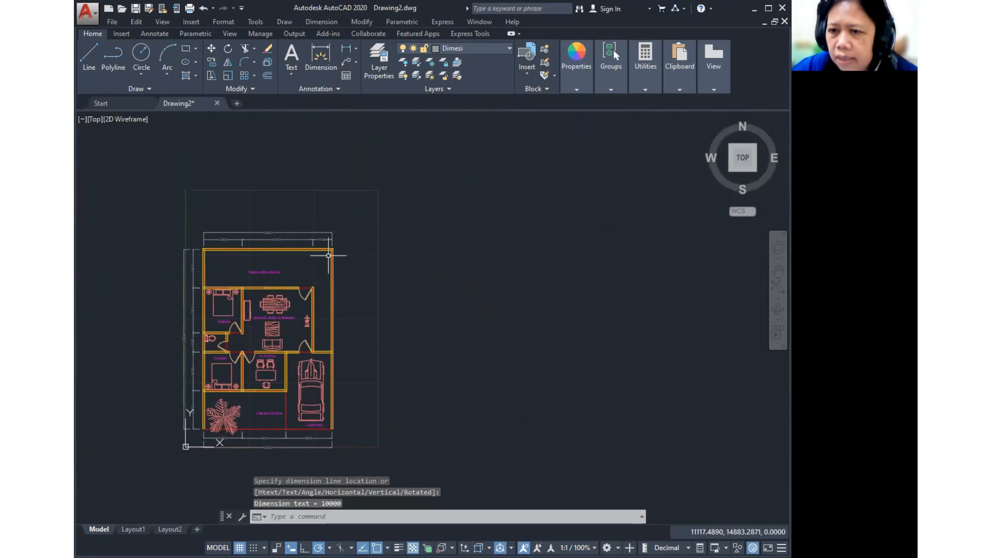
right_click(329, 255)
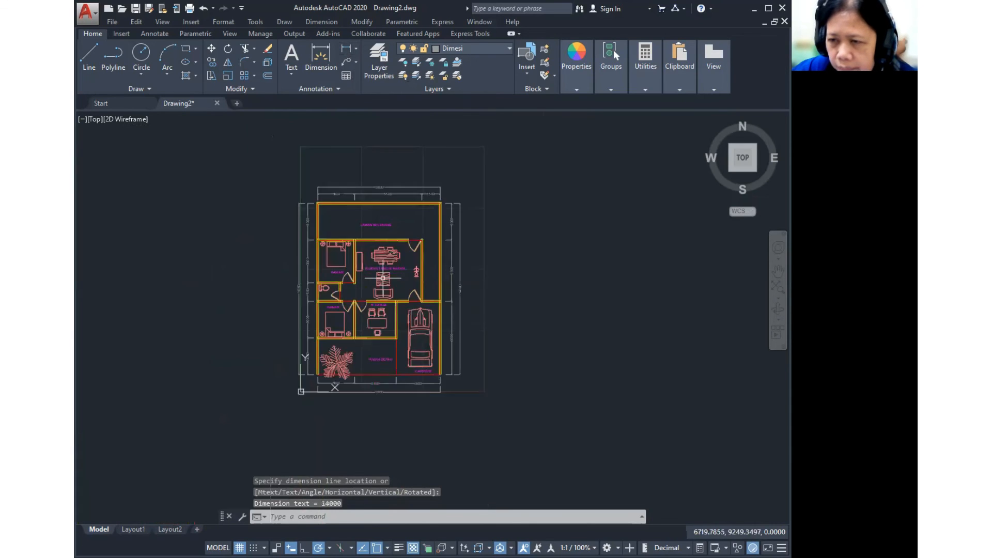
scroll(553, 291, "up", 3)
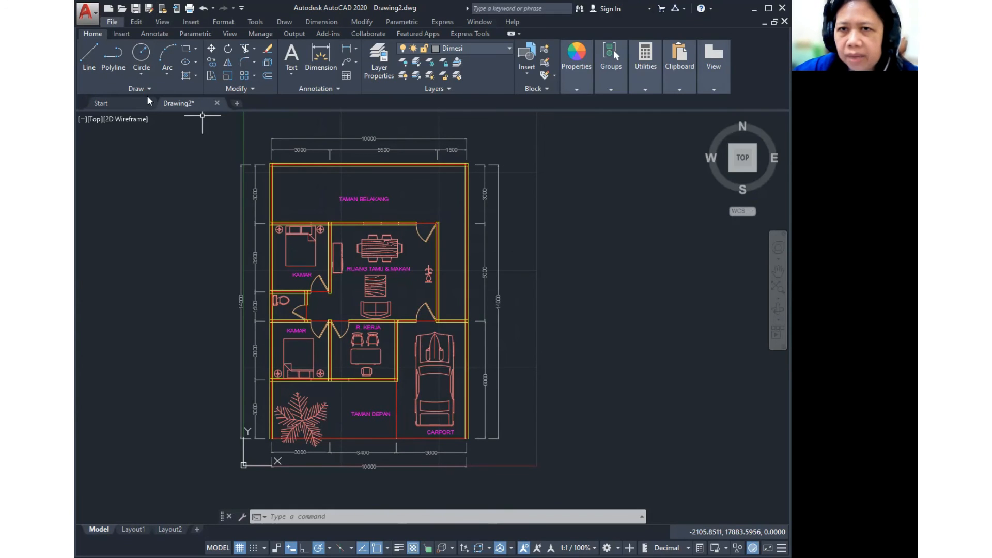
- Start saving the drawing and choose the folder 03 LP3I > B SILABUS REGULAR > CAD Jurnalism on drive D
left_click(120, 23)
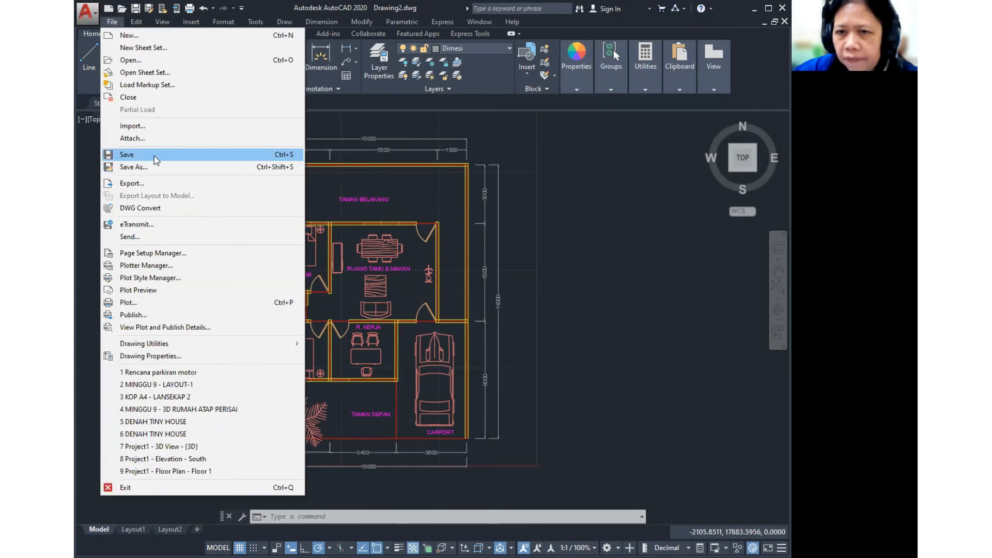
left_click(154, 156)
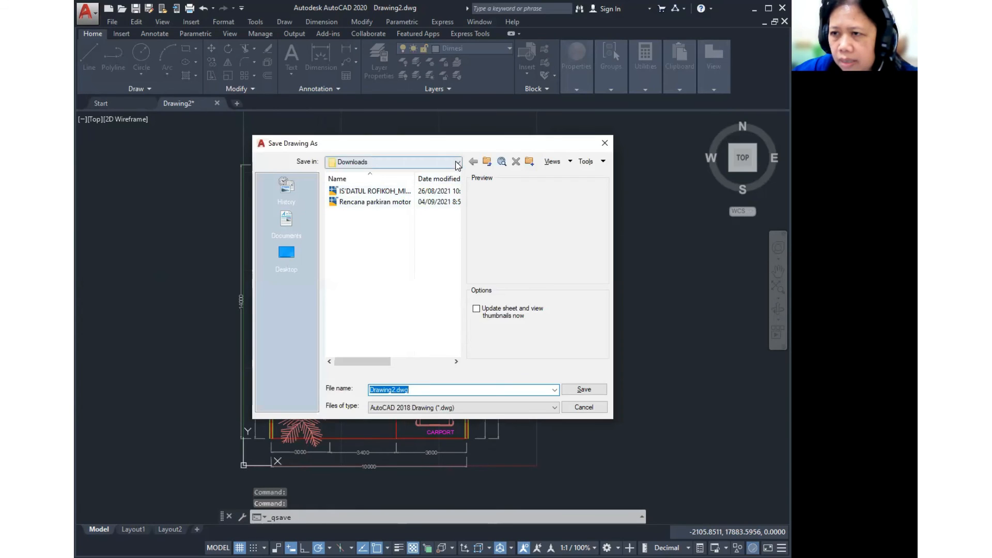
left_click(457, 162)
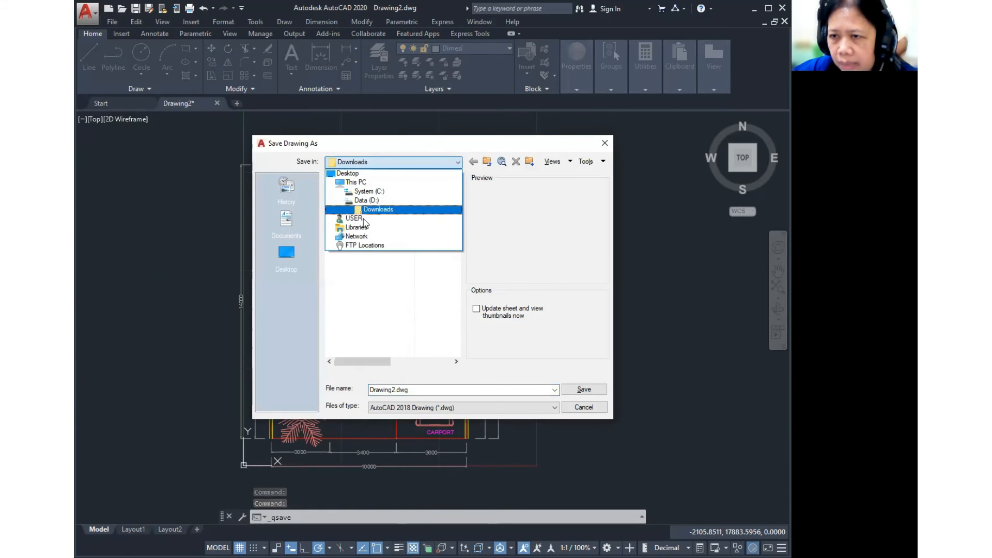
left_click(366, 200)
scroll(423, 258, "down", 4)
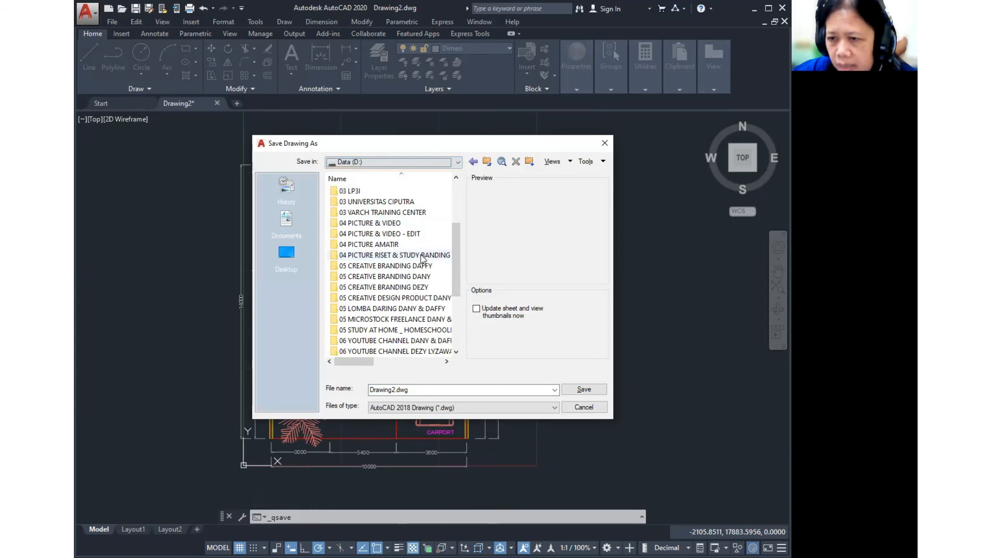
scroll(408, 243, "up", 1)
double_click(361, 223)
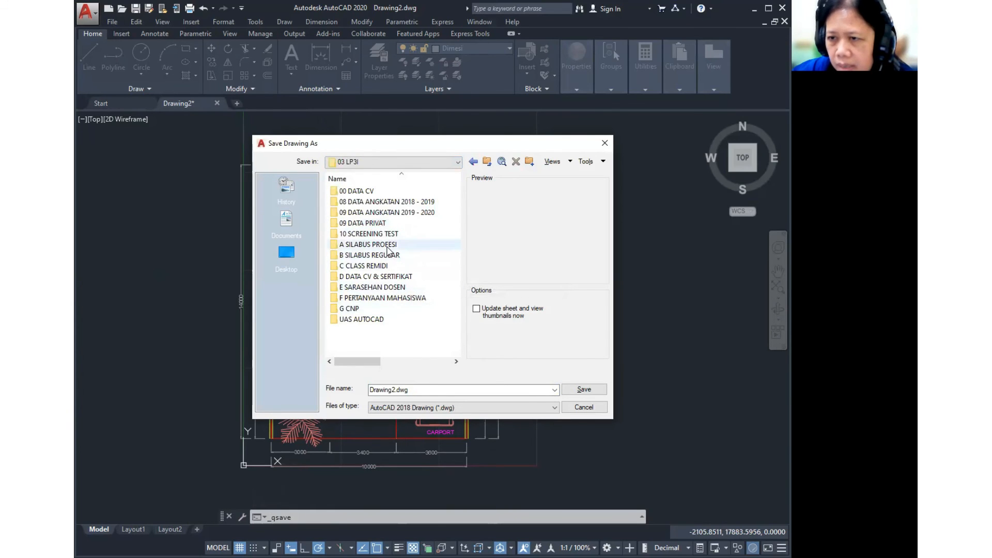
double_click(388, 256)
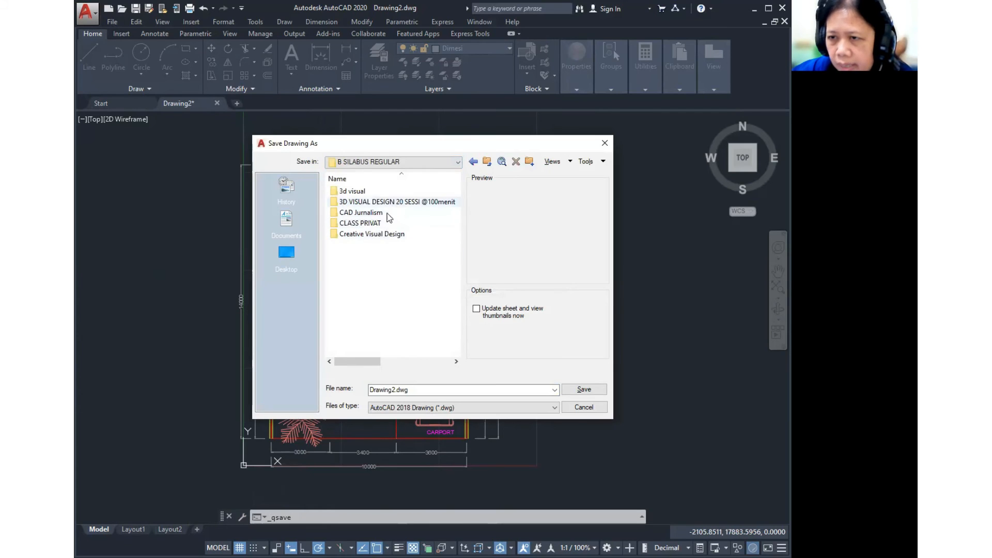
double_click(371, 214)
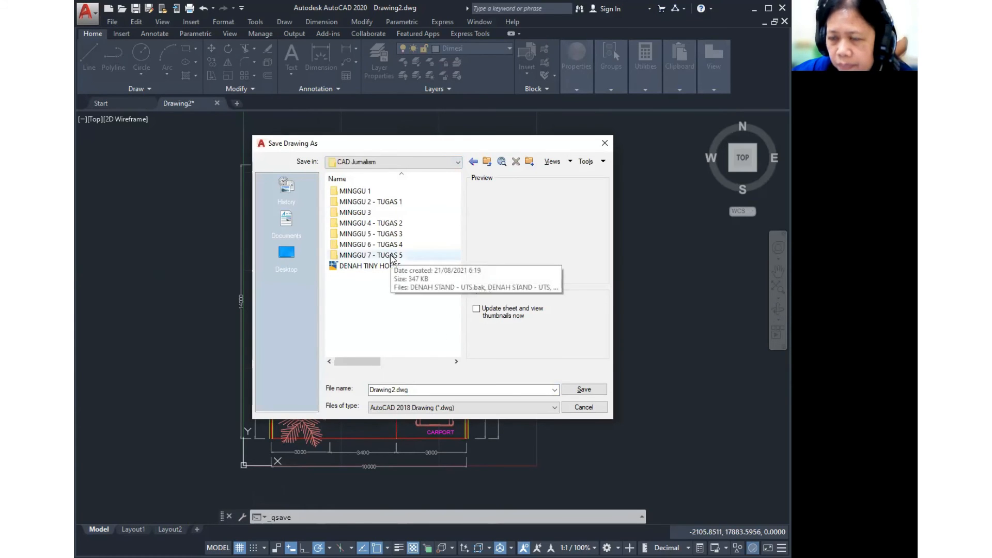
- Name the file TUGAS 6 - NAMA MAHASISWA and save the drawing
double_click(436, 388)
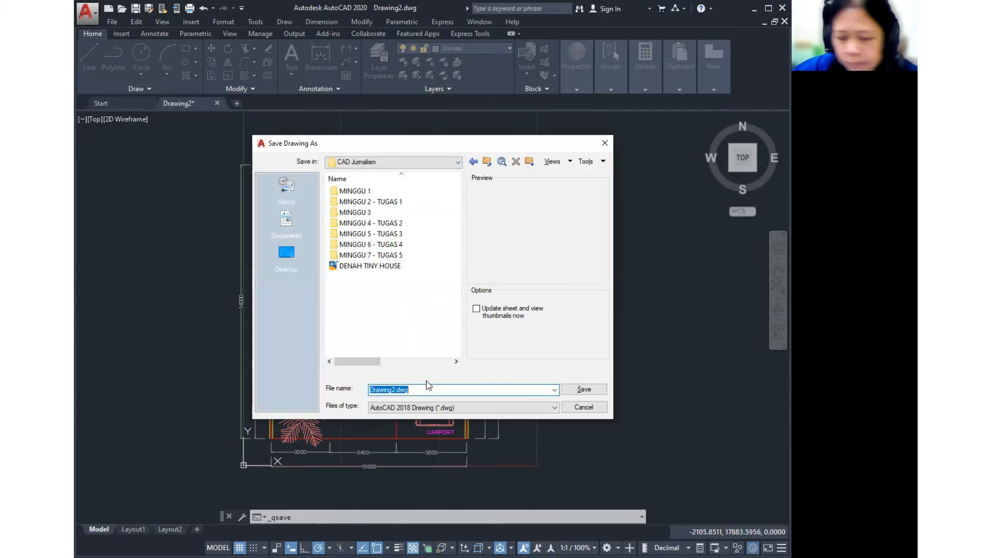
type("TUGAS 6")
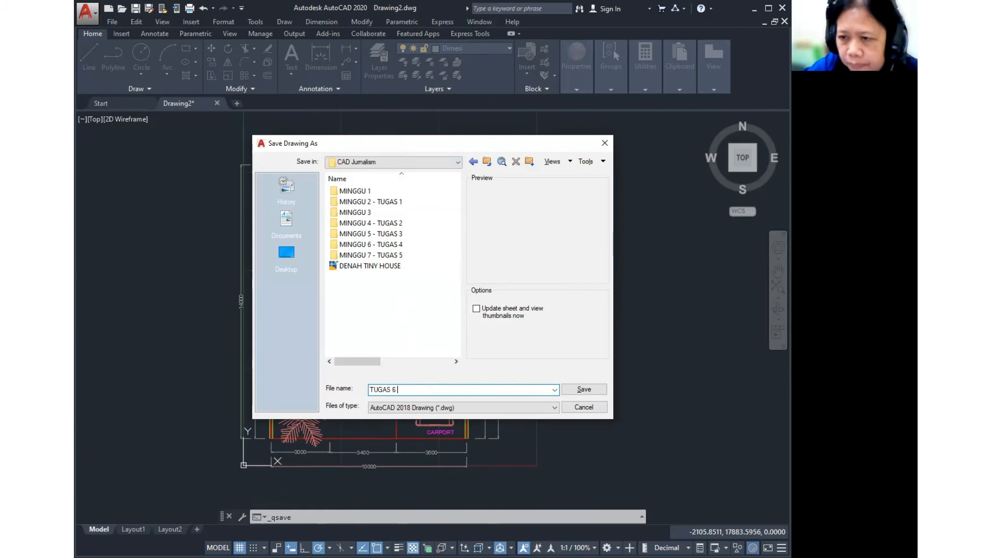
type("NAMA MAHASISWA")
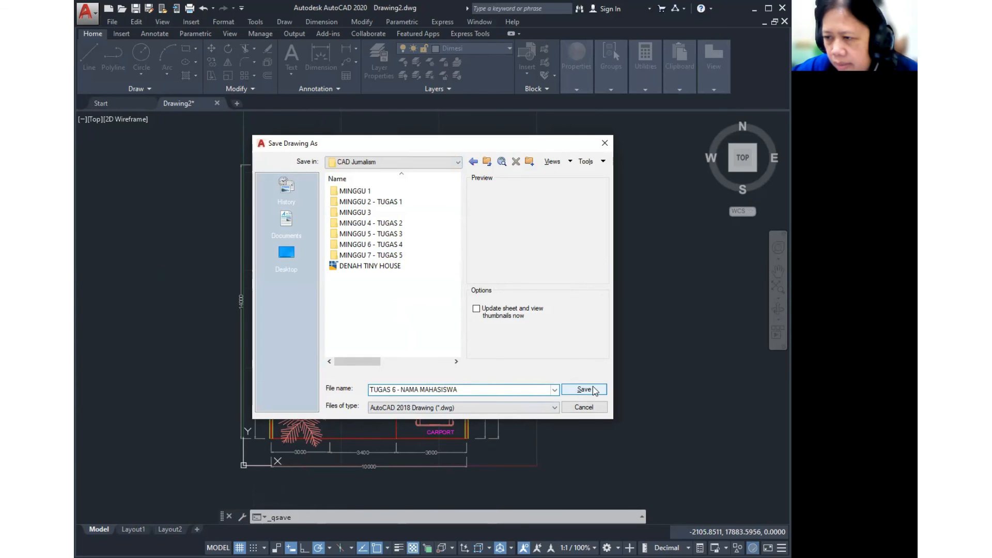
left_click(584, 388)
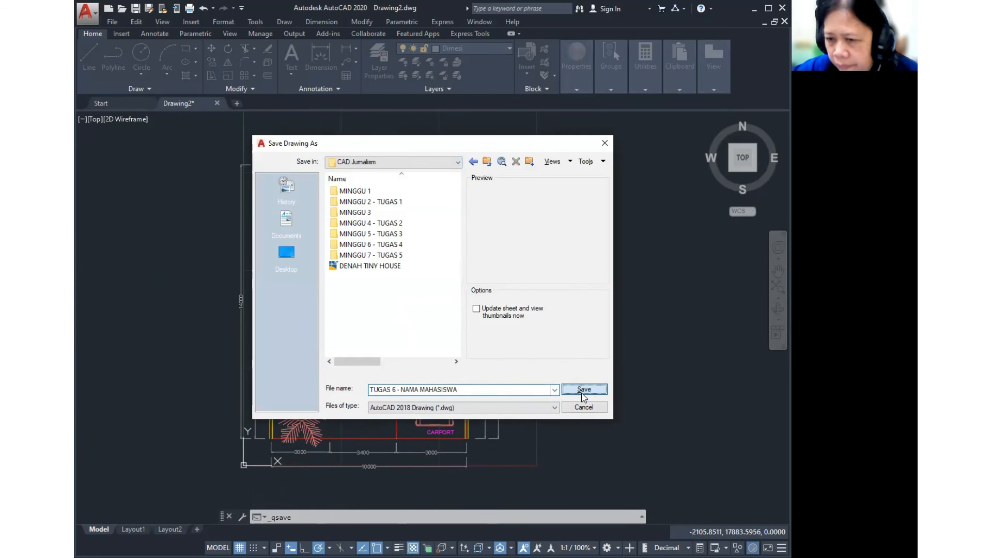